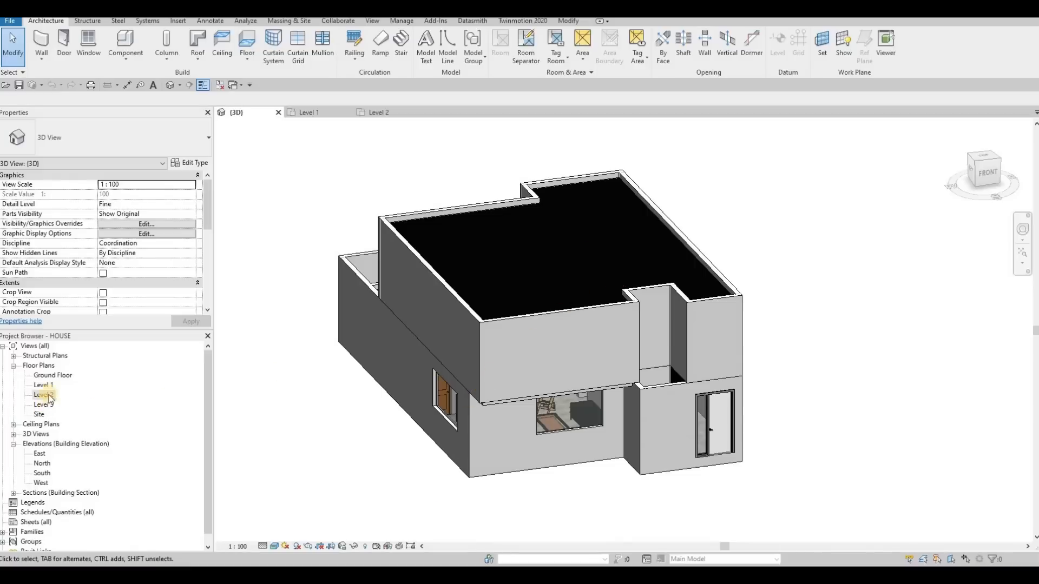
Step: Examine the Level 2 floor plan and return to the 3D view
double_click(44, 395)
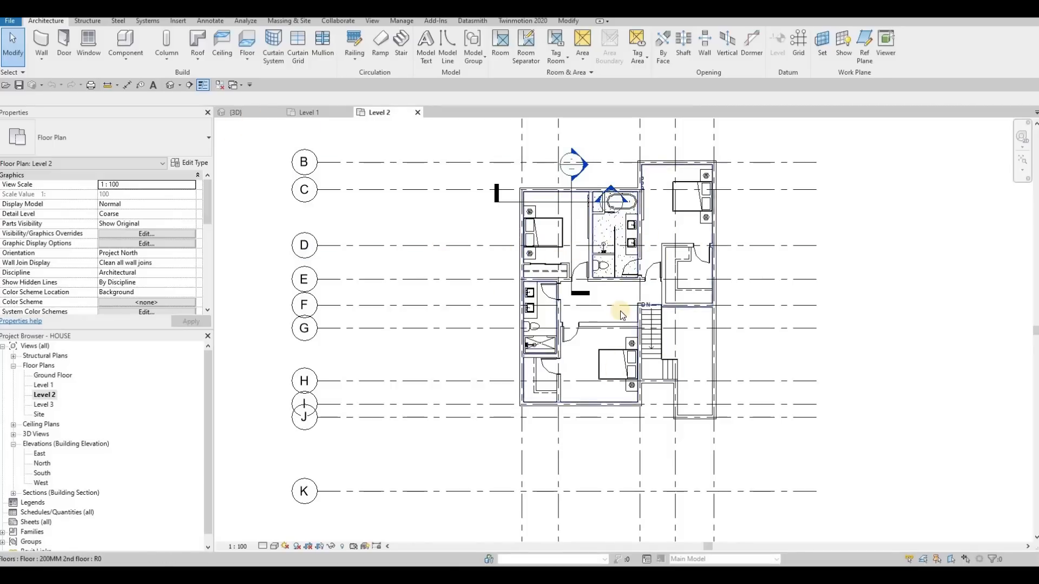
scroll(622, 306, "up", 3)
left_click(235, 112)
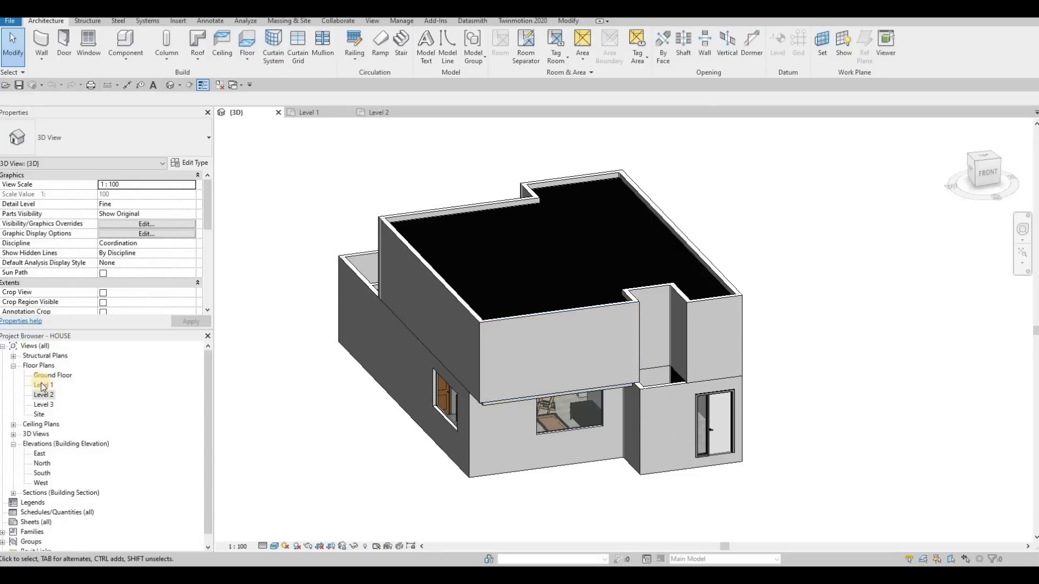
Step: In the Level 1 floor plan, move the small washroom's sink to the far corner of the stair hall, beside the exterior wall
key("ctrl+Tab")
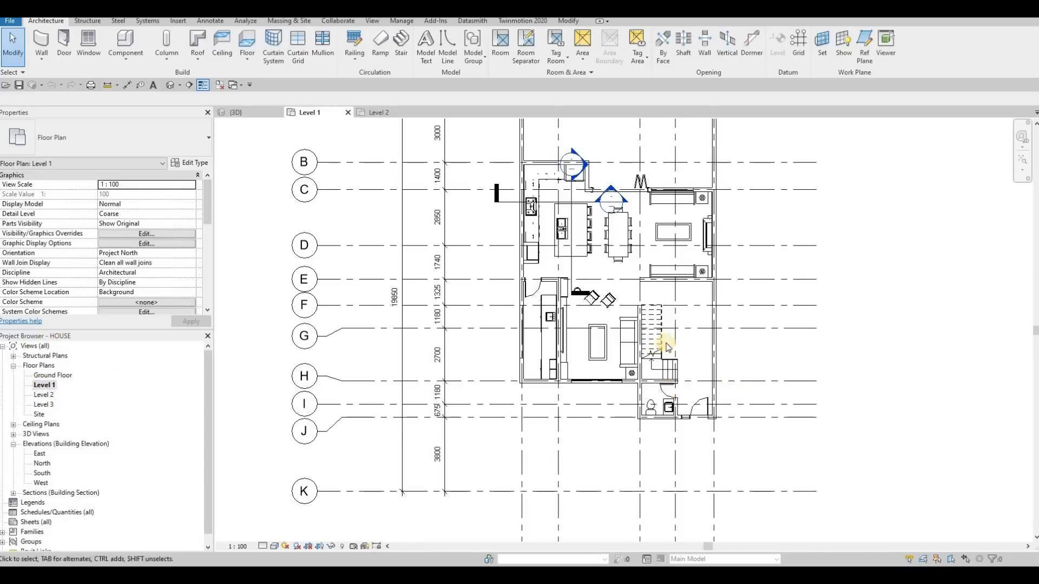
scroll(667, 348, "up", 3)
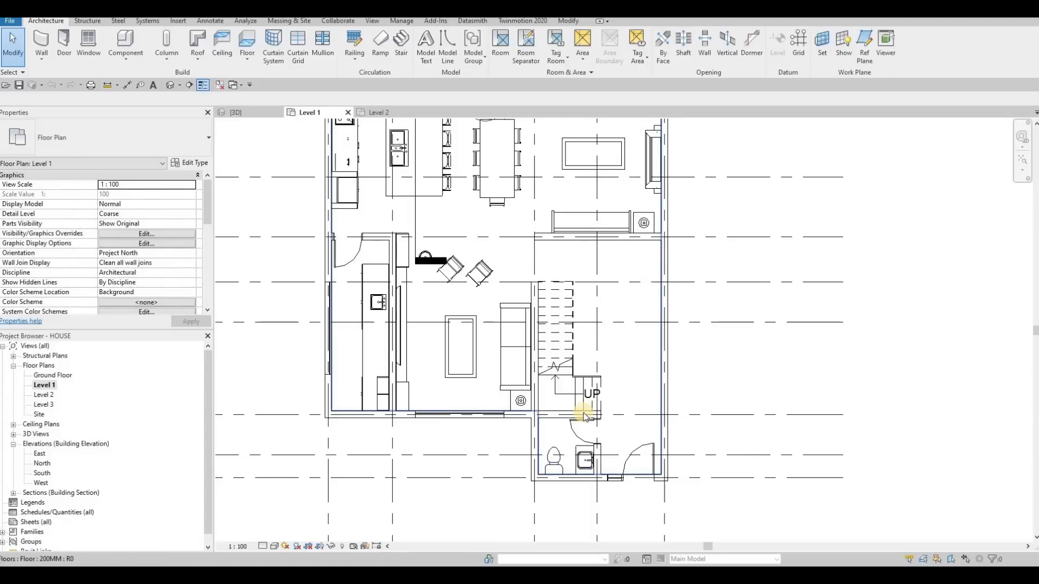
left_click(582, 457)
scroll(583, 457, "up", 2)
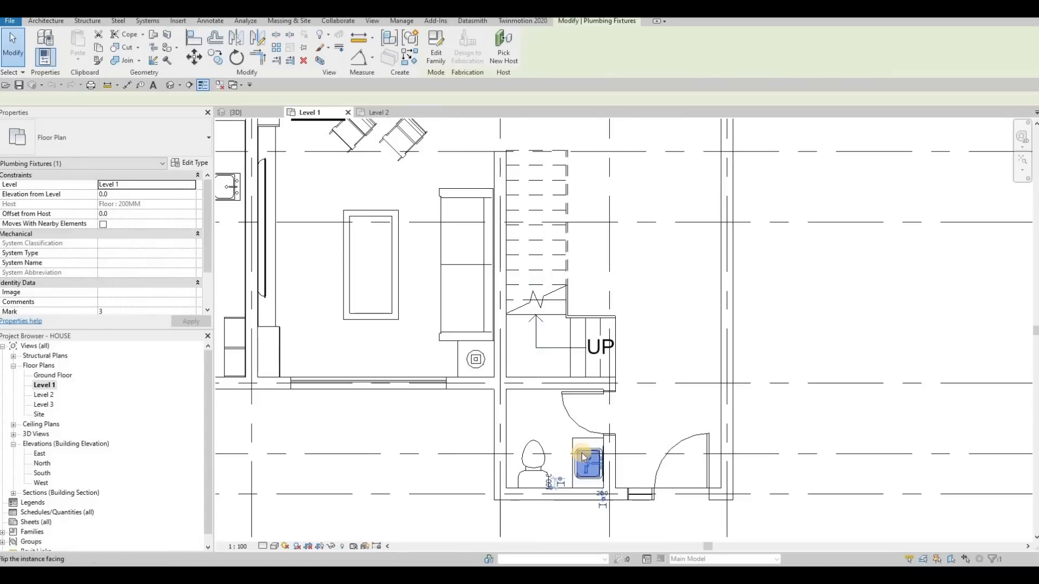
key("m")
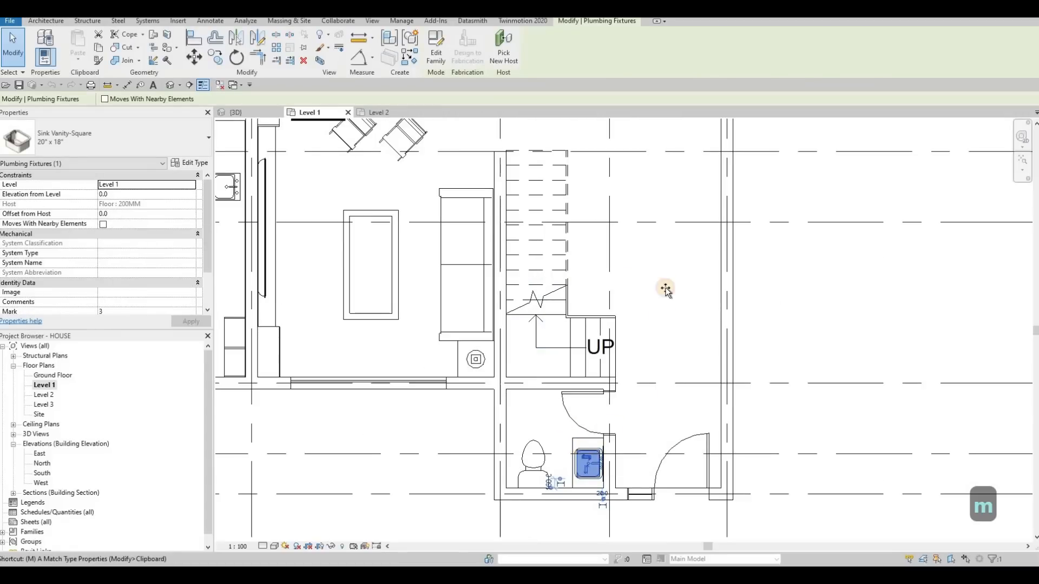
key("v")
left_click(580, 452)
middle_click_drag(692, 122, 672, 215)
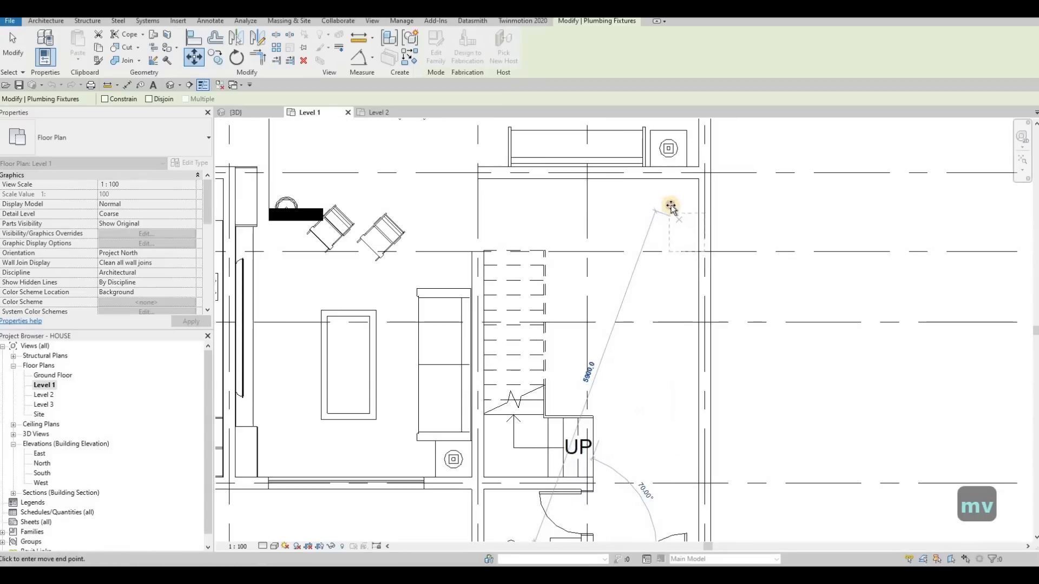
key("Escape")
scroll(568, 283, "down", 4)
key("Escape")
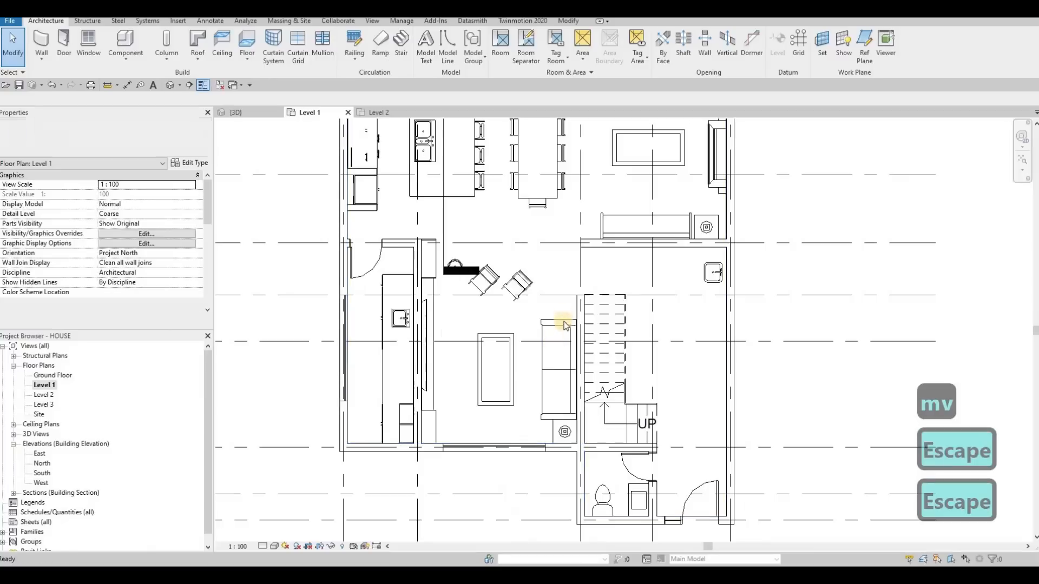
Step: Draw two Interior - wall 1 walls enclosing the relocated sink, the second about 1060 mm long and ending at the exterior wall
middle_click_drag(448, 336, 457, 285)
scroll(449, 277, "up", 2)
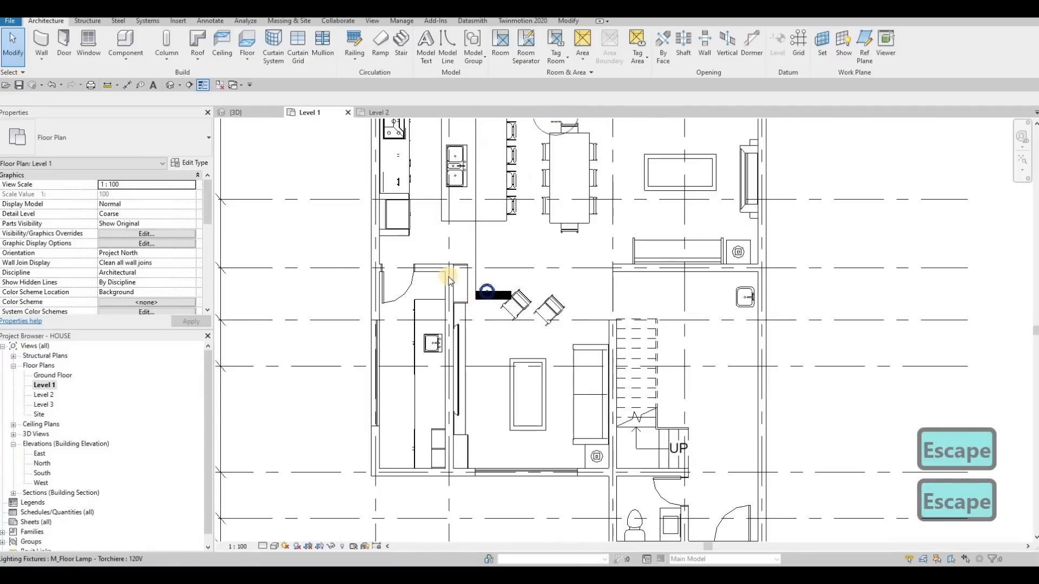
left_click(449, 284)
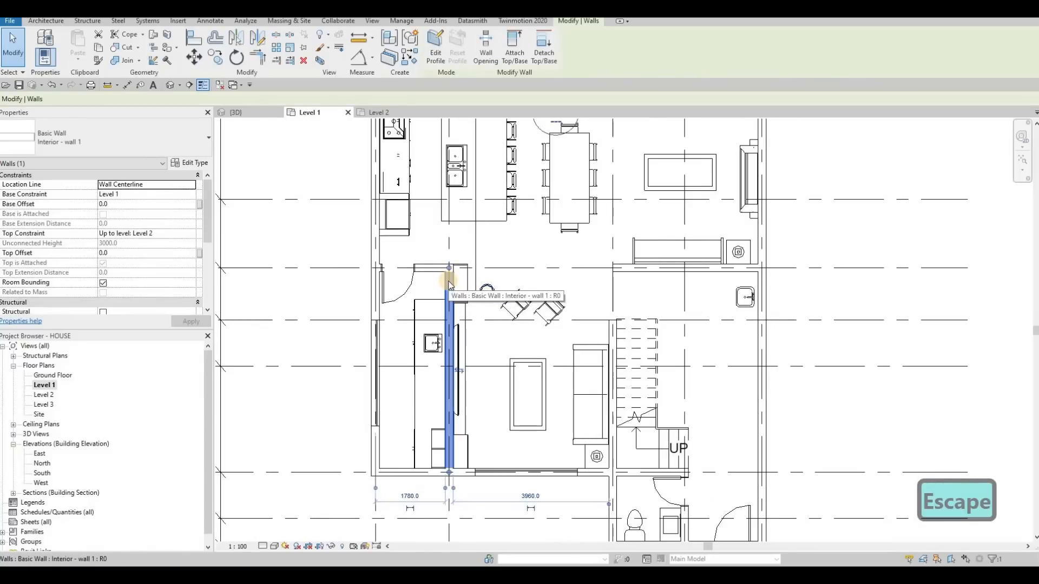
key("c")
key("s")
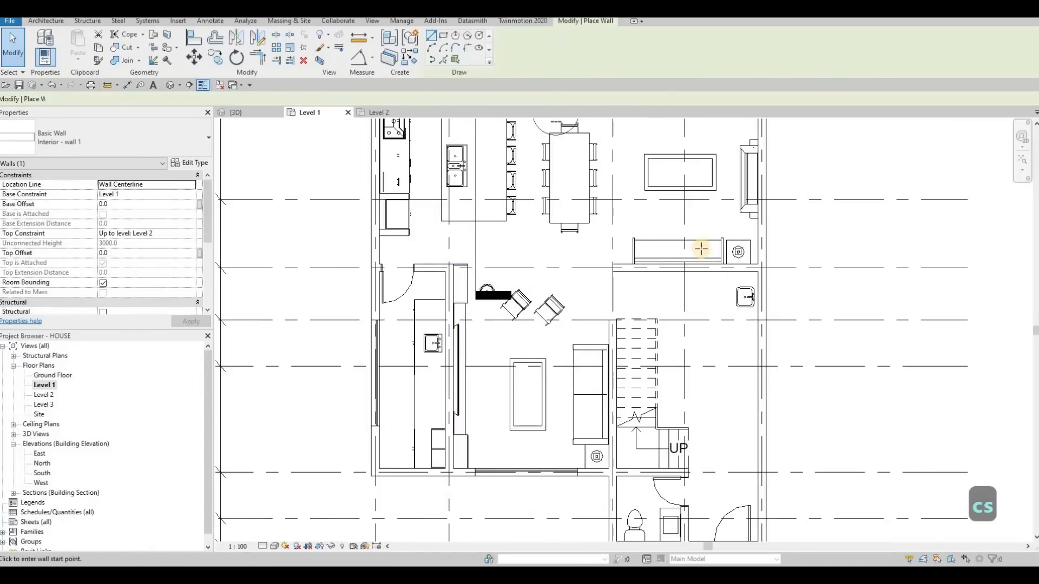
scroll(729, 313, "up", 2)
left_click(702, 234)
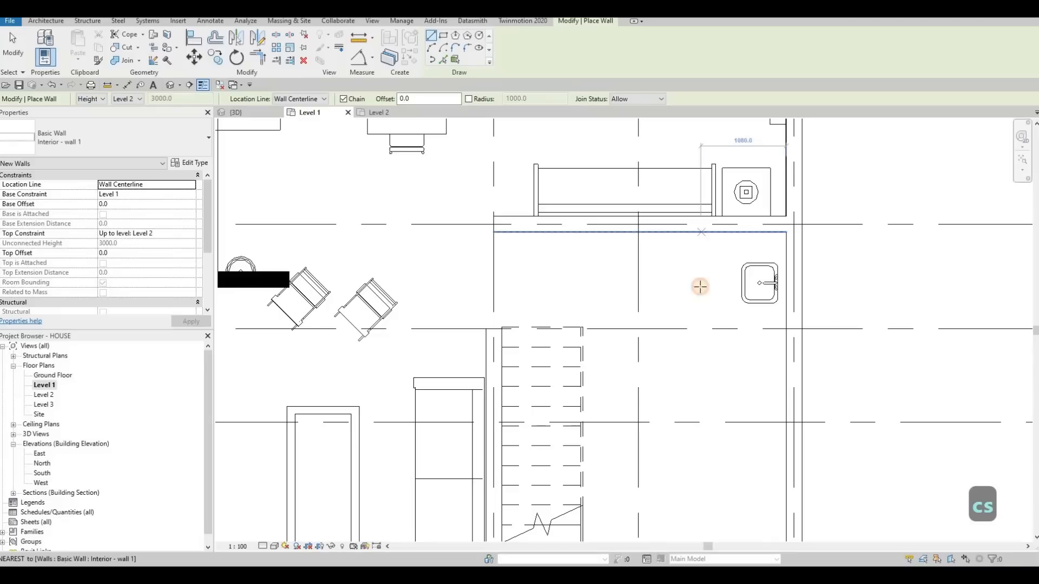
left_click(701, 369)
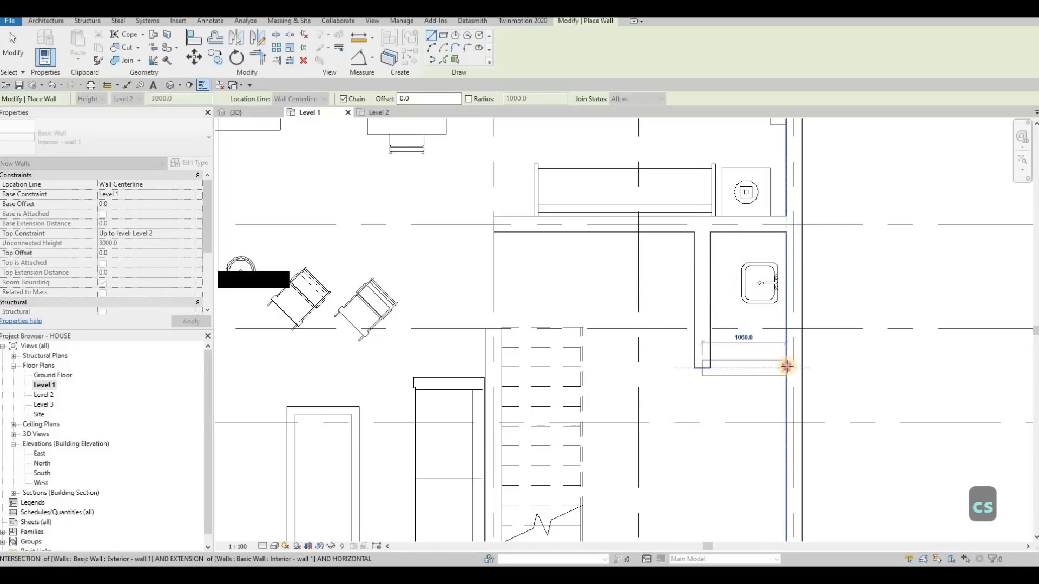
key("Escape")
key("Escape")
Step: Shift the sink closer to the inner corner of its new enclosure
left_click(764, 284)
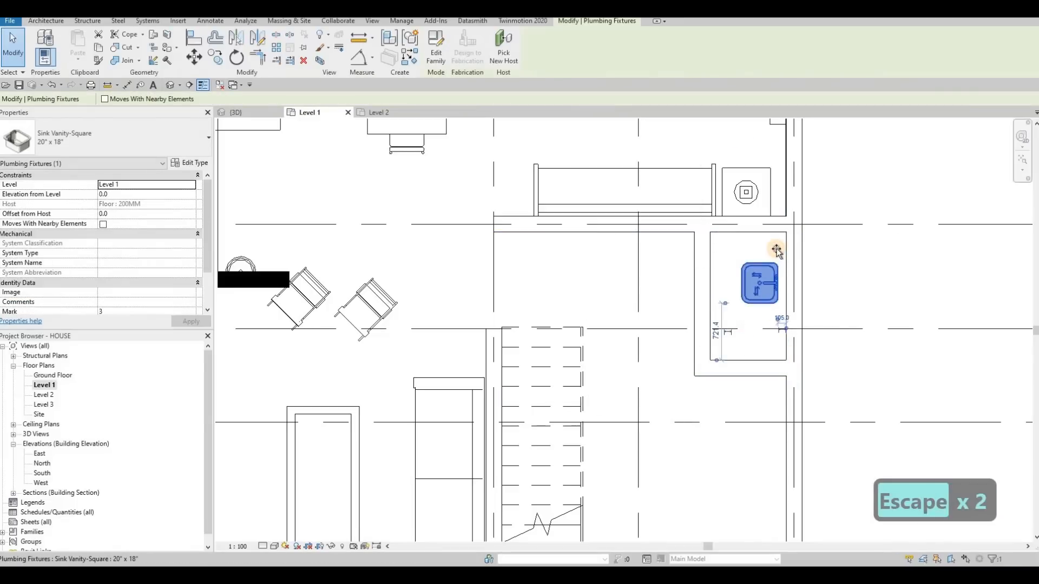
left_click_drag(774, 250, 709, 245)
key("Escape")
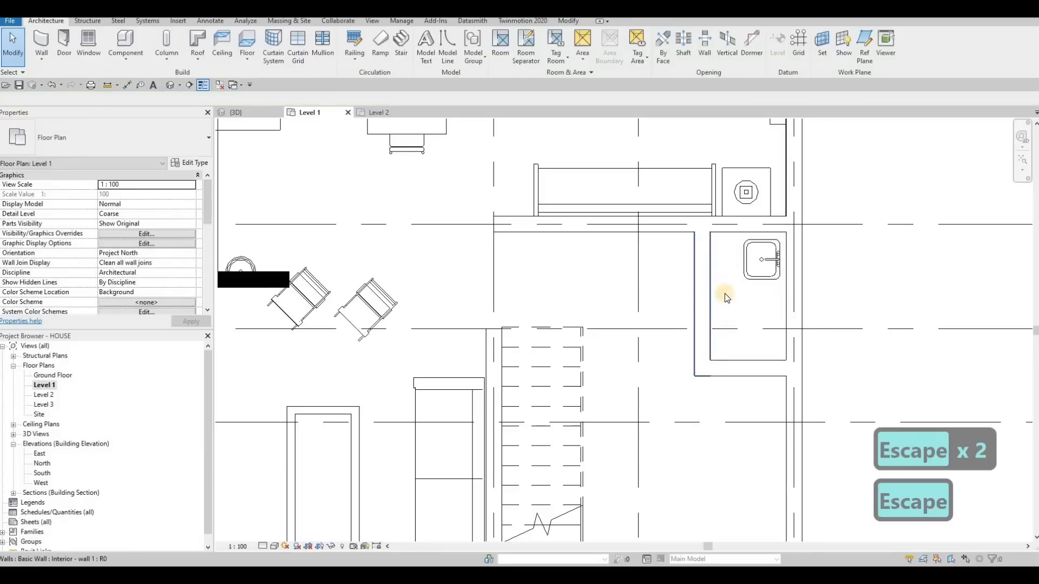
Step: Set the clear width between the enclosure's new side wall and the exterior wall to 1000 mm
left_click(752, 379)
left_click(746, 388)
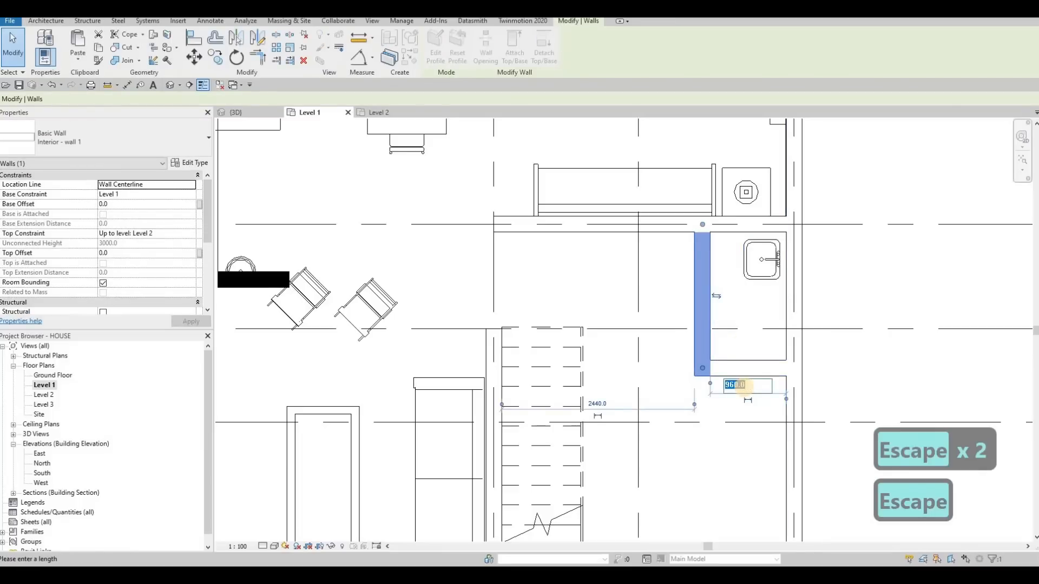
type("1000")
key("Return")
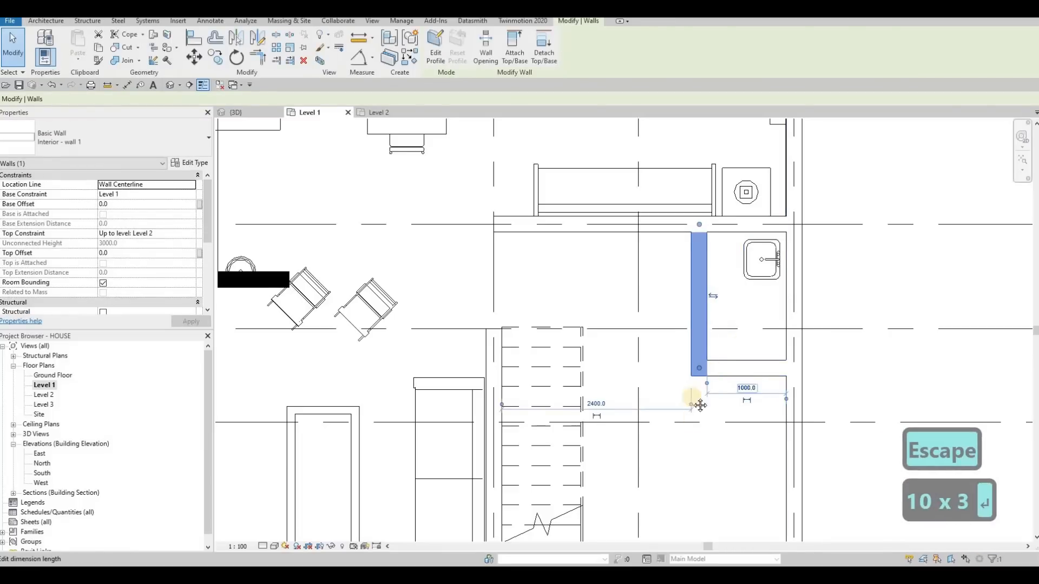
key("Escape")
key("Escape")
Step: Extend the enclosure with a matching wall about 800 mm long and a return wall about 1200 mm long to the exterior wall
scroll(694, 342, "down", 3)
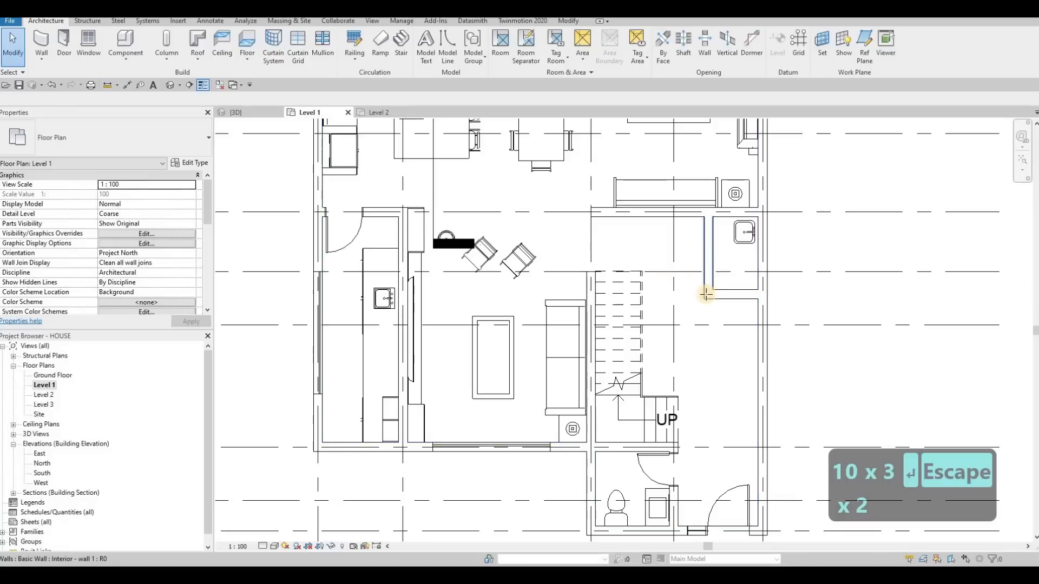
left_click(708, 279)
key("c")
key("s")
left_click(706, 295)
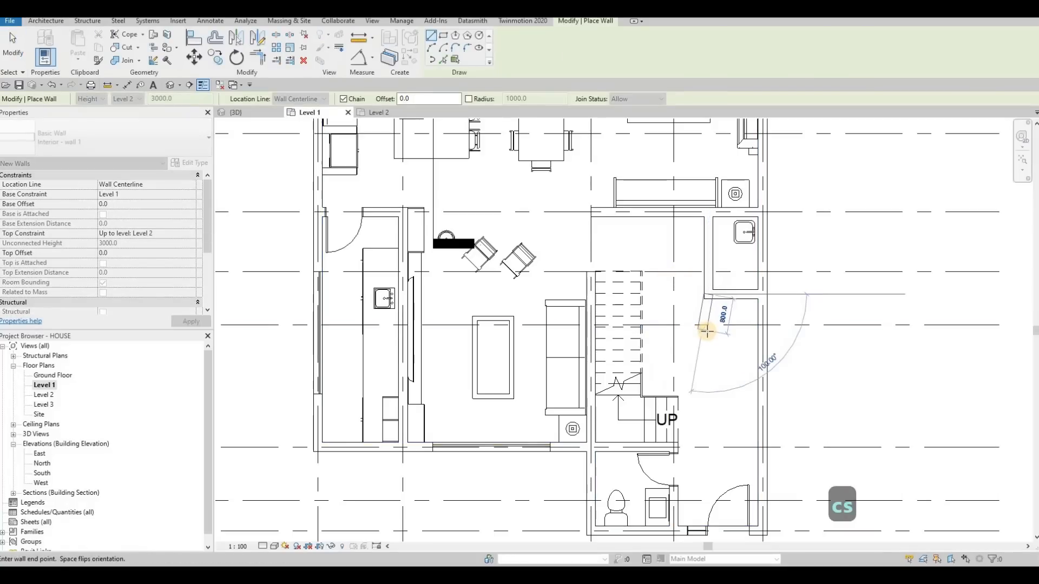
left_click(707, 330)
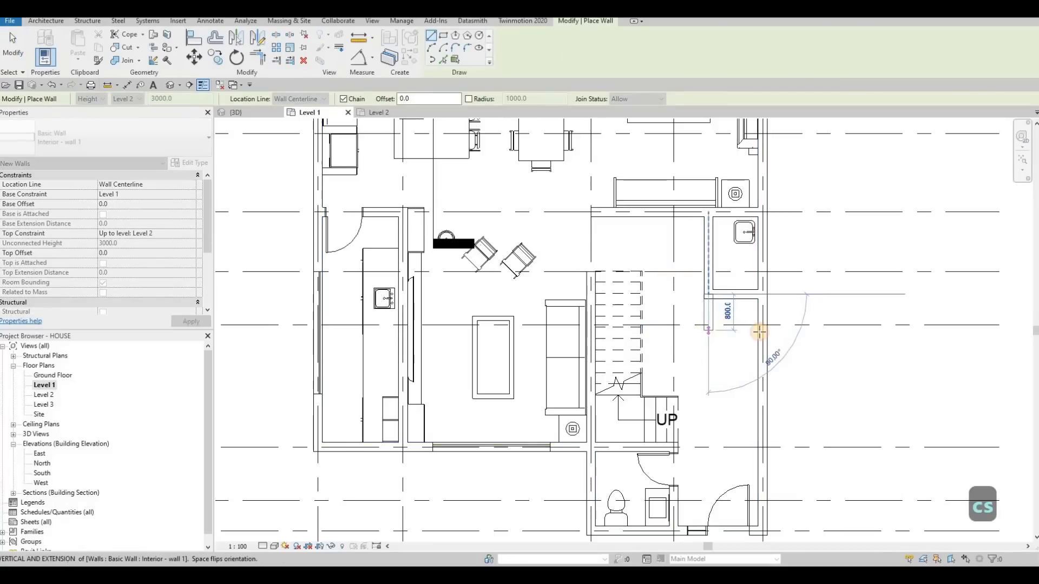
left_click(715, 346)
key("Escape")
key("Escape")
key("Escape")
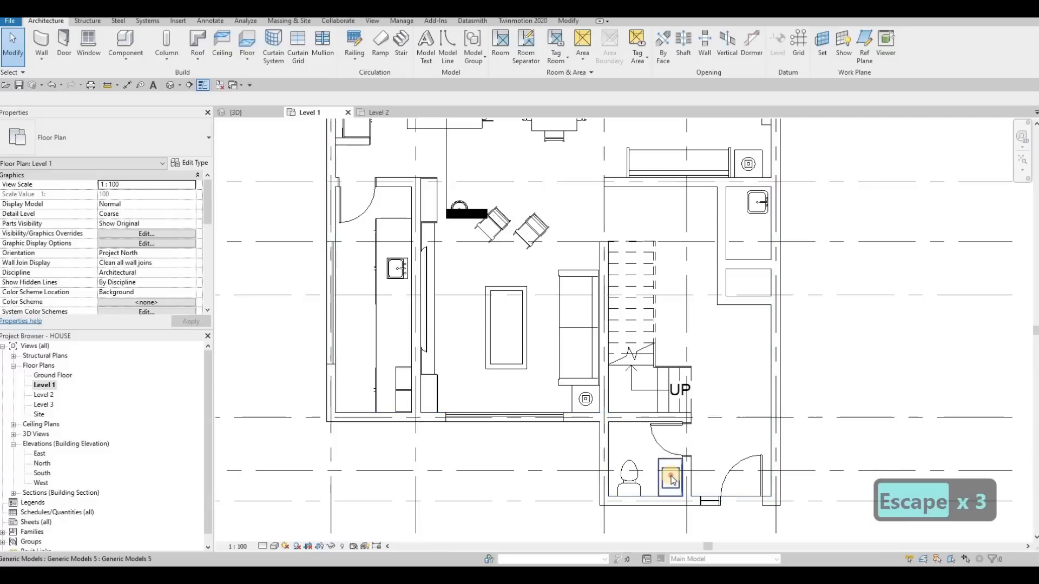
Step: Move the vanity counter out of the entrance washroom to the wall behind the sofa, above the stairs
left_click(671, 479)
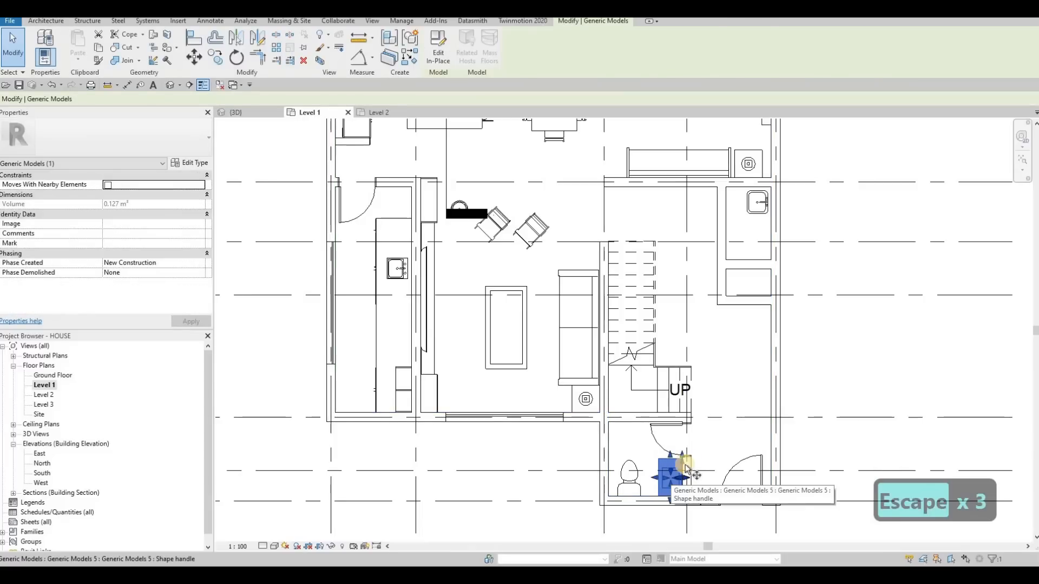
key("m")
key("v")
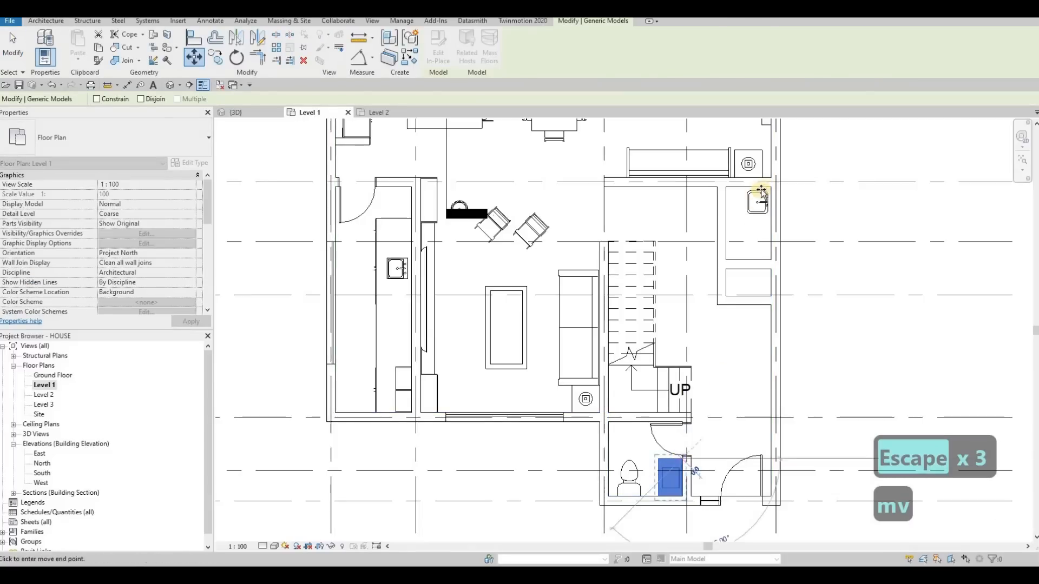
left_click(675, 200)
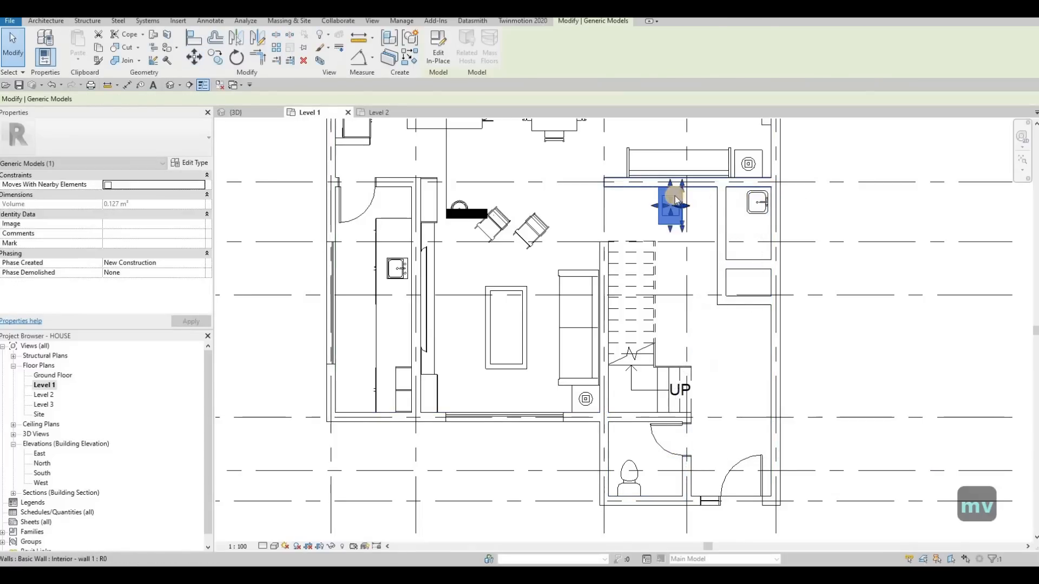
Step: Try to move the vanity counter sideways into the corner behind the relocated sink
scroll(642, 186, "up", 2)
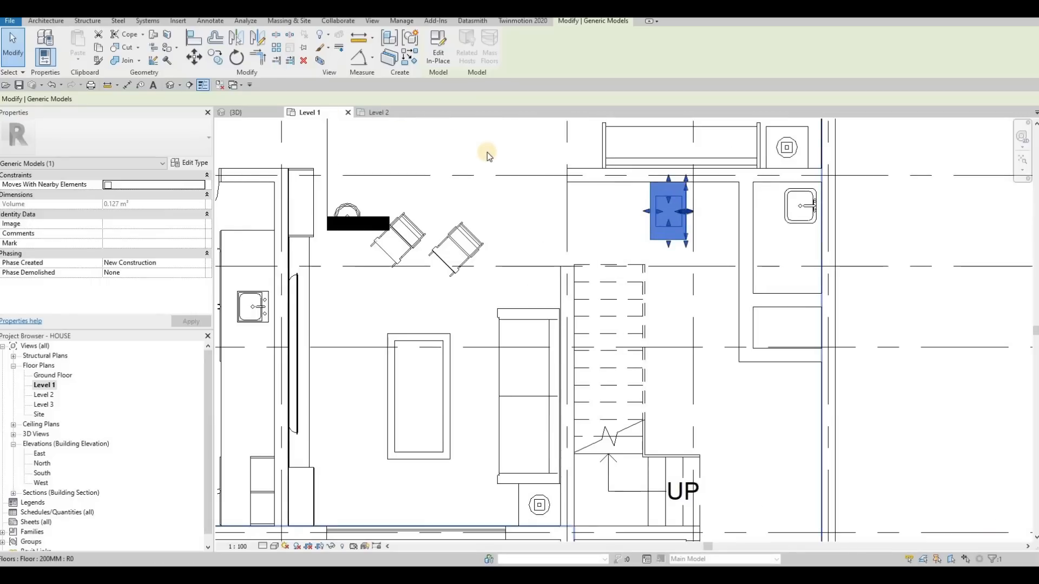
key("m")
left_click(688, 182)
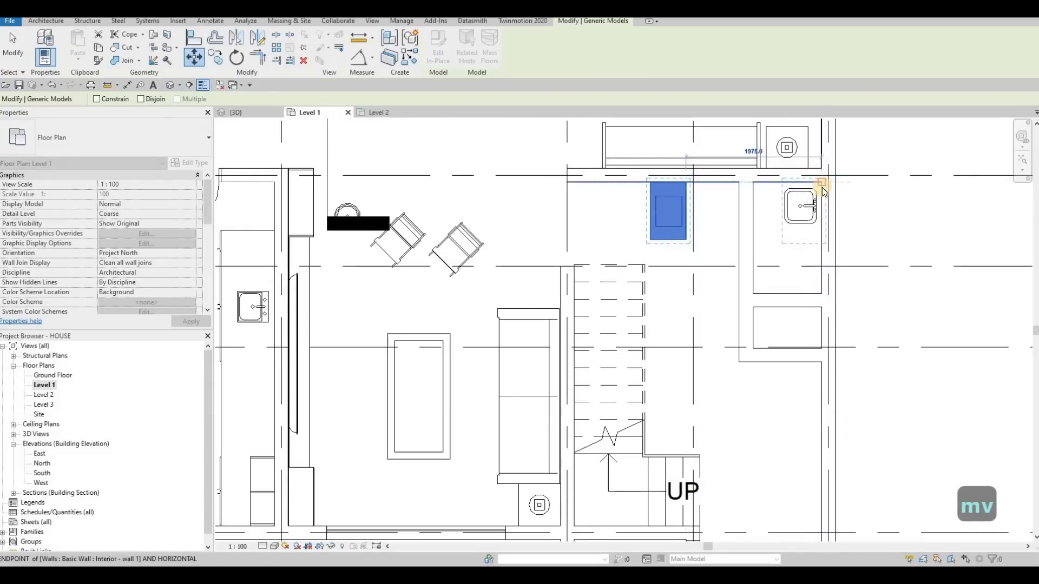
key("Escape")
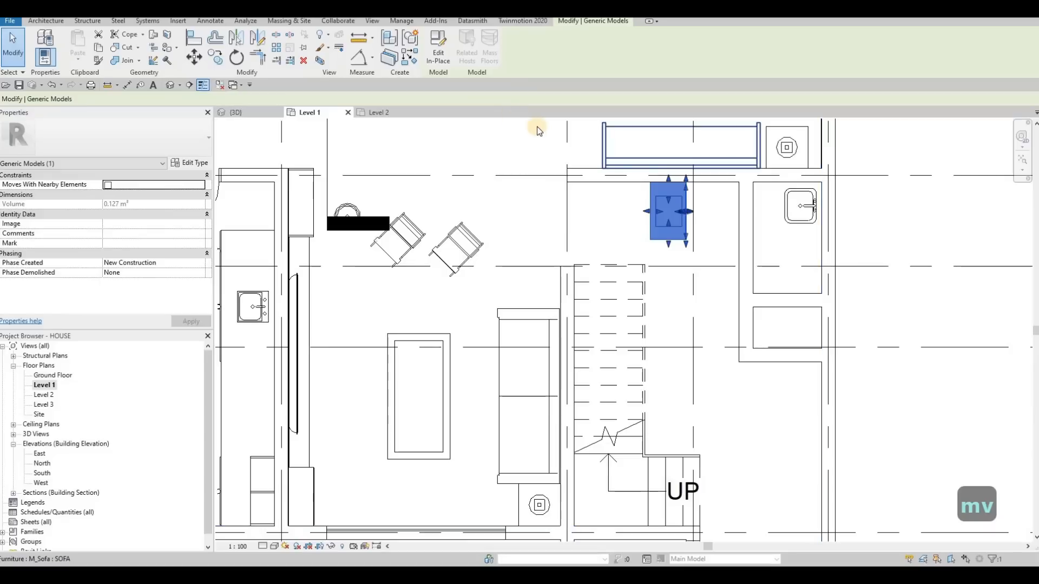
key("v")
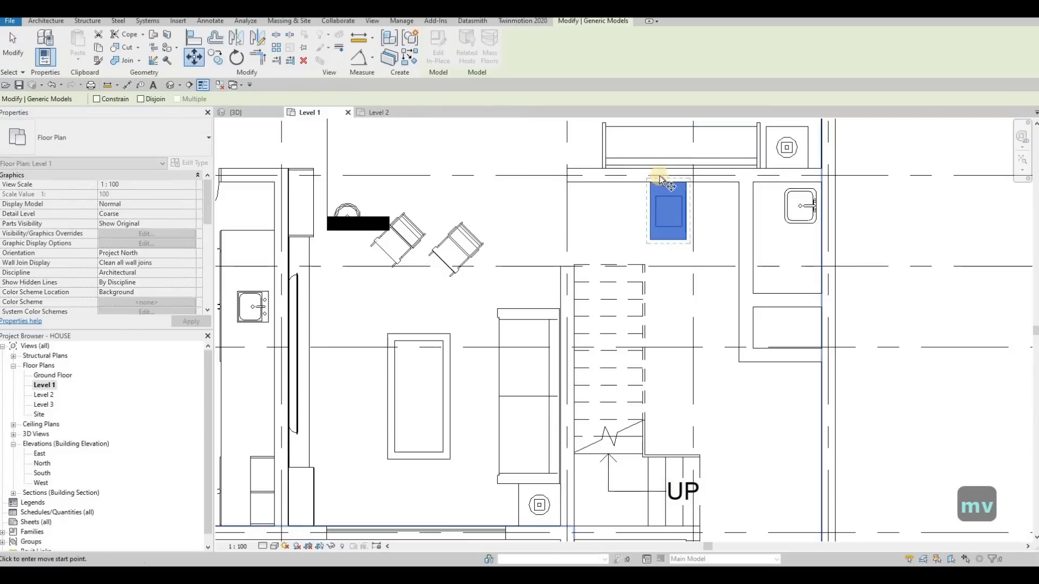
key("Escape")
key("Escape")
Step: Try to move the vanity counter's geometry in the in-place editor, and discard the edit
left_click(690, 210)
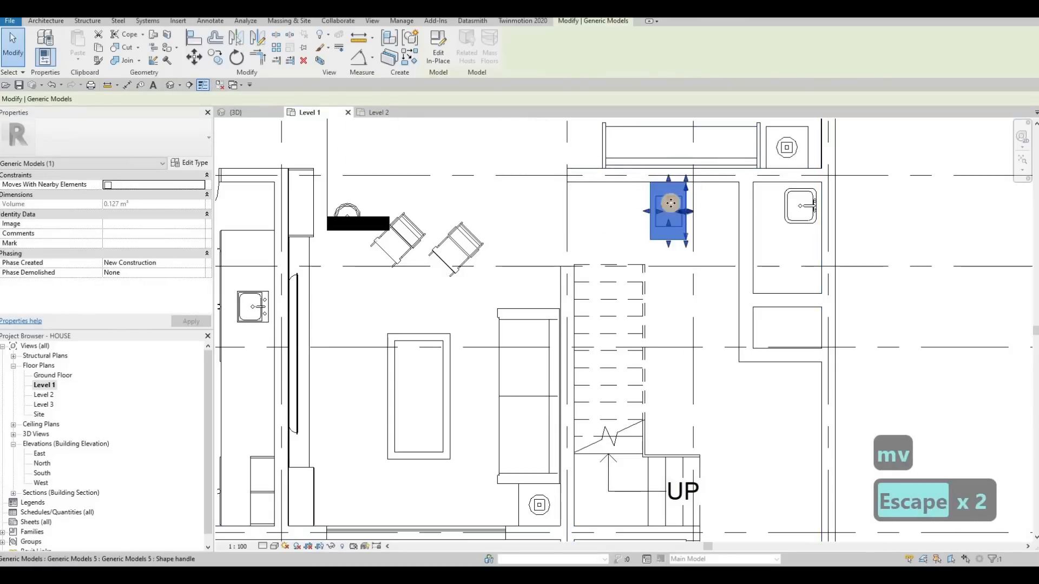
left_click(438, 47)
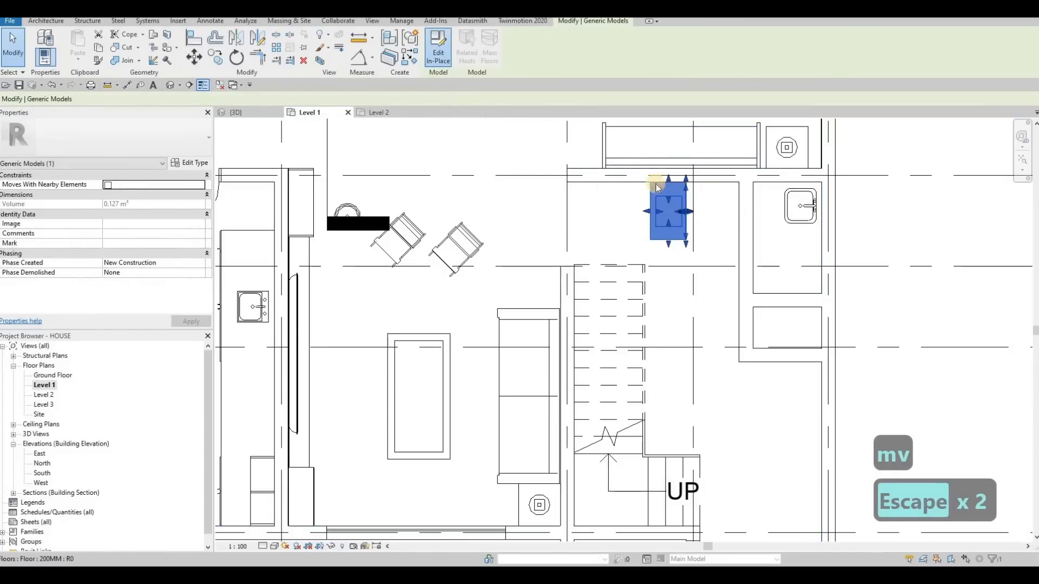
left_click_drag(634, 167, 709, 259)
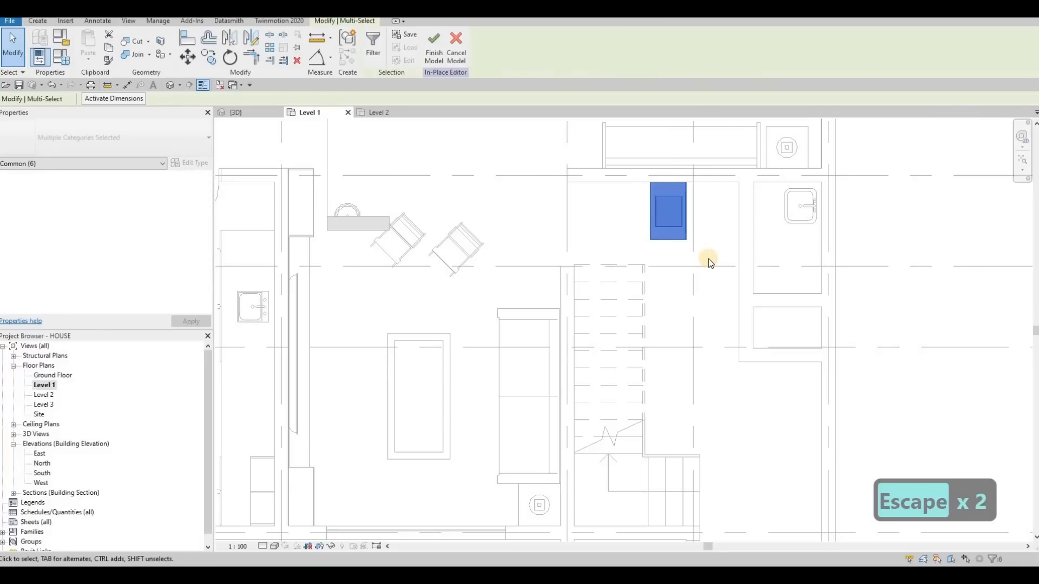
key("m")
key("v")
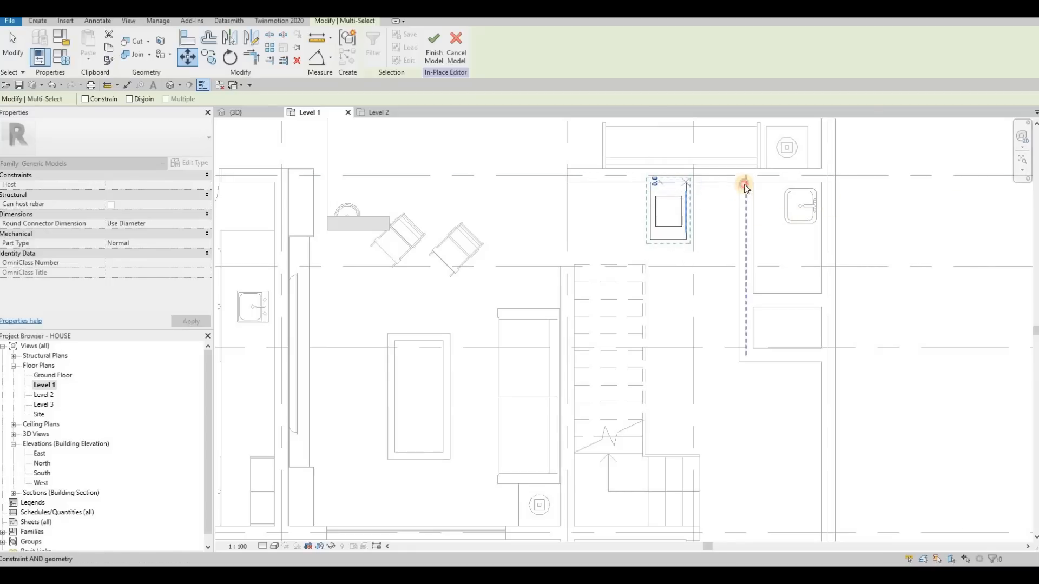
left_click(666, 208)
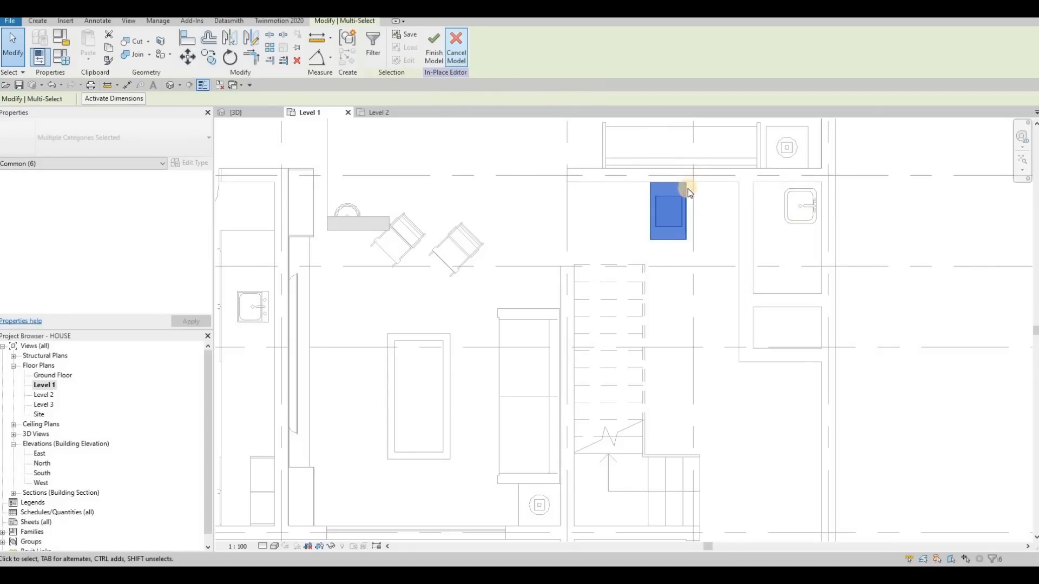
key("Escape")
Step: Delete the vanity counter generic model beside the new enclosure
left_click(671, 209)
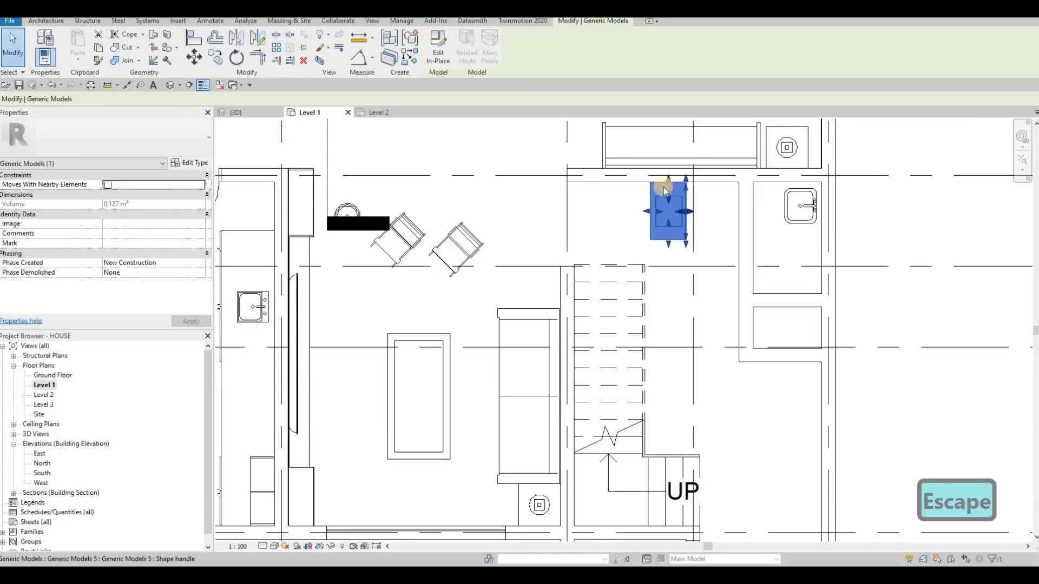
key("Delete")
scroll(639, 308, "down", 2)
key("Escape")
Step: Place another Toilet-Domestic-3D like the entrance washroom's in the new enclosure, rotated to back onto the dividing wall and face the sink
left_click(606, 495)
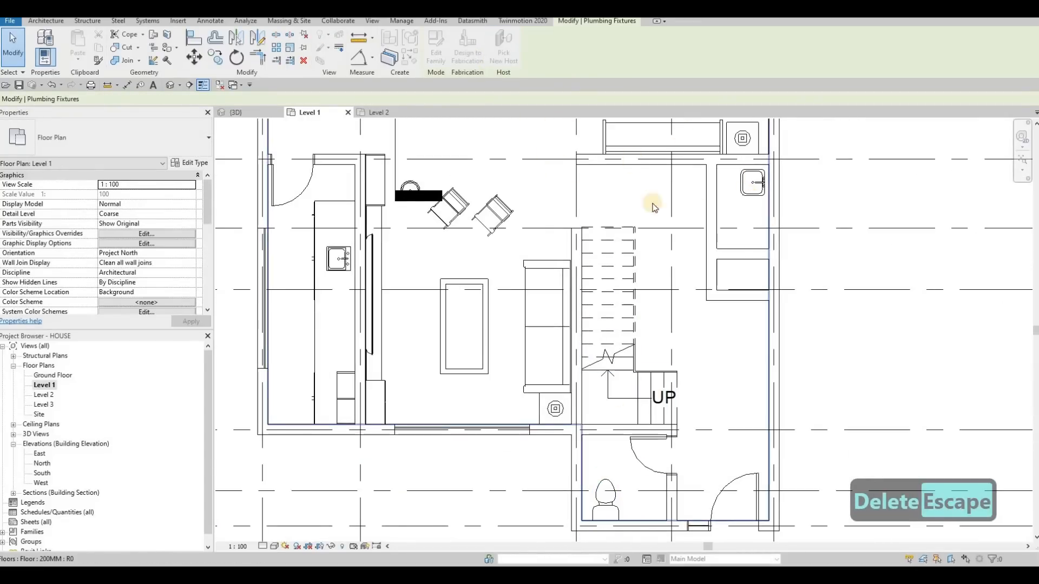
key("Escape")
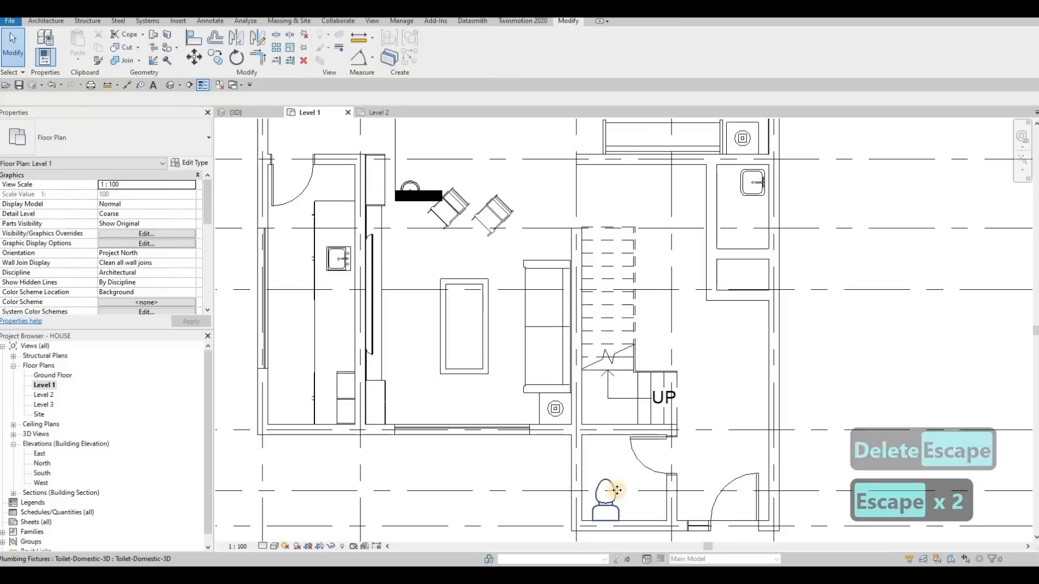
left_click(616, 495)
key("c")
key("s")
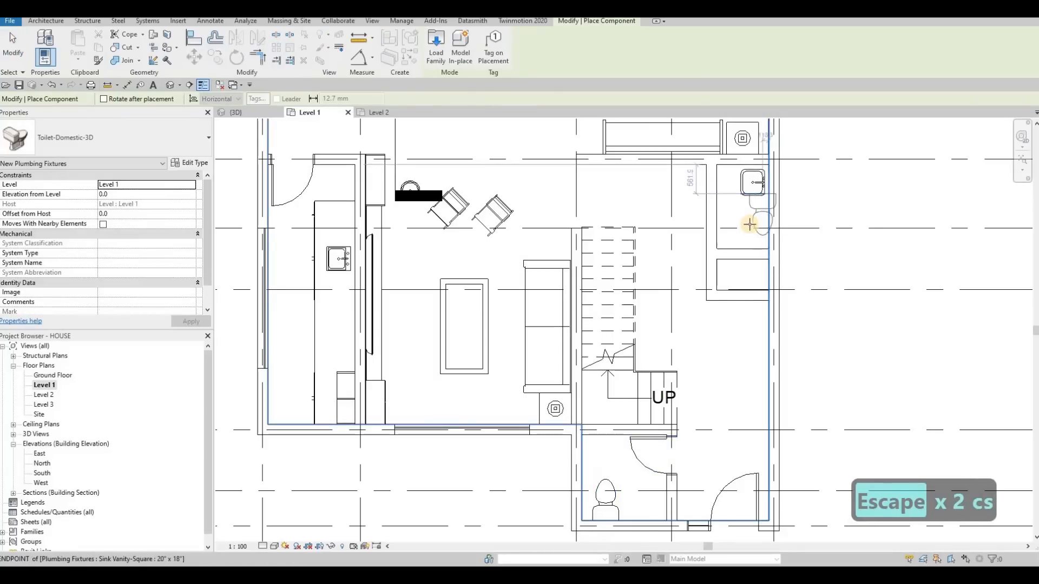
key("space")
key("space")
key("space")
key("space")
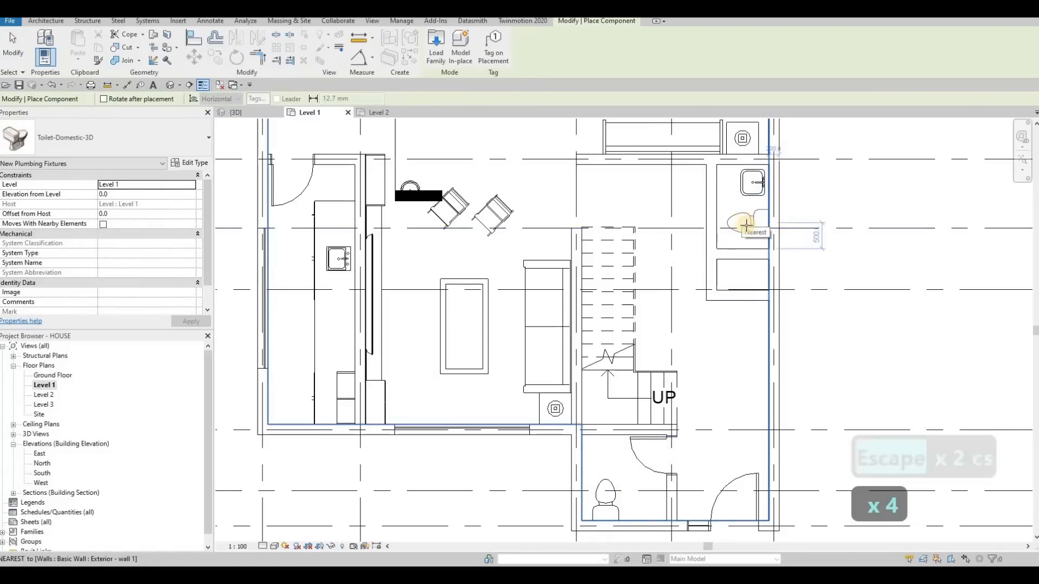
key("space")
key("space")
key("space")
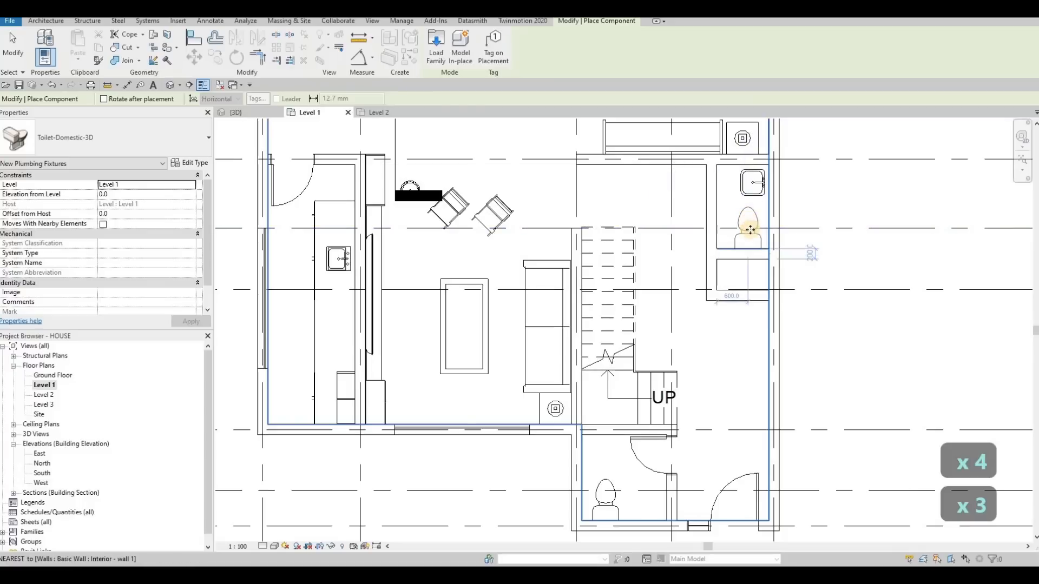
left_click(748, 227)
key("Escape")
middle_click_drag(763, 197, 750, 235)
key("Escape")
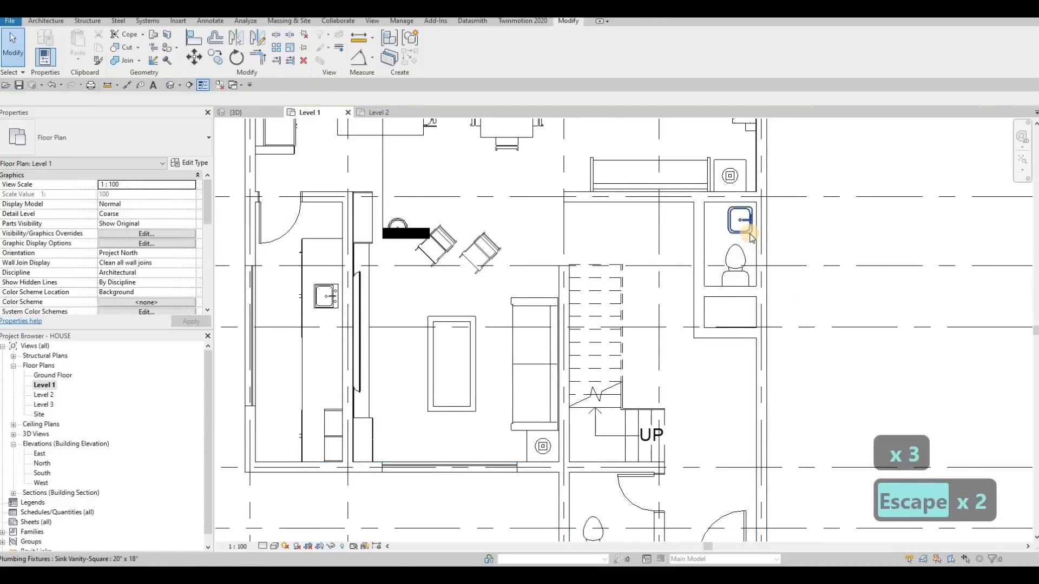
Step: Nudge the sink vanity in the new enclosure closer to the exterior wall
left_click(742, 222)
key("Right")
key("Right")
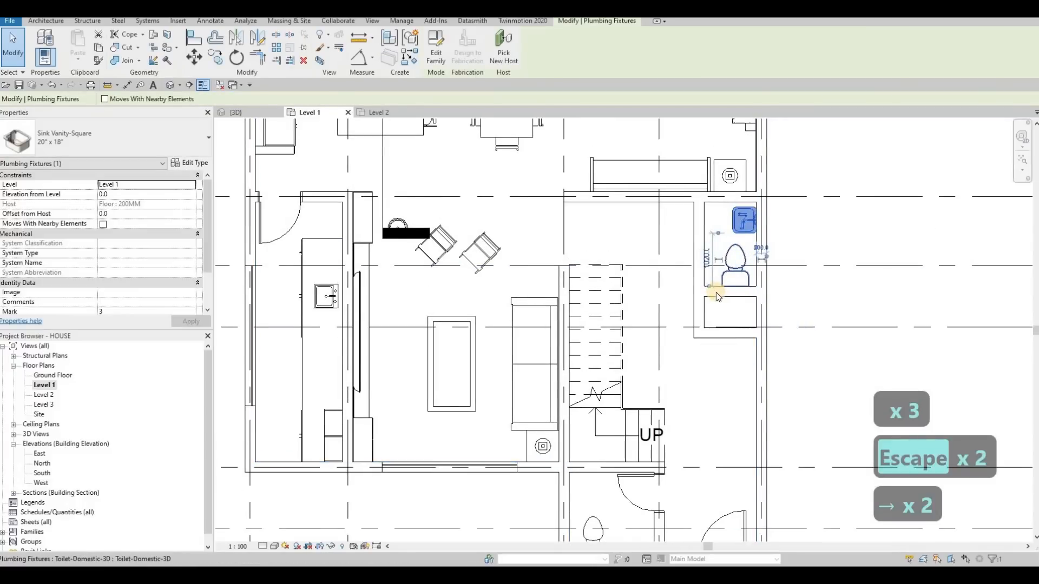
key("Escape")
Step: Move the dividing wall behind the toilet so the toilet compartment is 1700 mm long inside
left_click(719, 291)
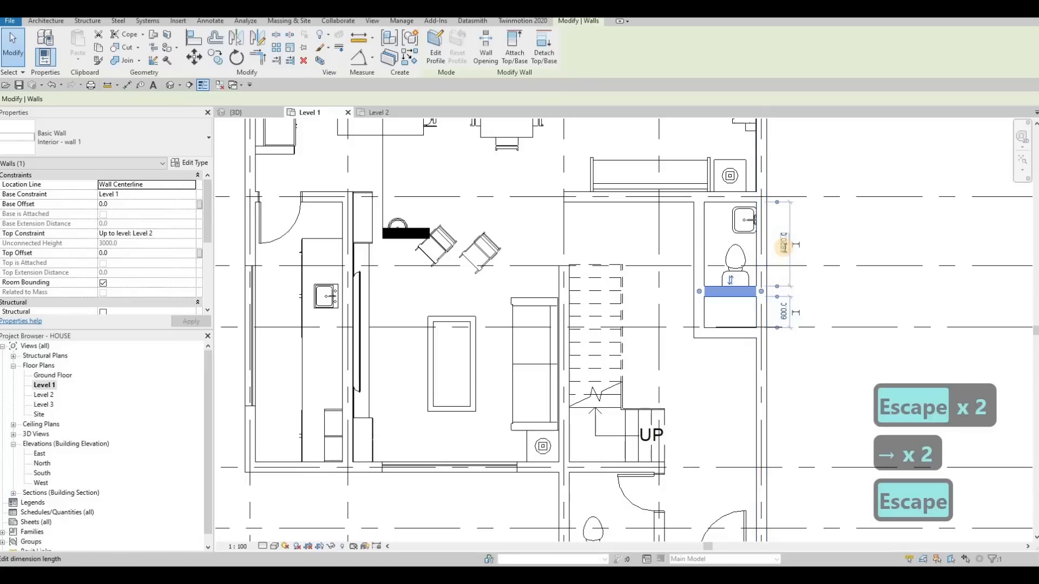
left_click(783, 246)
type("1700")
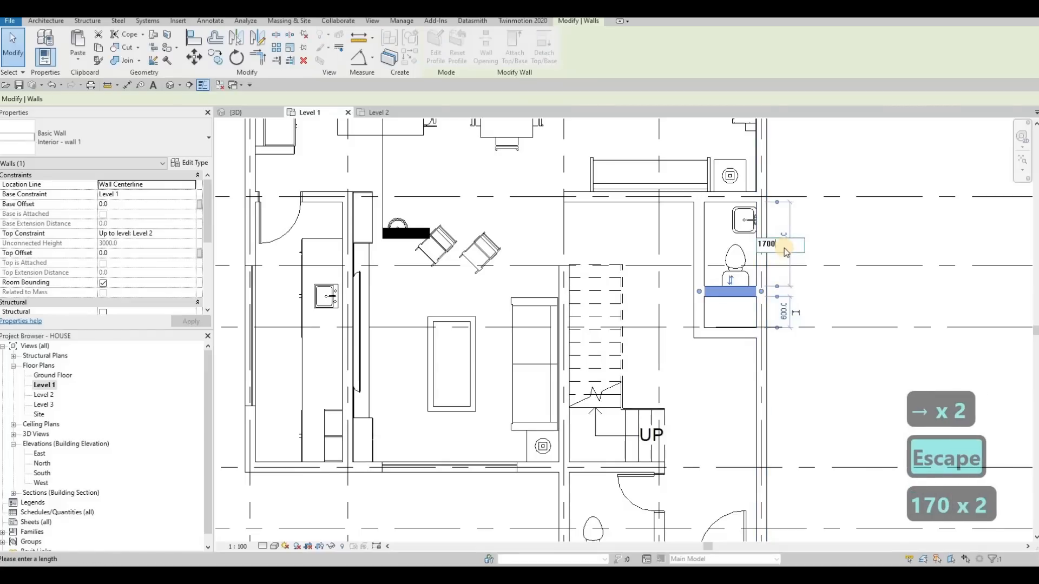
key("Return")
key("Escape")
key("Escape")
Step: Set the clear depth of the small compartment behind the toilet to 800 mm by moving its outer end wall
left_click(722, 327)
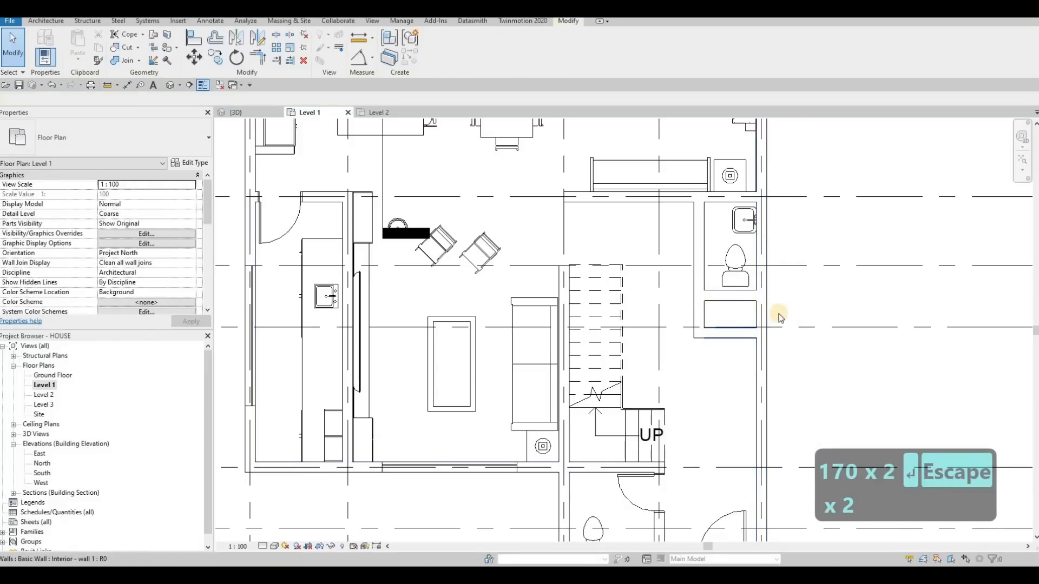
left_click(782, 314)
type("8")
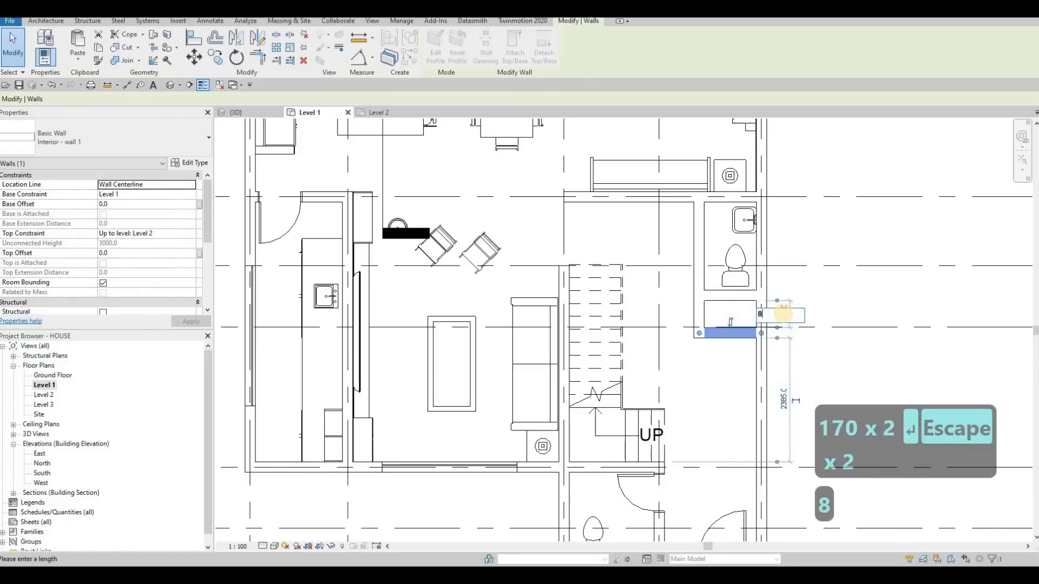
type("00")
key("Return")
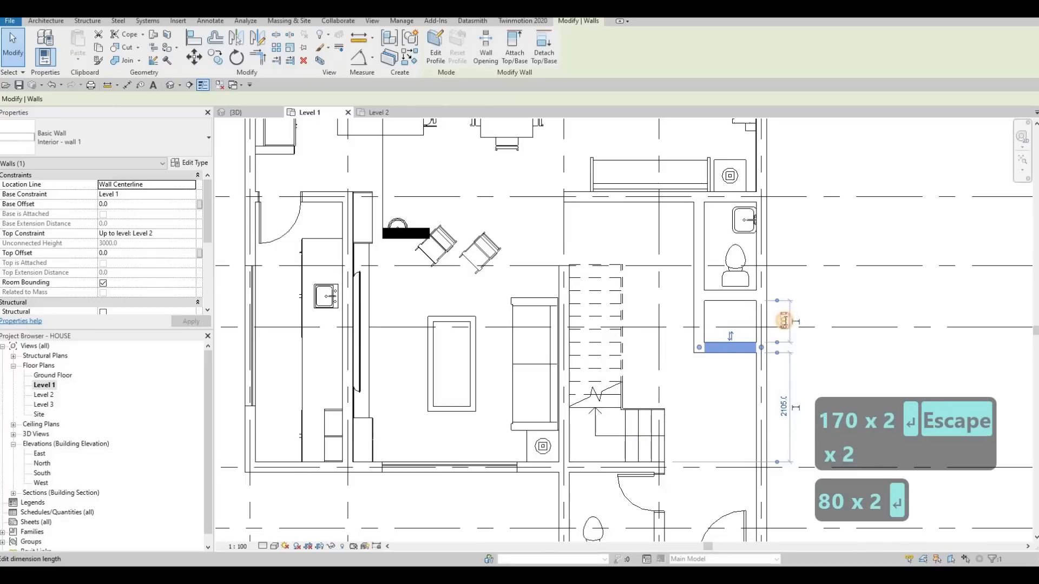
Step: Set the clear depth of the small compartment behind the toilet to 600 mm
left_click(783, 320)
type("6")
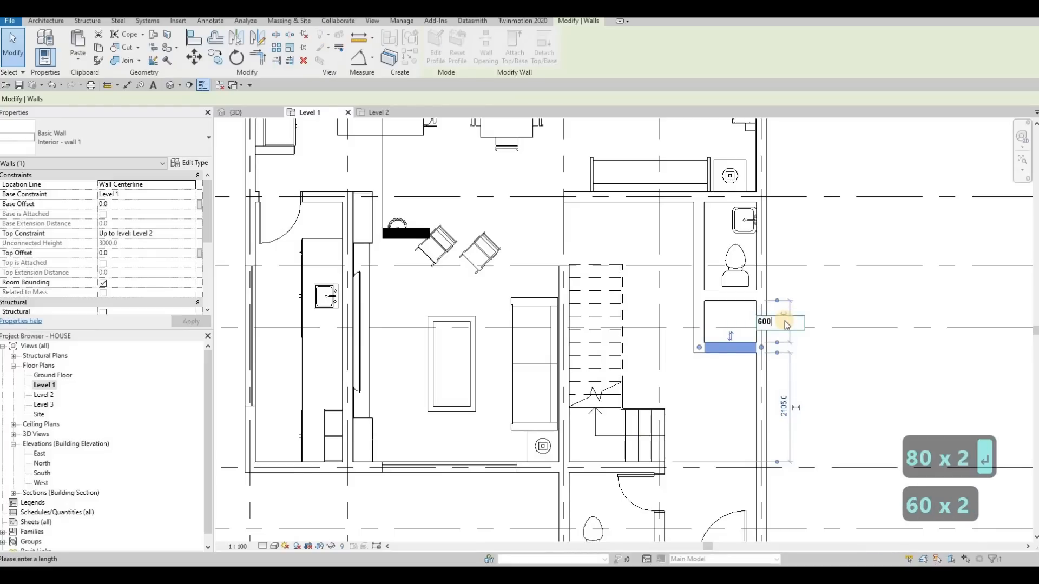
type("00")
key("Return")
key("Escape")
key("Escape")
key("Escape")
Step: Delete the original toilet from the entrance washroom
middle_click_drag(620, 457, 645, 382)
scroll(645, 383, "down", 1)
key("Escape")
left_click(638, 408)
key("Delete")
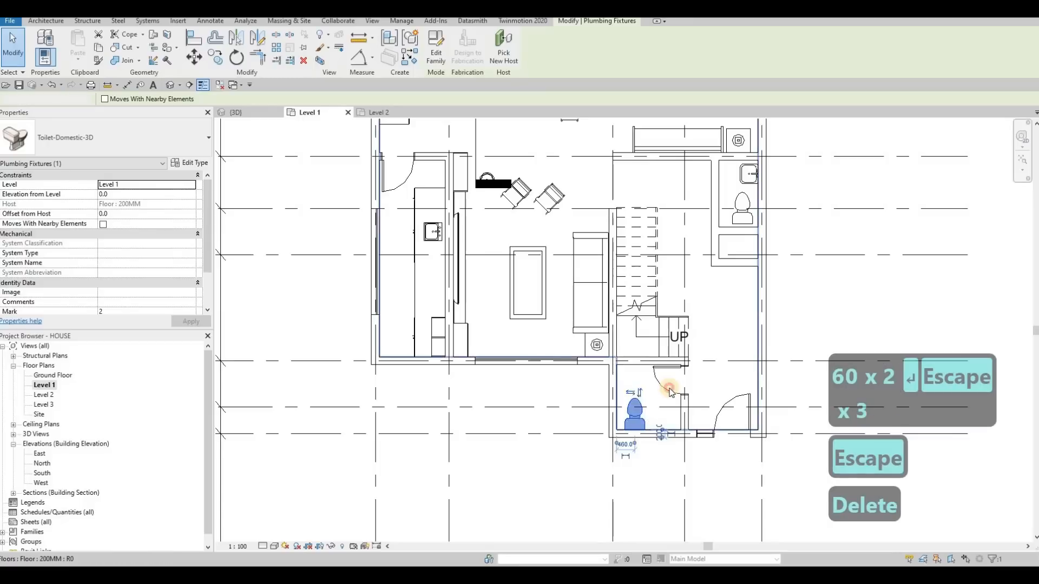
Step: Place a 700 x 2000mm interior door, matching the entrance washroom's door, in the new enclosure's long wall opposite the sink
left_click(670, 389)
key("c")
key("s")
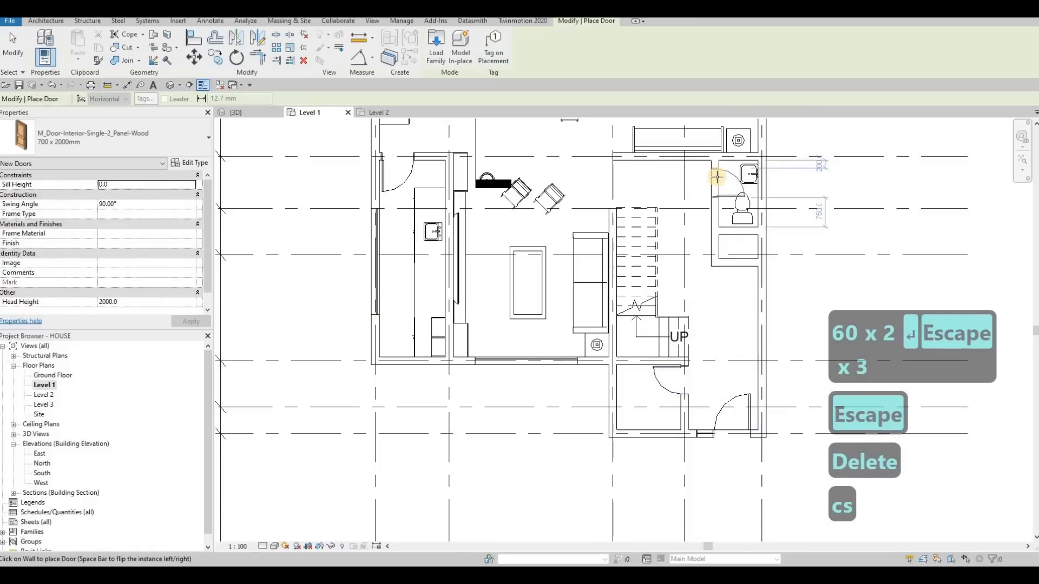
key("Escape")
key("Escape")
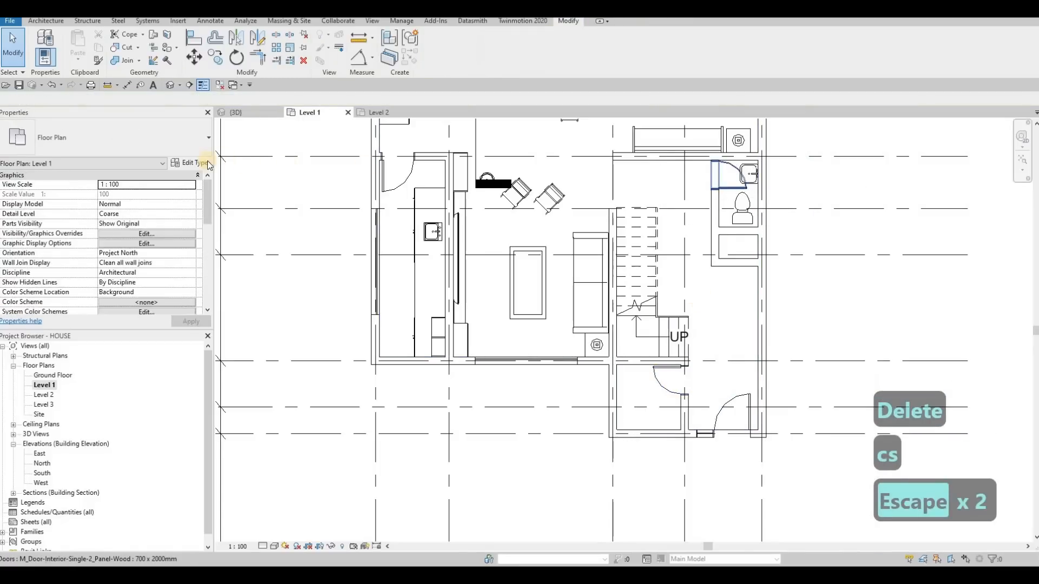
Step: Flip the new enclosure door's hand and change it to the 600 x 2000mm type
left_click(735, 175)
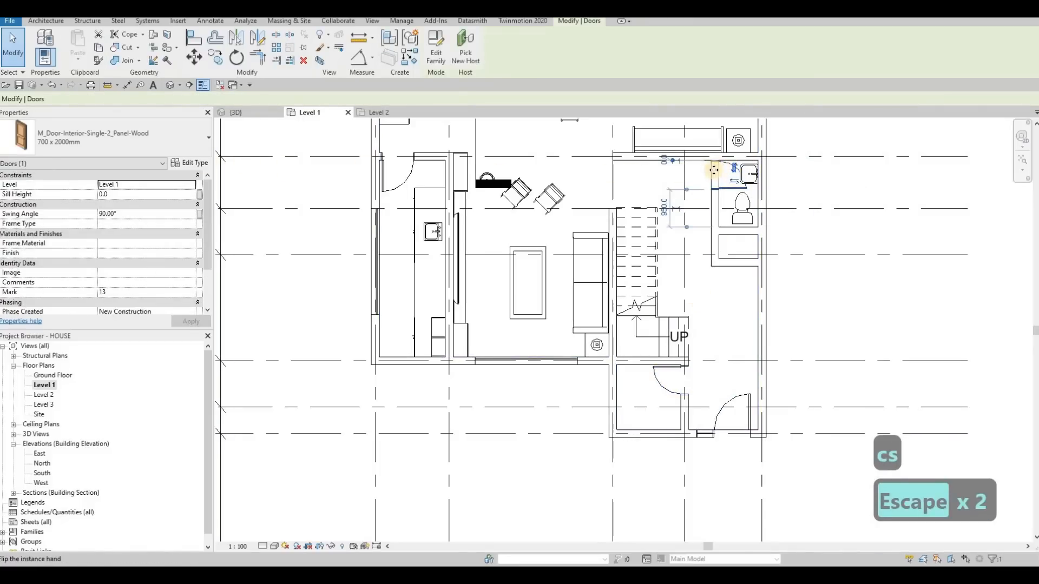
left_click(161, 147)
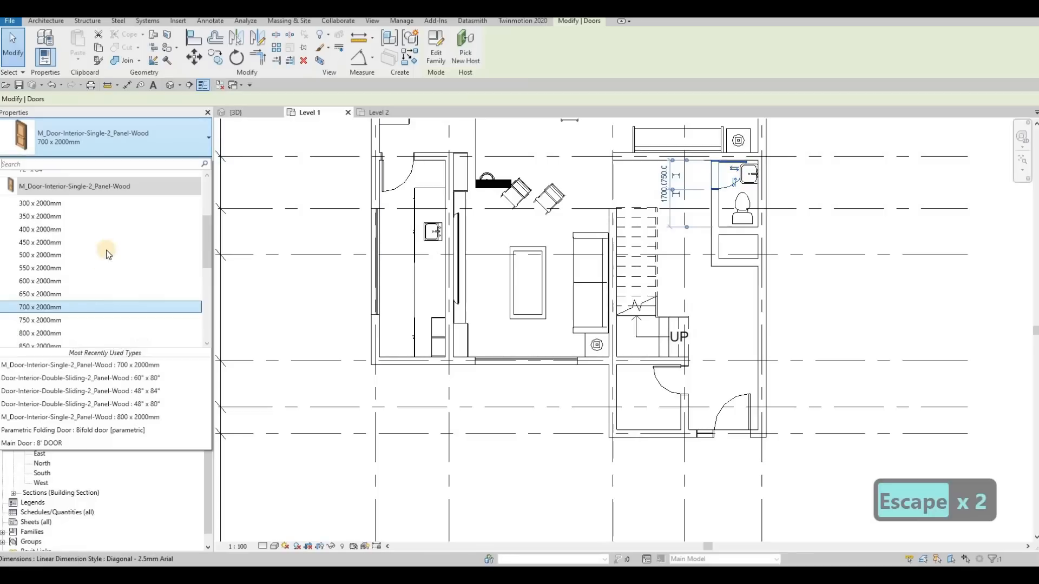
left_click(80, 284)
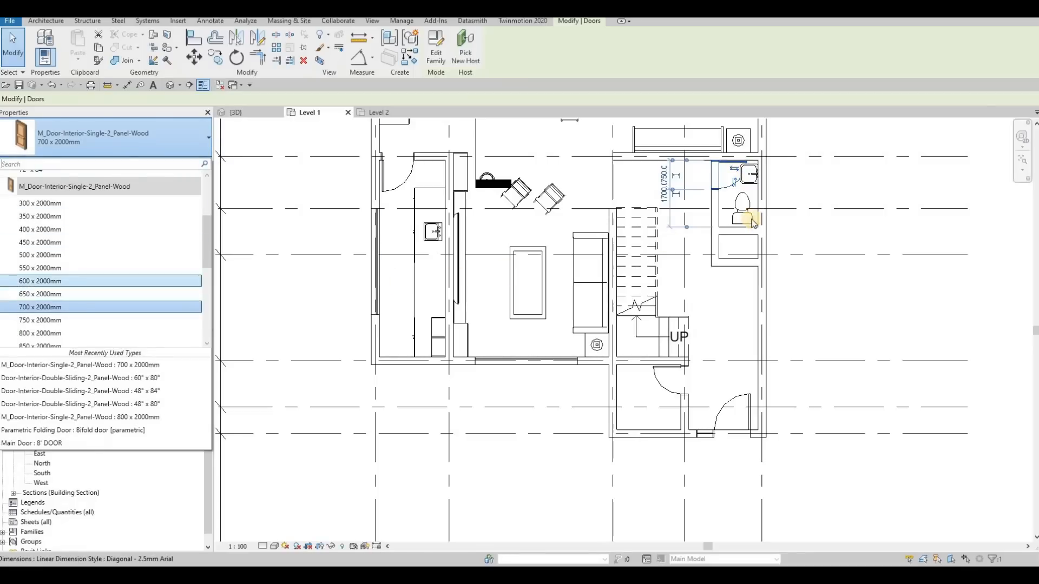
scroll(748, 178, "up", 5)
key("Escape")
key("Escape")
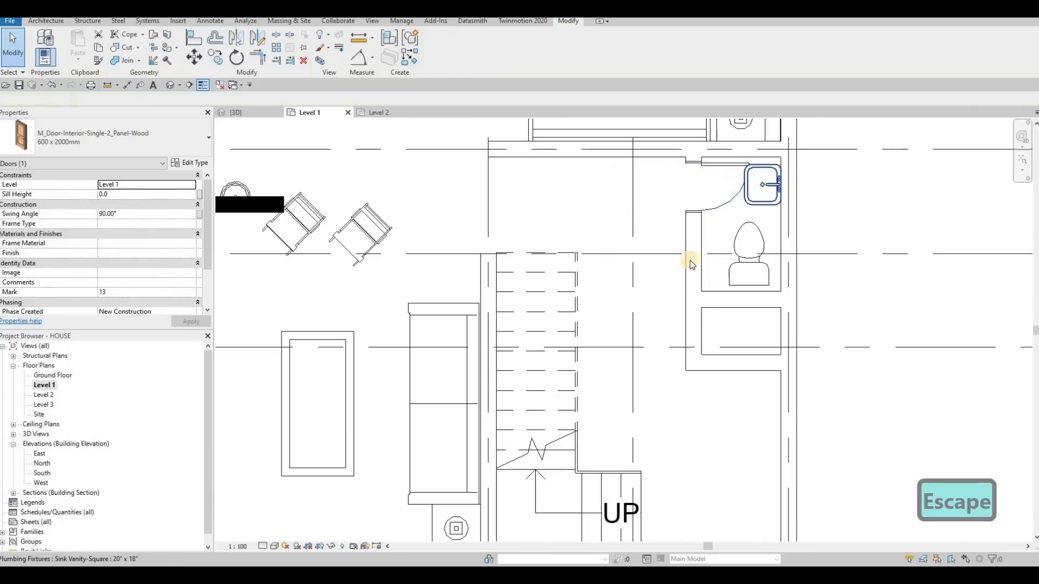
Step: Move the enclosure's long wall containing the door to give a clear interior width of 1200 mm
left_click(678, 303)
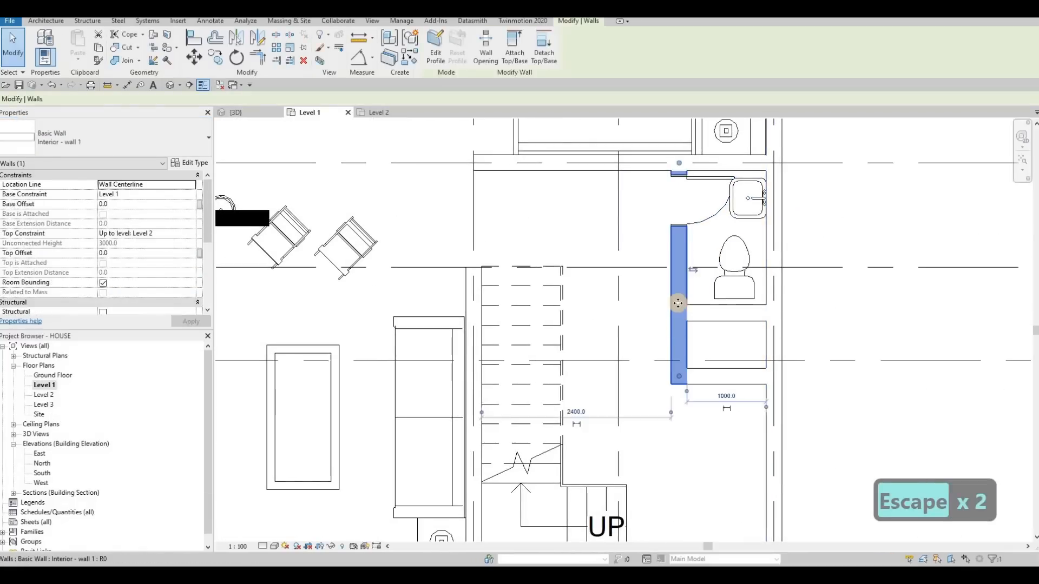
key("Escape")
left_click(683, 276)
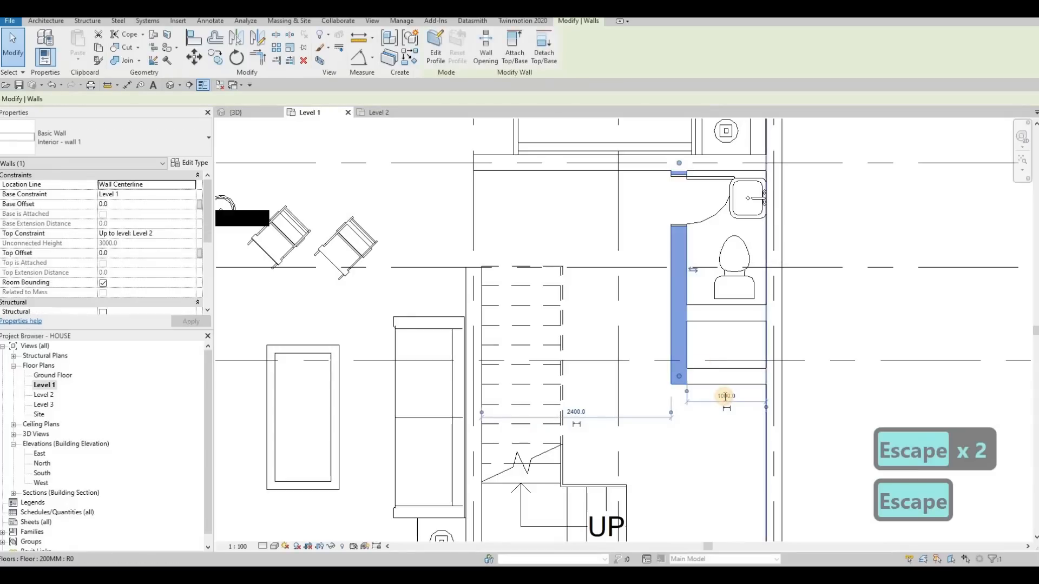
left_click(726, 397)
type("1200")
key("Return")
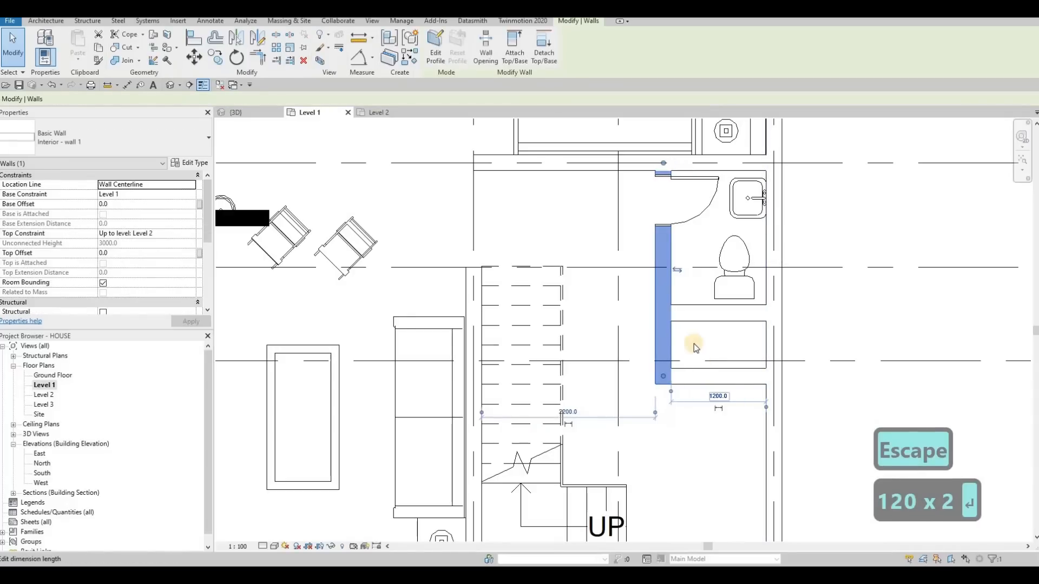
key("Escape")
key("Escape")
key("Escape")
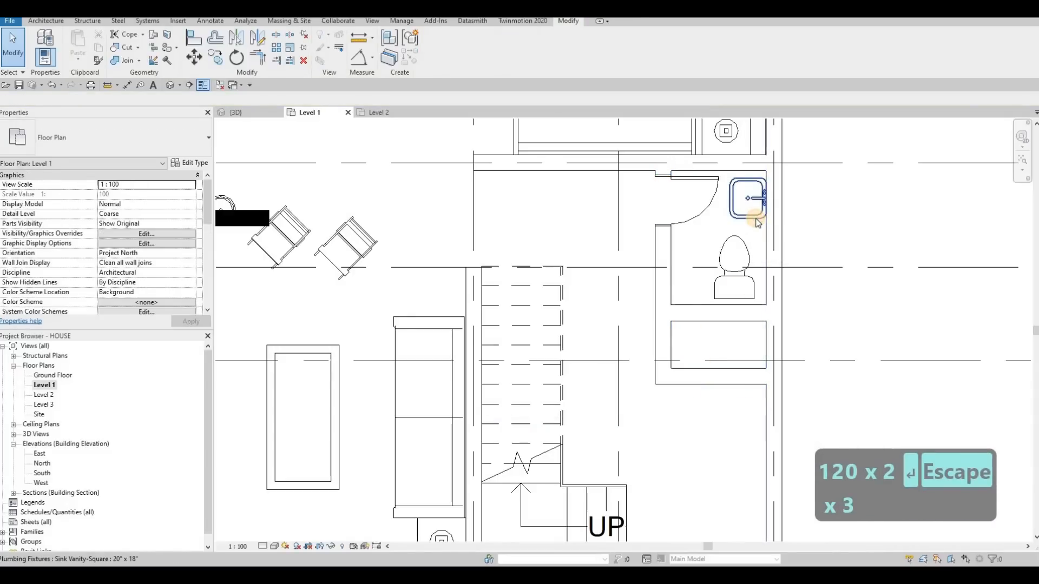
Step: Nudge the sink slightly away from the exterior wall and fine-tune its position in the enclosure's corner
left_click(756, 221)
key("Left")
key("Left")
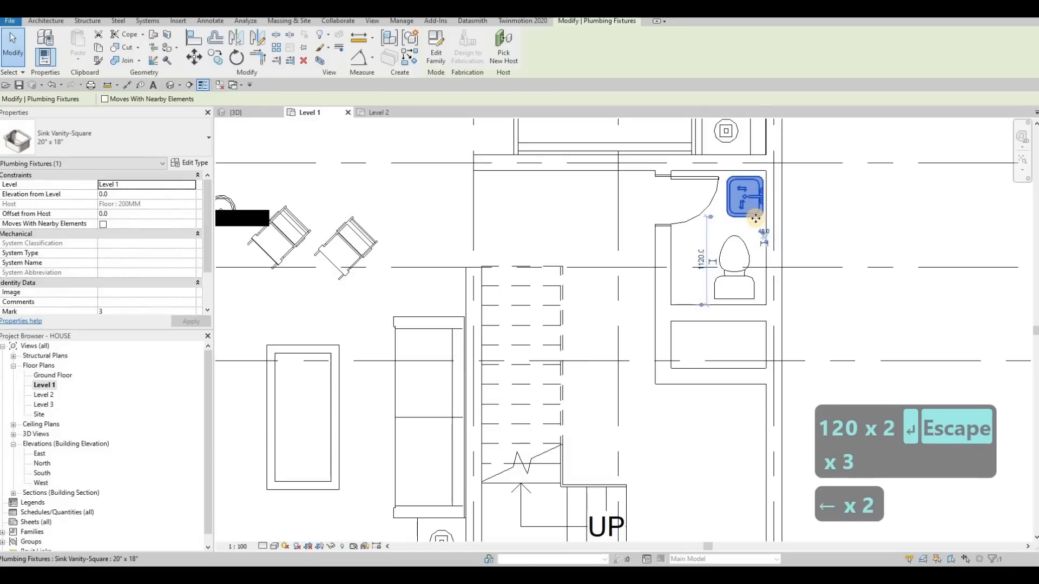
key("Up")
key("Up")
key("Down")
key("Escape")
key("Escape")
Step: Move the toilet against the dividing wall, centred 600 mm from the door-side wall
left_click(740, 286)
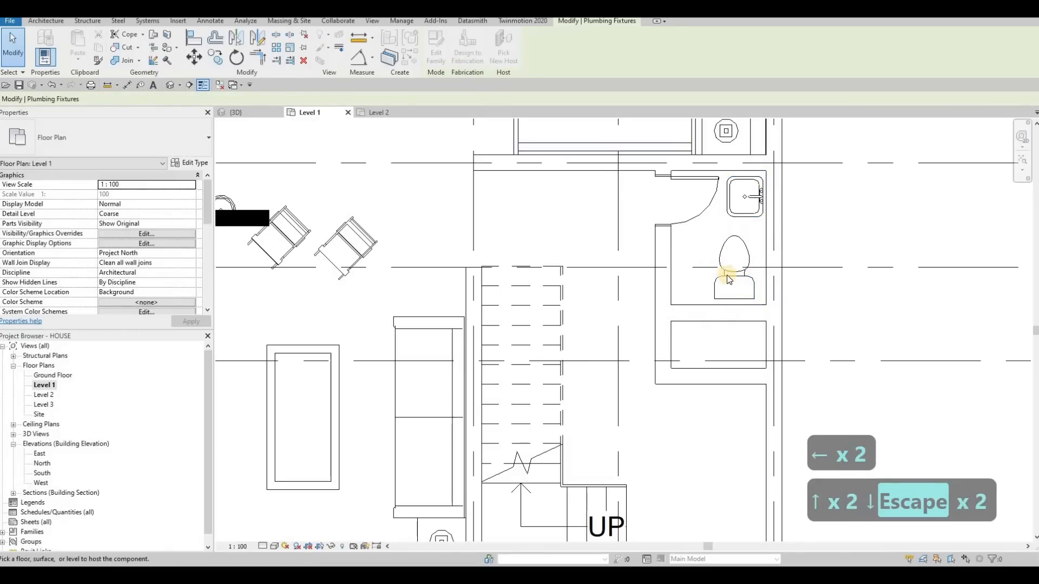
left_click(727, 278)
scroll(720, 282, "up", 2)
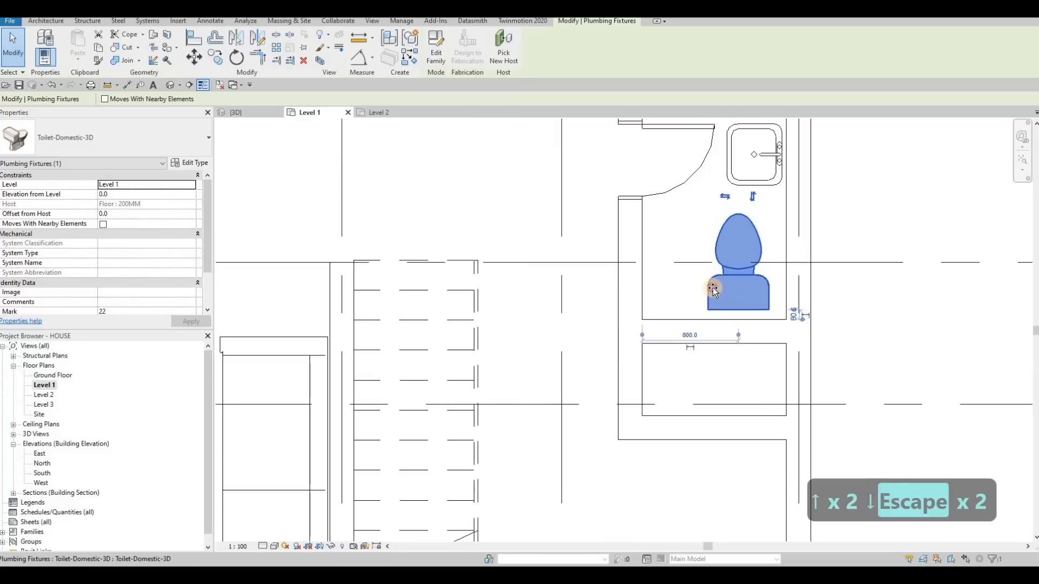
left_click_drag(713, 288, 713, 283)
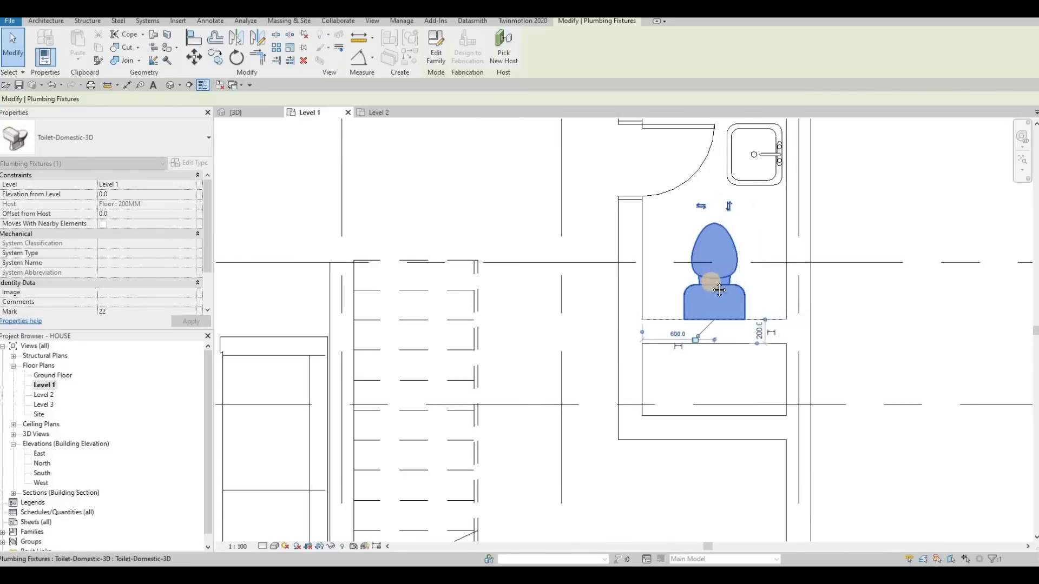
key("Escape")
Step: Delete the interior door of the former entrance washroom below the stairs
scroll(718, 258, "down", 3)
middle_click_drag(595, 295, 586, 288)
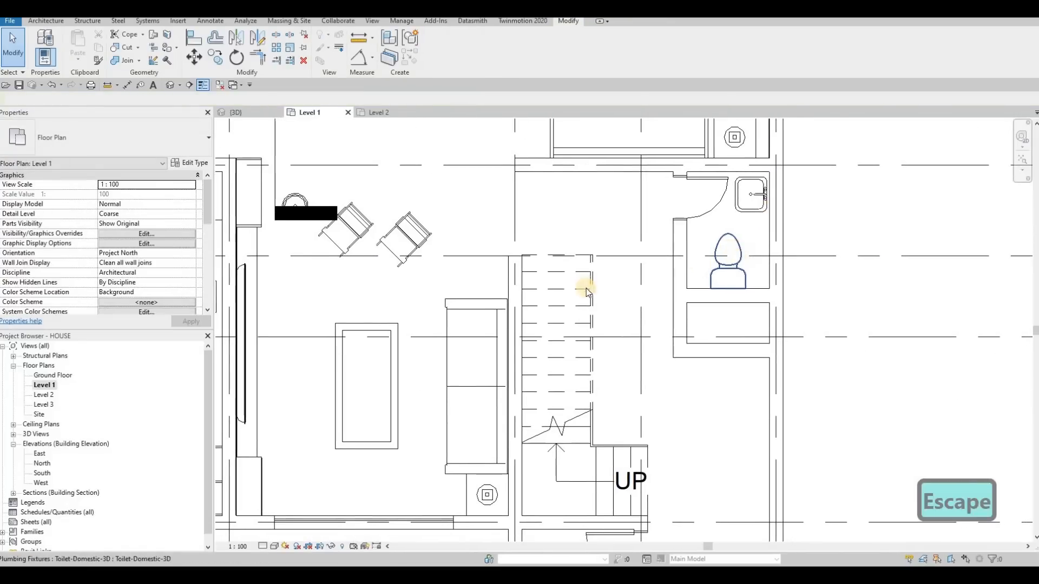
middle_click_drag(644, 253, 666, 240)
key("Escape")
middle_click_drag(674, 348, 727, 311)
scroll(727, 313, "down", 2)
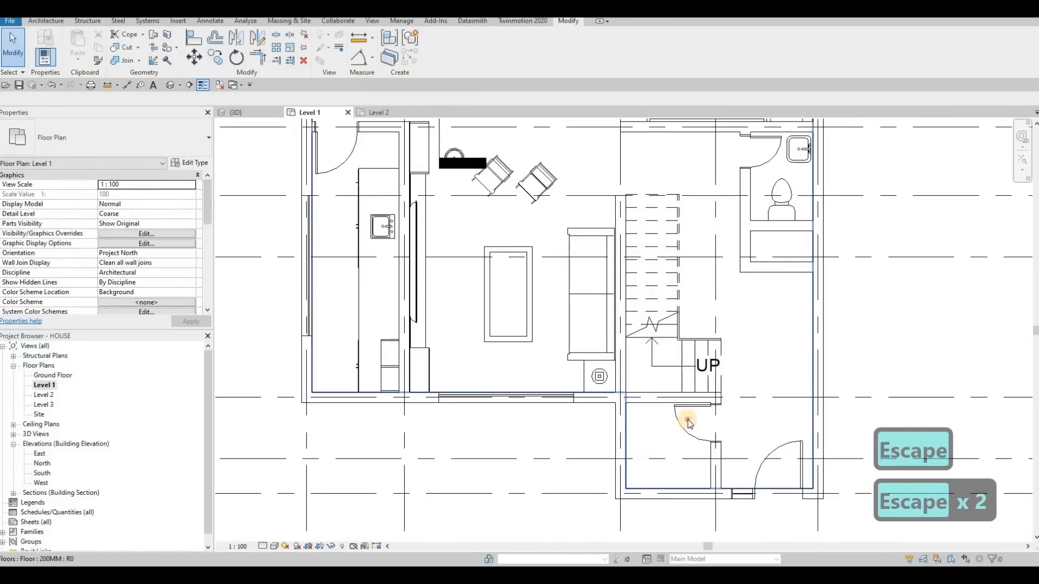
left_click(700, 421)
key("Delete")
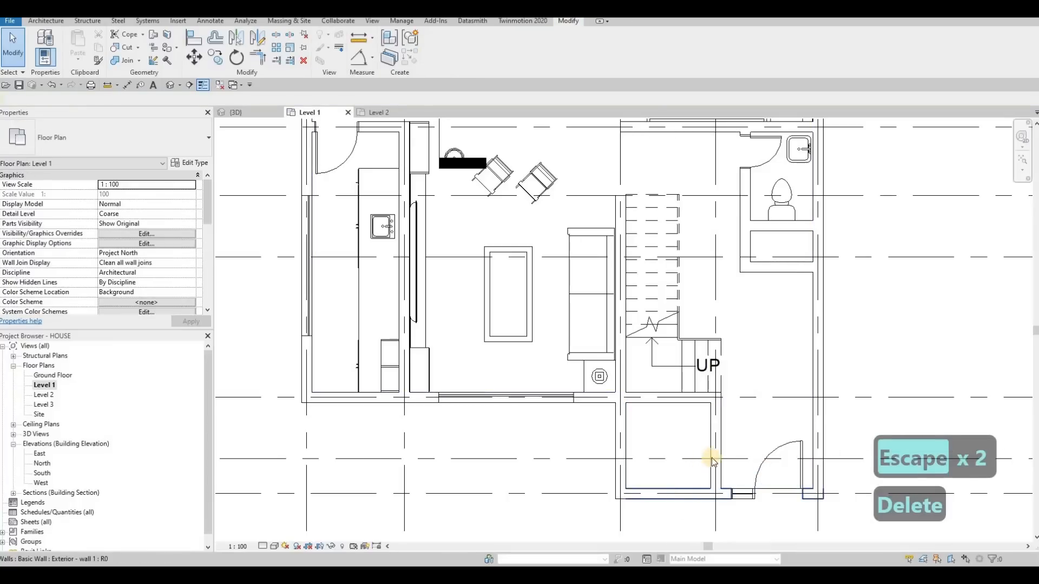
Step: Change the two inner walls around the former entrance washroom to the Exterior - wall 1 type
left_click(714, 433)
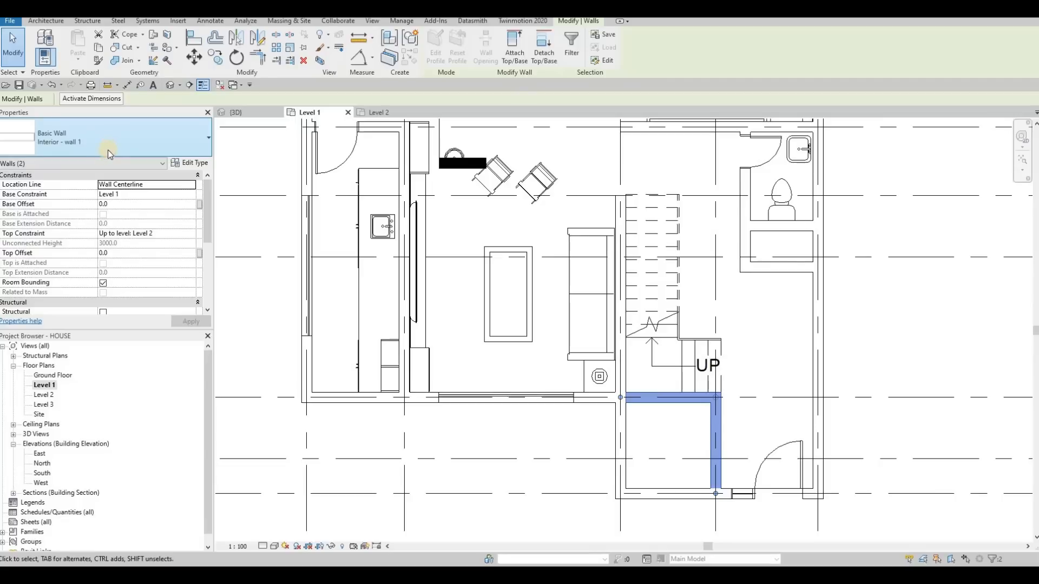
left_click(108, 150)
scroll(87, 217, "up", 5)
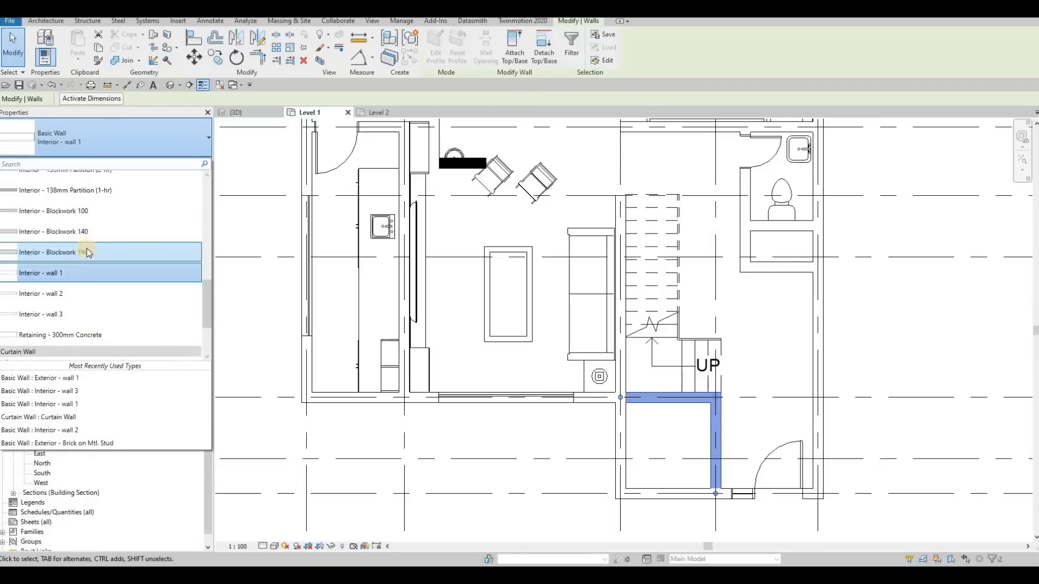
scroll(86, 254, "up", 3)
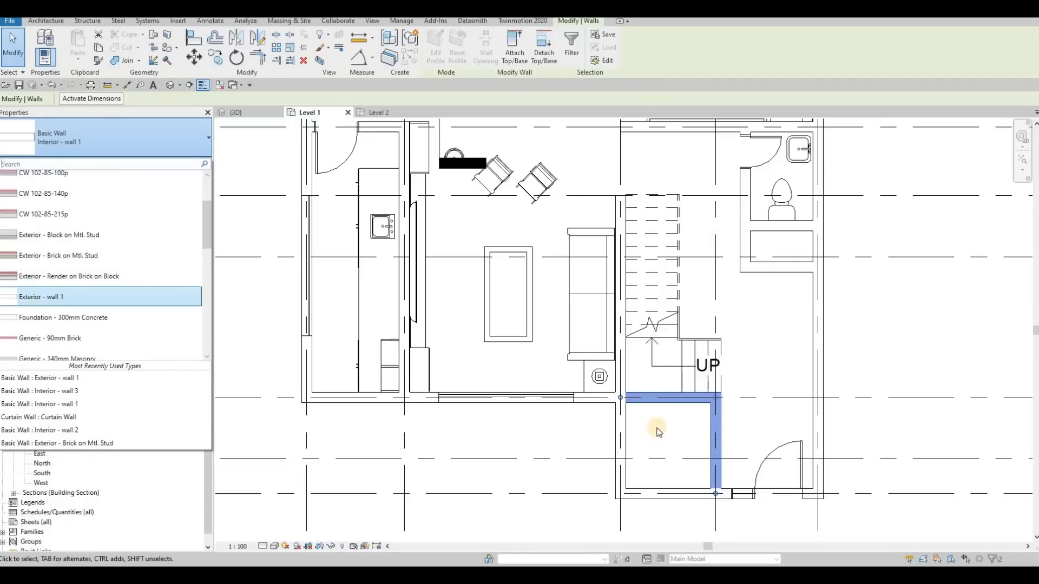
key("Escape")
key("Escape")
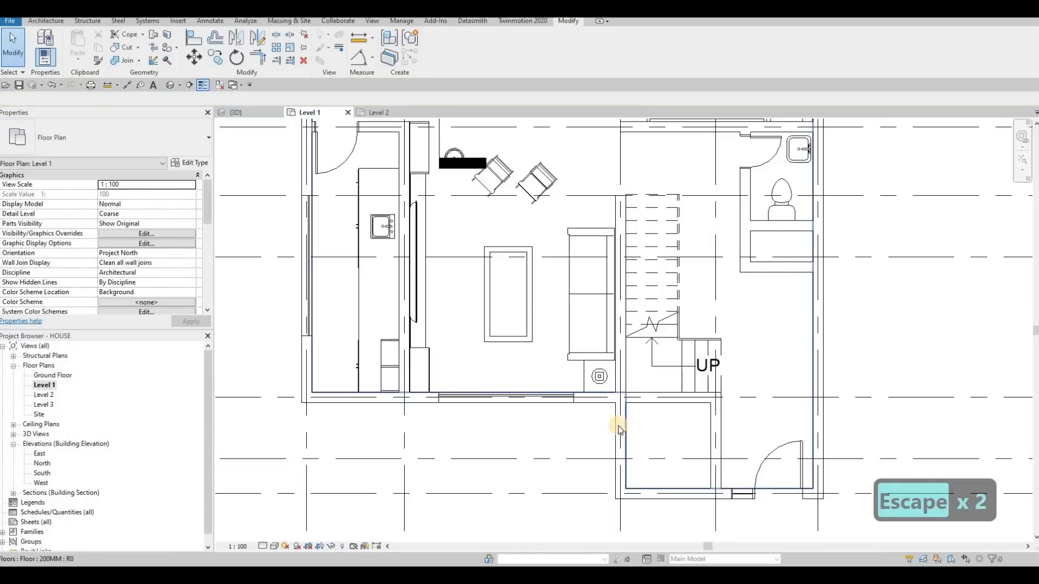
Step: Delete the outer side wall and the front wall enclosing the former entrance washroom
left_click(621, 450)
key("Delete")
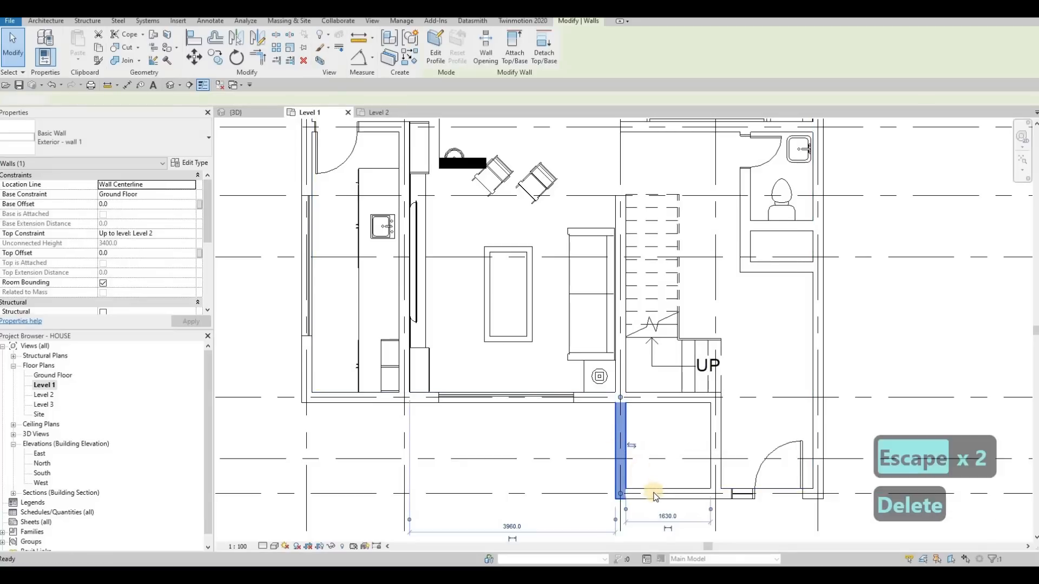
left_click(689, 488)
key("Delete")
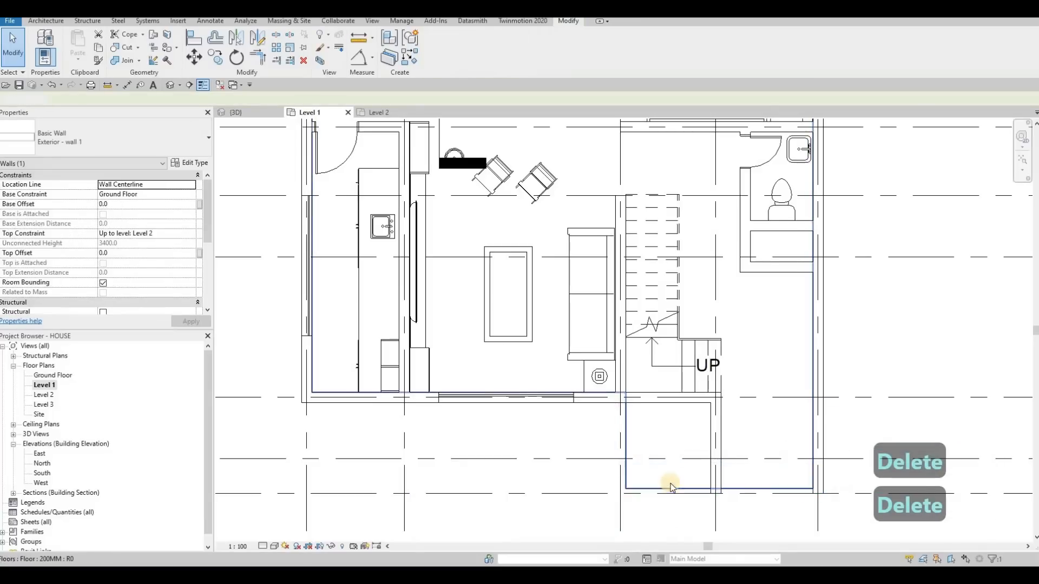
Step: Edit the Level 1 floor boundary, moving its edge in to the entrance hall's inner wall face to exclude the former washroom area
left_click(663, 489)
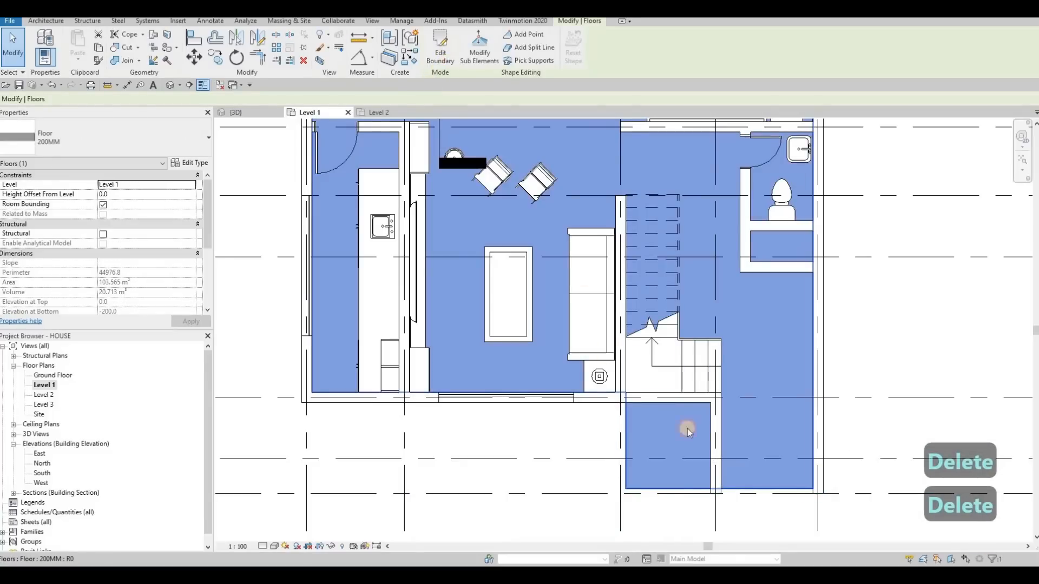
double_click(687, 429)
left_click(625, 430)
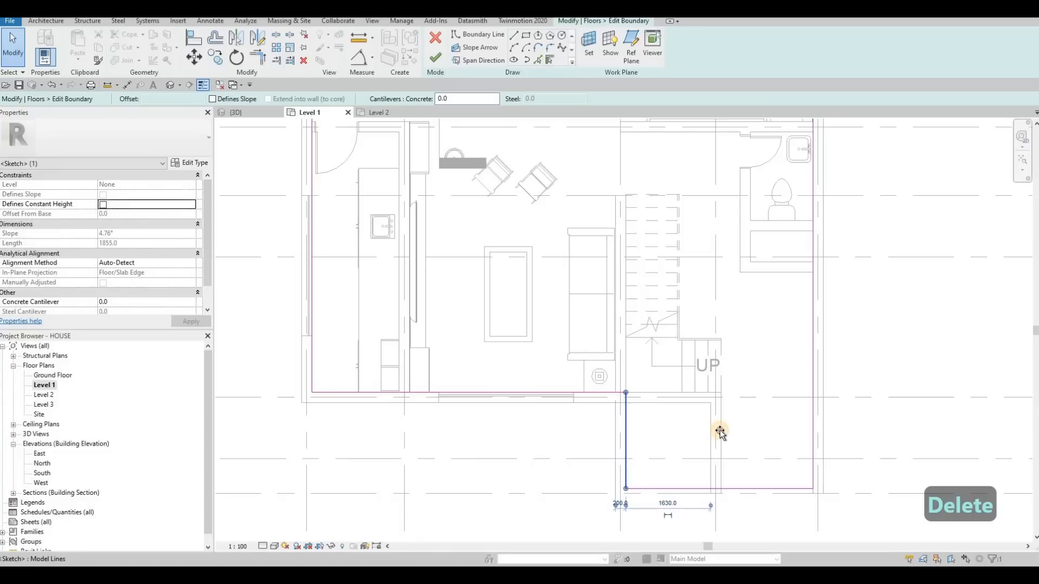
left_click_drag(719, 431, 721, 430)
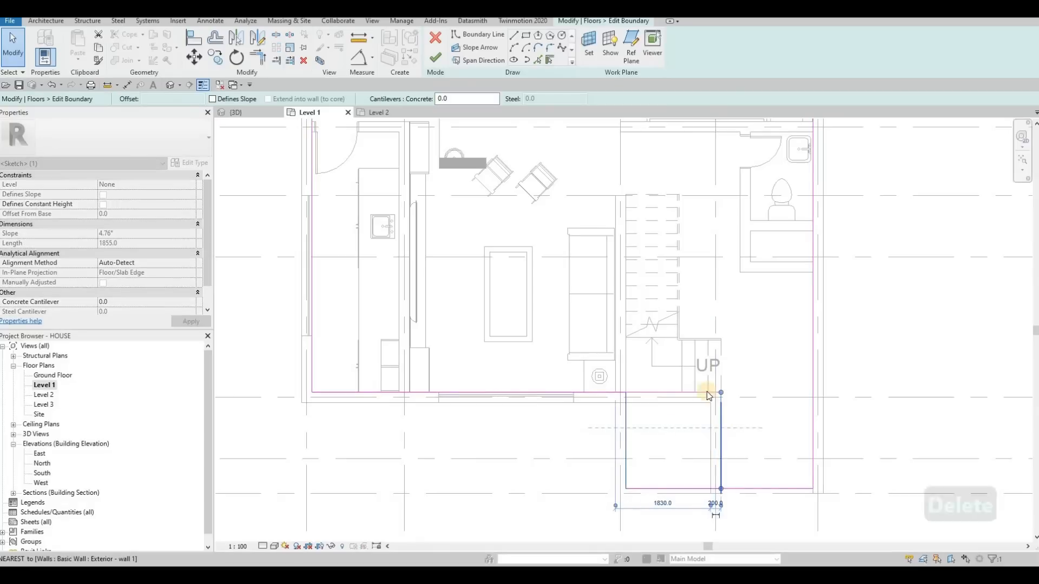
left_click(437, 62)
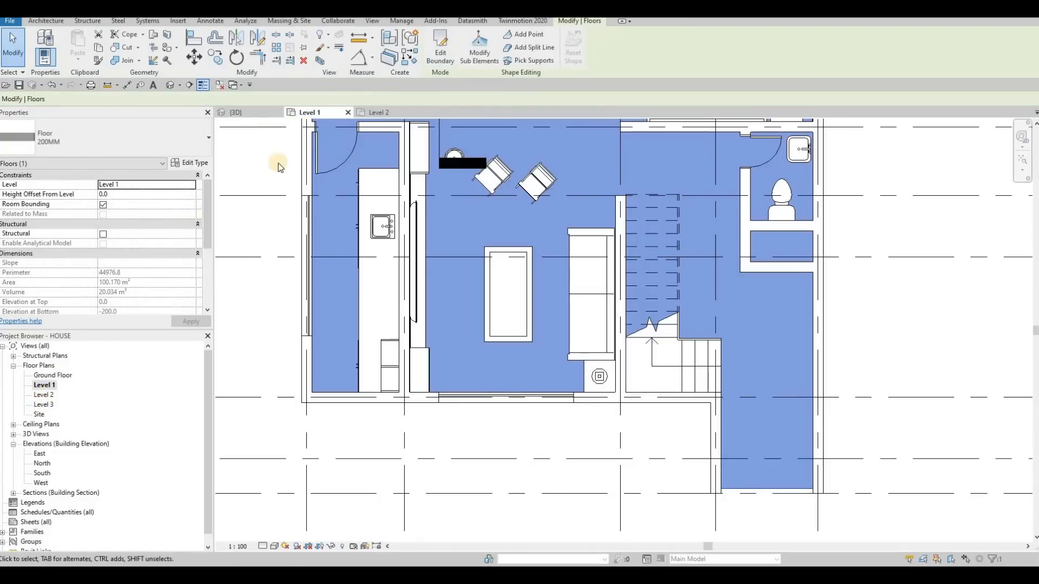
Step: In the 3D view, remove the paint from the outer face of the Level 1 wall beside the entrance
left_click(265, 111)
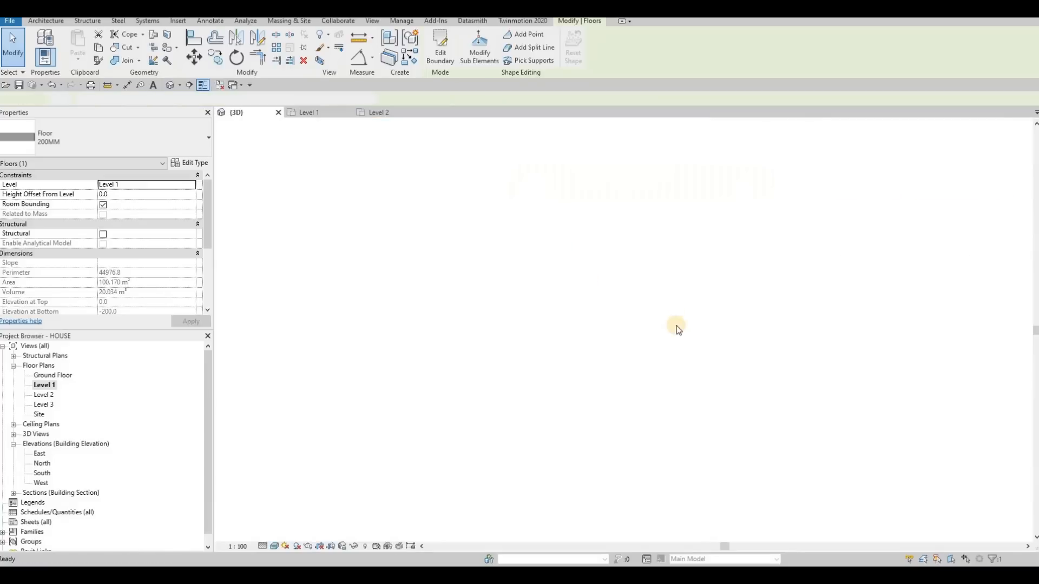
key("Escape")
key("Escape")
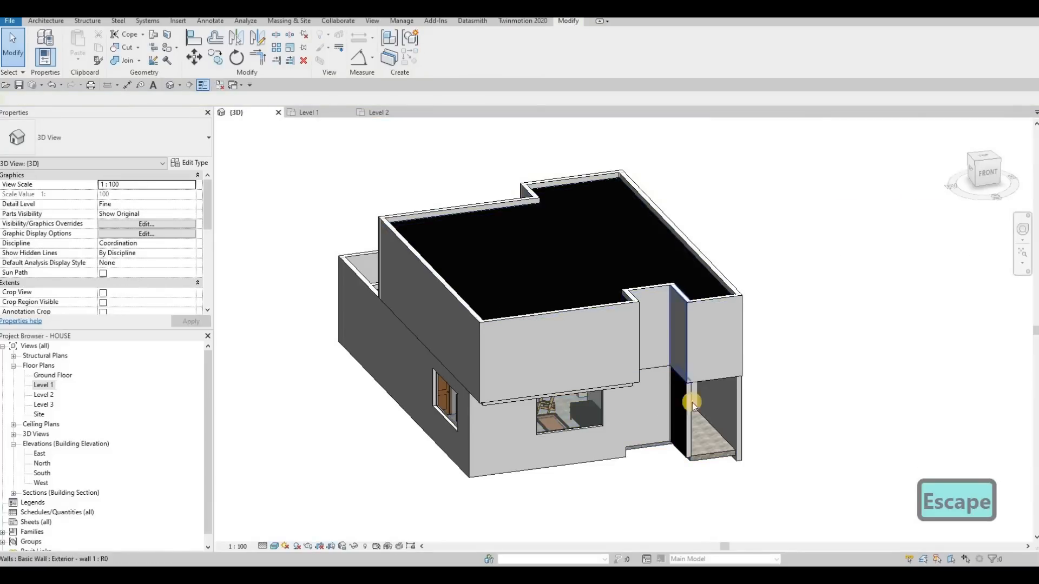
left_click(689, 394)
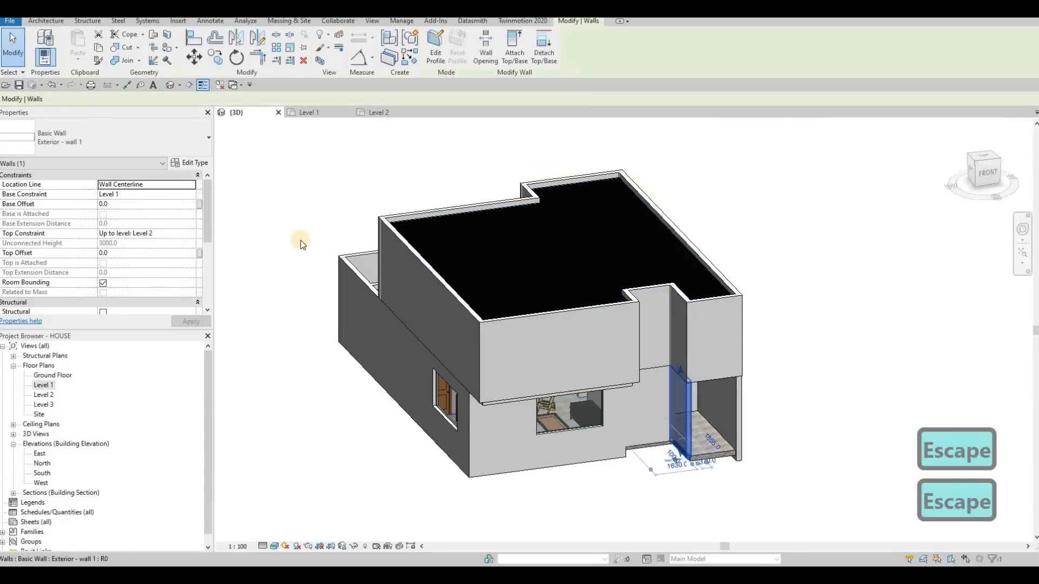
key("Escape")
middle_click_drag(777, 394, 705, 371, "shift")
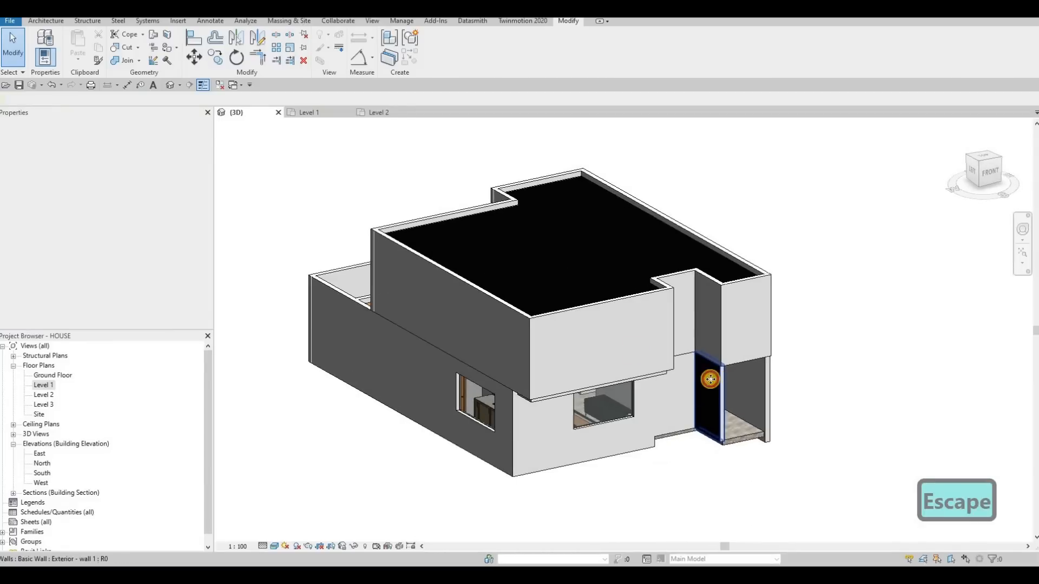
left_click(459, 233)
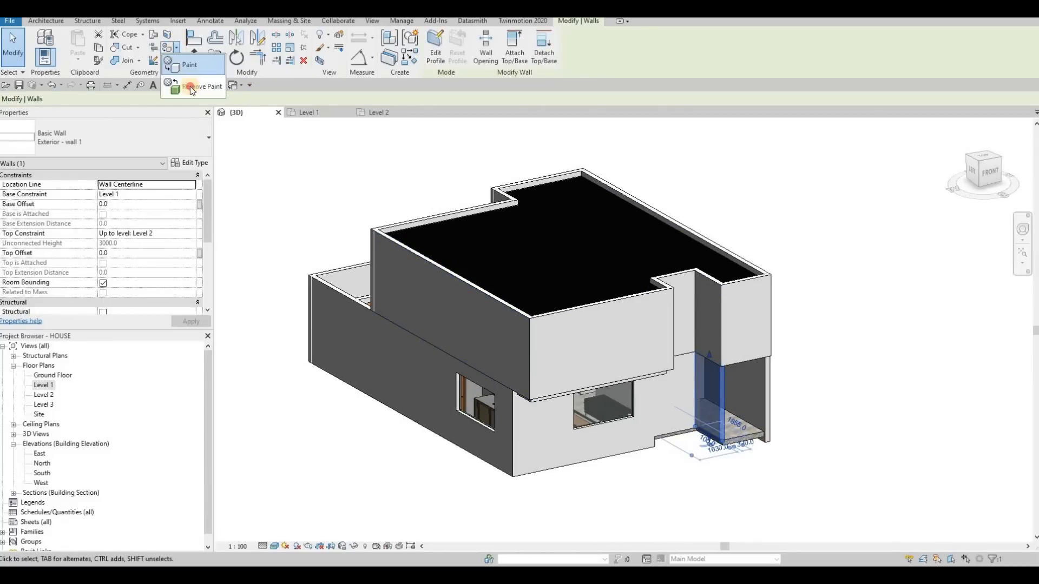
left_click(167, 47)
left_click(724, 368)
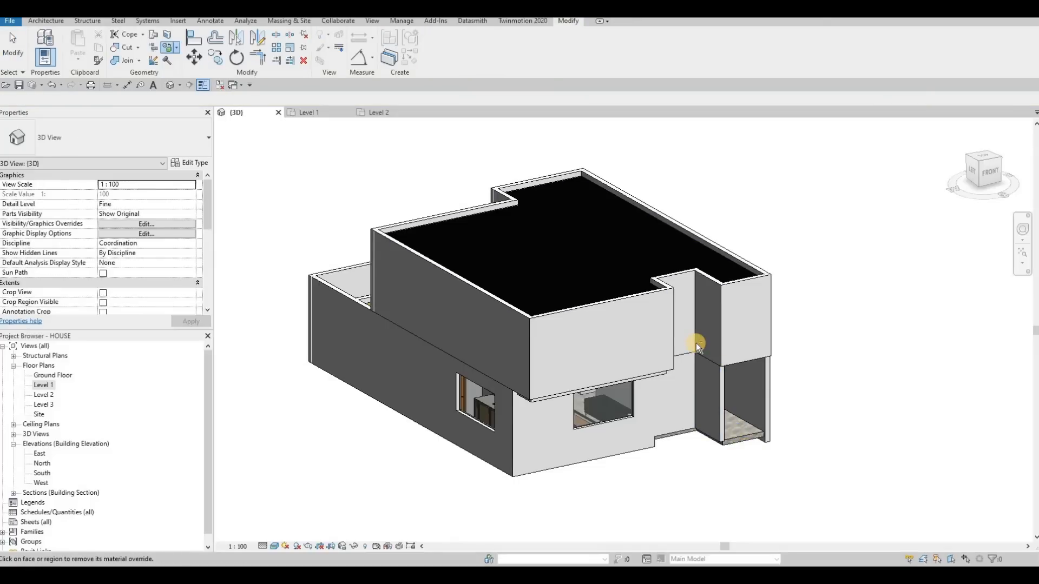
key("Escape")
key("Escape")
Step: Try to stretch the upper-floor front wall down over the entrance opening, then undo the last change
mouse_move(622, 274)
middle_mouse_down("shift")
mouse_move(694, 358)
mouse_move(702, 384)
middle_mouse_up("shift")
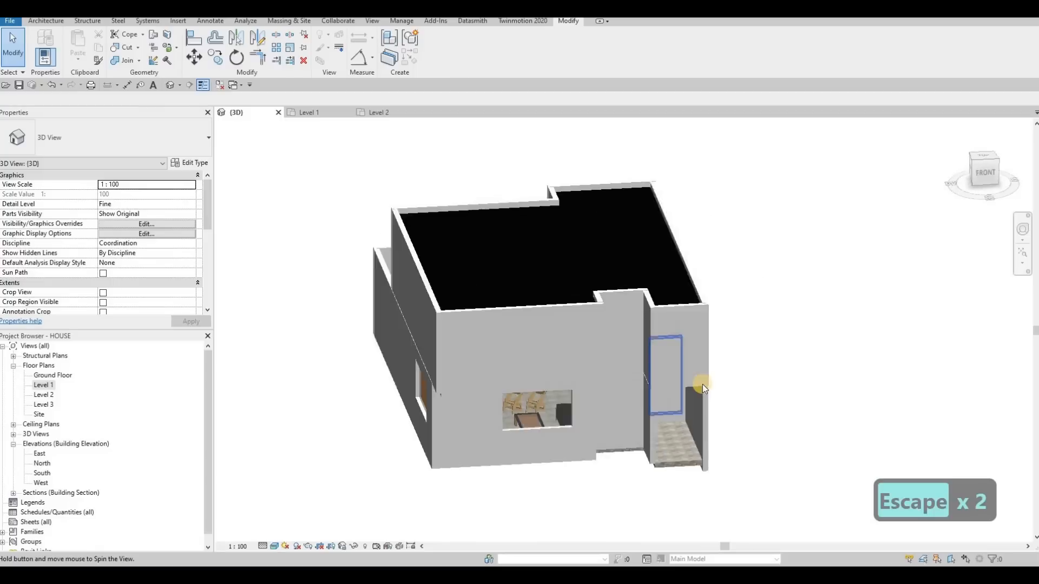
key("Escape")
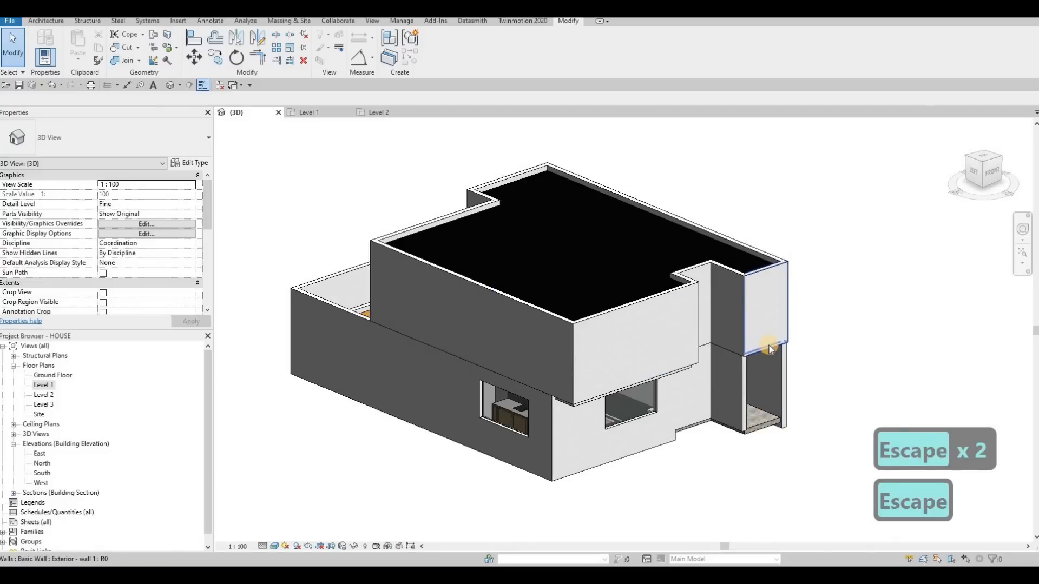
left_click(769, 345)
left_click_drag(765, 360, 766, 425)
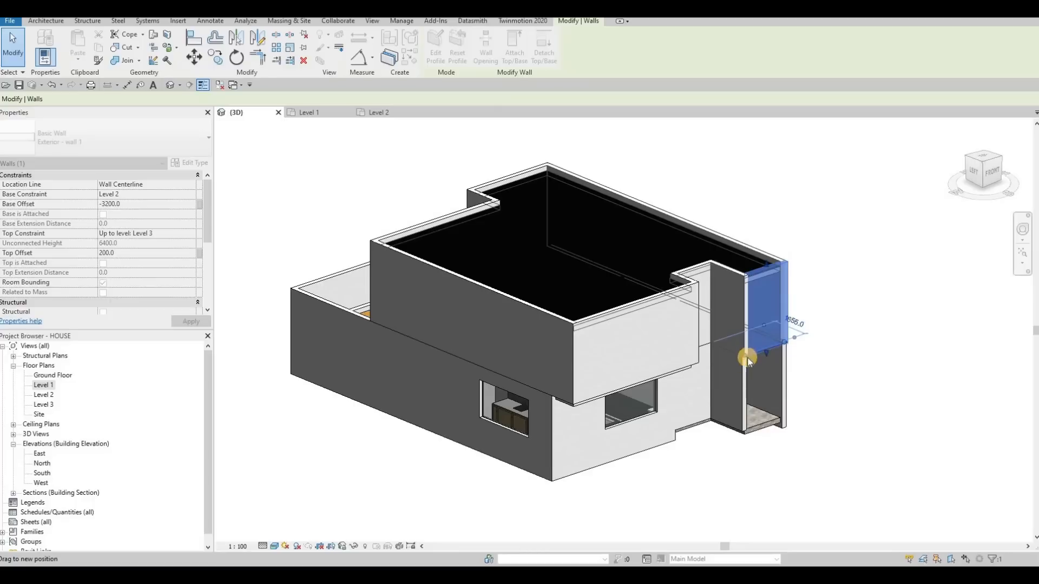
key("Escape")
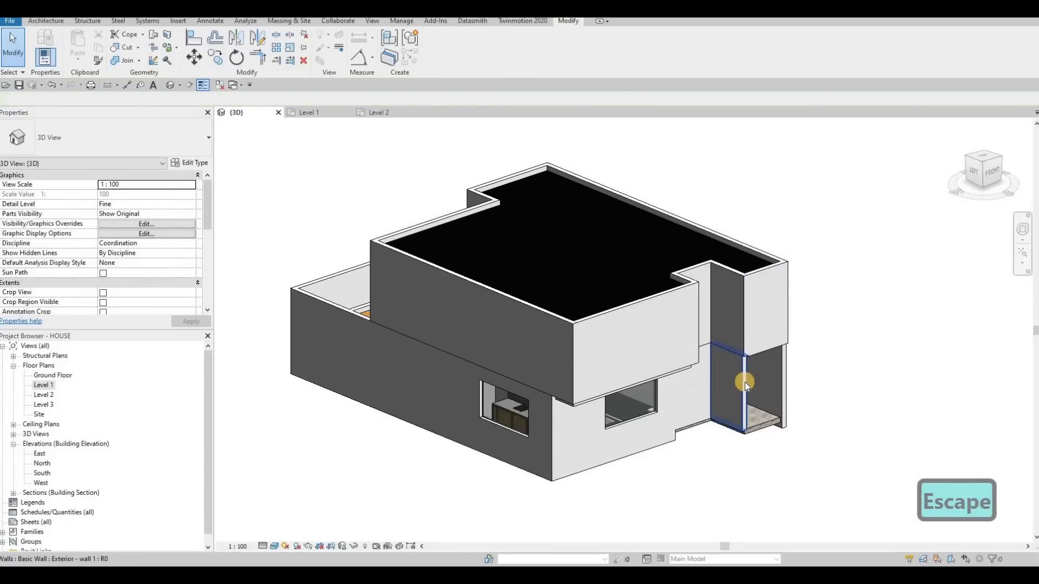
key("ctrl+z")
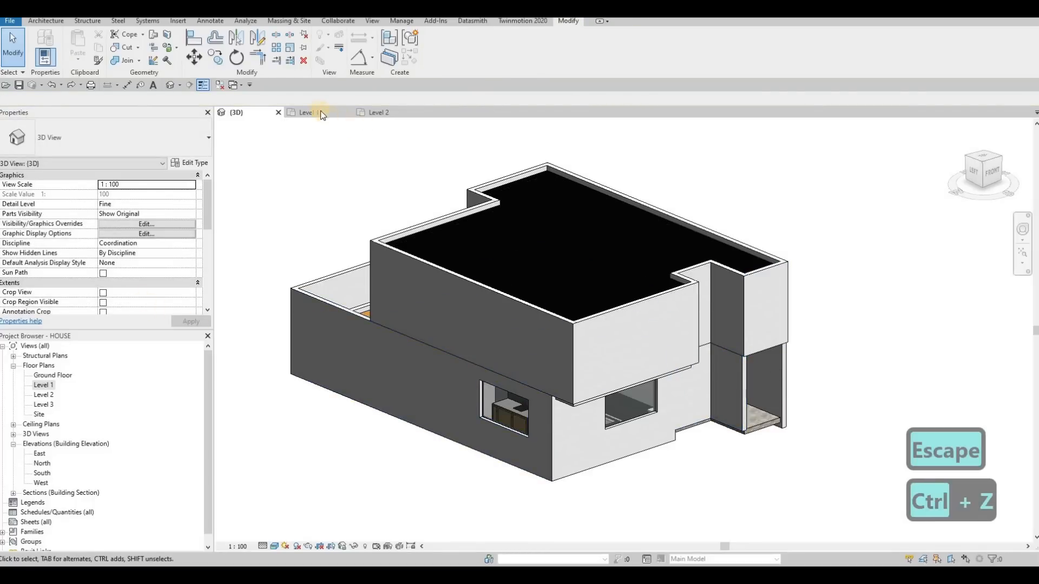
Step: In the Level 1 plan, draw an Exterior - wall 1 wall along the front grid line to close the entrance opening
left_click(308, 112)
key("Escape")
scroll(658, 328, "up", 2)
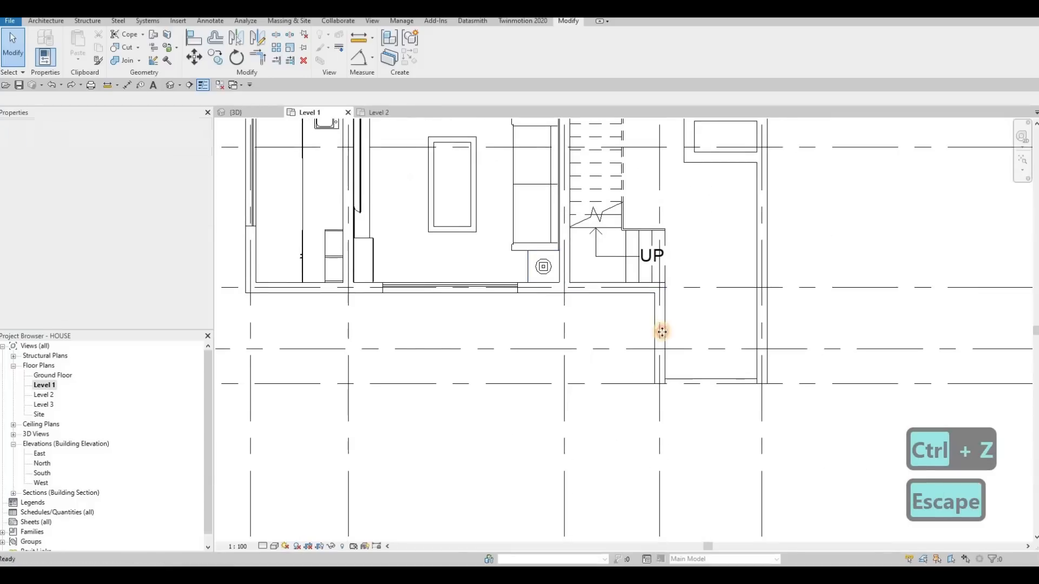
left_click(660, 330)
key("Escape")
left_click(660, 341)
key("c")
key("s")
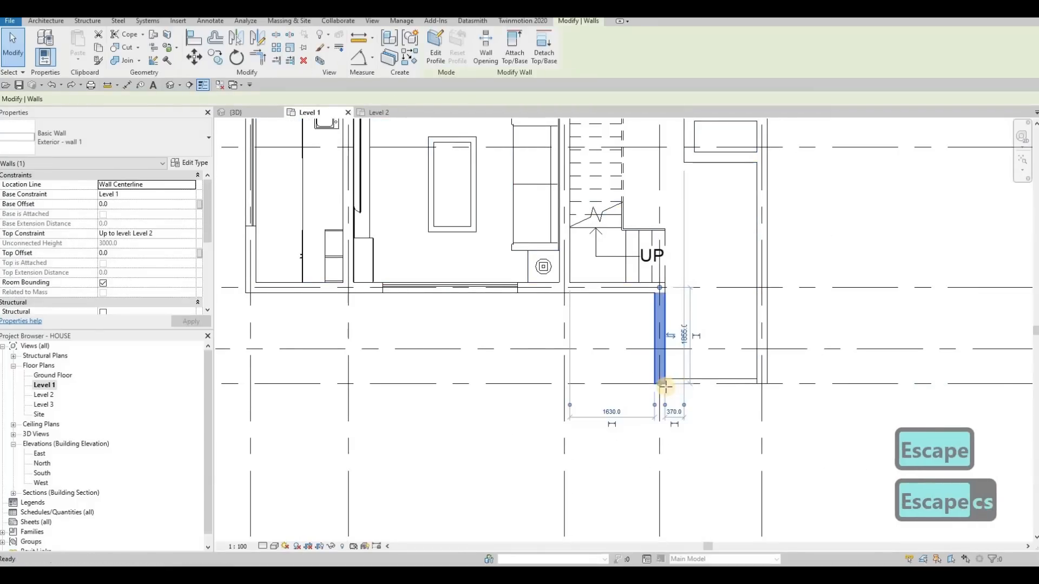
left_click(659, 383)
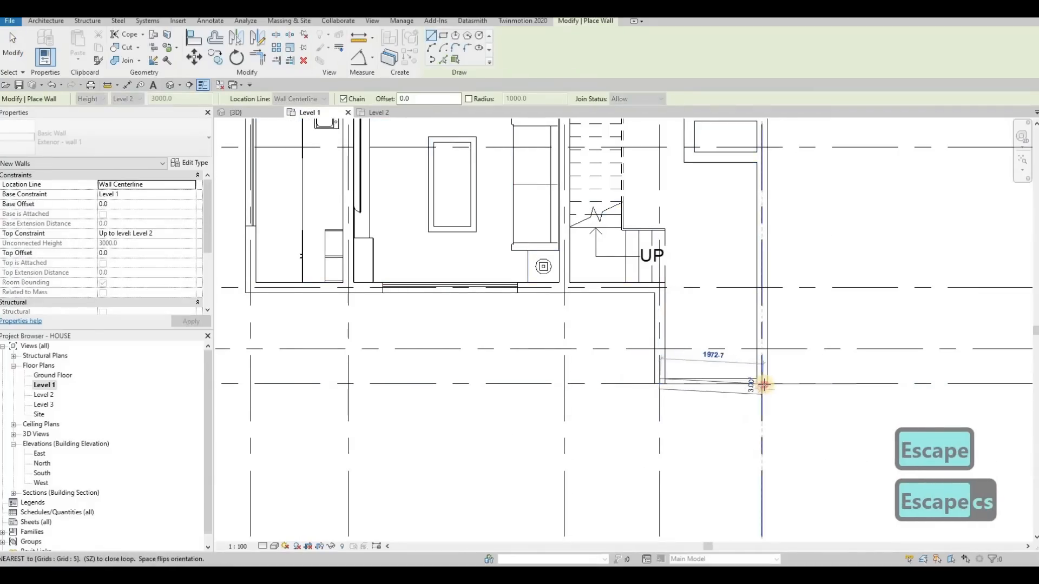
left_click(720, 392)
key("Escape")
key("Escape")
key("Escape")
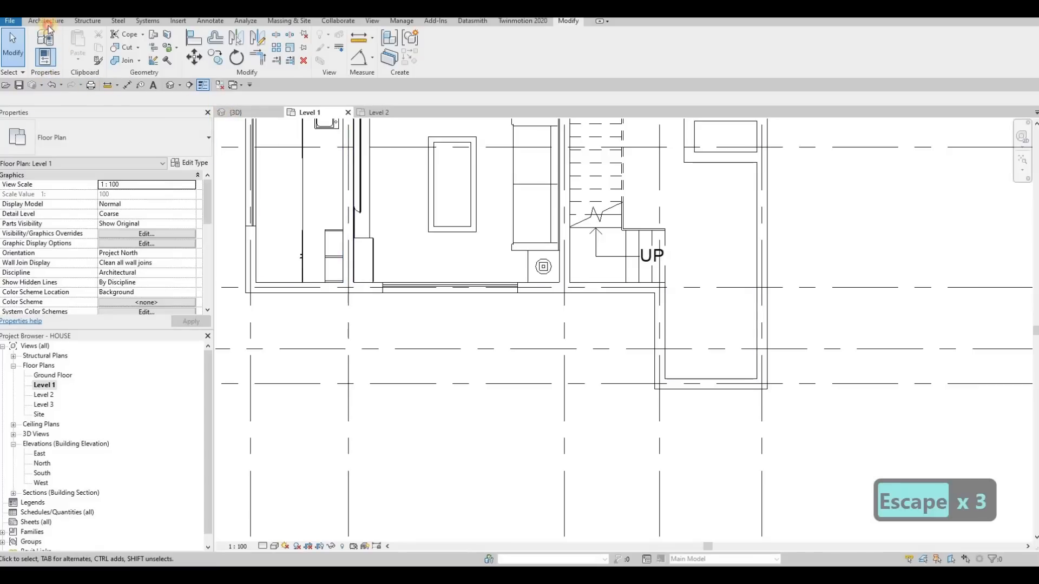
Step: Place a 700 x 2000mm M_Door-Interior-Single-2_Panel-Wood door centred in the new entrance wall, swinging outward
left_click(68, 135)
scroll(83, 241, "up", 2)
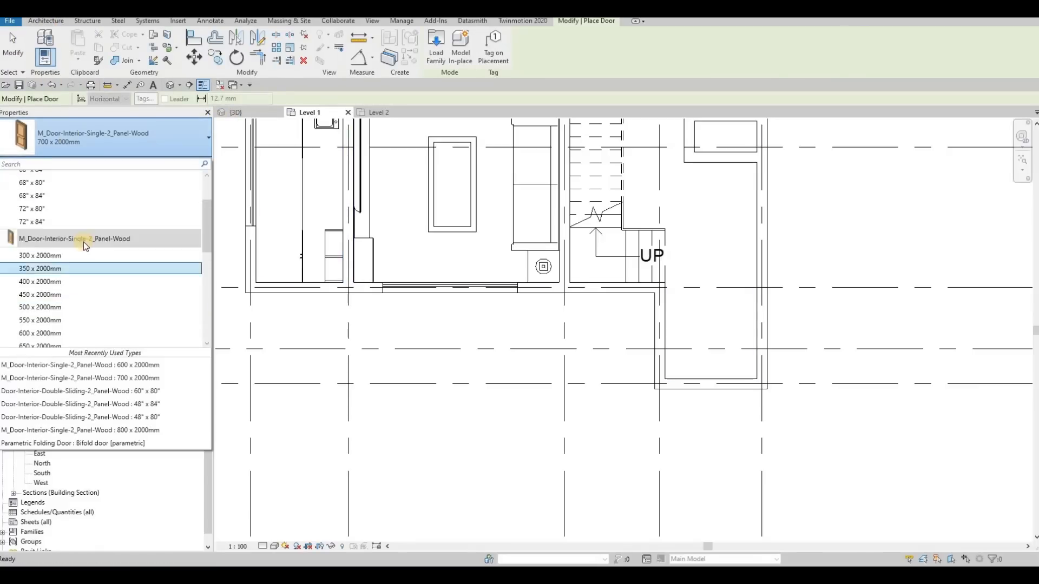
scroll(84, 248, "up", 3)
scroll(71, 275, "down", 8)
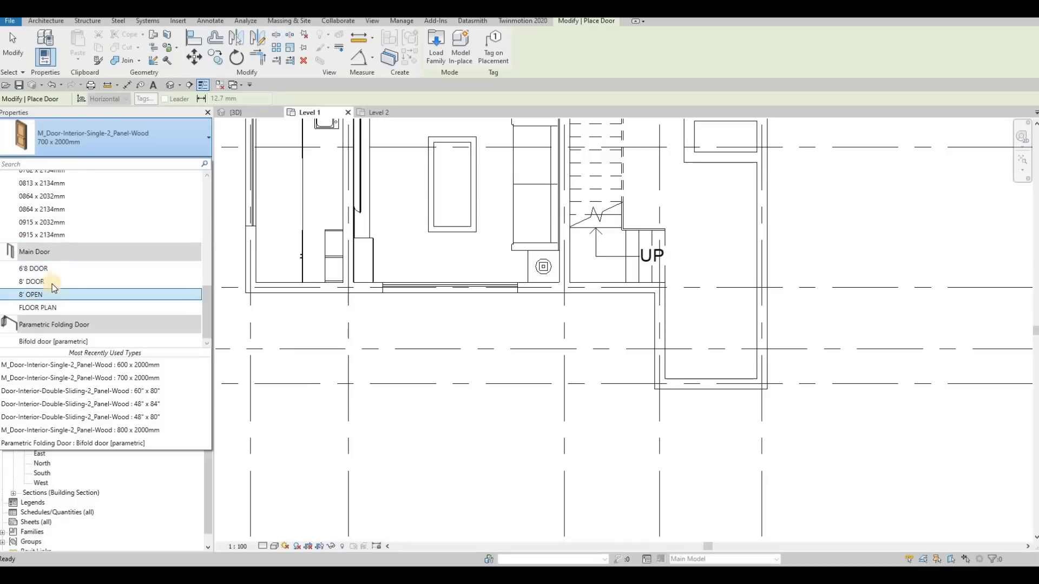
left_click(709, 388)
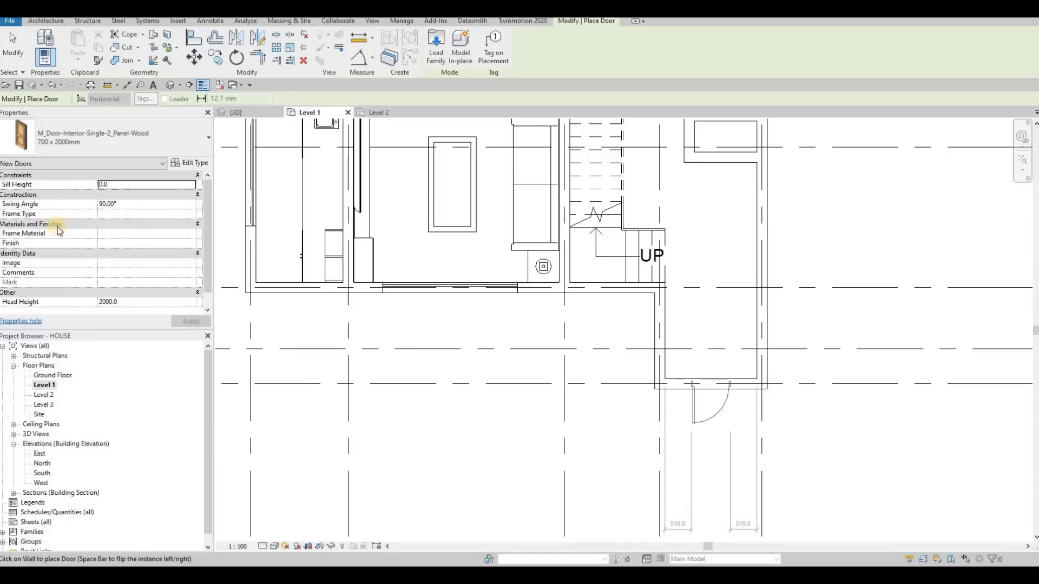
left_click(718, 416)
key("Escape")
key("Escape")
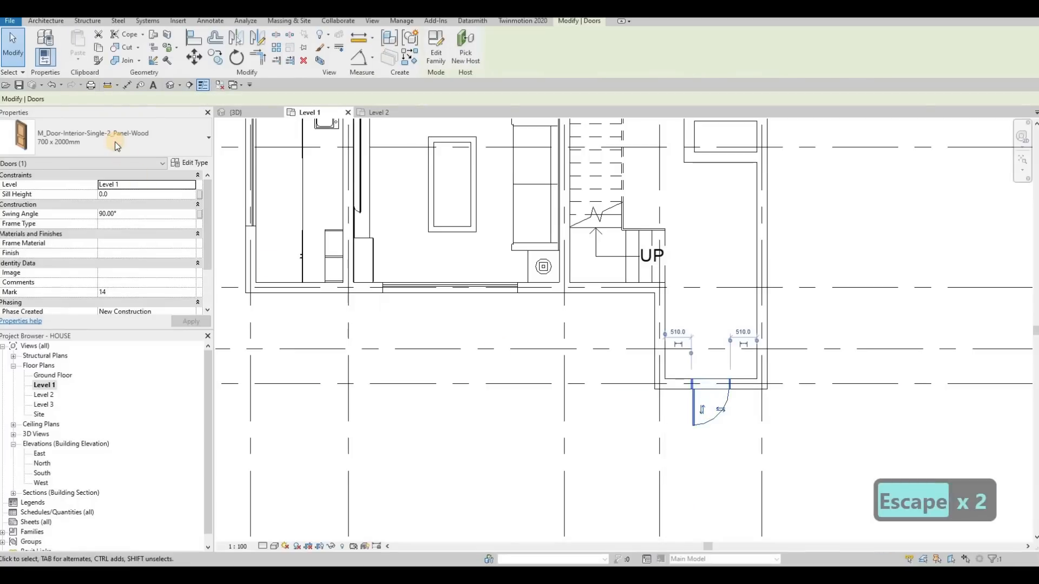
Step: Change the new entrance door to the Main Door 6'8 DOOR type and check it in the 3D view
left_click(114, 142)
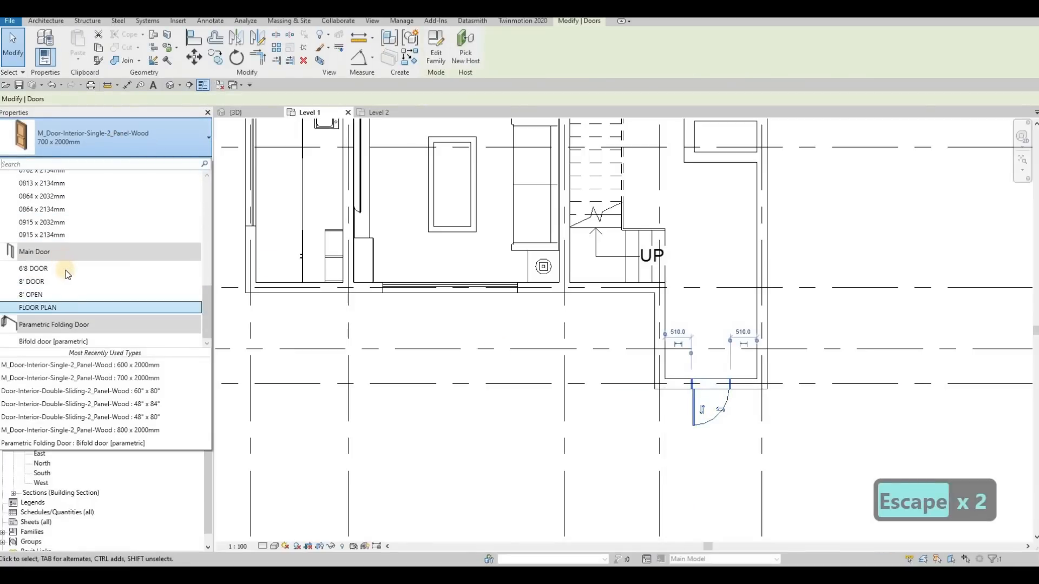
left_click(66, 269)
left_click(75, 270)
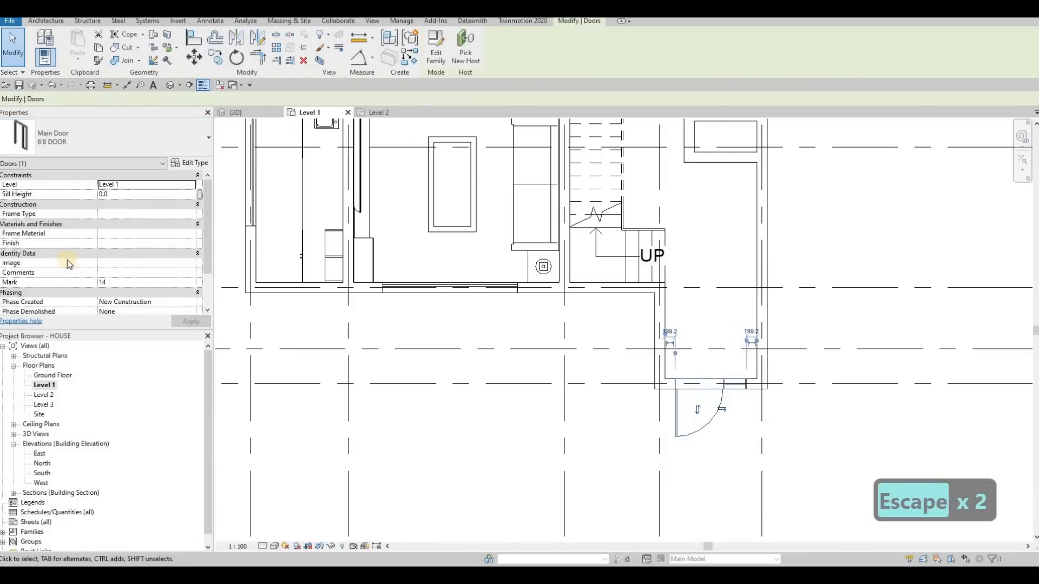
left_click(239, 112)
key("Escape")
key("Escape")
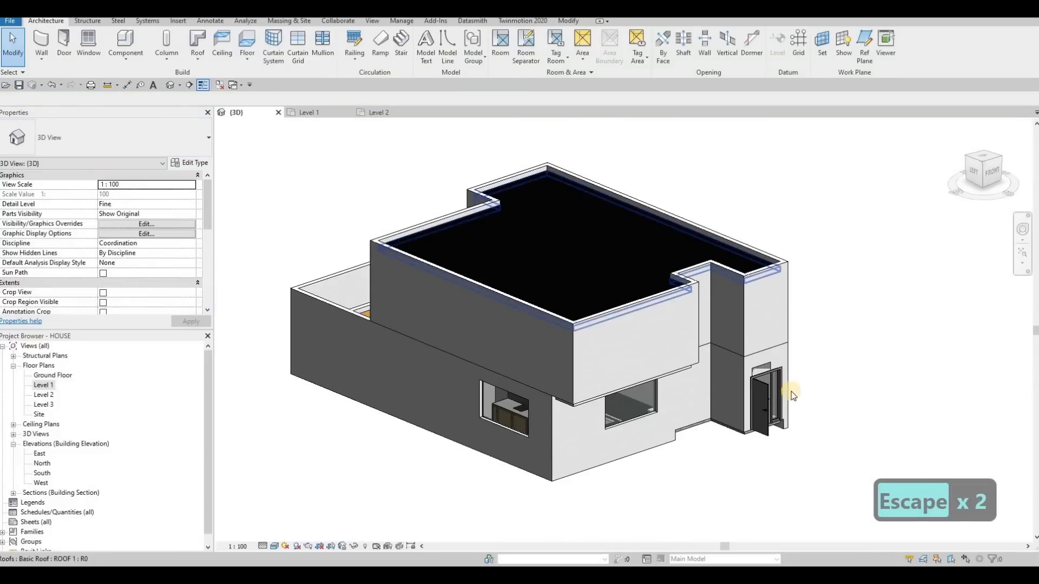
Step: Change the entrance door's type to Main Door FLOOR PLAN
middle_click_drag(648, 427, 655, 428, "shift")
left_click(655, 428)
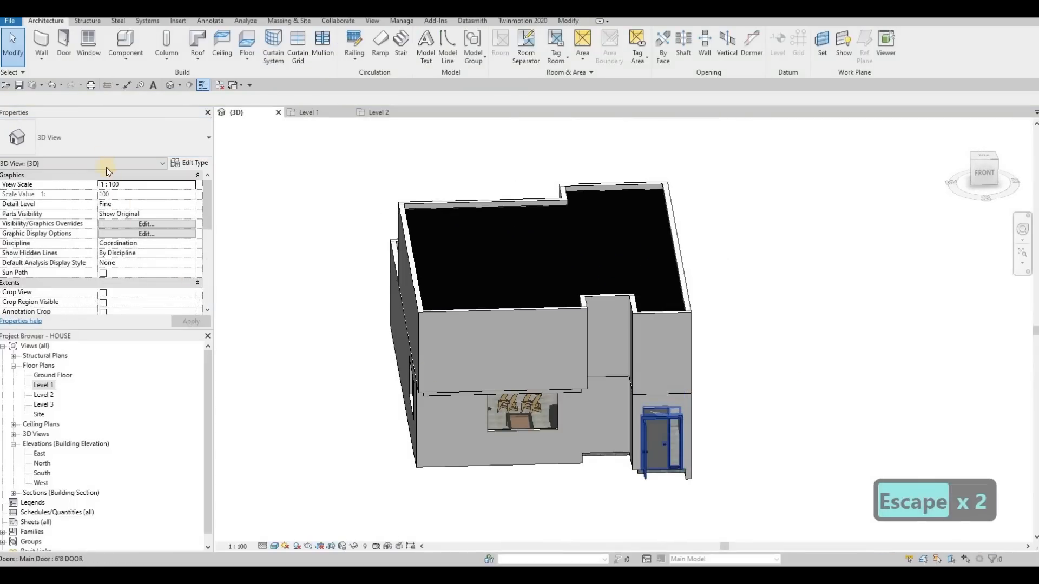
left_click(96, 141)
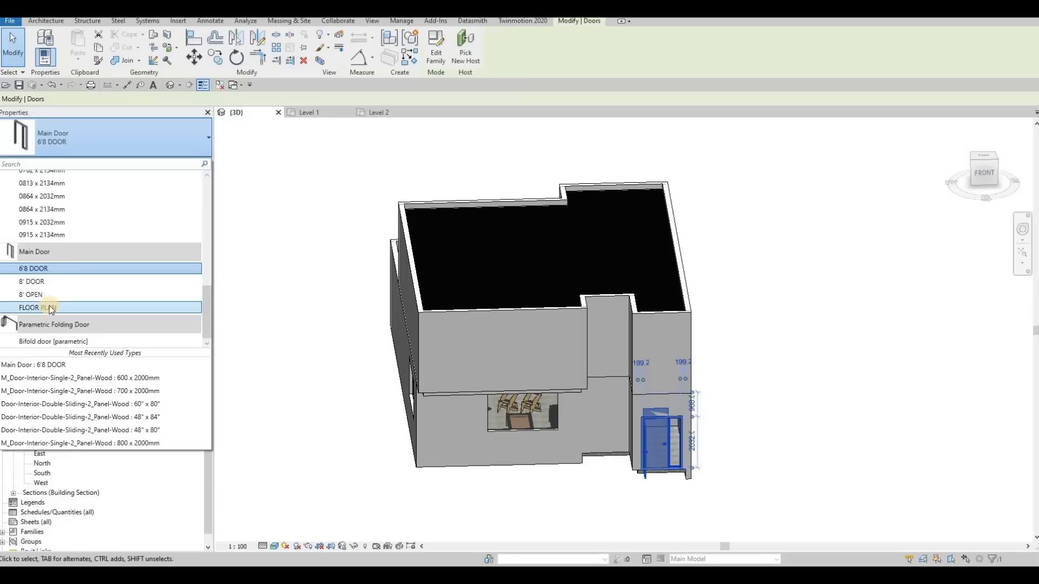
left_click(50, 308)
key("Escape")
key("Escape")
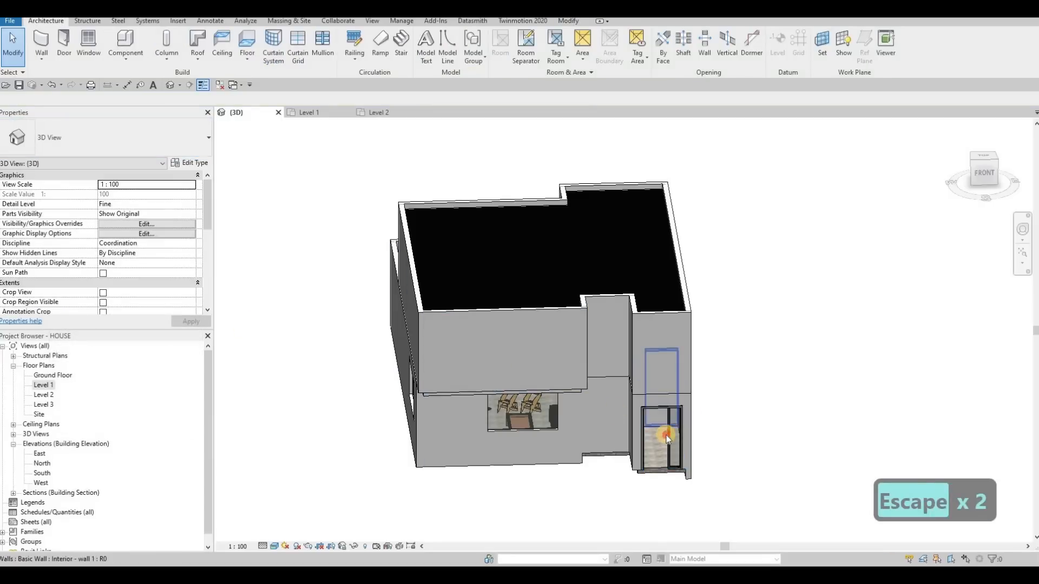
Step: Set the entrance door's type to Main Door 8' DOOR and inspect the entrance from several angles
left_click(667, 435)
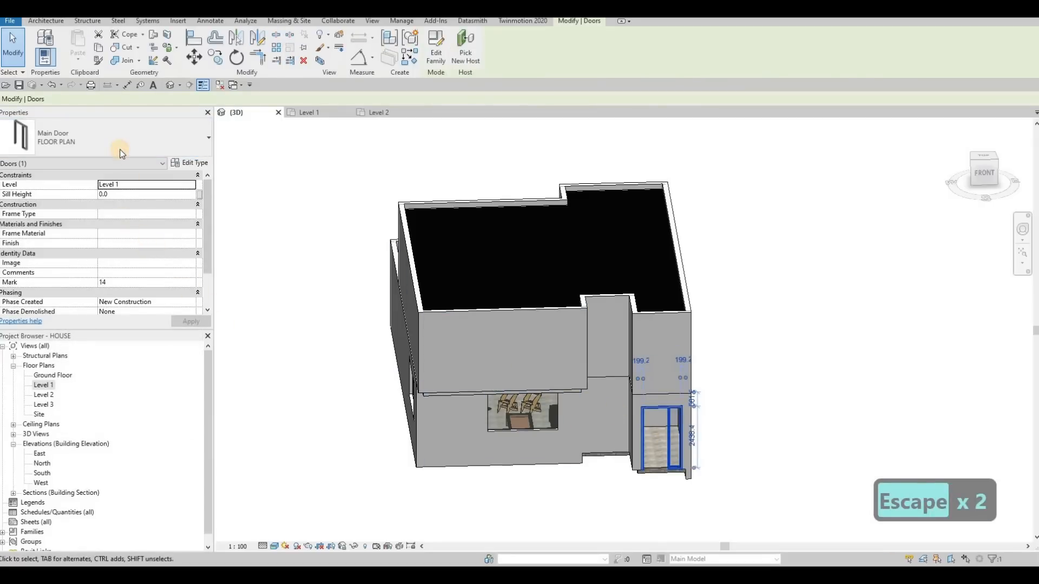
left_click(119, 149)
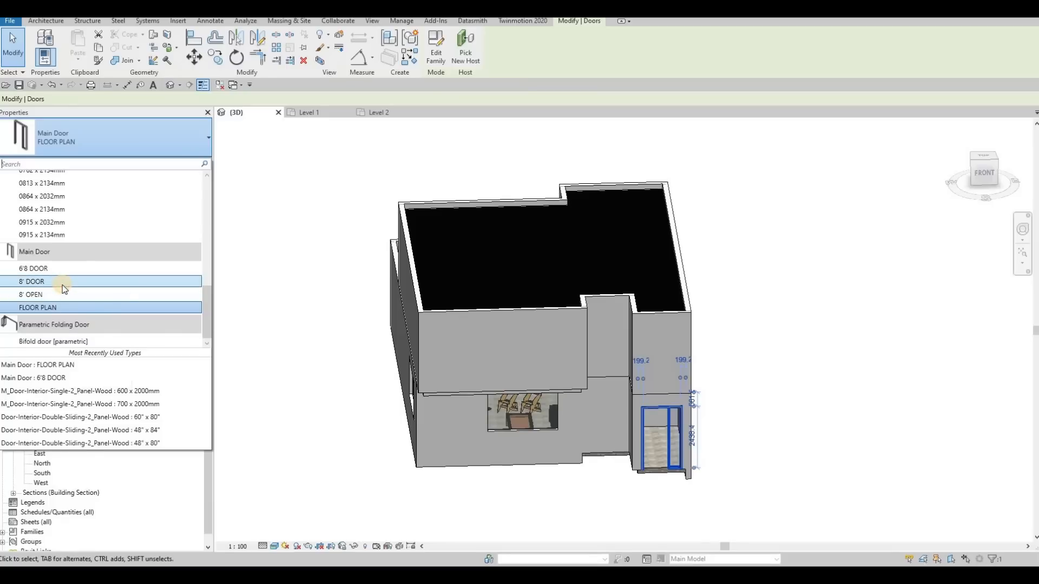
left_click(60, 282)
key("Escape")
key("Escape")
mouse_move(800, 424)
middle_mouse_down("shift")
mouse_move(765, 395)
mouse_move(810, 420)
middle_mouse_up("shift")
scroll(746, 350, "up", 3)
middle_click_drag(747, 351, 697, 393, "shift")
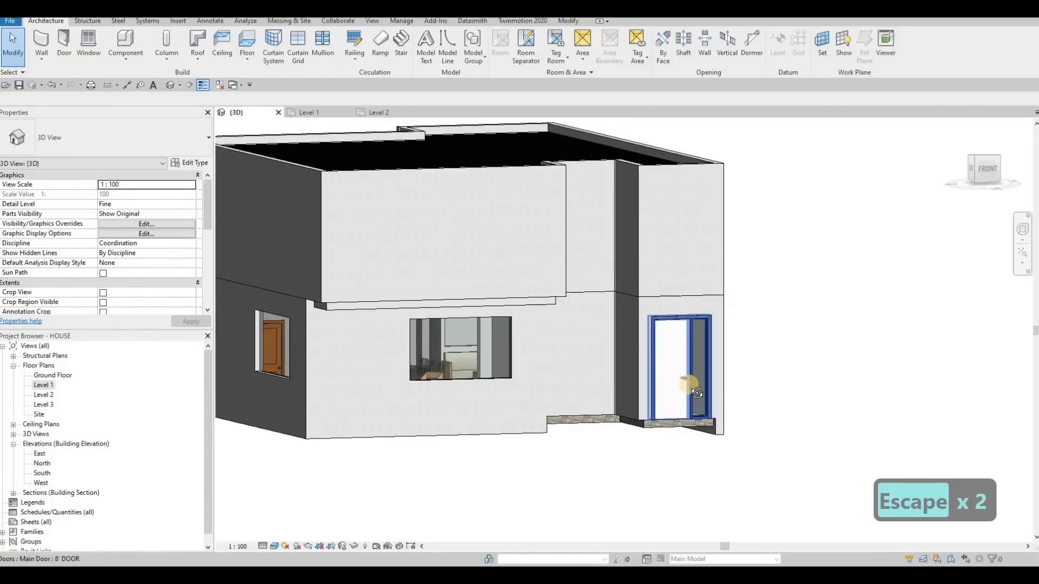
middle_click_drag(631, 434, 409, 436, "shift")
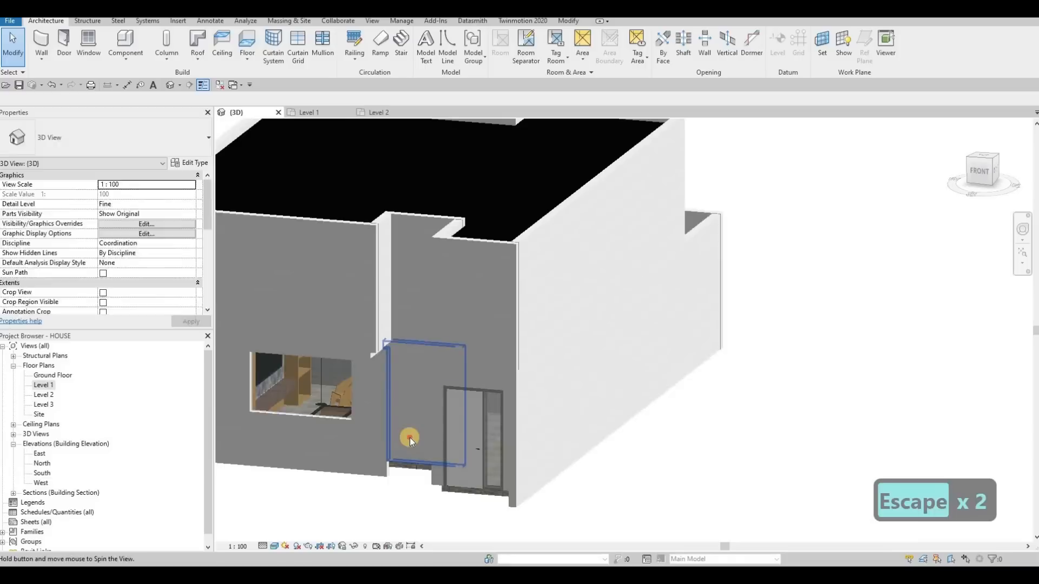
Step: Set the base constraint of the three Level 1 exterior walls around the entrance to Ground Floor
left_click(449, 443)
middle_click_drag(610, 457, 498, 433, "shift")
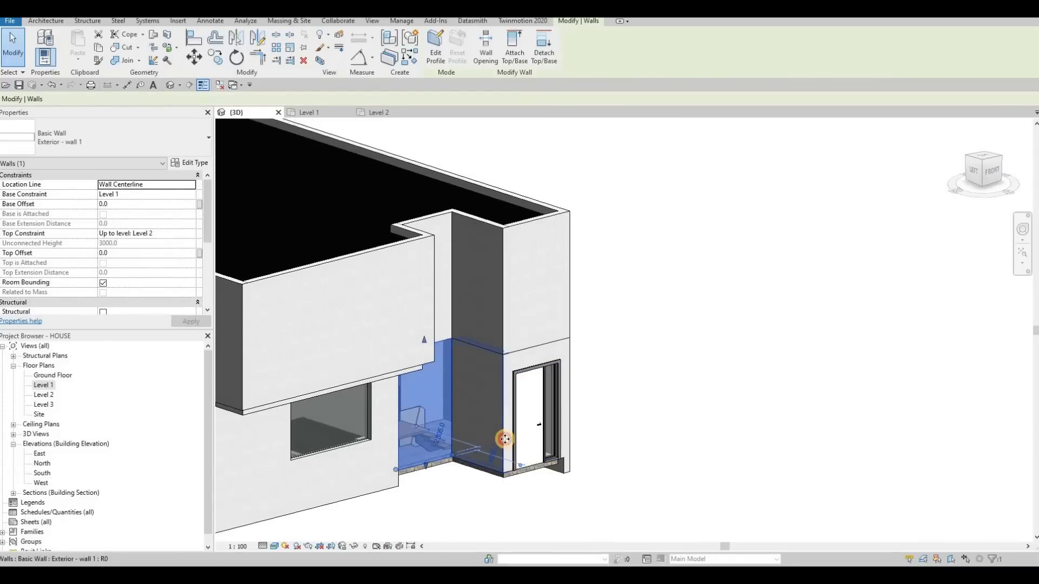
left_click(508, 433, "ctrl")
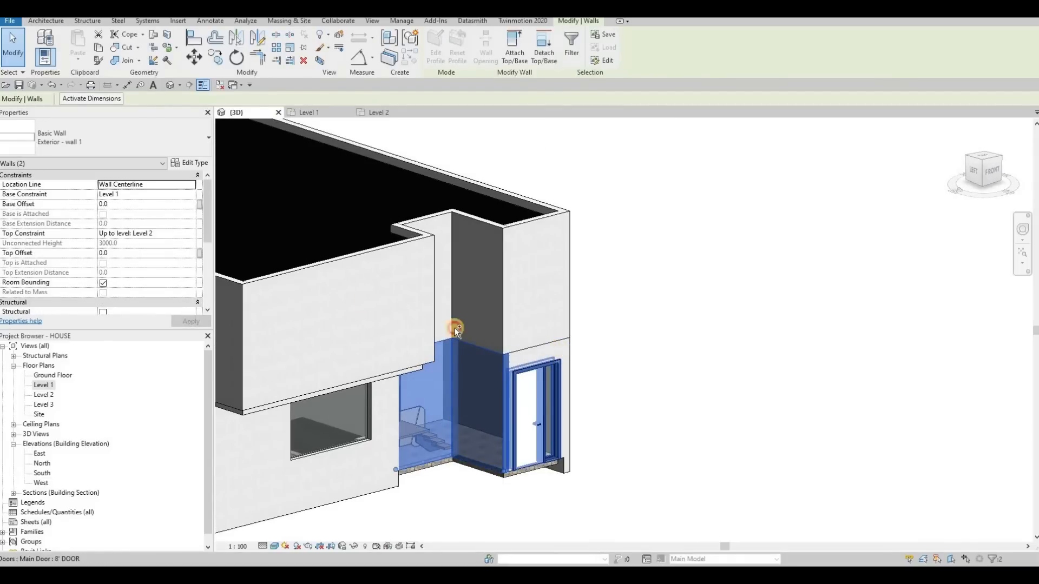
left_click(534, 354, "ctrl")
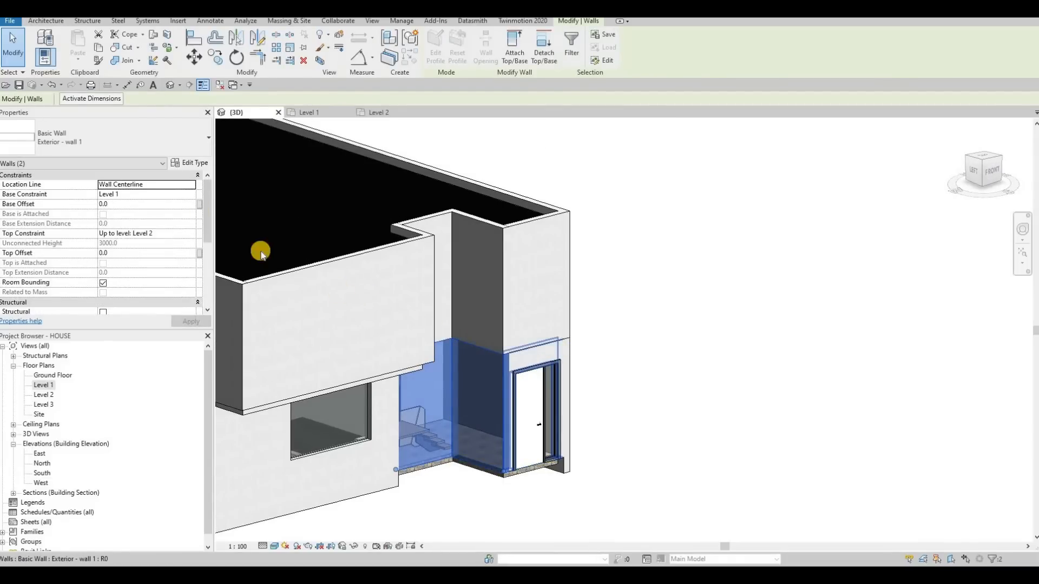
left_click(147, 198)
left_click(189, 323)
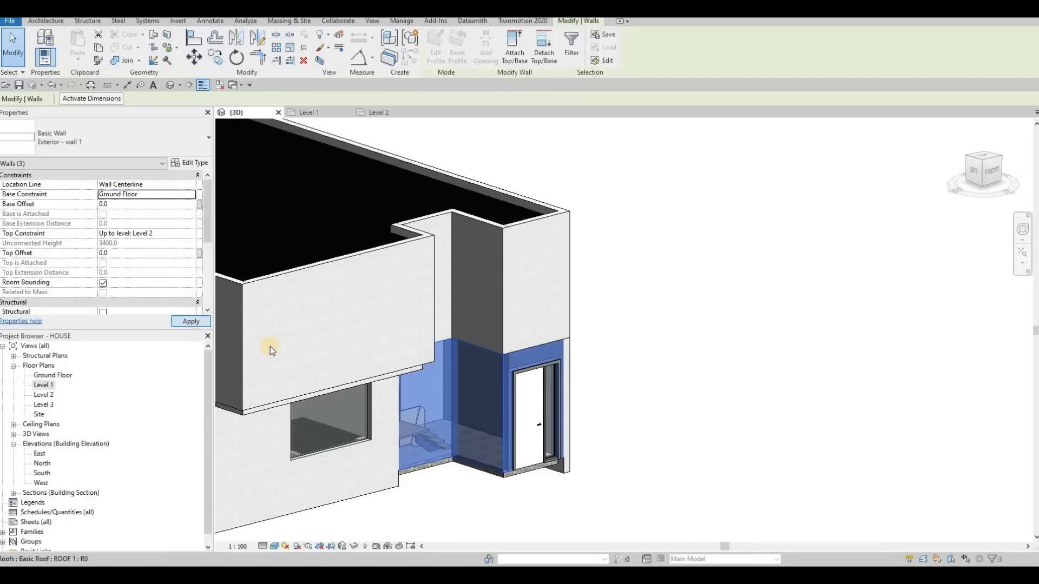
key("Escape")
key("Escape")
Step: Start a new footprint roof similar to the main ROOF 1 roof and set its base level to Level 2
middle_click_drag(615, 342, 541, 355, "shift")
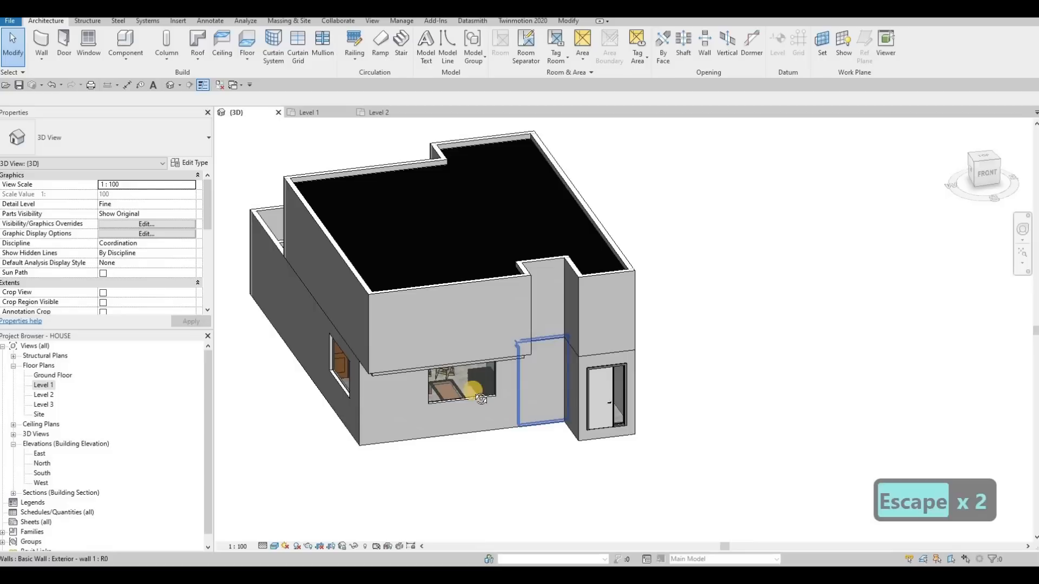
middle_click_drag(473, 391, 735, 282, "shift")
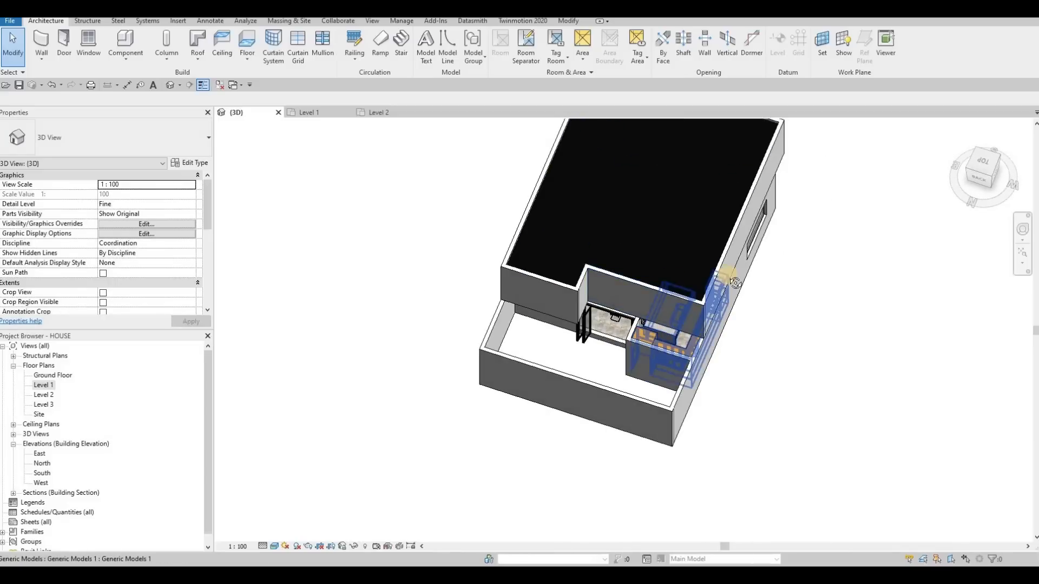
middle_click_drag(858, 191, 750, 225, "shift")
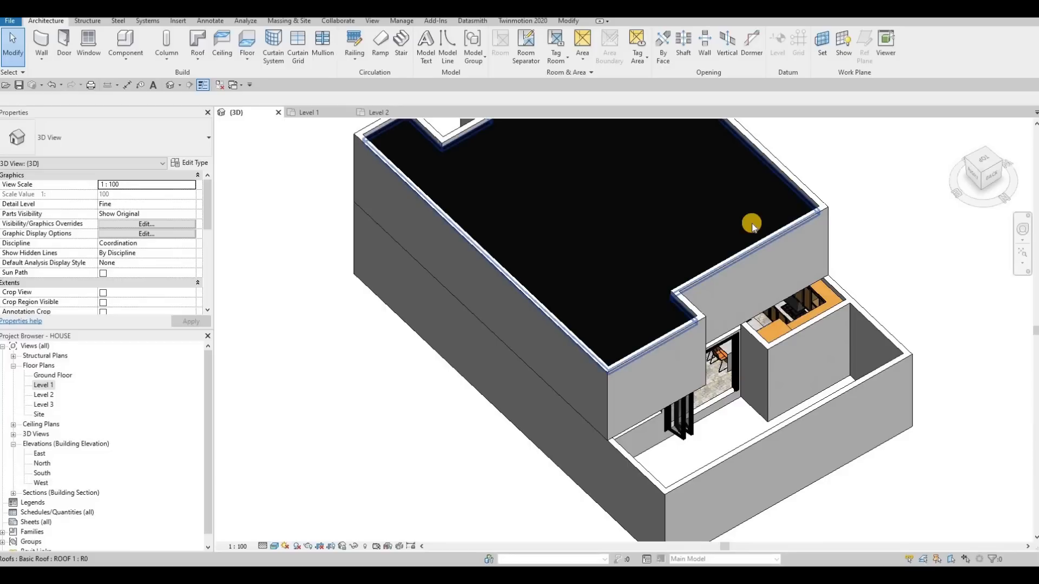
left_click(751, 224)
key("c")
key("s")
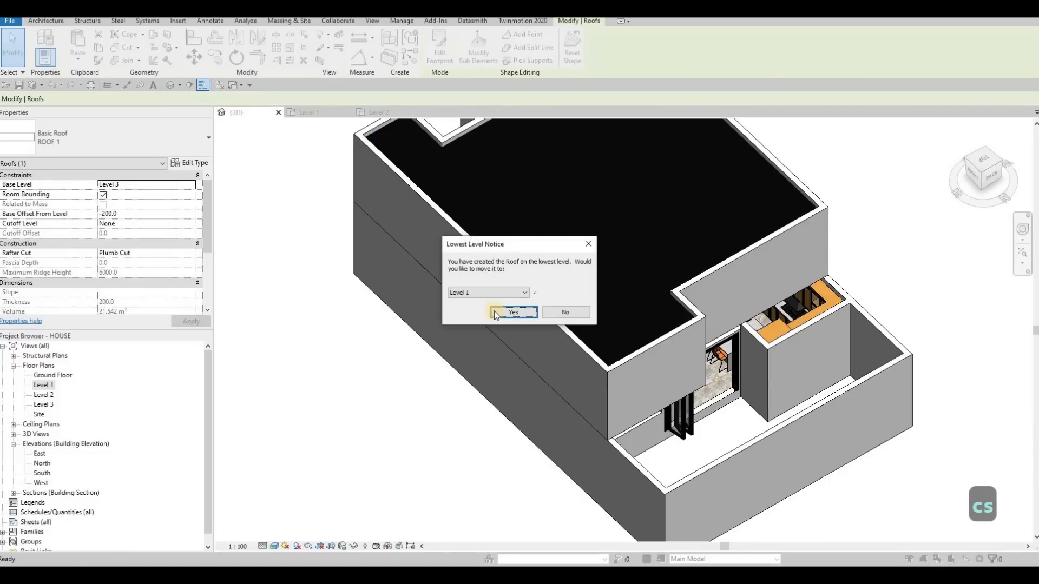
left_click(504, 312)
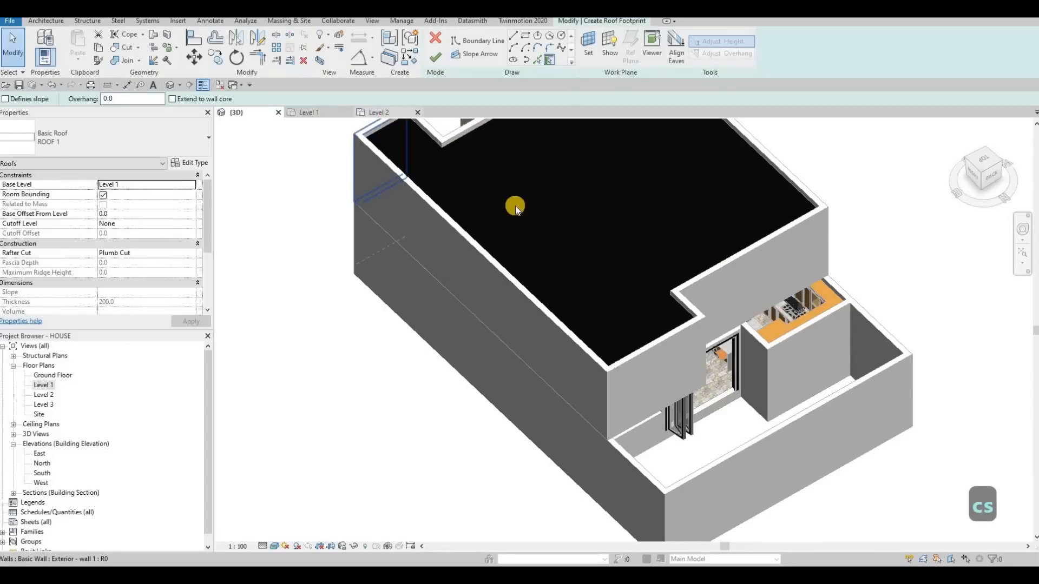
scroll(575, 330, "down", 1)
middle_click_drag(452, 121, 438, 213)
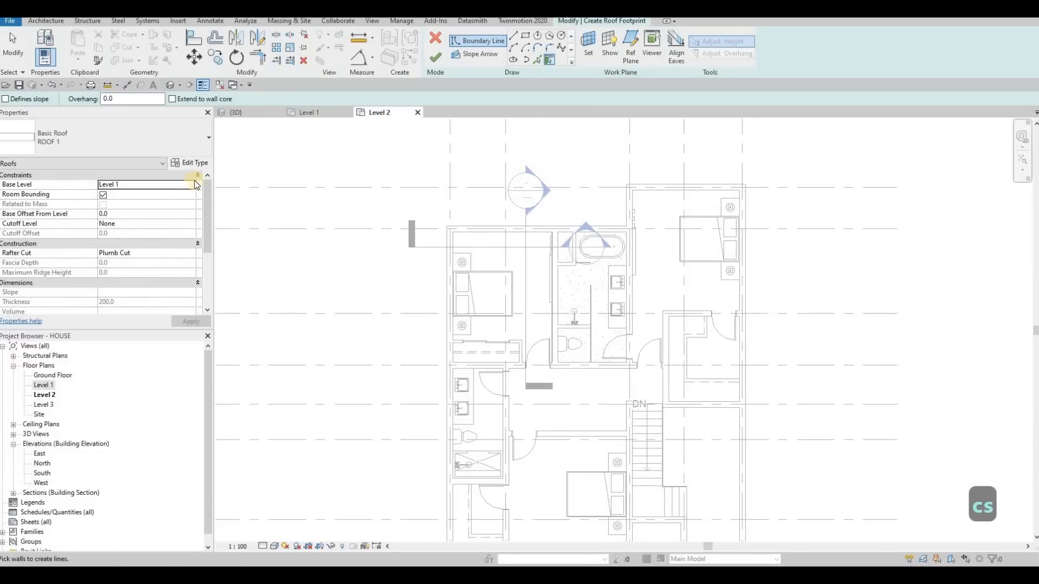
left_click(134, 185)
key("Down")
key("Return")
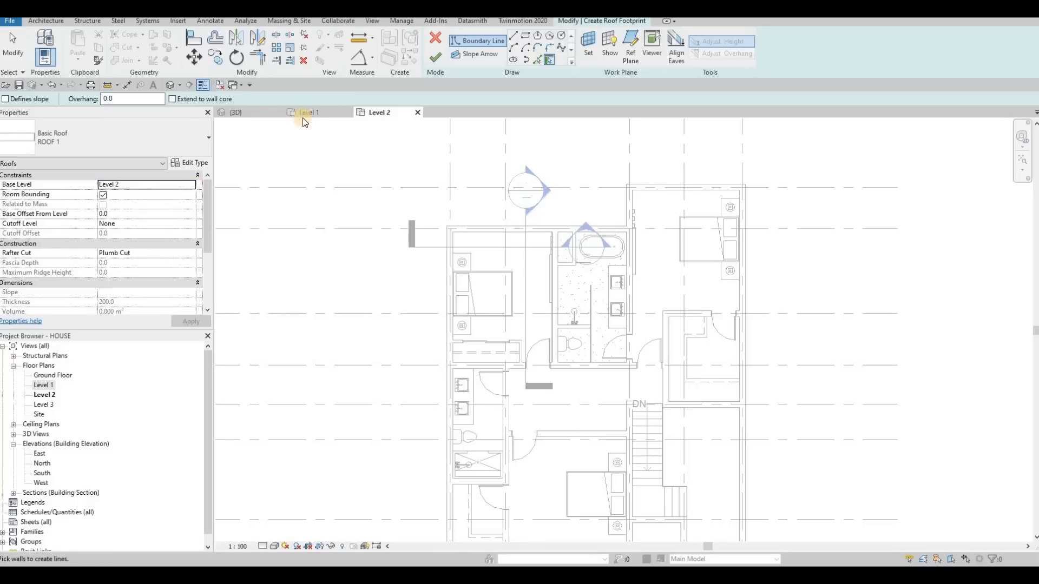
Step: Sketch a rectangular roof boundary about 3140 mm wide inside the kitchen extension's walls on Level 1 and finish the roof
left_click(318, 112)
middle_click_drag(594, 267, 590, 298)
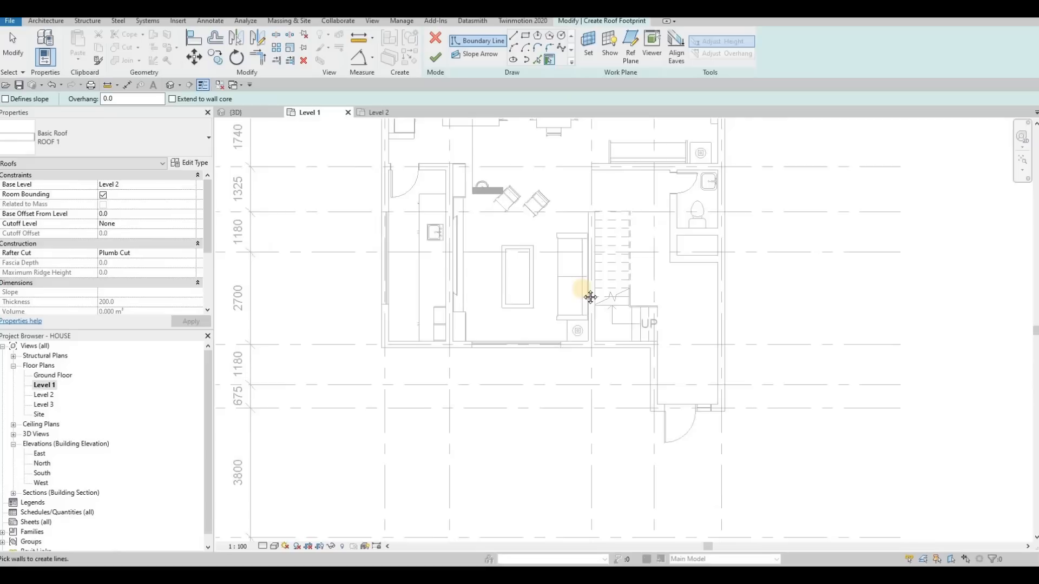
scroll(502, 184, "down", 3)
scroll(502, 200, "up", 6)
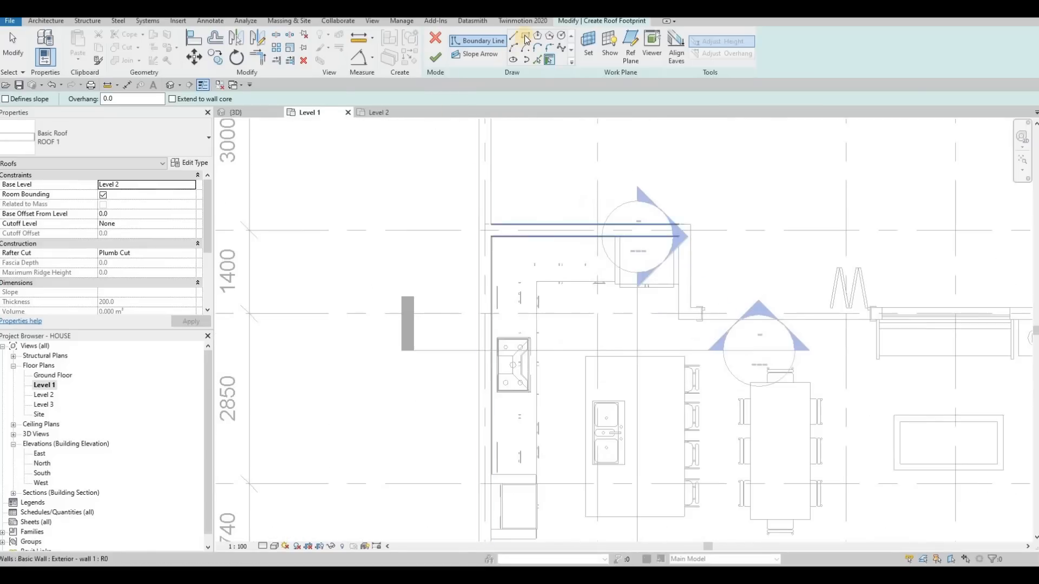
left_click(491, 236)
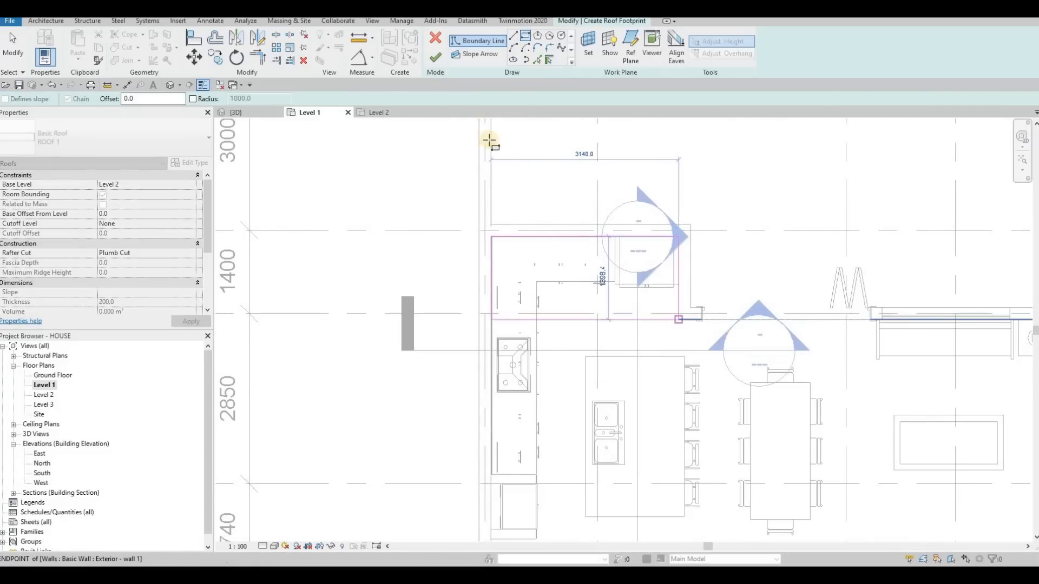
key("Escape")
left_click(436, 57)
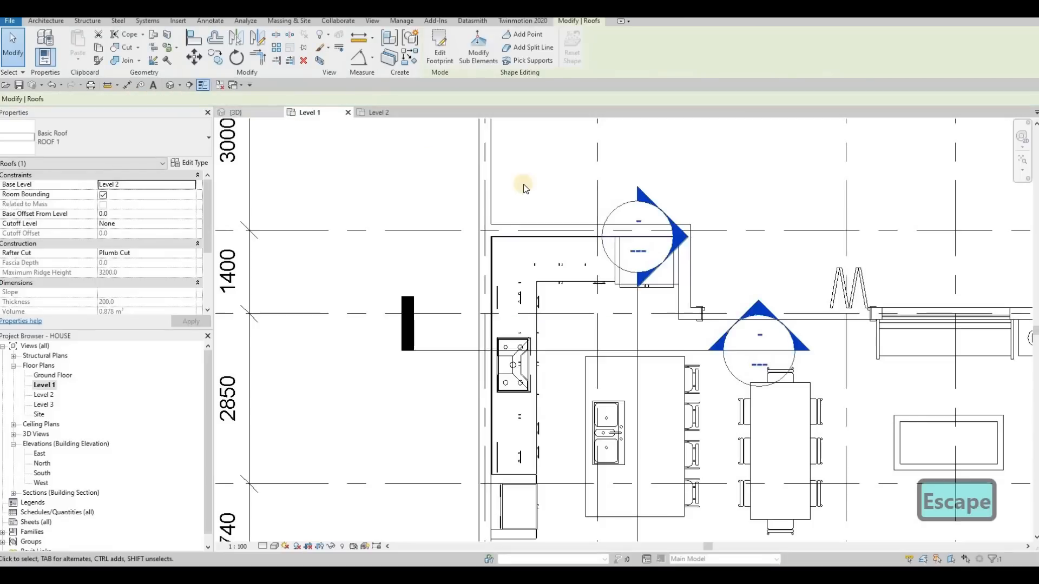
Step: Set the kitchen extension roof's base offset from level to -200 in the 3D view
left_click(237, 113)
mouse_move(707, 281)
middle_mouse_down()
mouse_move(734, 300)
mouse_move(696, 290)
middle_mouse_up()
key("Escape")
key("Escape")
scroll(700, 294, "up", 3)
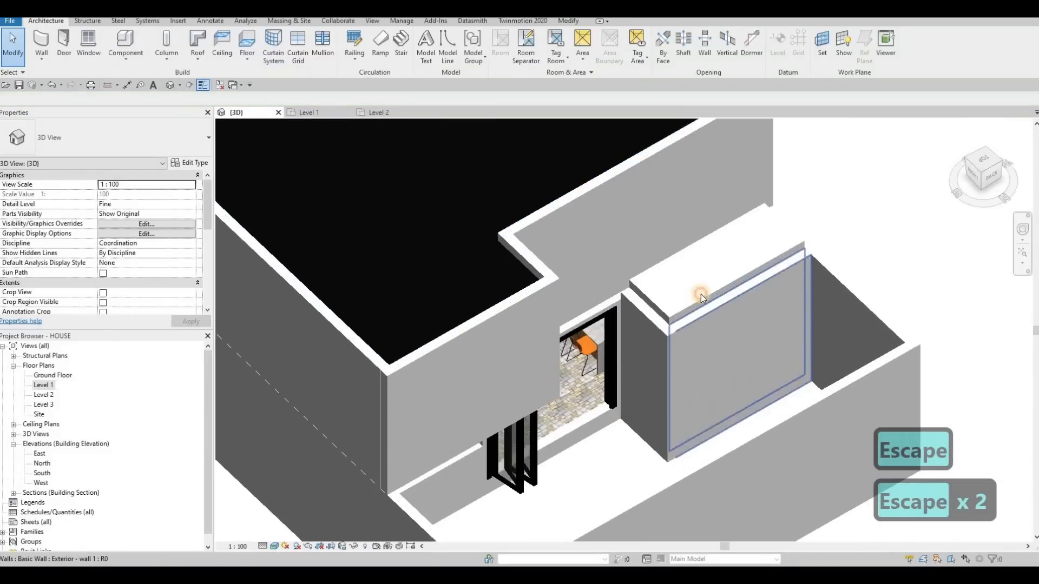
left_click(700, 294)
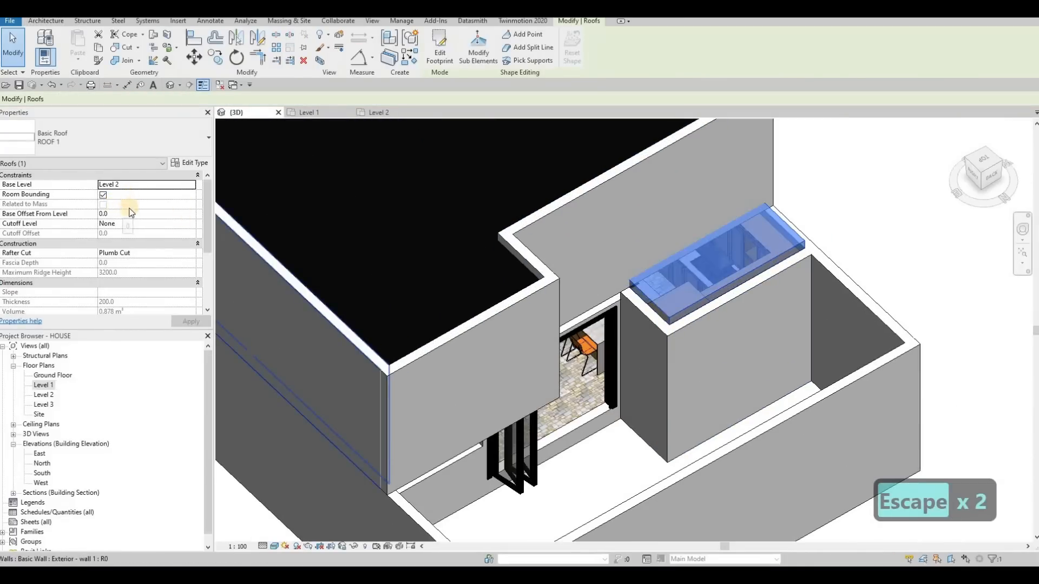
left_click(131, 217)
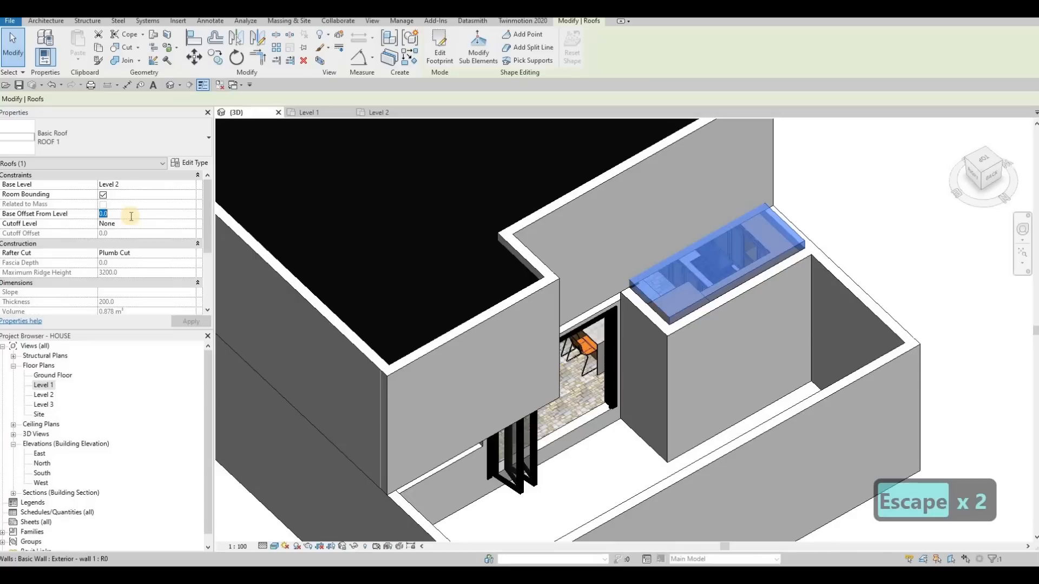
type("-200")
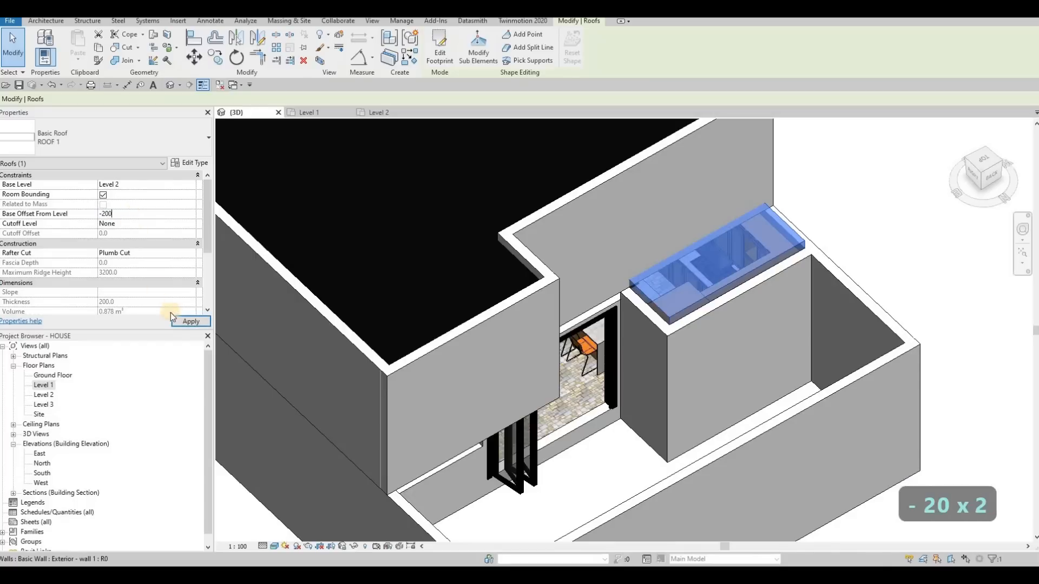
left_click(179, 323)
key("Escape")
key("Escape")
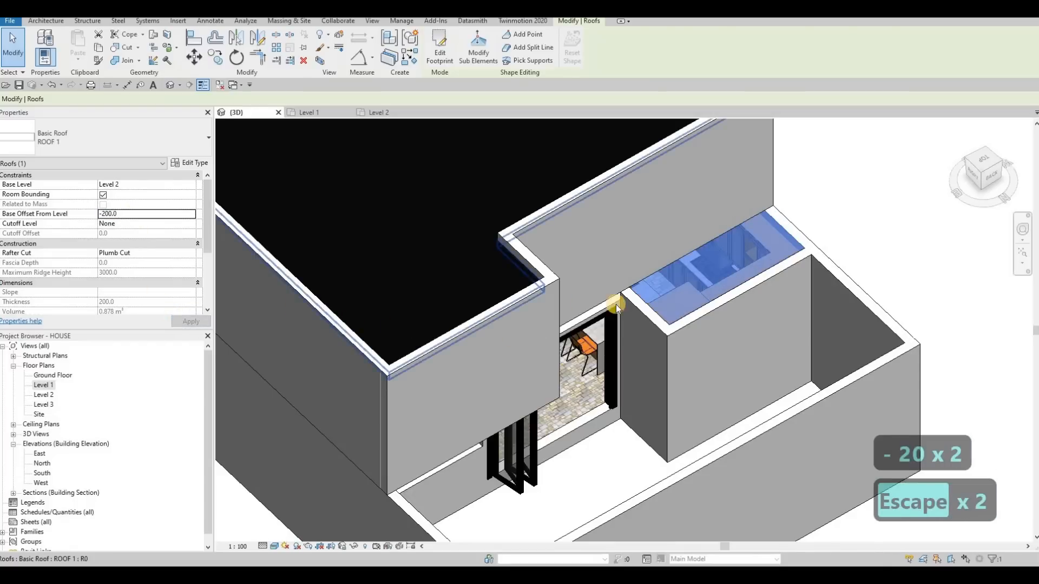
middle_click_drag(652, 325, 641, 379, "shift")
middle_click_drag(697, 410, 297, 344, "shift")
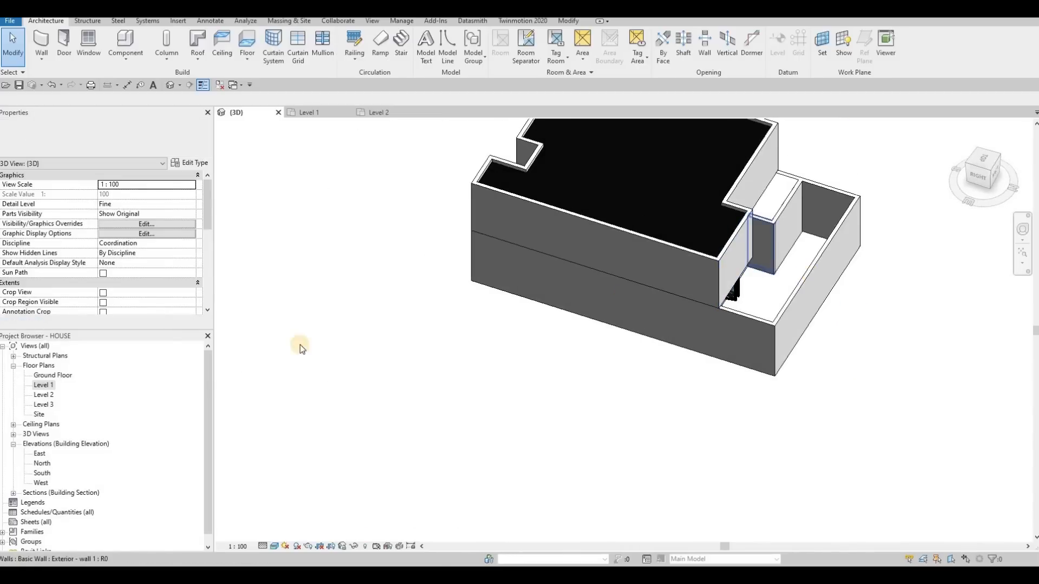
left_click(52, 386)
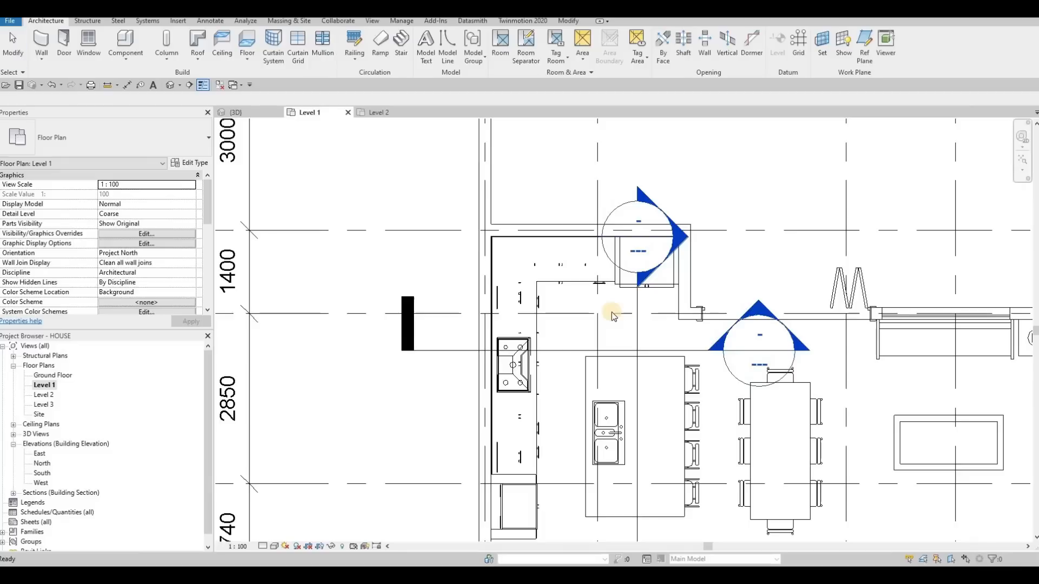
scroll(661, 225, "down", 5)
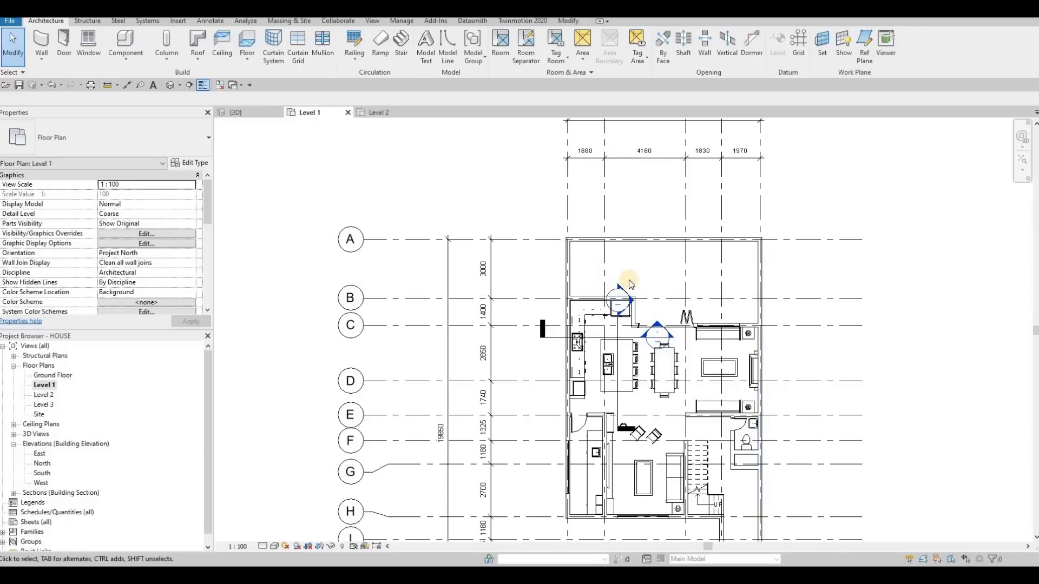
left_click(248, 64)
key("Escape")
left_click(235, 112)
key("Escape")
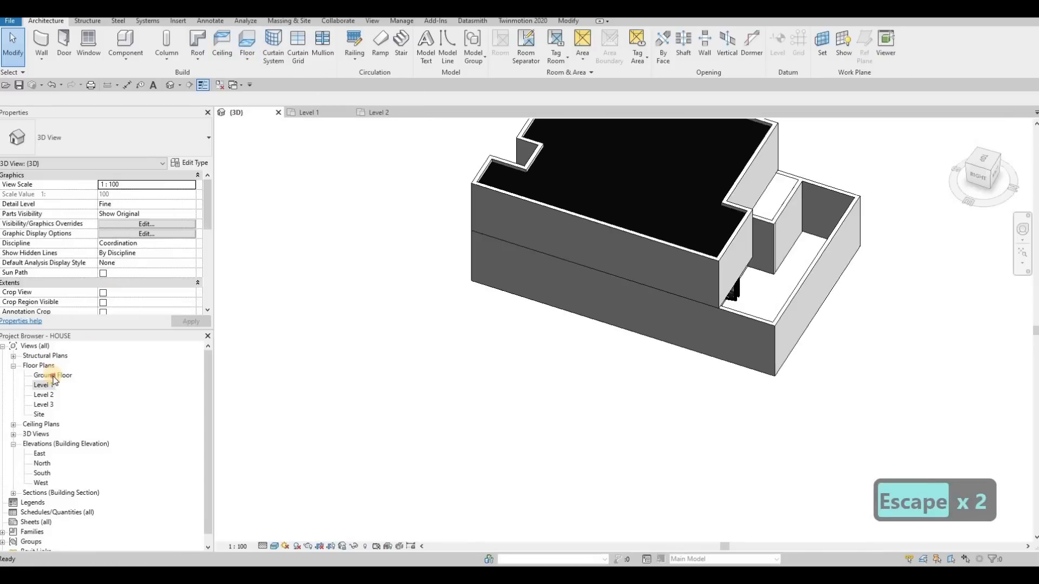
Step: Start an architectural floor in the Ground Floor plan and duplicate the 200MM 2nd floor type as GRASS
double_click(53, 375)
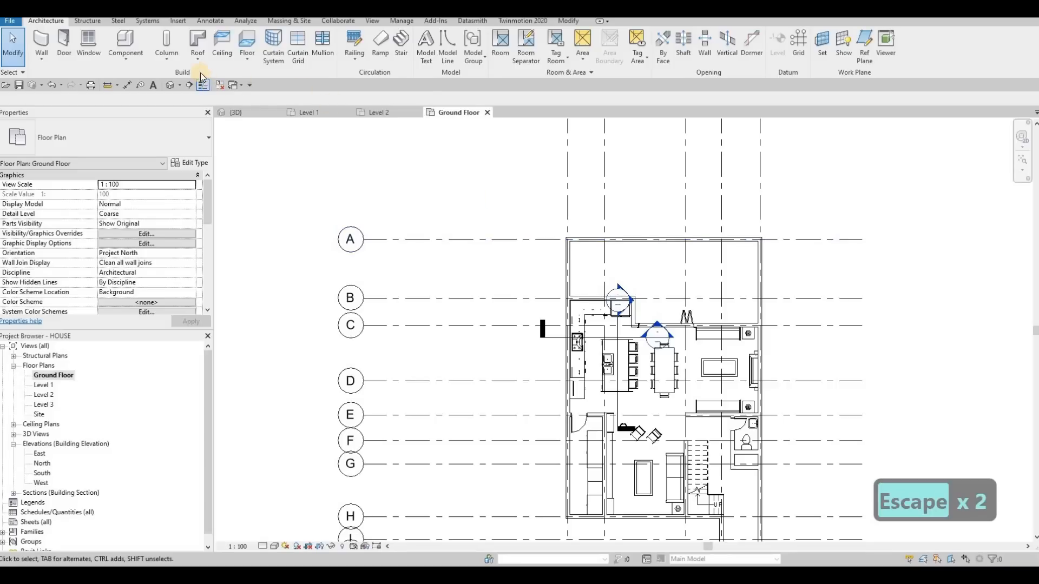
left_click(248, 61)
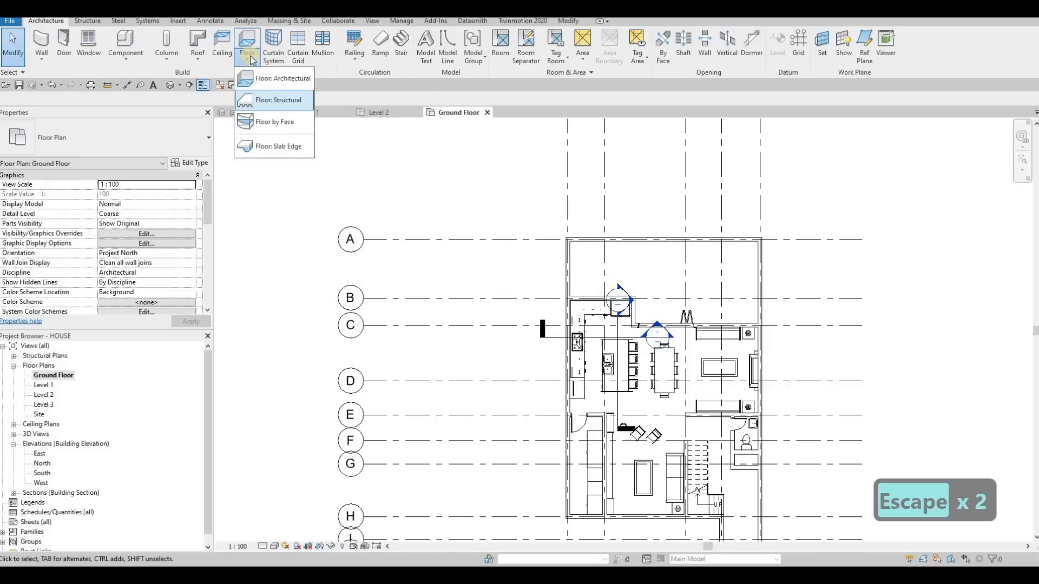
left_click(243, 122)
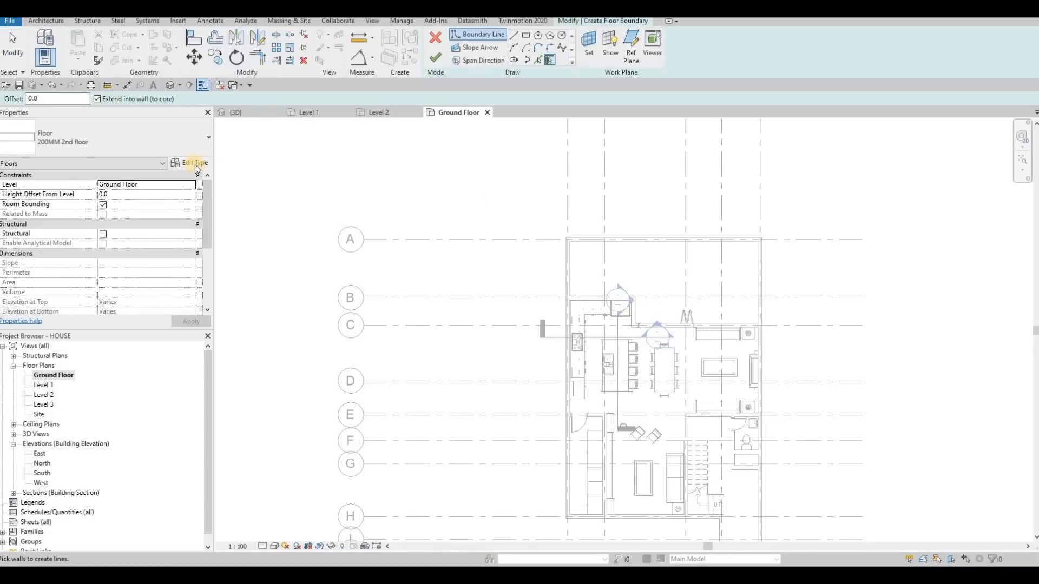
left_click(195, 163)
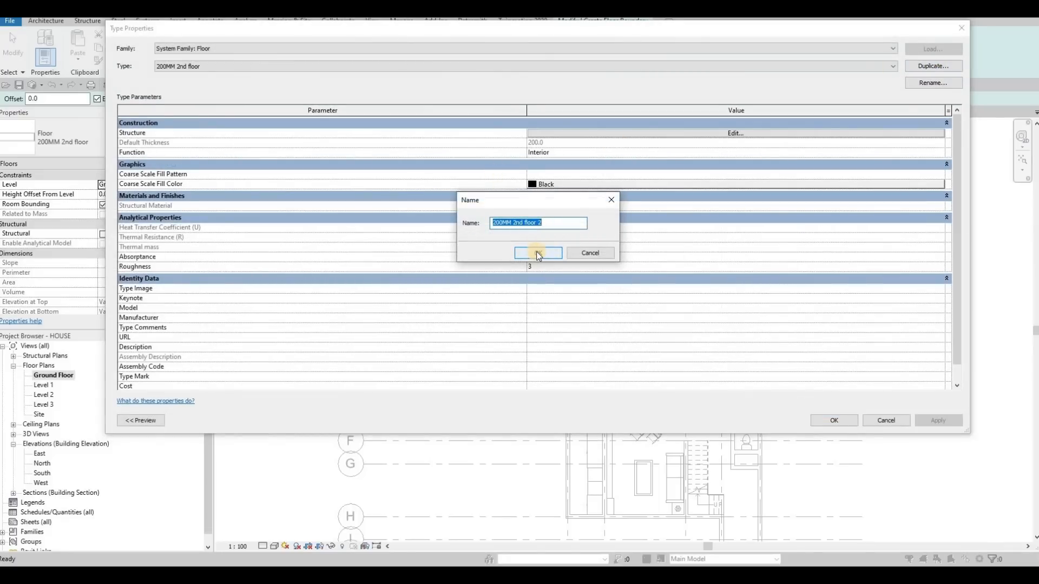
type("grass")
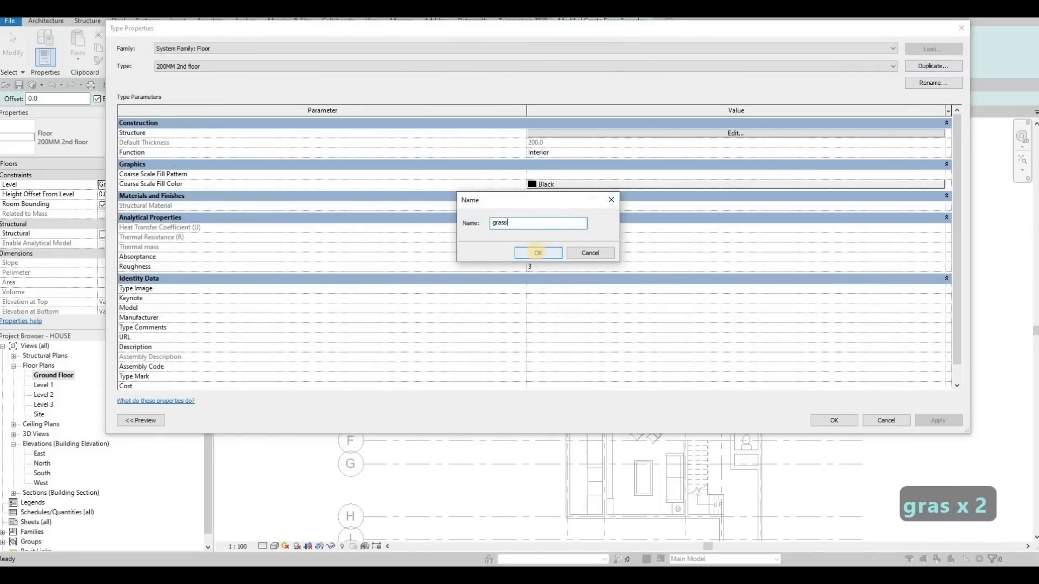
key("BackSpace")
key("BackSpace")
key("BackSpace")
key("BackSpace")
key("BackSpace")
key("Caps_Lock")
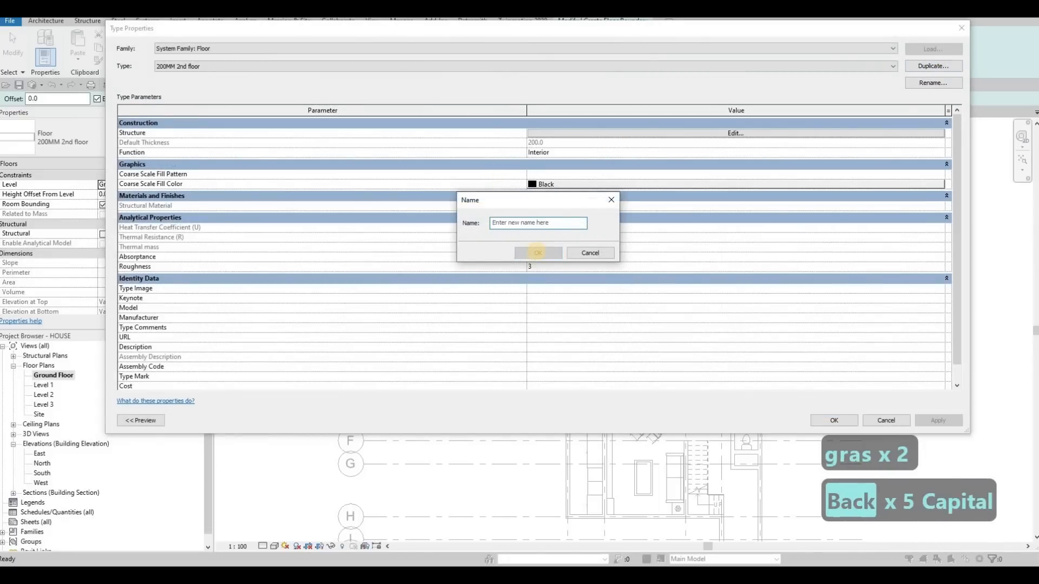
type("GRASS")
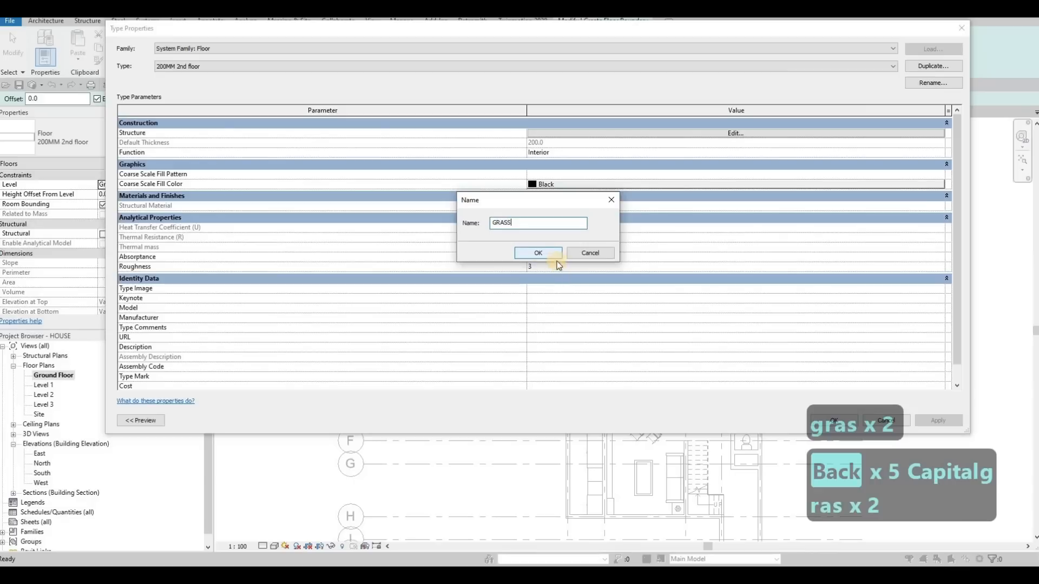
key("Return")
Step: Assign the Grass material to the structure layer of the GRASS floor type and accept the type settings
left_click(695, 134)
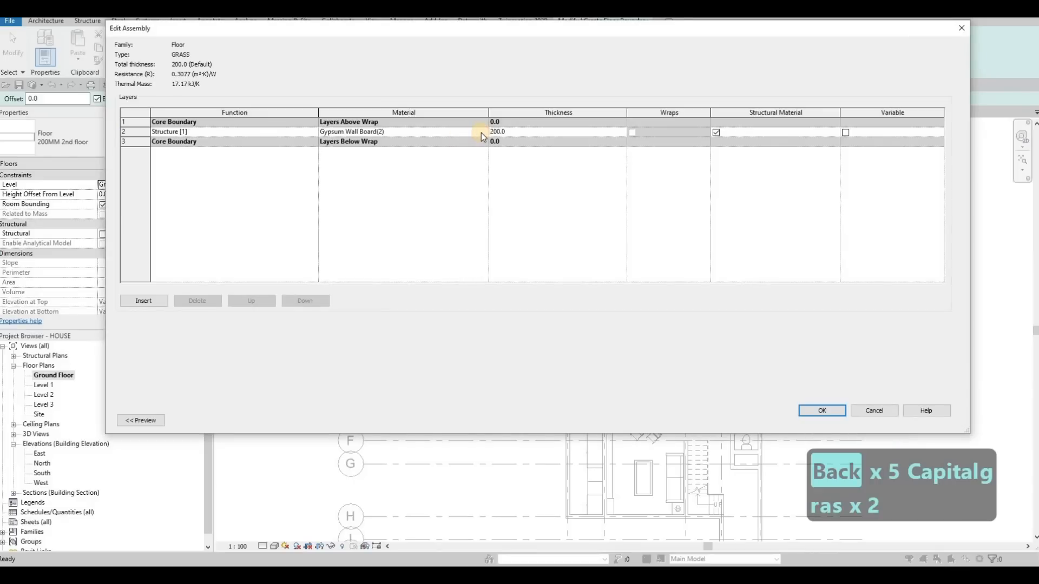
left_click(481, 132)
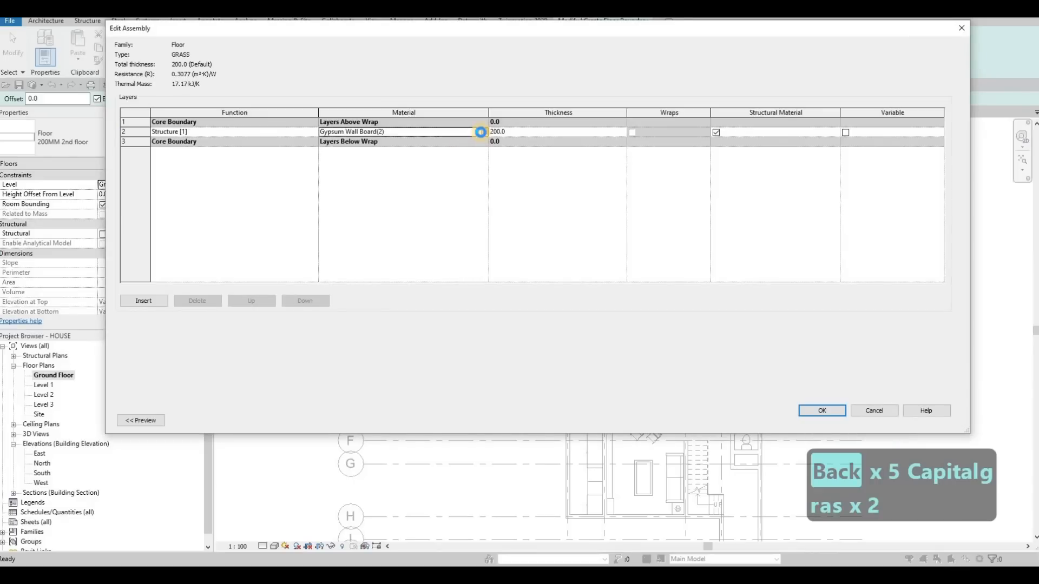
left_click(481, 132)
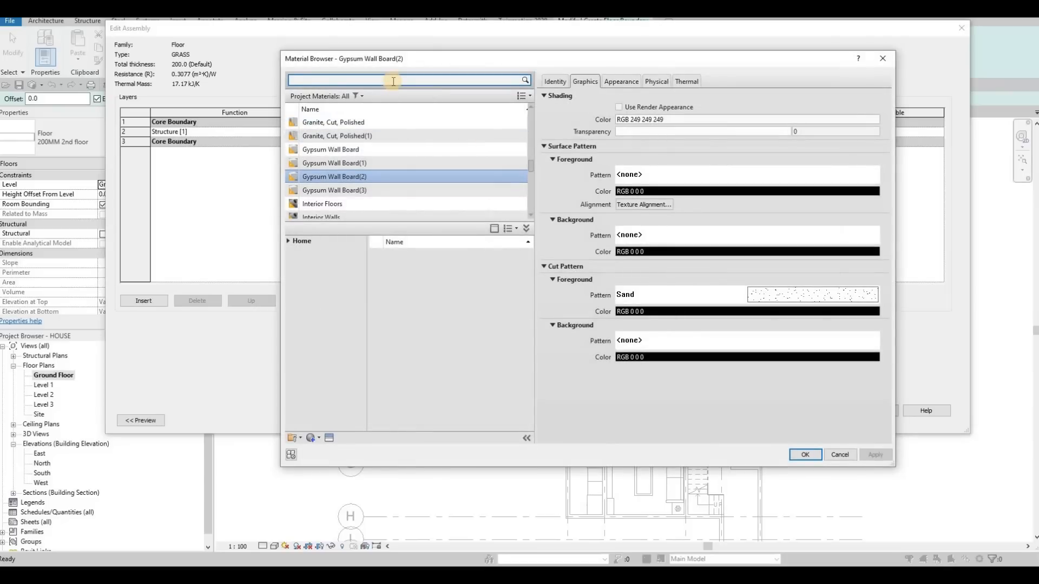
type("GRASS")
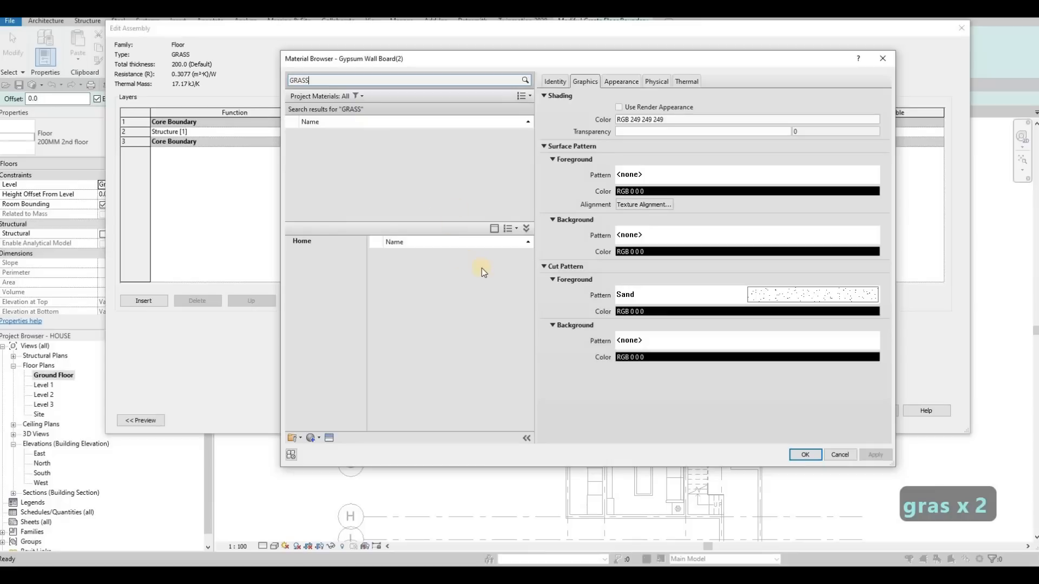
left_click(516, 255)
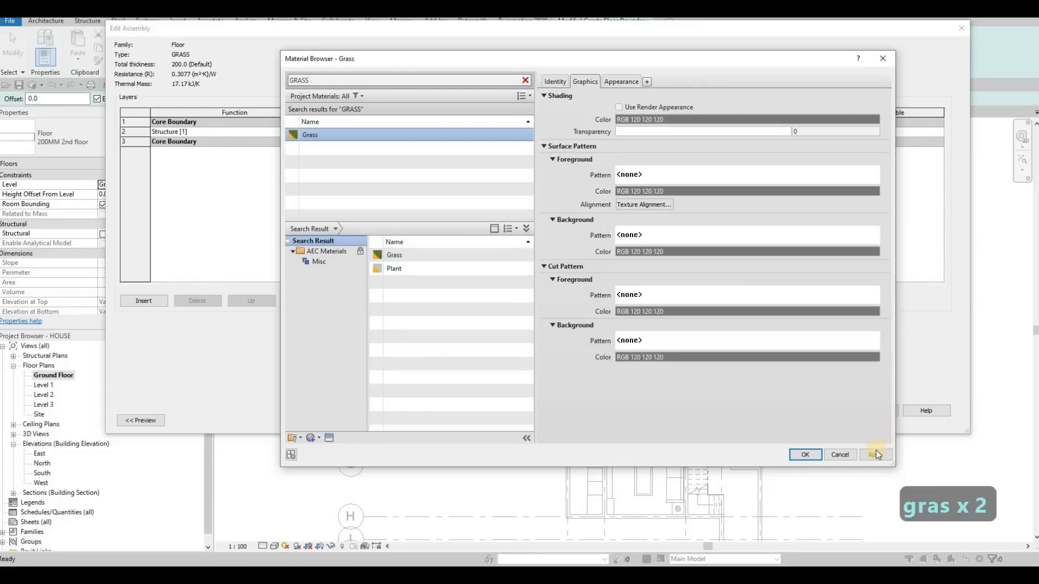
left_click(806, 456)
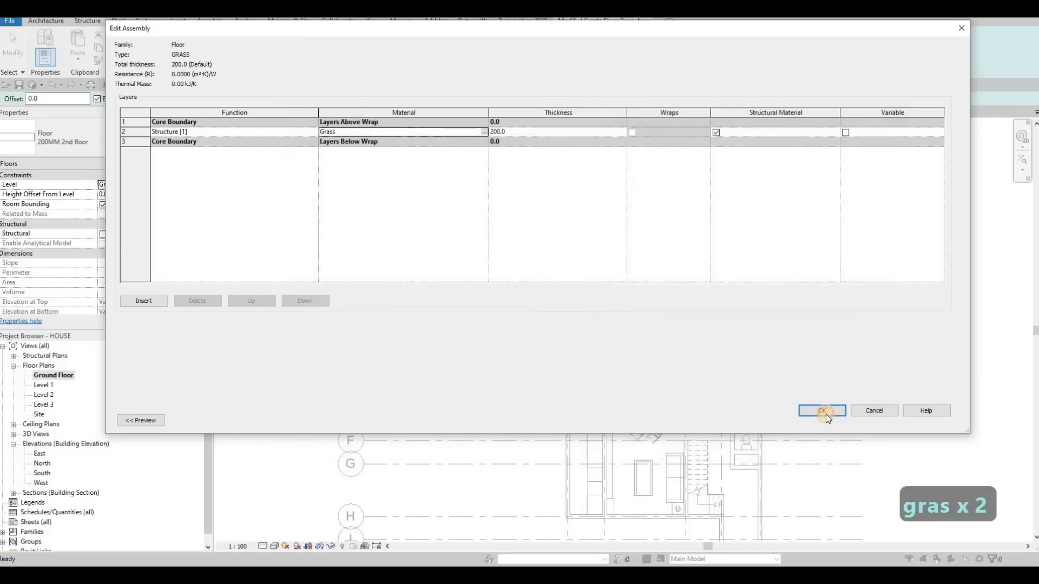
left_click(863, 413)
left_click(828, 418)
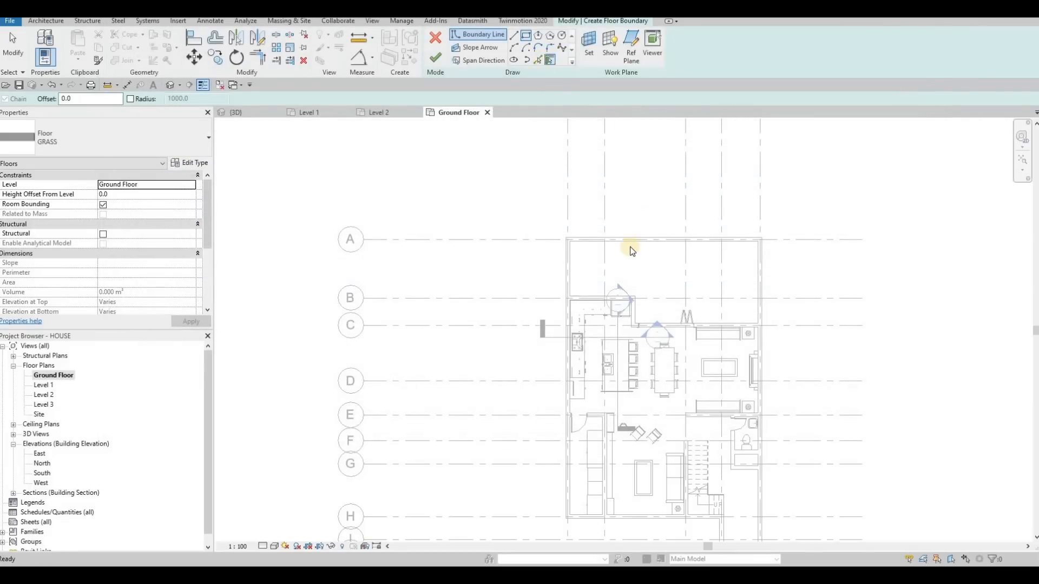
Step: Pick the wall faces enclosing the rear yard as boundary lines for the GRASS floor
scroll(636, 245, "up", 2)
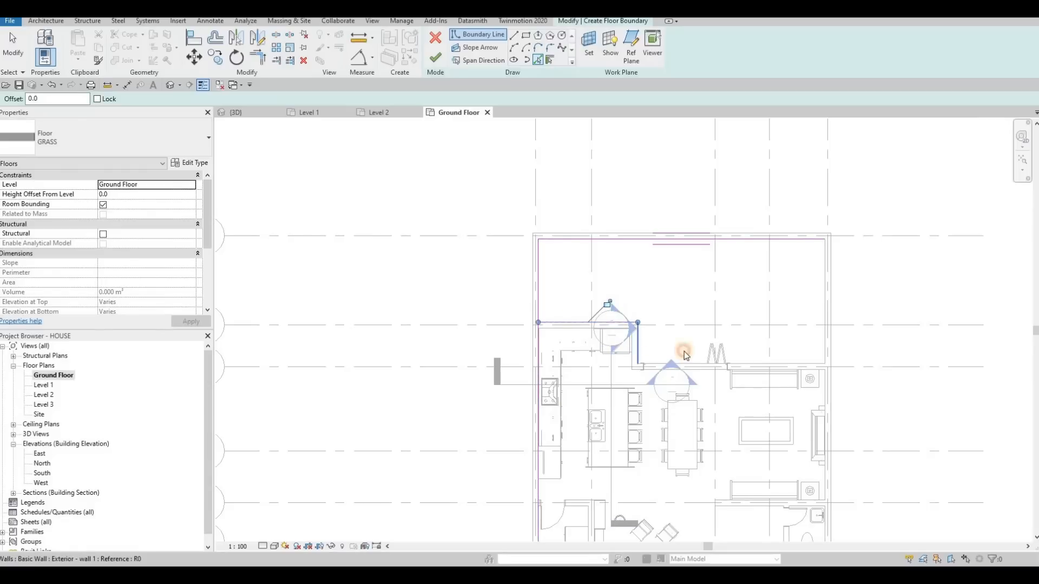
left_click(819, 334)
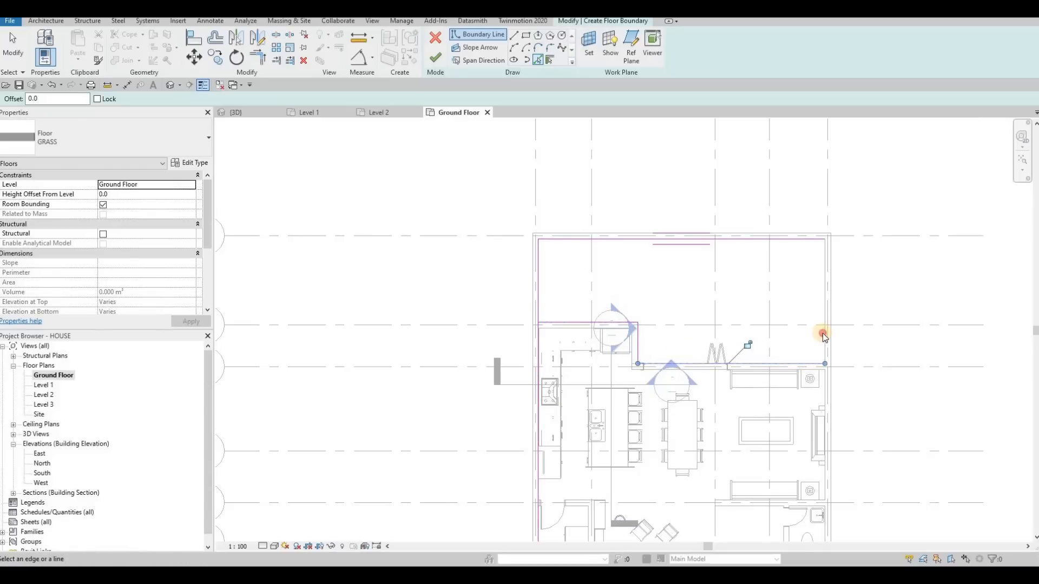
key("Escape")
key("Escape")
Step: Trim the side boundary lines to the lines along the house's rear walls and finish the GRASS floor
key("t")
key("r")
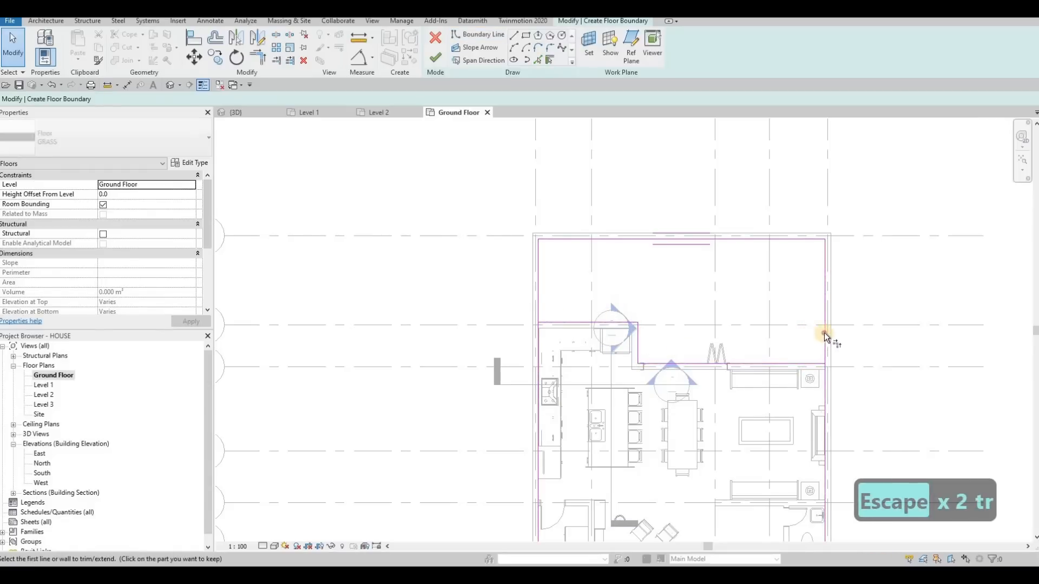
left_click(815, 360)
left_click(816, 362)
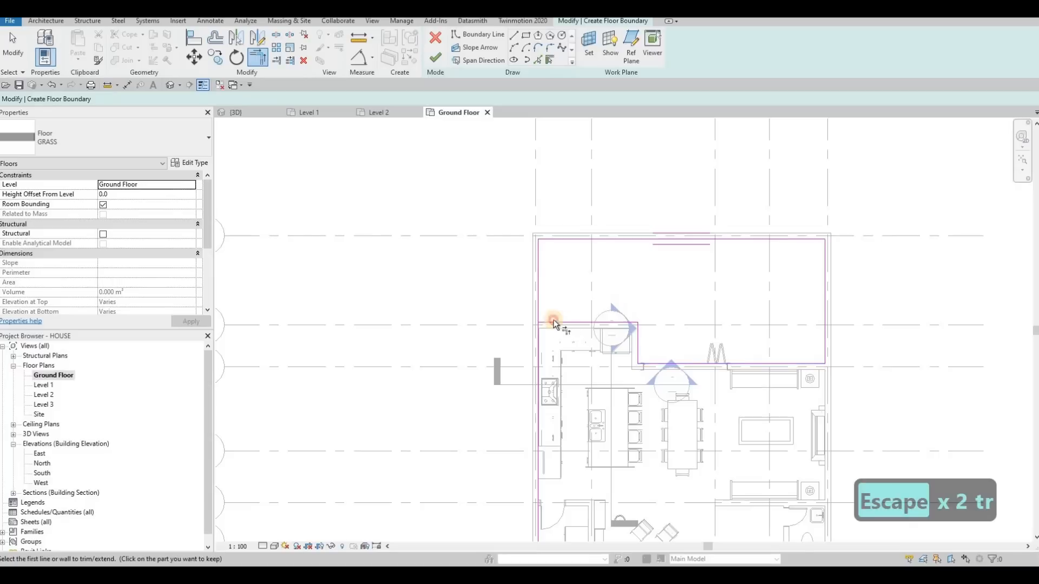
left_click(539, 309)
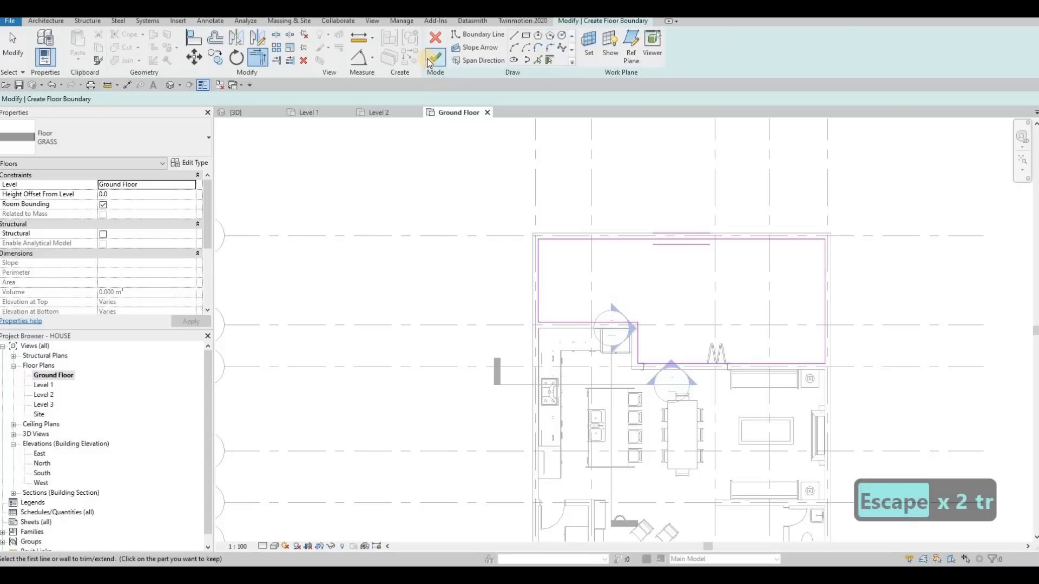
left_click(430, 60)
key("Escape")
key("Escape")
Step: Examine the new grass floor behind the house in the 3D view
left_click(248, 110)
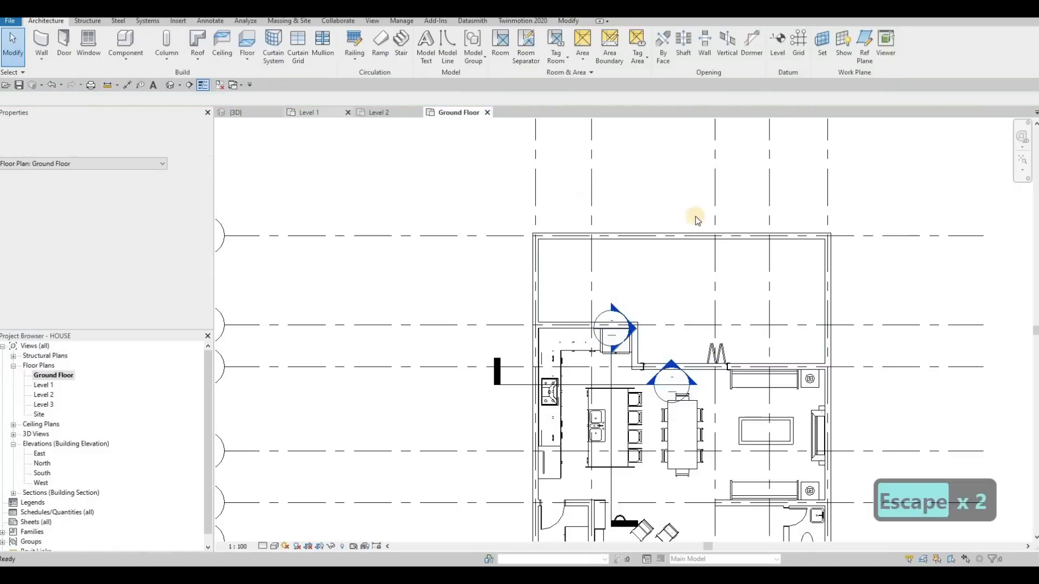
middle_click_drag(536, 293, 661, 283, "shift")
scroll(662, 284, "up", 5)
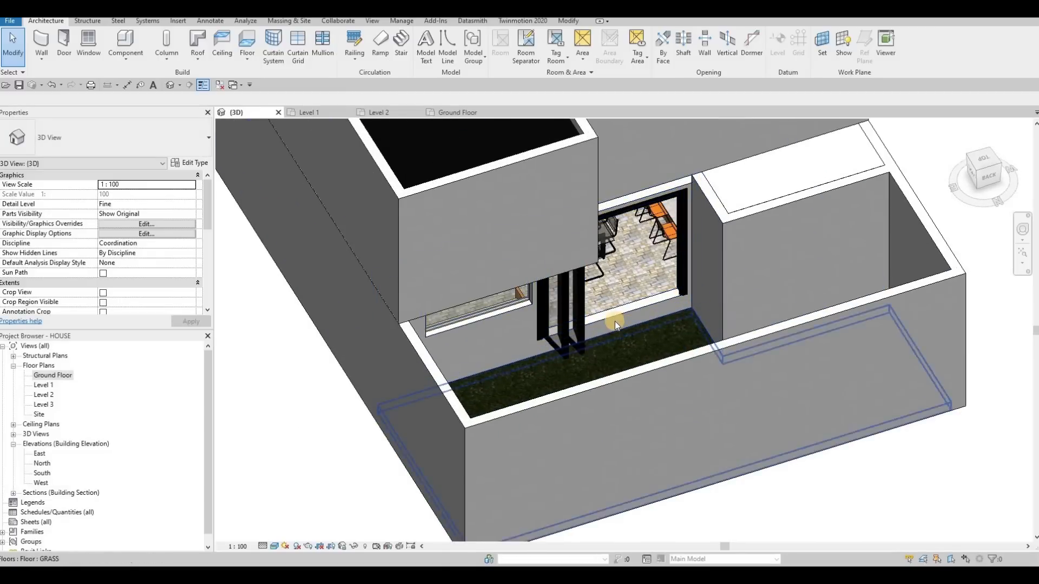
scroll(652, 316, "down", 3)
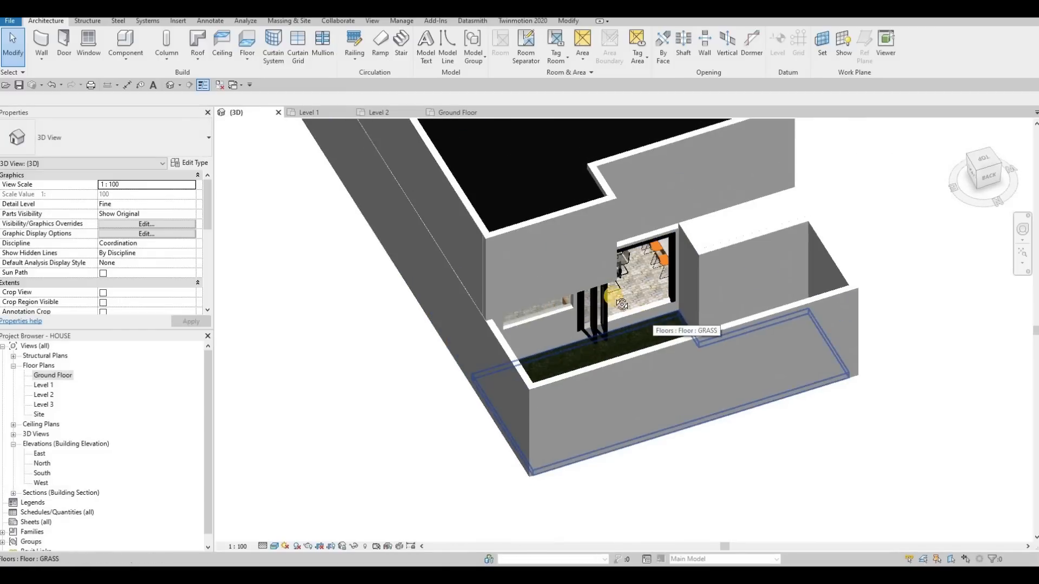
middle_click_drag(606, 276, 608, 323, "shift")
middle_click_drag(574, 273, 581, 298)
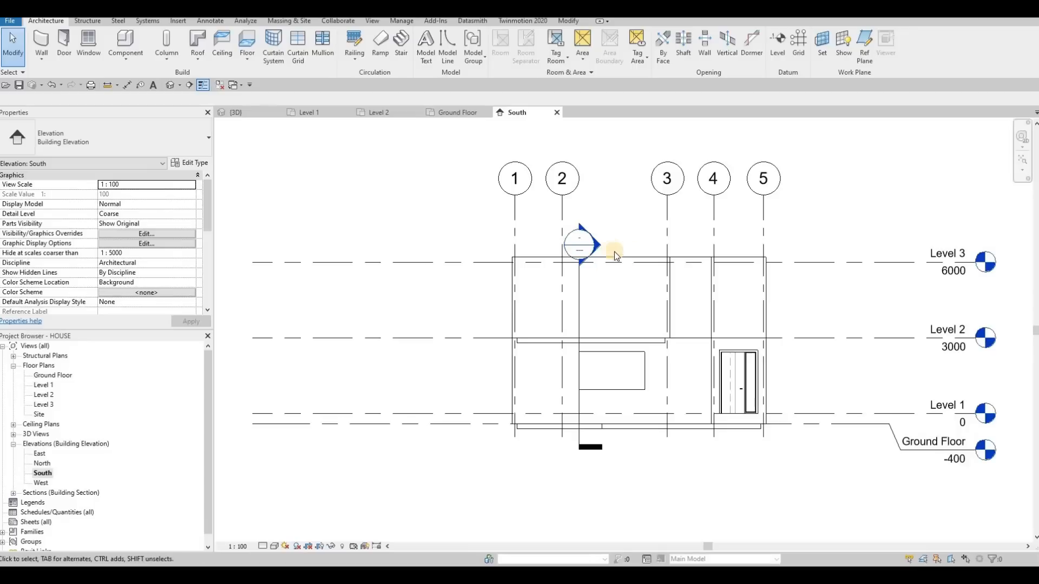
Step: Select the Level 1 front curtain wall in the South elevation and check its wall type in the Level 2 plan
middle_click_drag(627, 333, 639, 291)
left_click(641, 314)
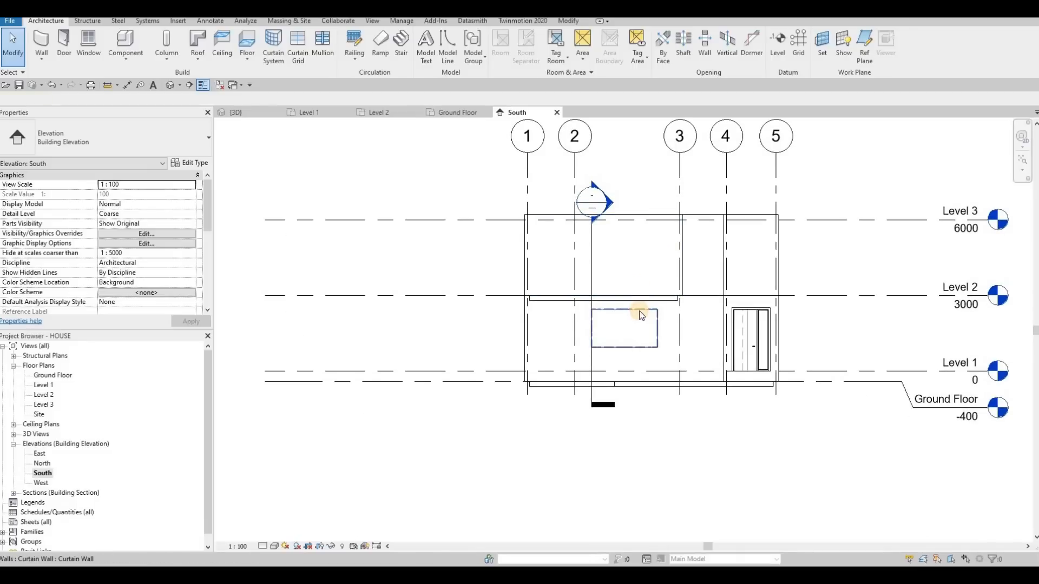
left_click(387, 114)
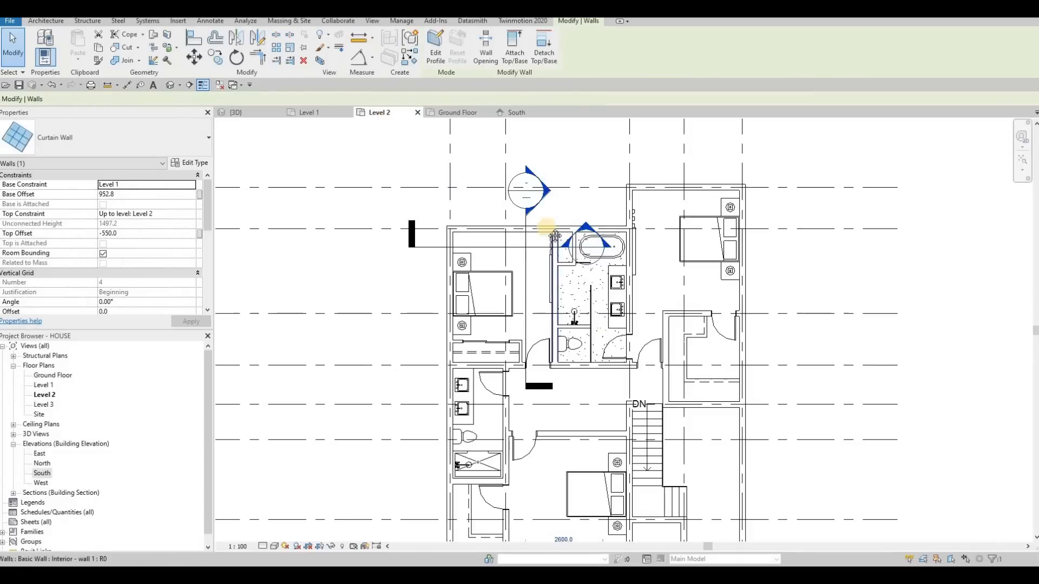
middle_click_drag(551, 255, 554, 136)
scroll(554, 136, "down", 2)
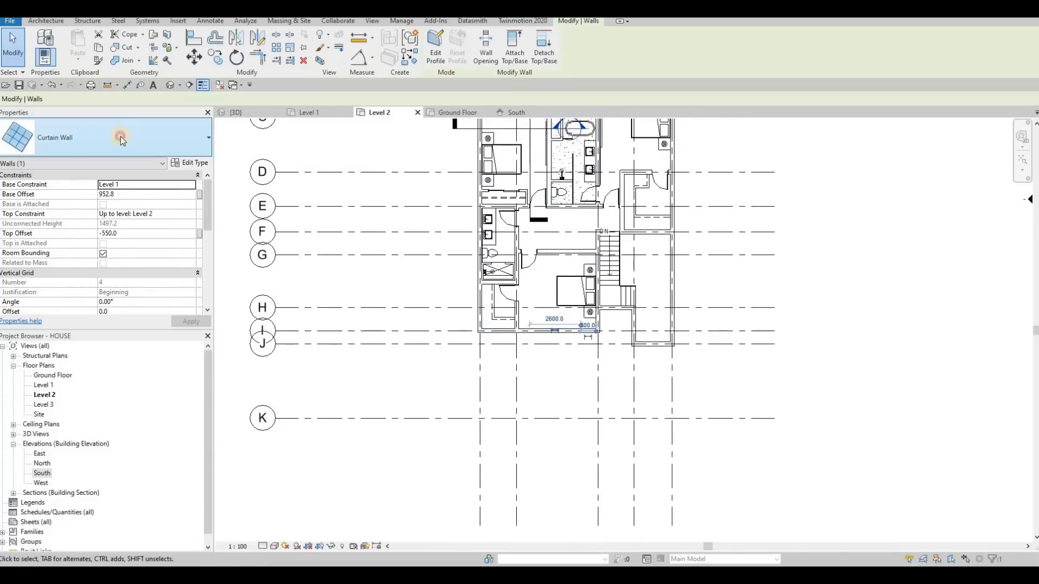
left_click(124, 135)
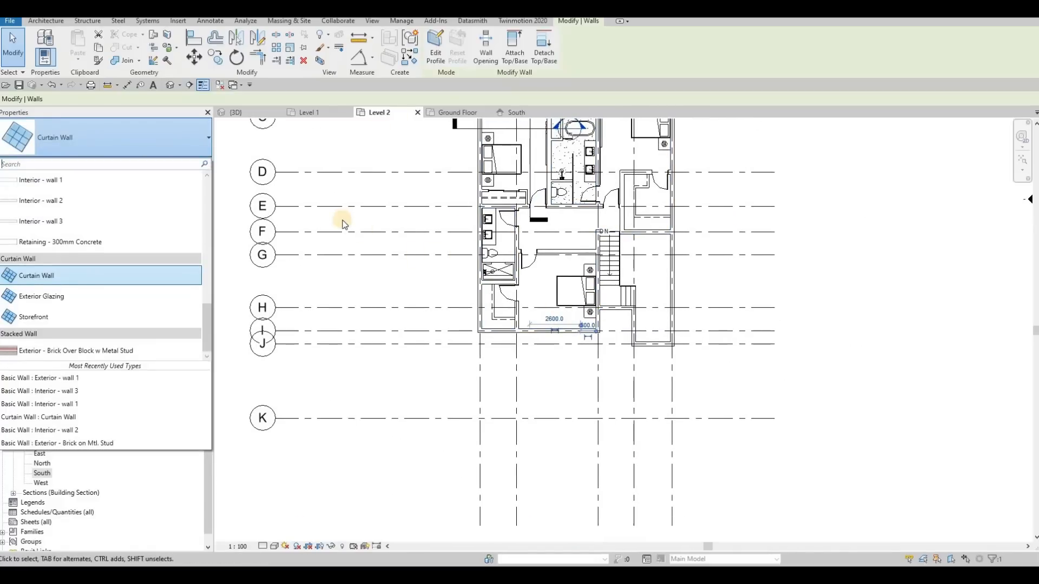
left_click(542, 328)
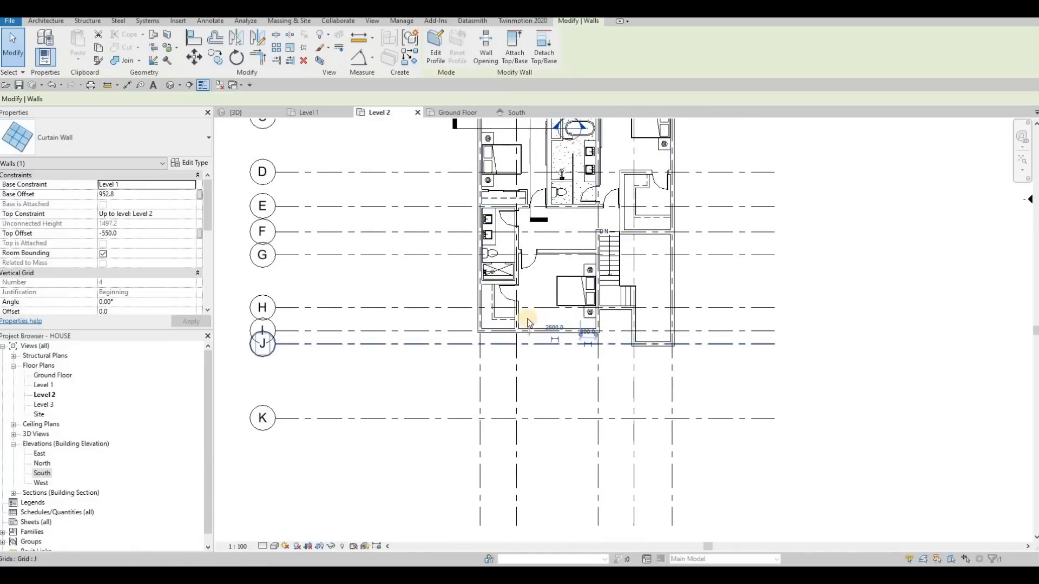
scroll(533, 322, "up", 3)
key("Escape")
key("Escape")
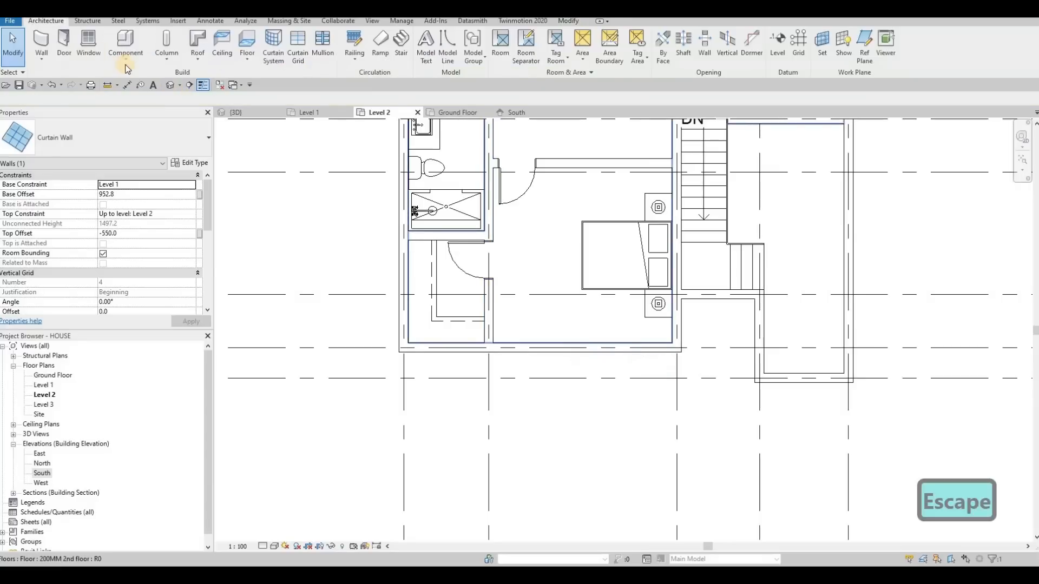
Step: Place a Curtain Wall about 3780 mm long, from Level 2 to Level 3, along the front bedroom's exterior wall
left_click(43, 44)
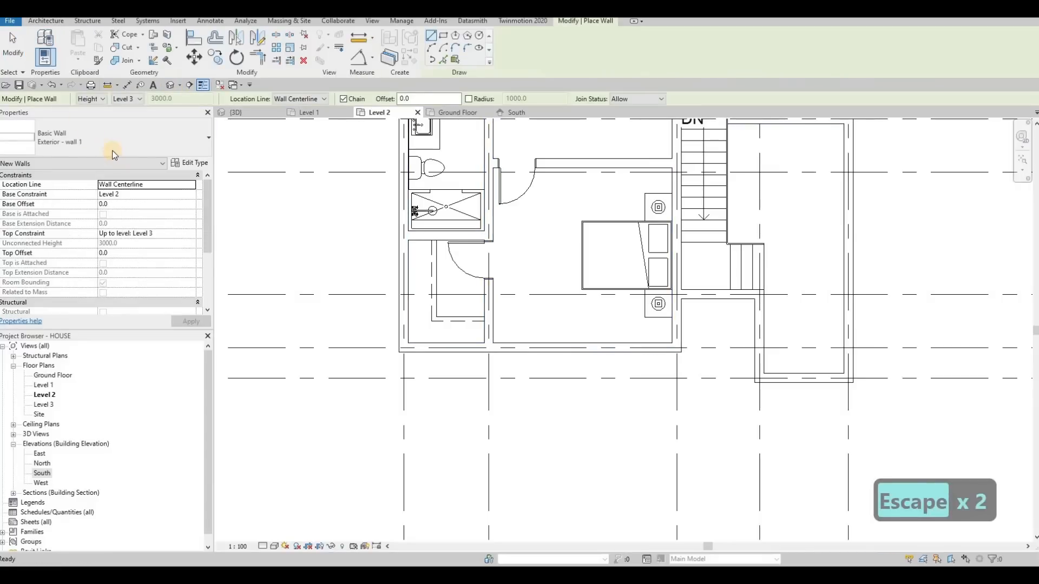
left_click(111, 148)
scroll(99, 313, "down", 6)
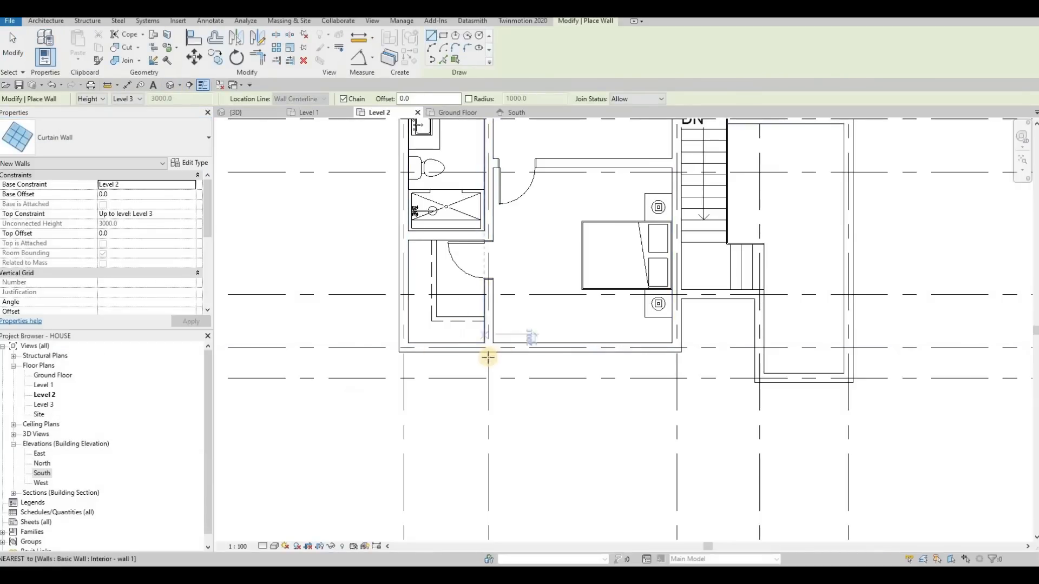
scroll(488, 355, "up", 3)
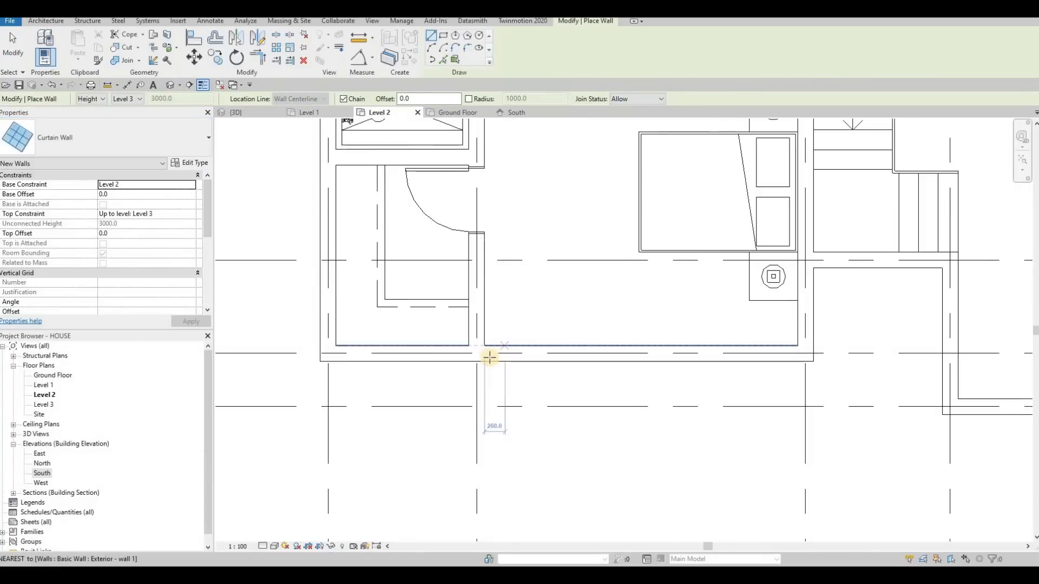
left_click(788, 360)
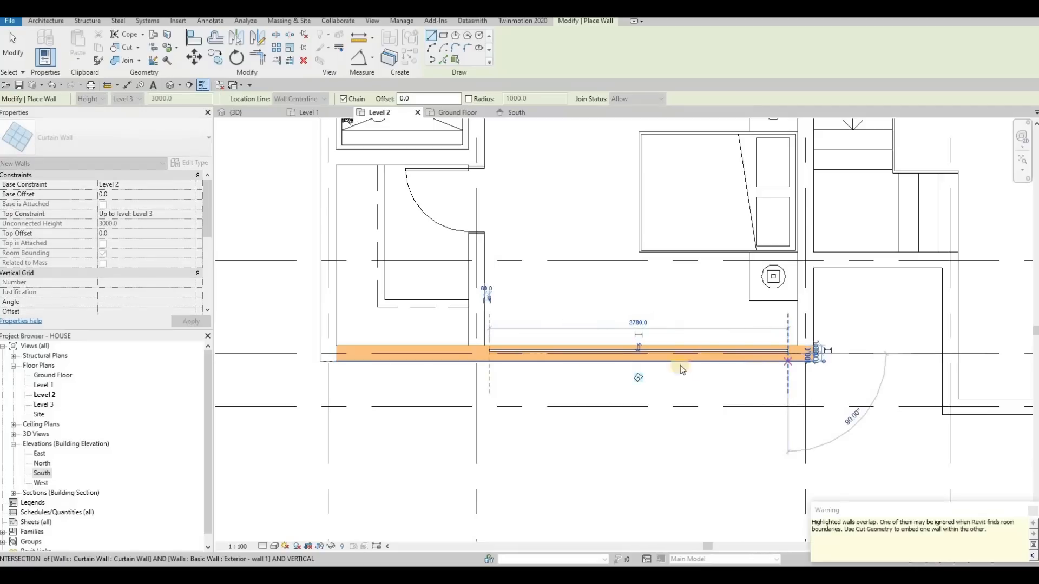
key("Escape")
key("Escape")
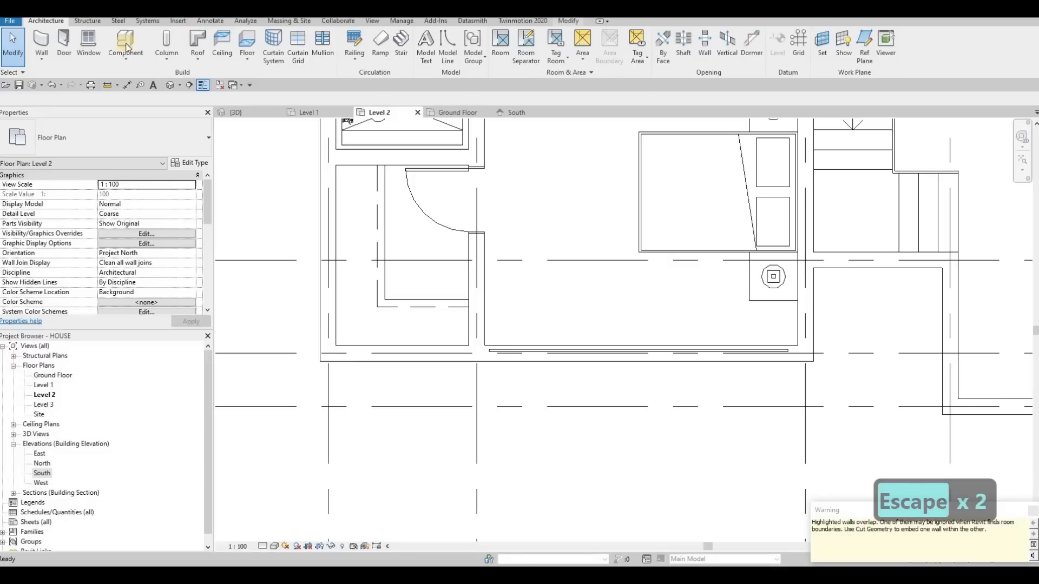
Step: Cut the front bedroom's exterior wall with the overlapping curtain wall using Cut Geometry
left_click(568, 22)
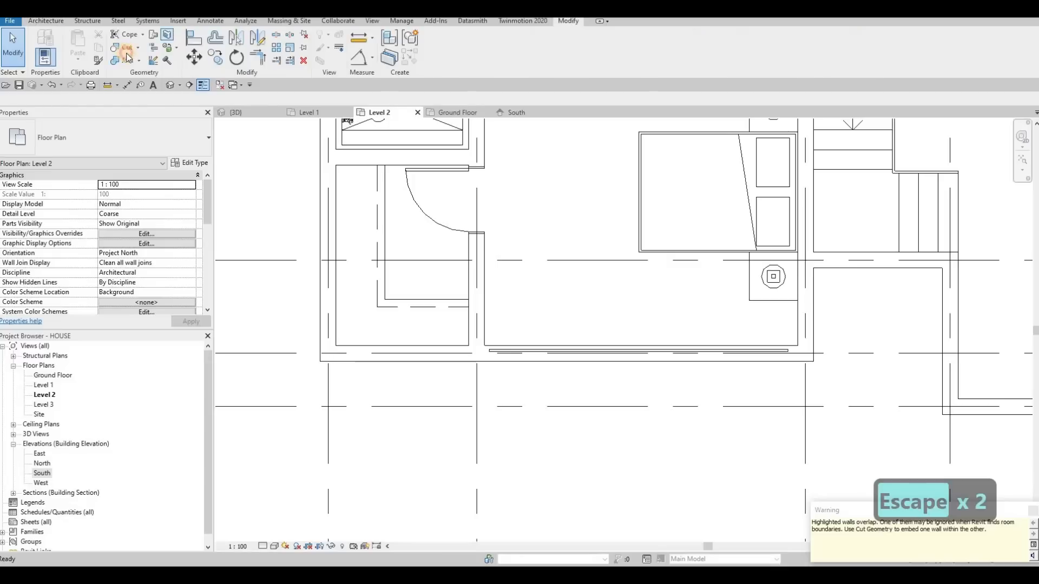
left_click(628, 355)
left_click(694, 358)
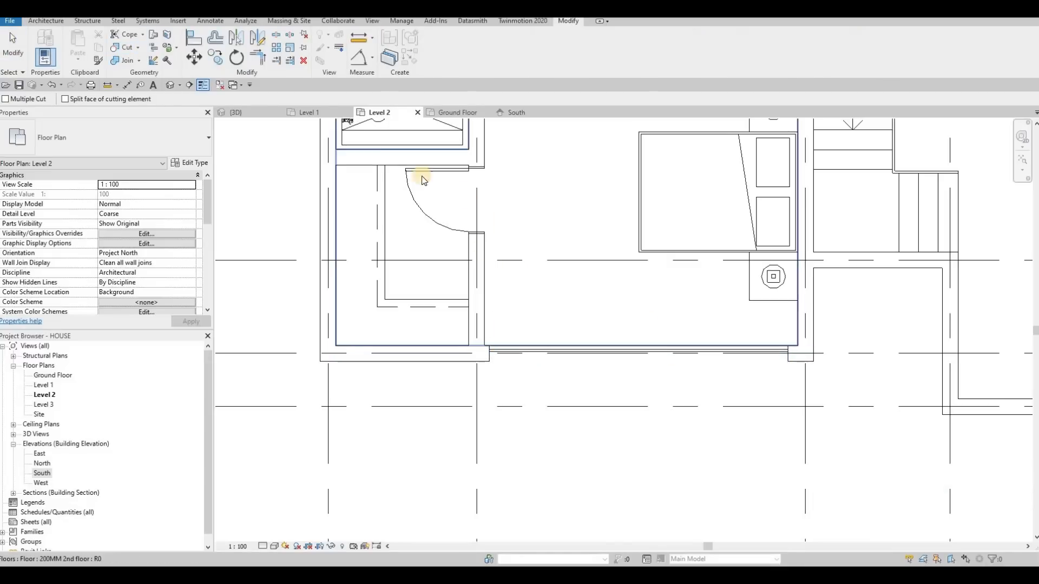
key("Escape")
key("Escape")
Step: Examine the front bedroom's new curtain wall in the 3D view and the South elevation
left_click(246, 112)
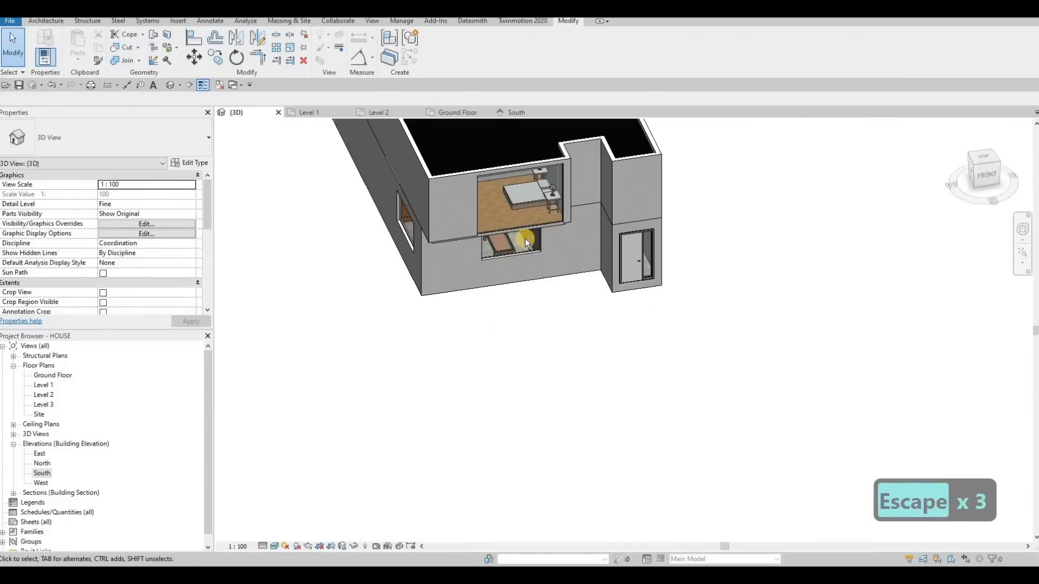
key("Escape")
middle_click_drag(500, 237, 455, 165, "shift")
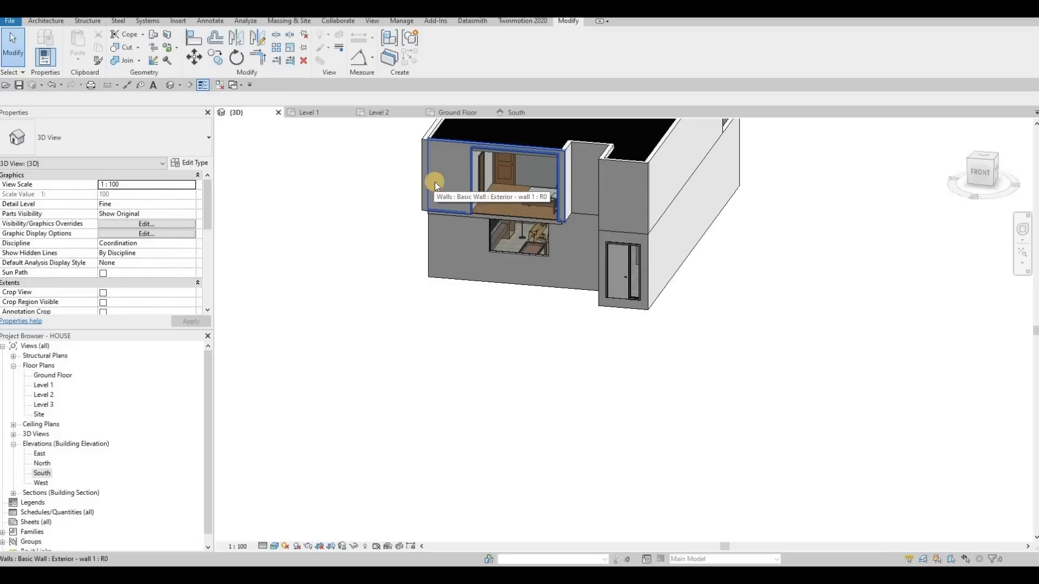
middle_click_drag(482, 173, 508, 167, "shift")
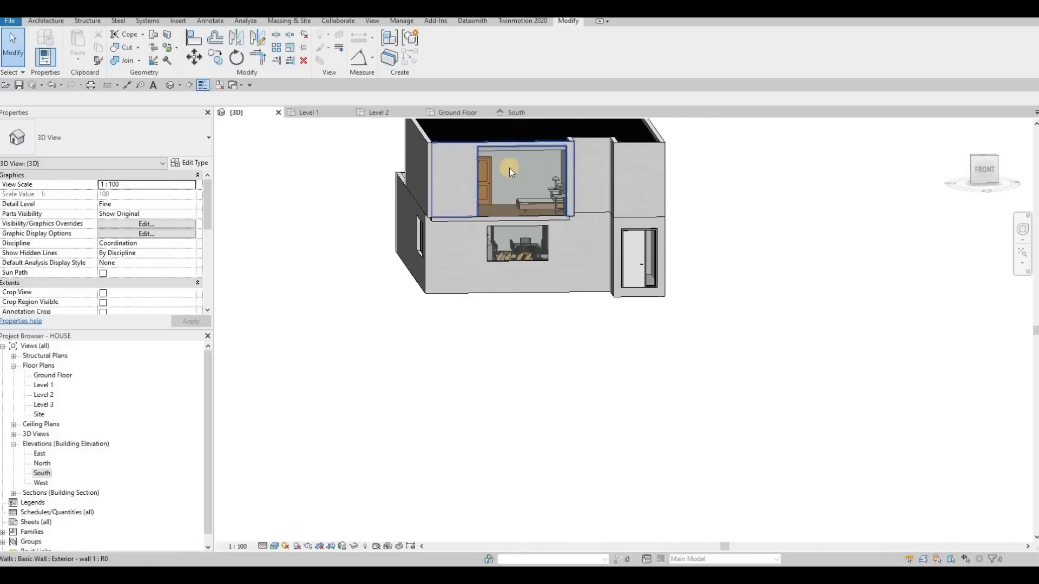
scroll(504, 169, "up", 2)
middle_click_drag(305, 139, 382, 137, "shift")
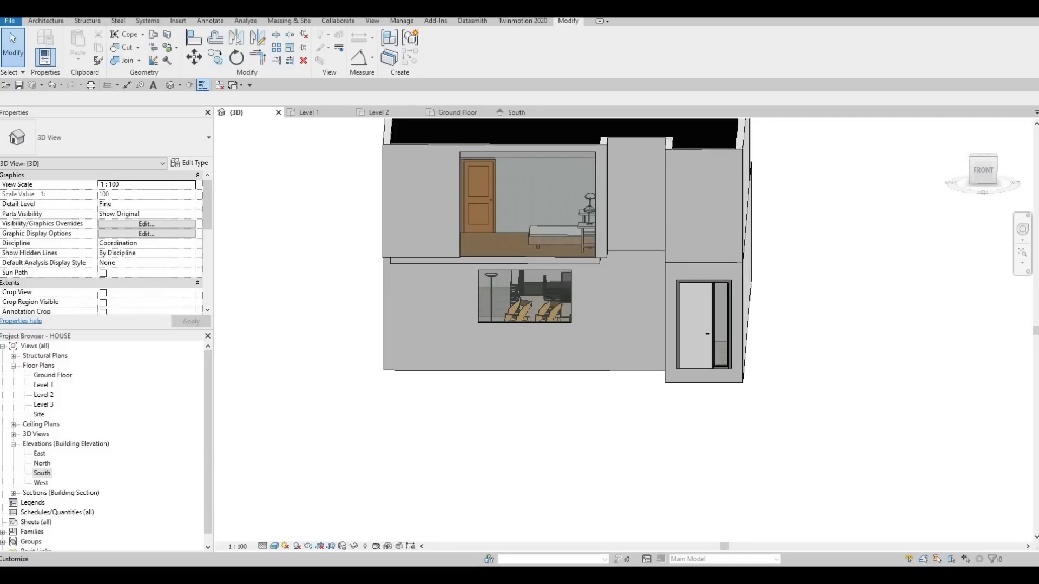
key("F1")
key("F1")
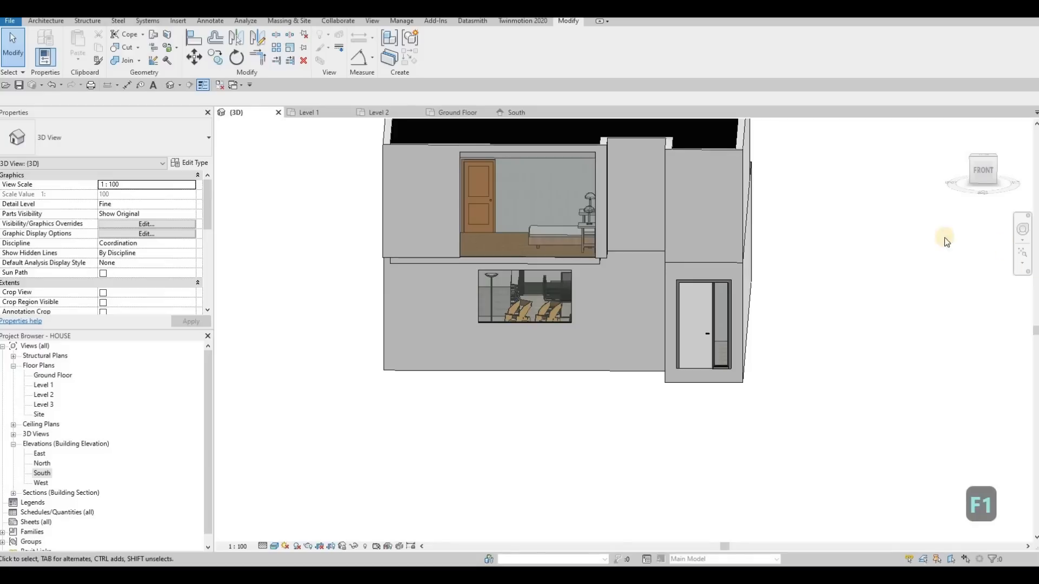
left_click(512, 112)
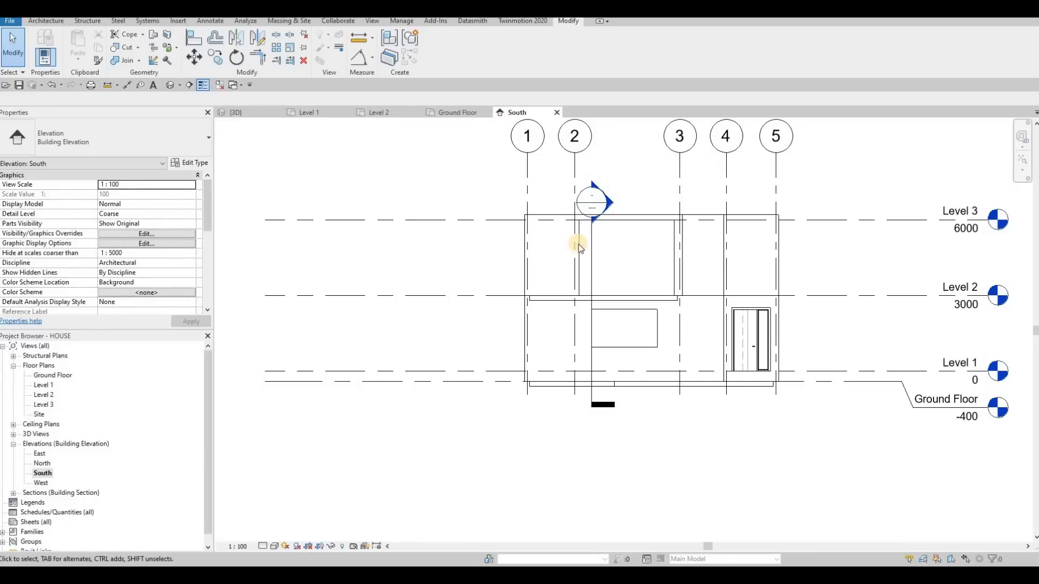
Step: Start an in-place model in the Generic Models category from the South elevation, keeping the default name
key("F1")
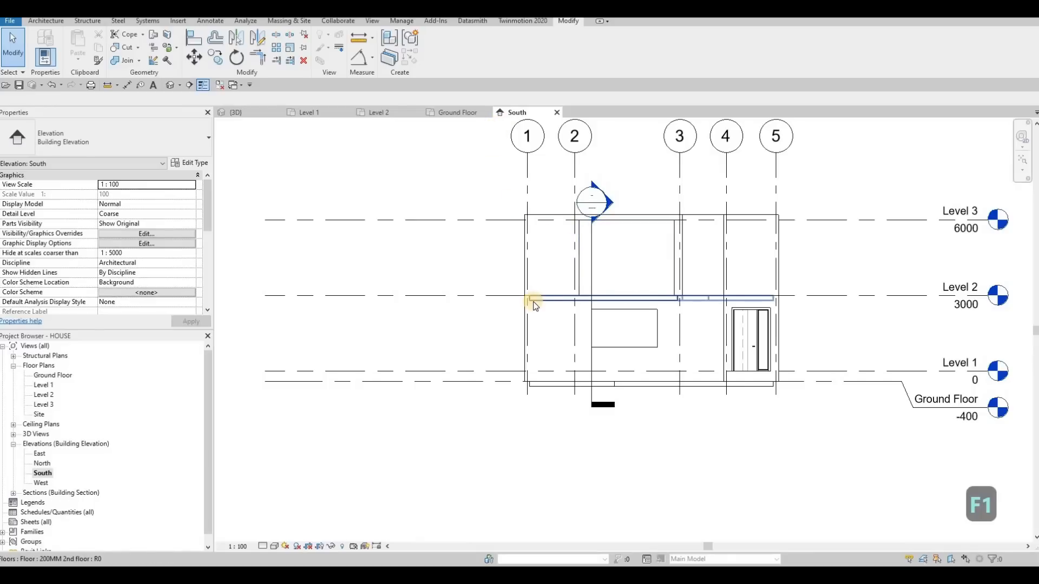
left_click(53, 22)
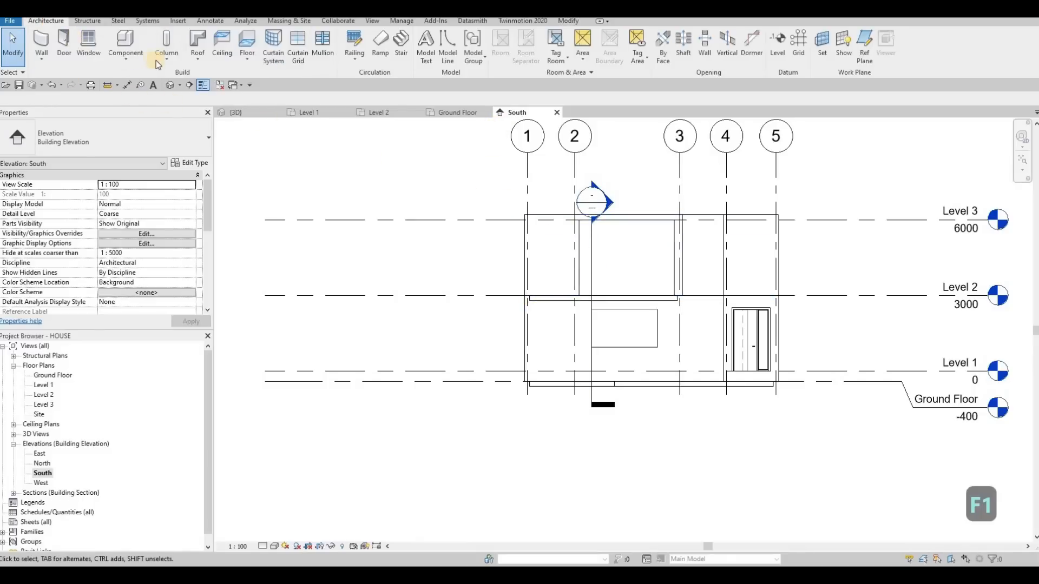
left_click(121, 65)
left_click(139, 102)
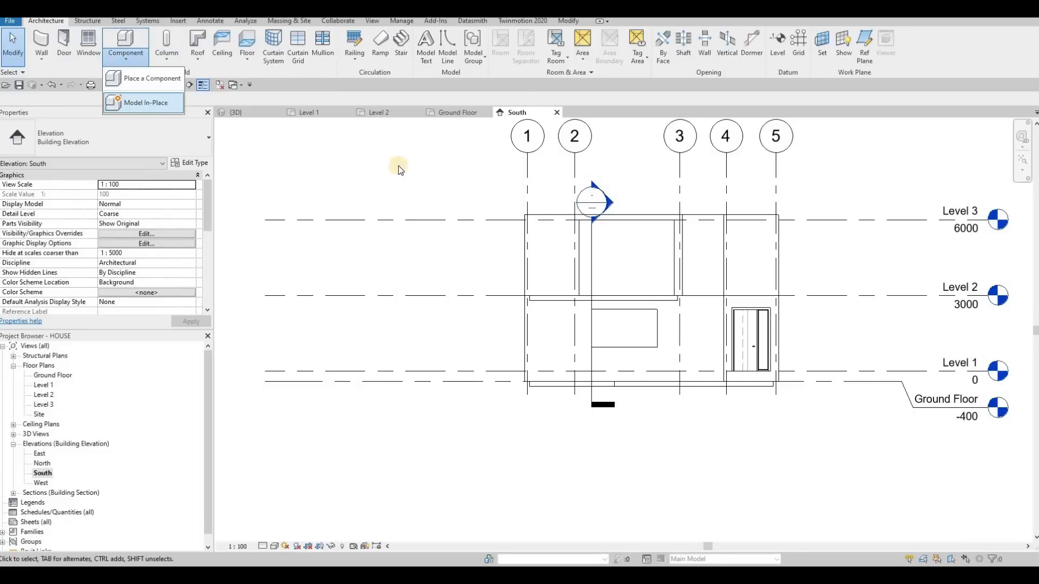
scroll(601, 234, "down", 3)
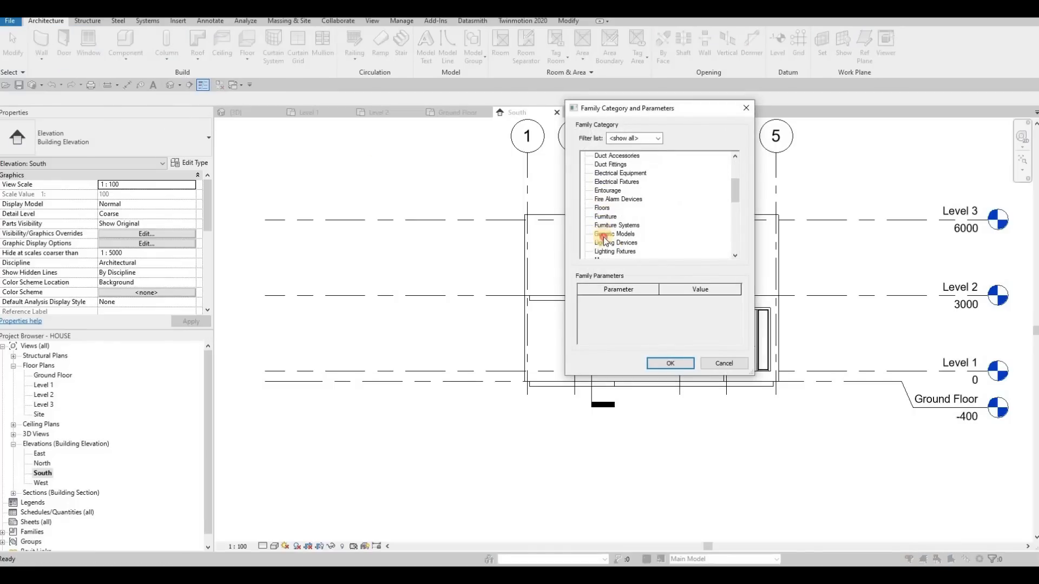
key("Return")
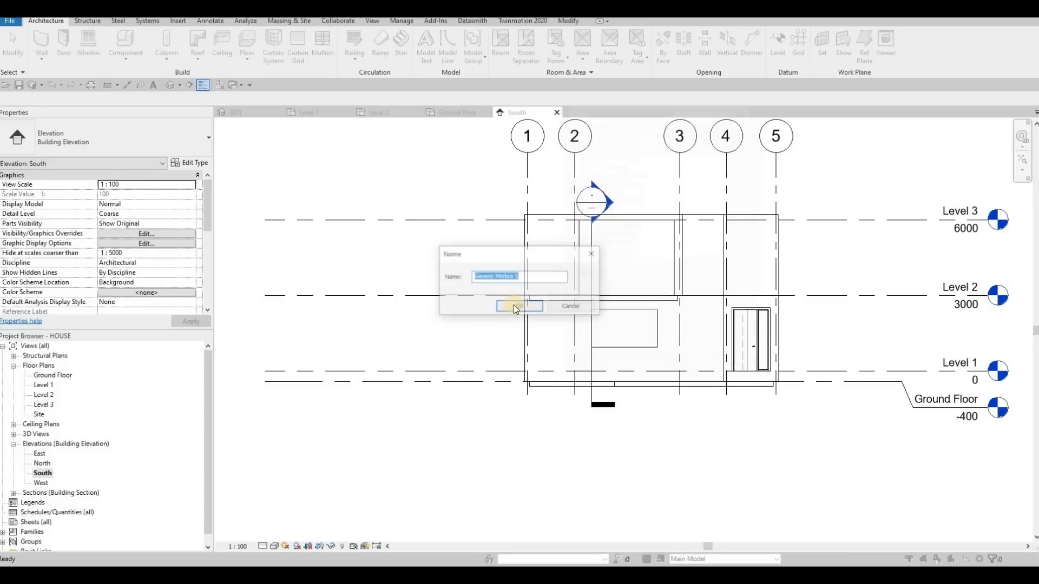
key("Return")
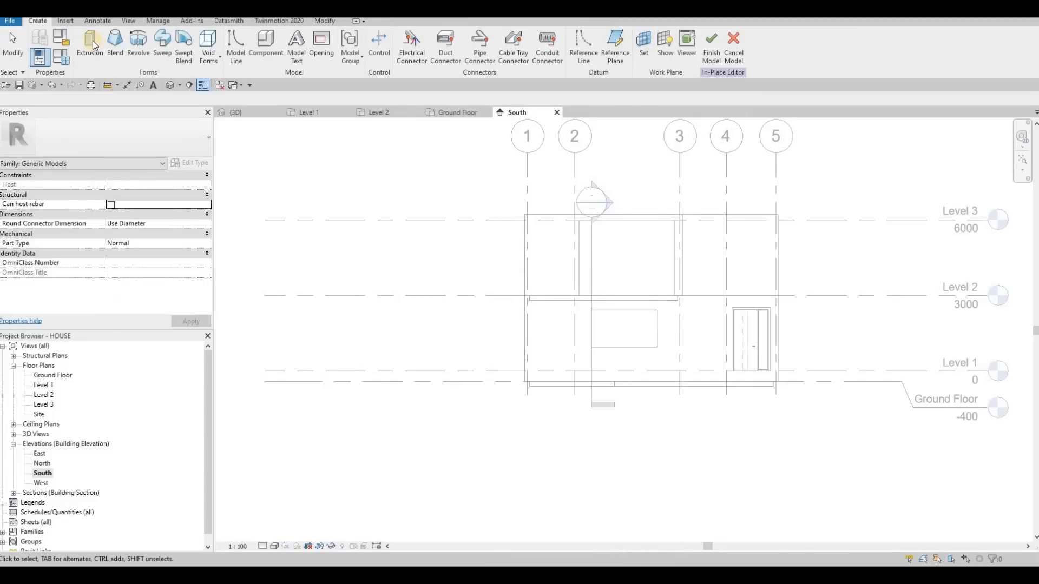
Step: Start an extrusion on the front exterior wall's face and sketch a 6240 x 400 mm rectangle along the upper edge between grids 1 and 3
left_click(92, 46)
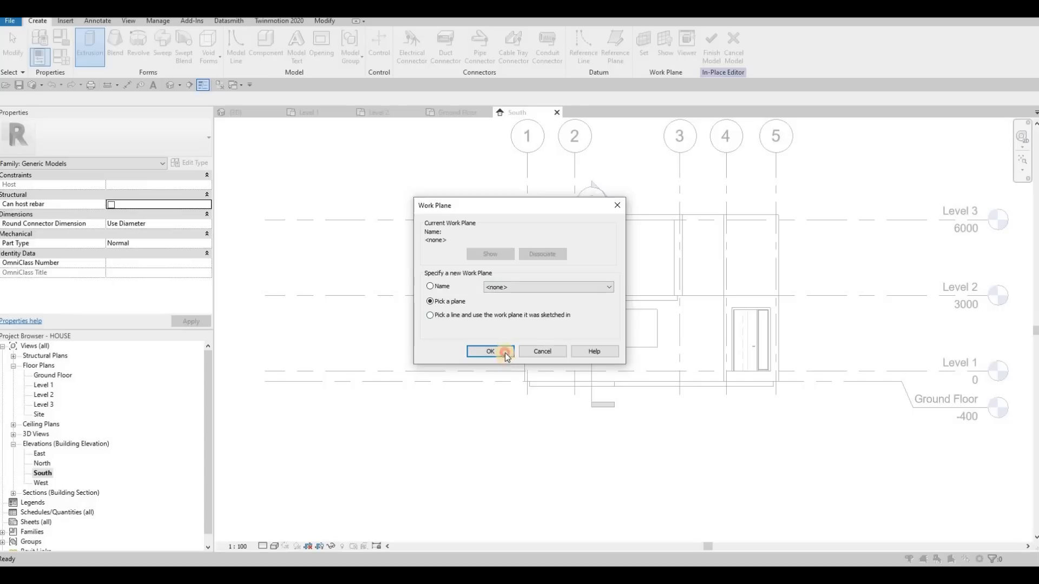
key("Return")
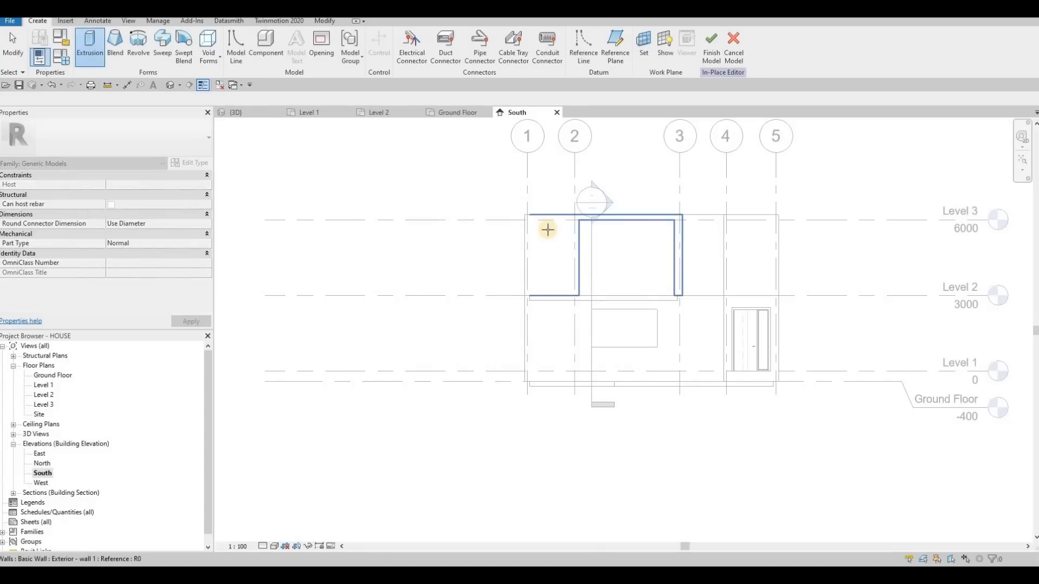
left_click(547, 229)
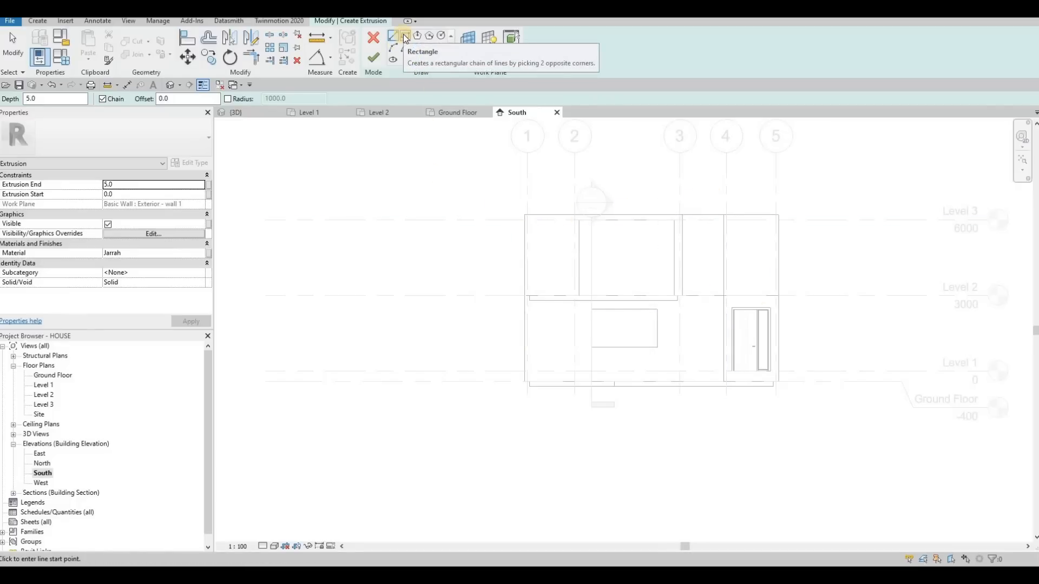
left_click(404, 36)
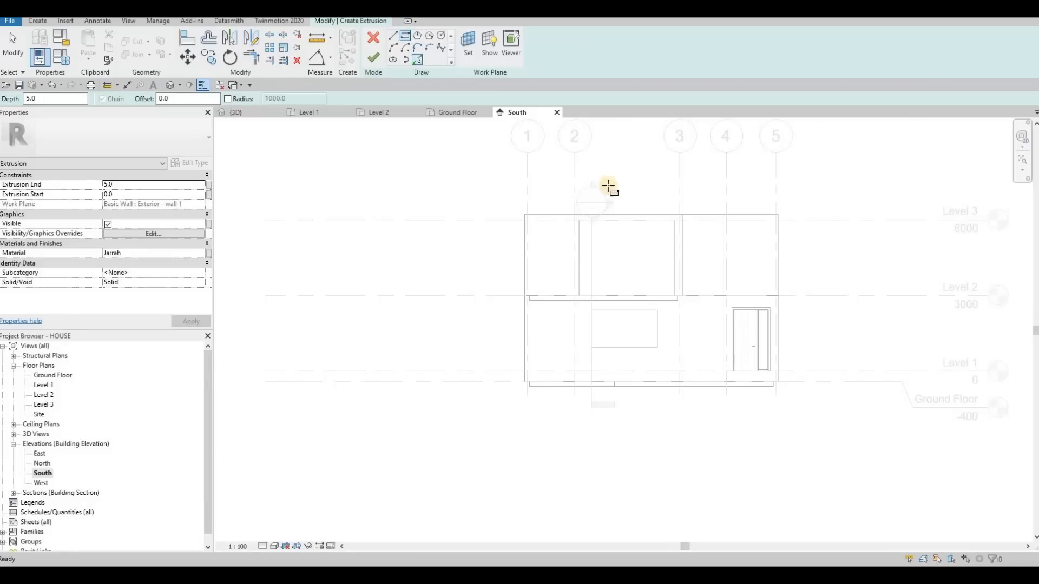
left_click(525, 216)
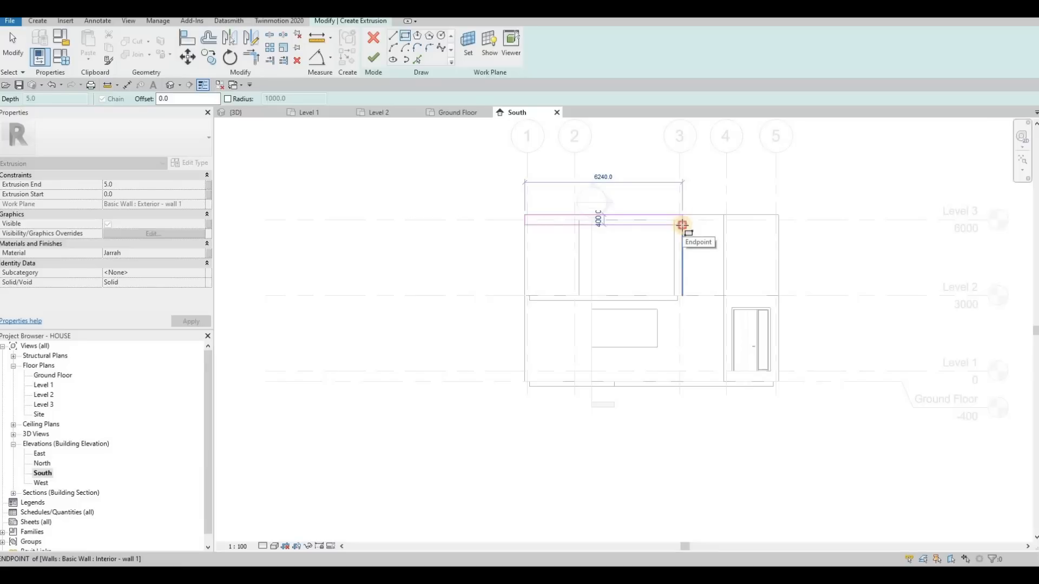
left_click(697, 234)
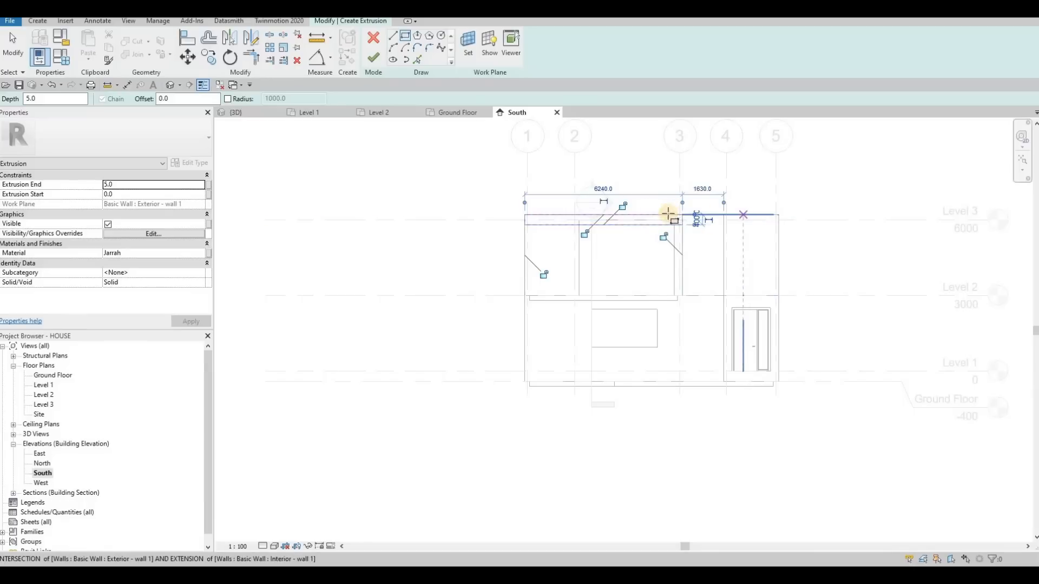
Step: Duplicate the Laminate, Ivory, Matte material, assign the copy to the extrusion and finish its sketch
left_click(204, 255)
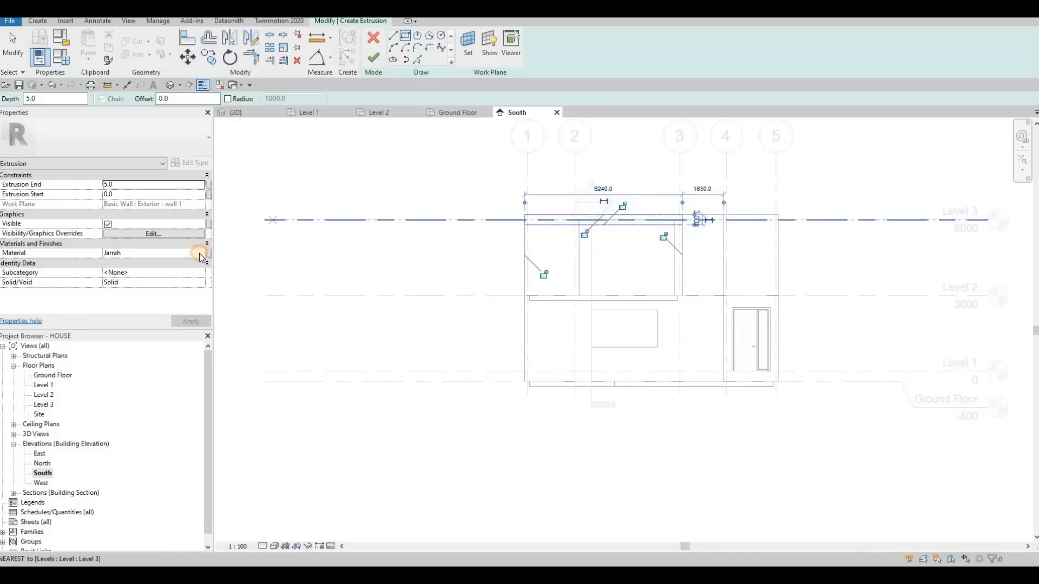
left_click(205, 255)
scroll(336, 181, "down", 12)
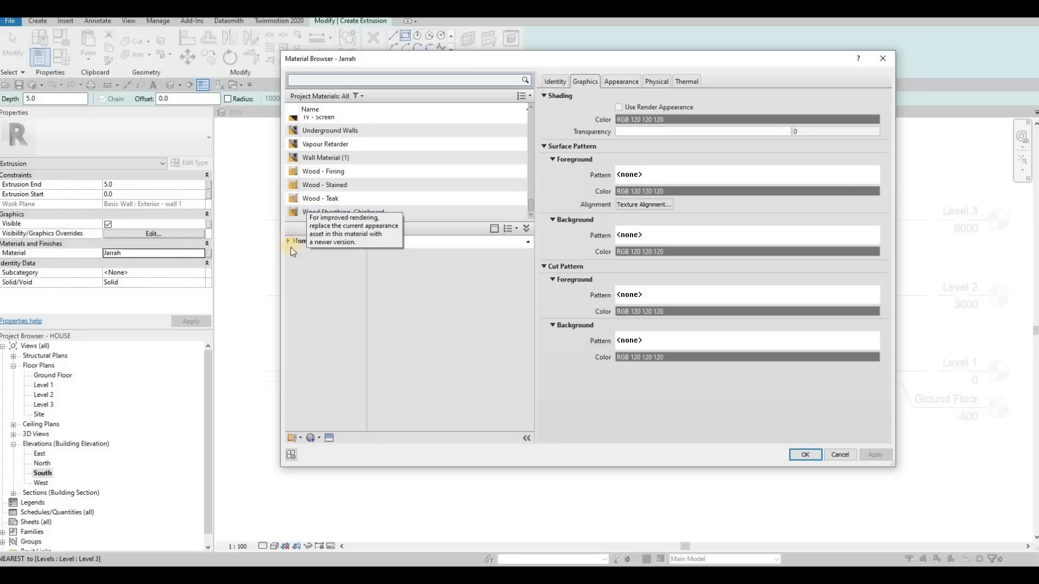
left_click(290, 243)
left_click(329, 173)
scroll(330, 180, "up", 5)
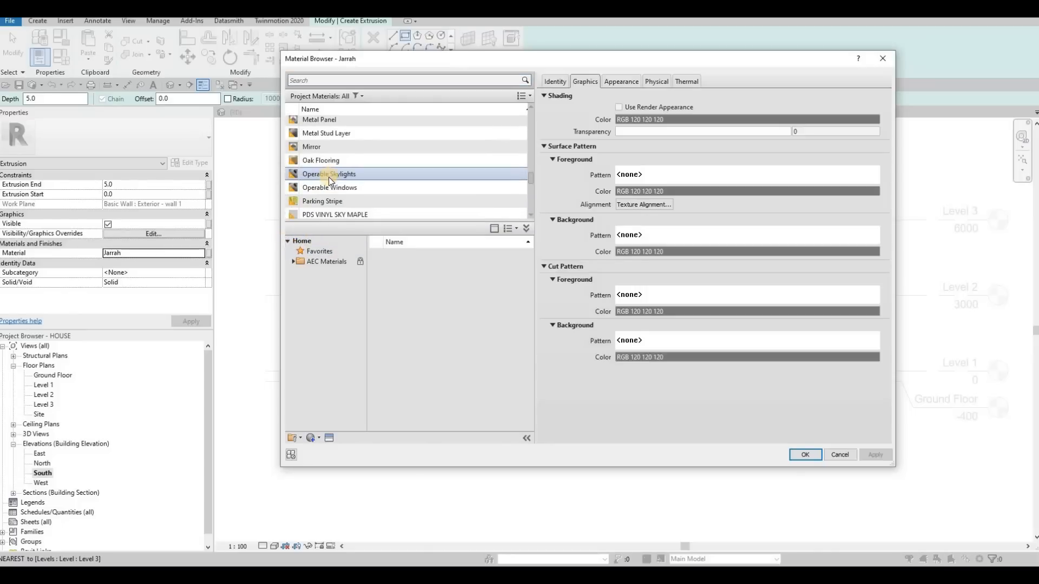
scroll(330, 184, "up", 3)
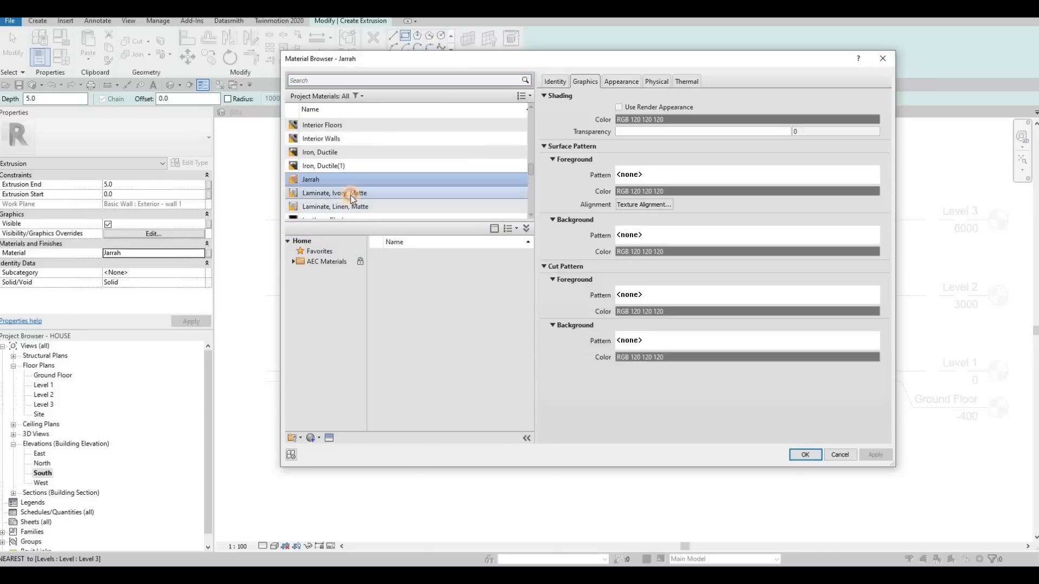
left_click(319, 437)
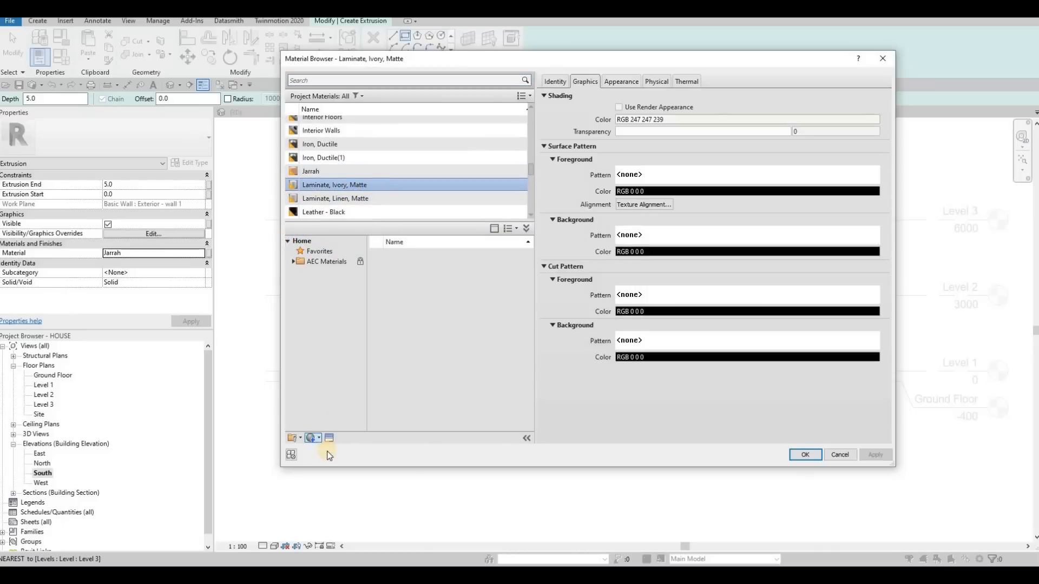
left_click(323, 459)
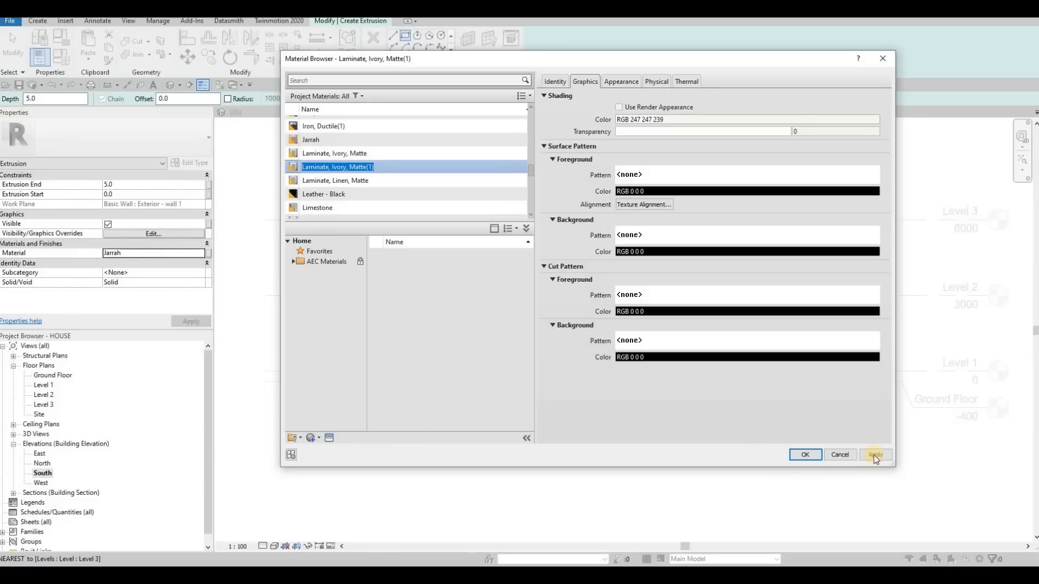
left_click(810, 457)
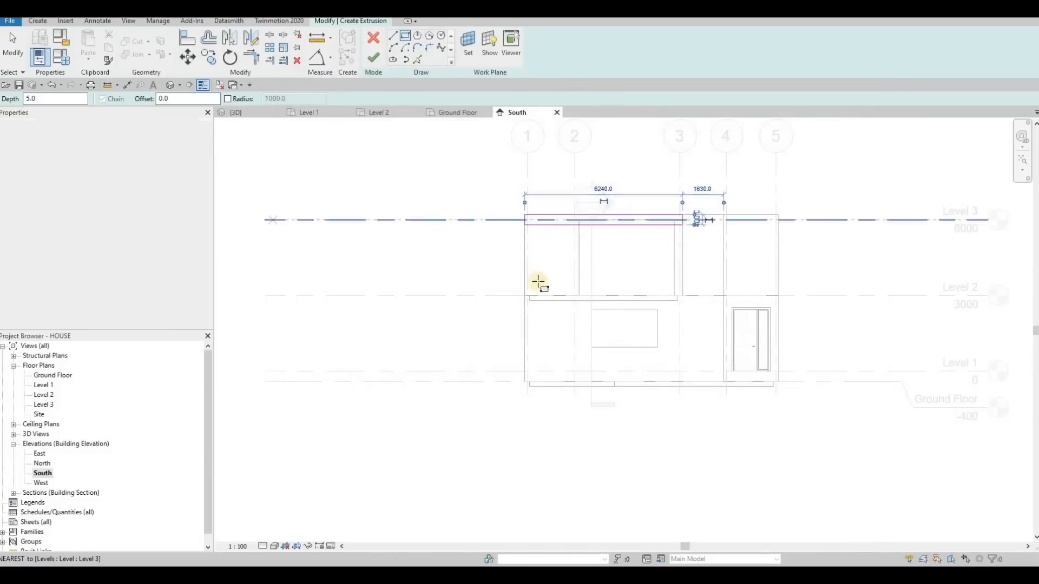
left_click(372, 61)
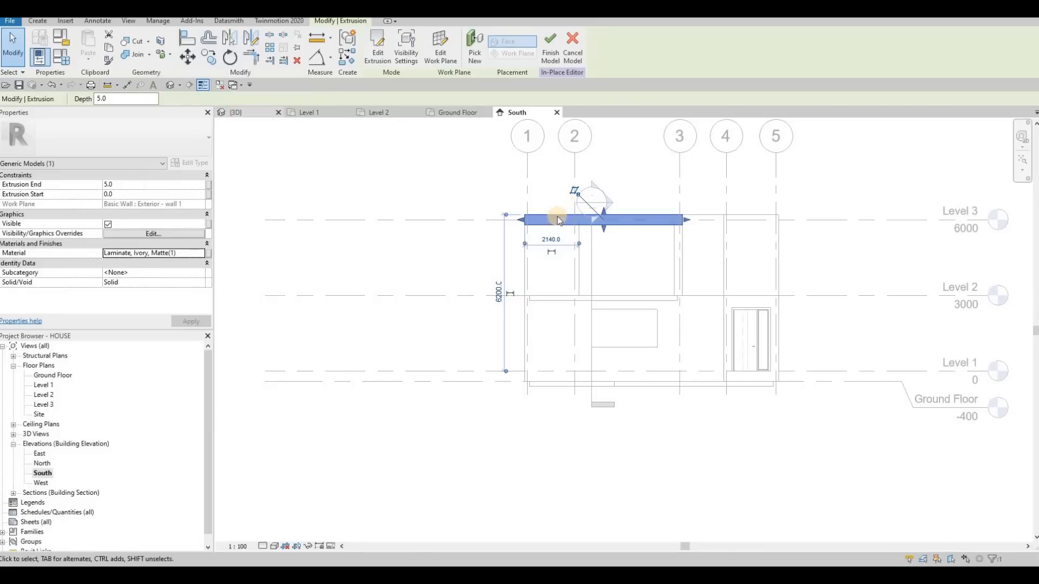
Step: Set the front bedroom band's Extrusion End to 300 mm and check its projection in the 3D view
key("ctrl+Tab")
middle_click_drag(714, 249, 400, 159, "shift")
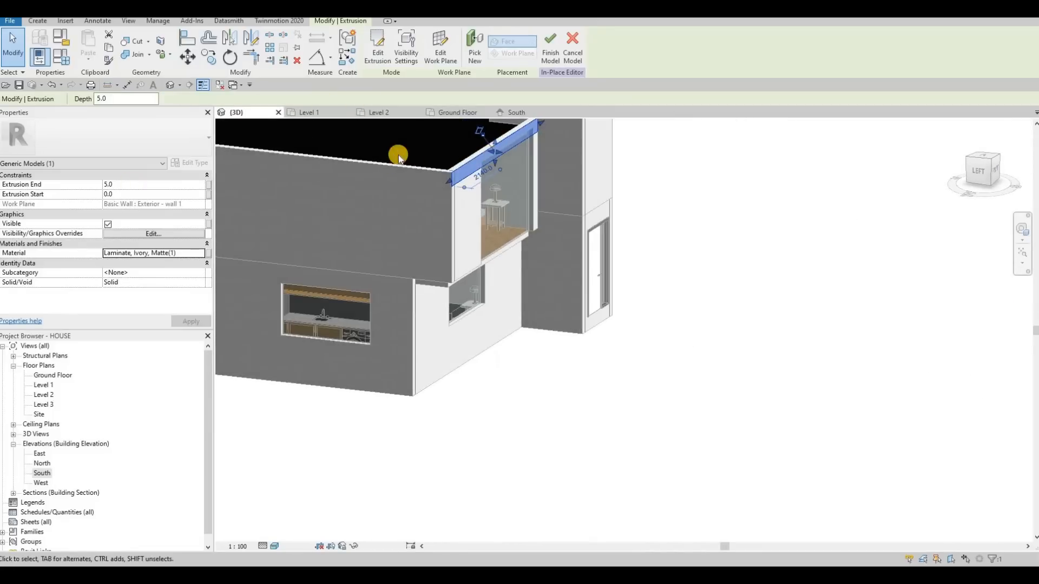
scroll(349, 218, "up", 8)
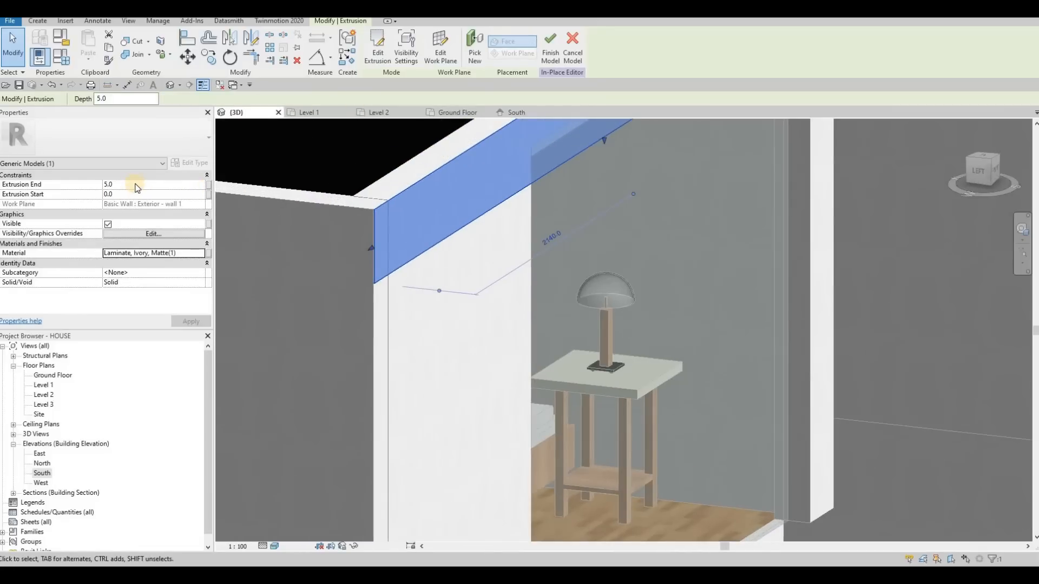
left_click(136, 184)
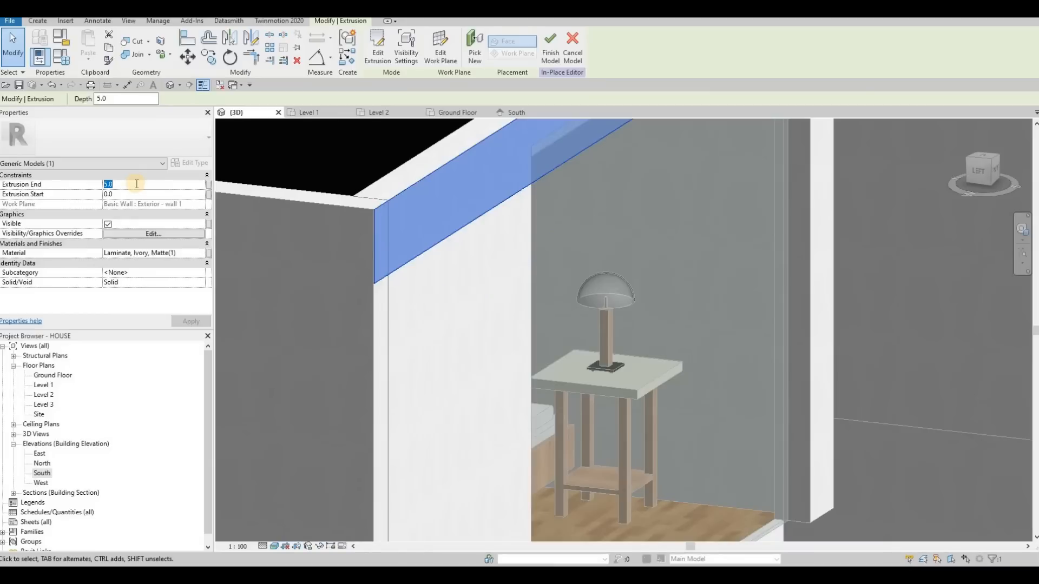
type("300")
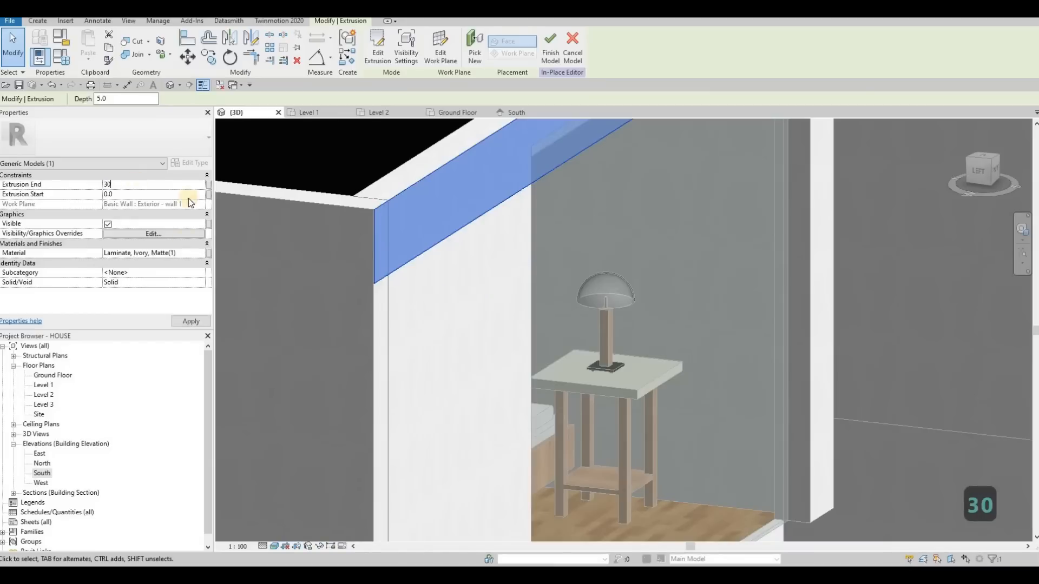
left_click(191, 322)
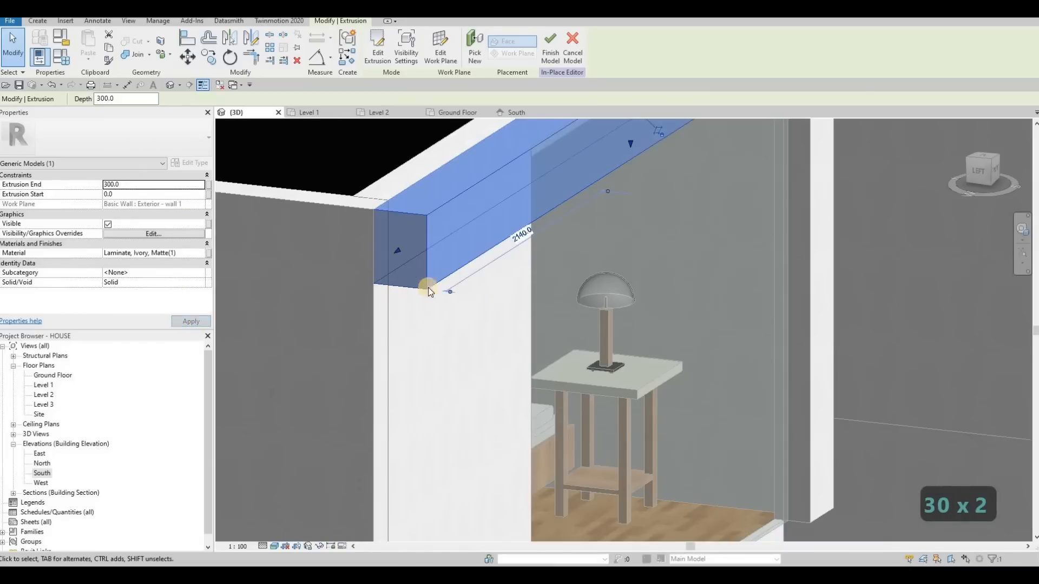
scroll(428, 287, "down", 4)
scroll(505, 291, "down", 2)
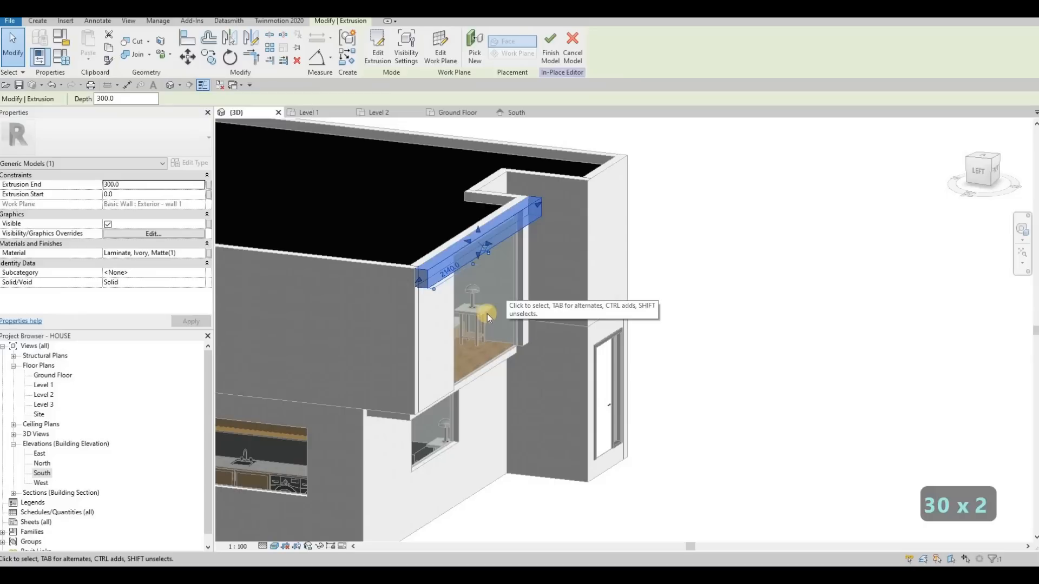
middle_click_drag(505, 309, 482, 331, "shift")
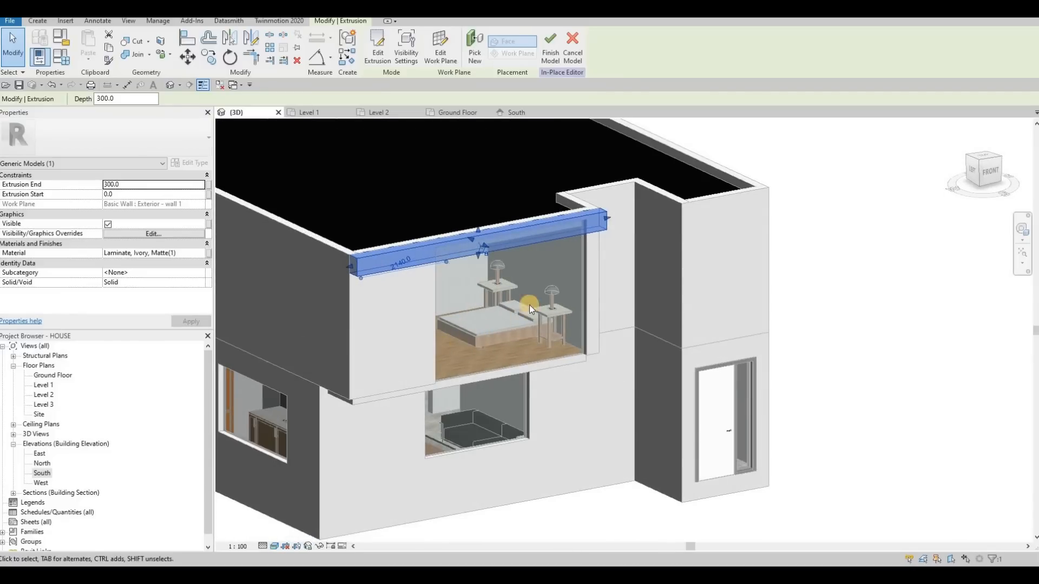
middle_click_drag(530, 308, 456, 269, "shift")
key("Escape")
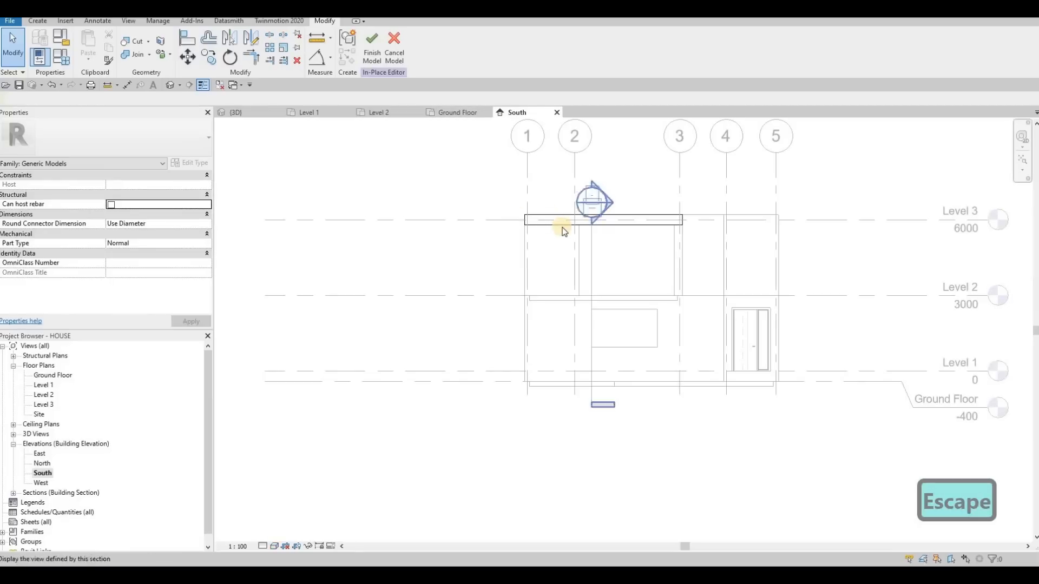
Step: Start a second extrusion in the South elevation and sketch a rectangle 1630 mm wide from the first band's end to the entrance wall
middle_click_drag(563, 229, 450, 231)
key("Escape")
left_click(35, 25)
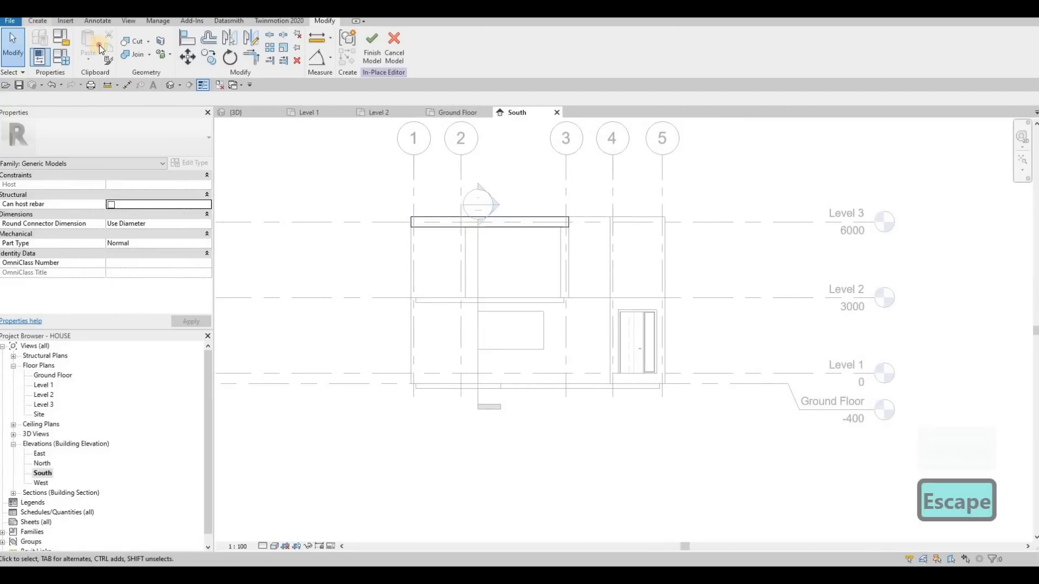
left_click(89, 46)
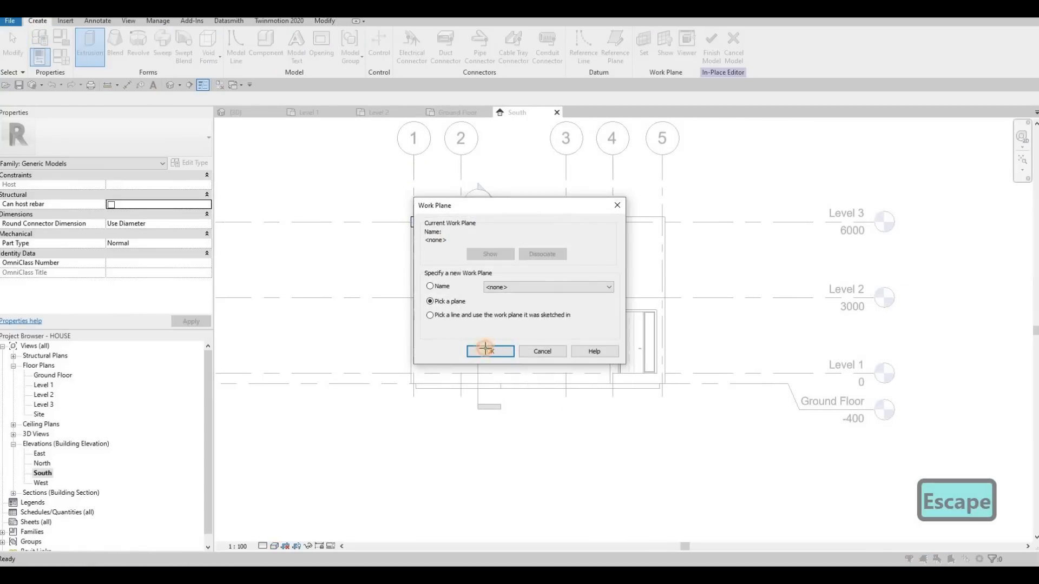
key("Return")
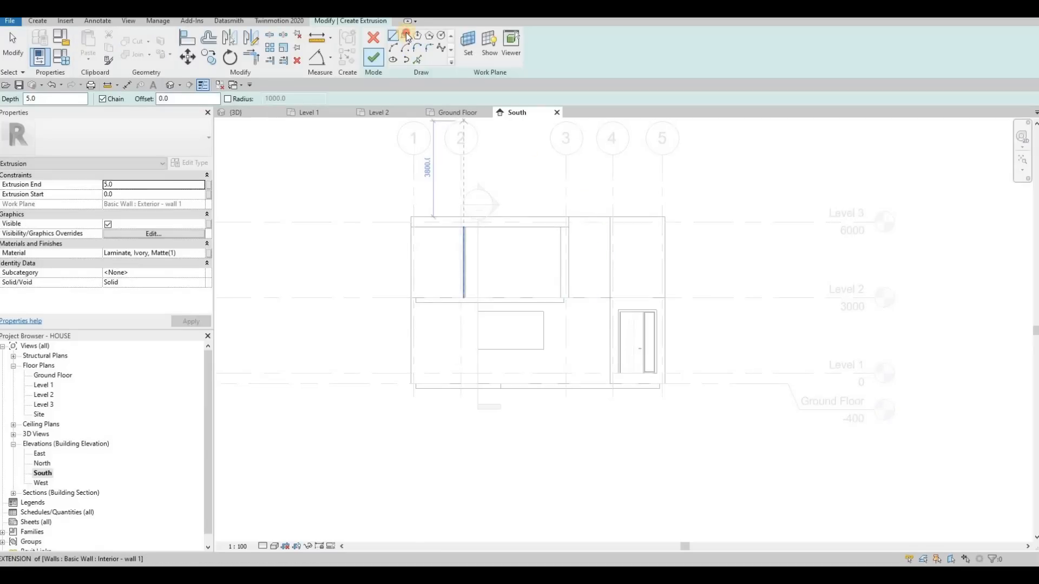
left_click(569, 217)
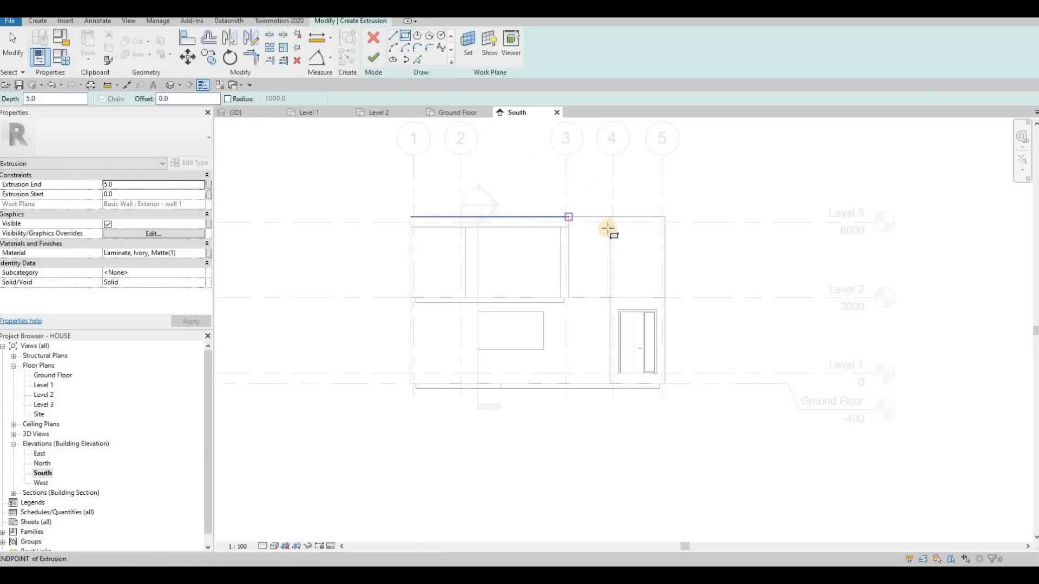
scroll(610, 227, "up", 2)
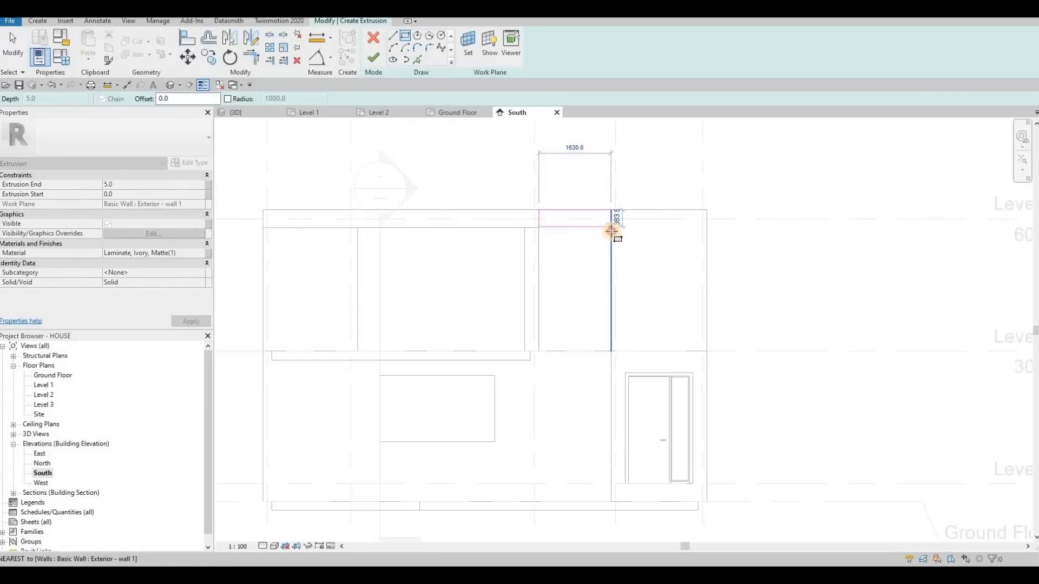
left_click(583, 231)
Step: Align the second rectangle's lower edge with the first band's lower edge and finish the extrusion sketch
key("Escape")
key("Escape")
scroll(583, 230, "up", 3)
key("a")
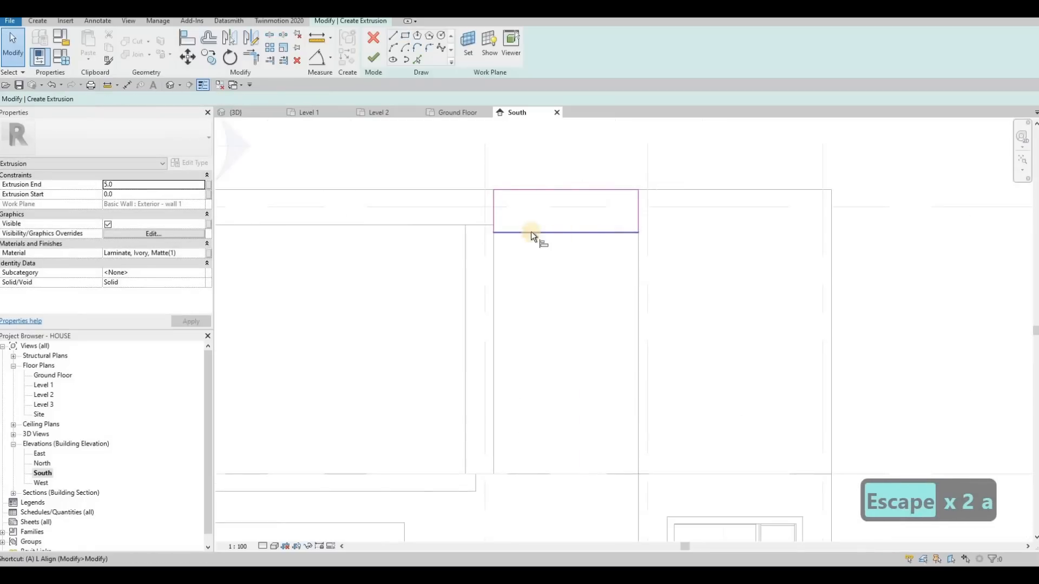
key("l")
left_click(478, 225)
left_click(515, 232)
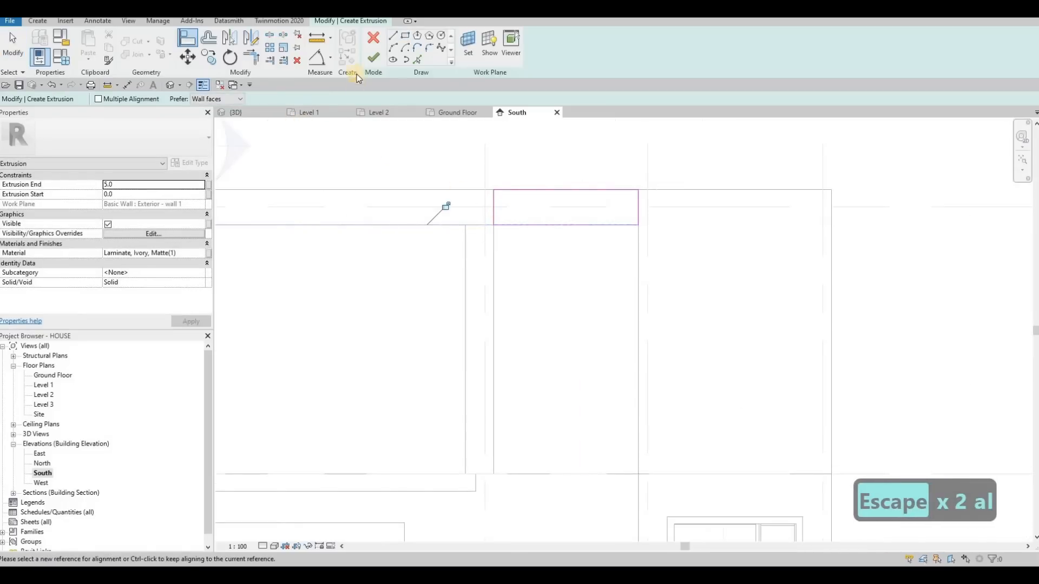
Step: Set the second band's Extrusion End to 600 mm
double_click(168, 184)
type("600")
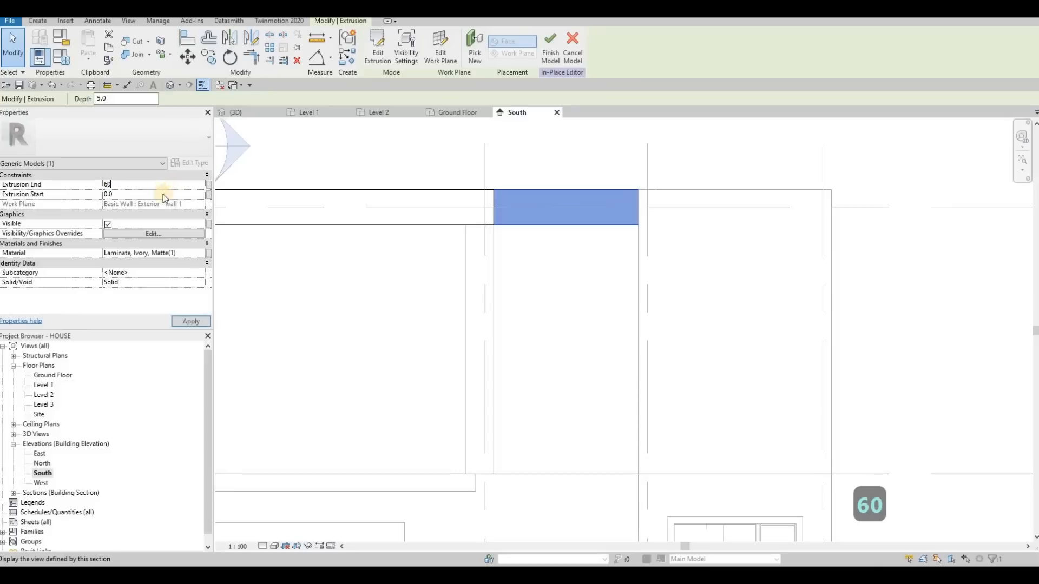
left_click(191, 321)
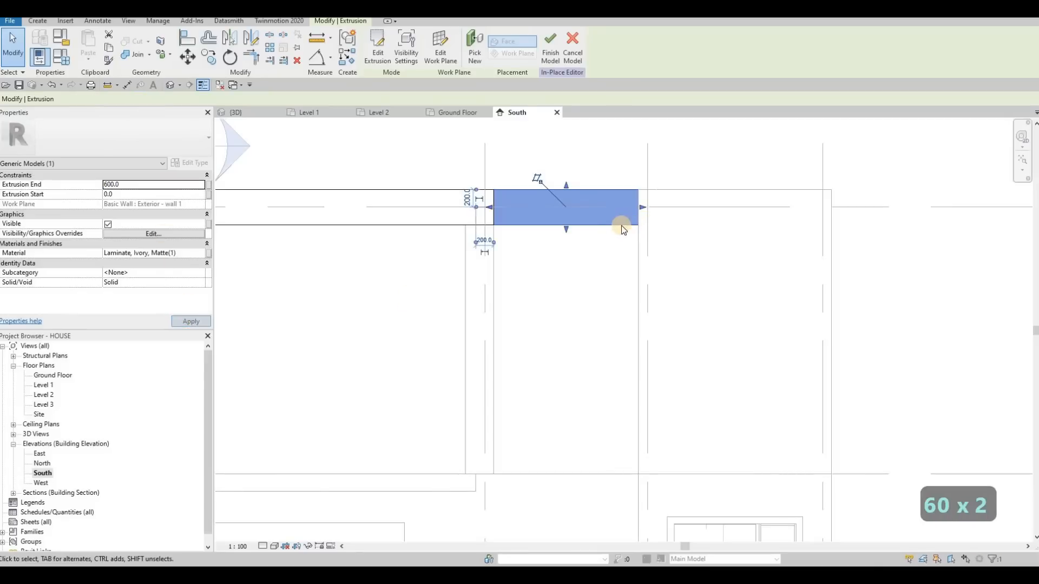
key("Escape")
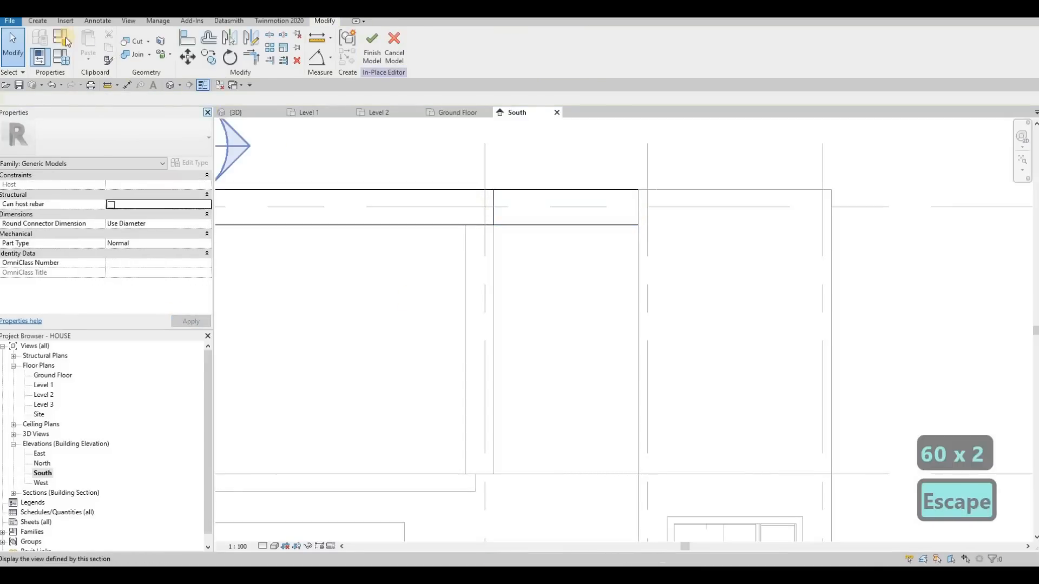
Step: Start a third extrusion on the exterior wall's plane and sketch a rectangle along the full upper edge of the entrance wall
left_click(85, 48)
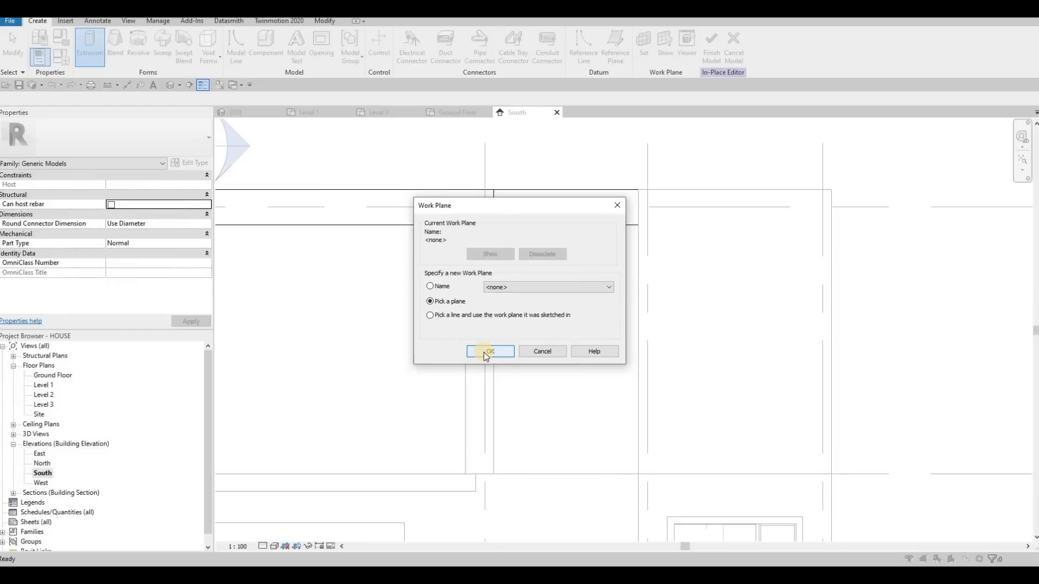
key("Return")
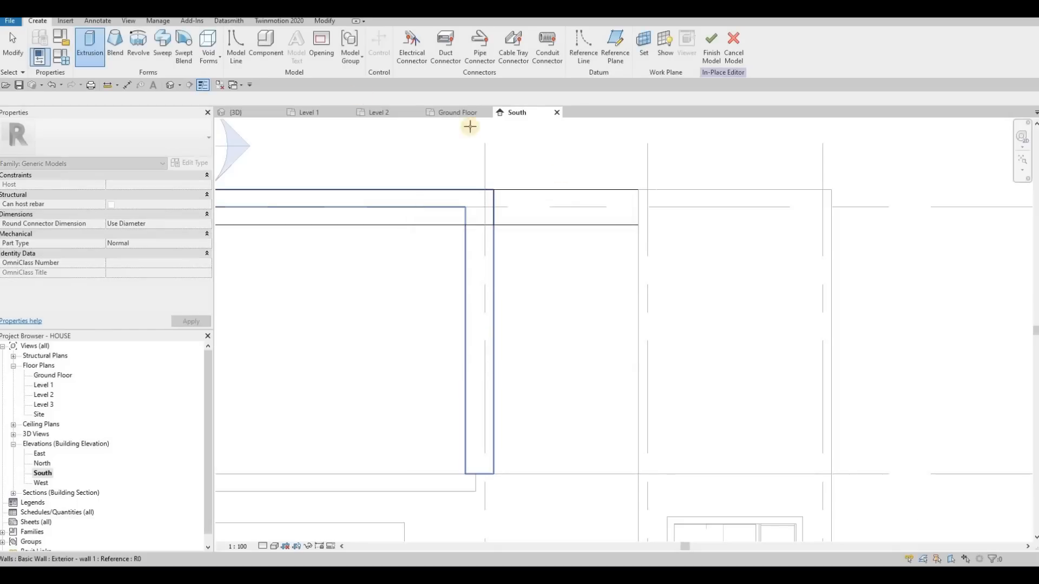
left_click(691, 197)
left_click(406, 36)
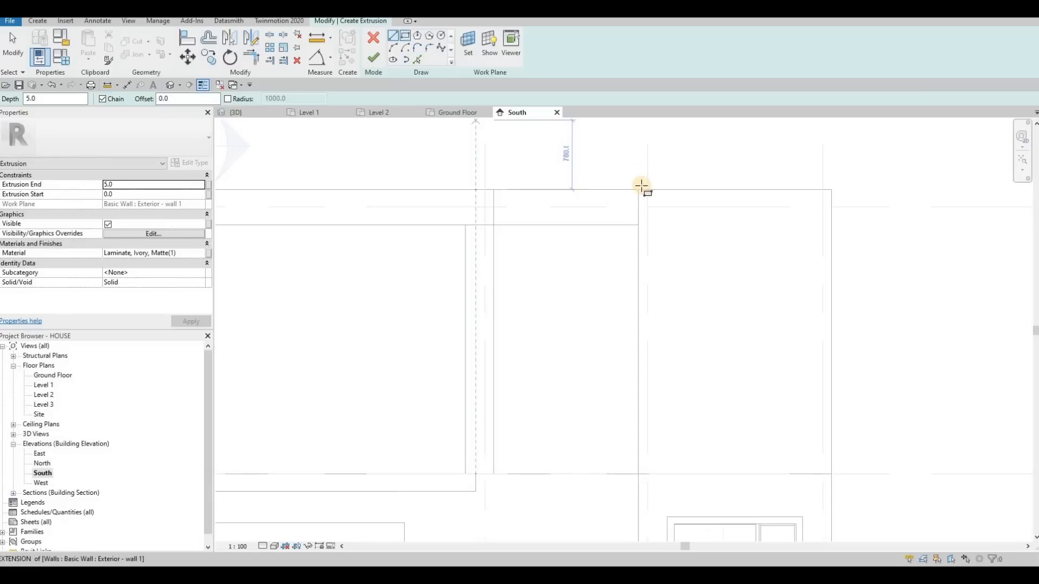
left_click(819, 227)
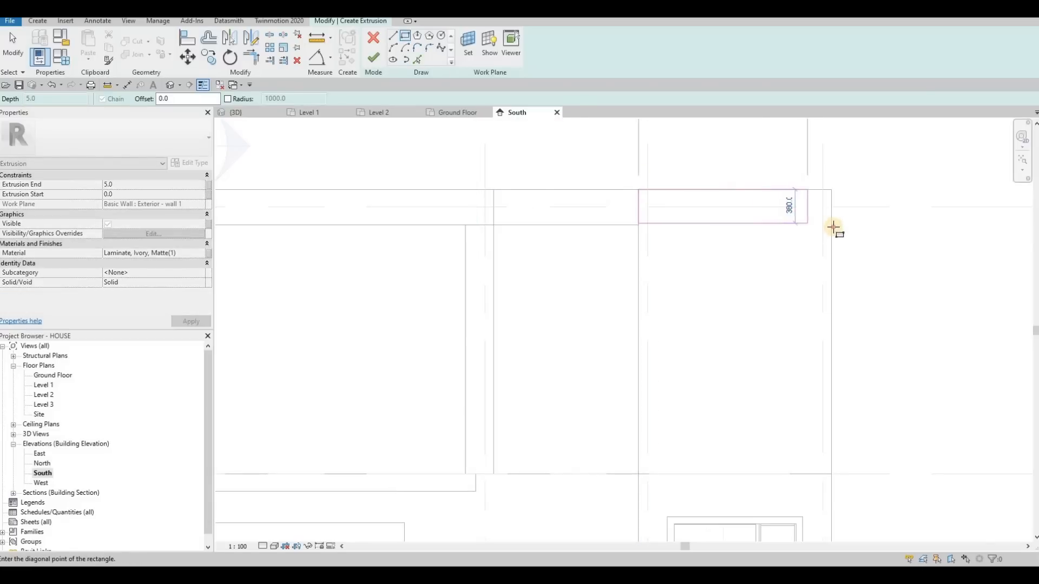
Step: Align the third rectangle's lower edge with the second band's lower edge and finish the extrusion sketch
key("Escape")
key("Escape")
key("Escape")
key("a")
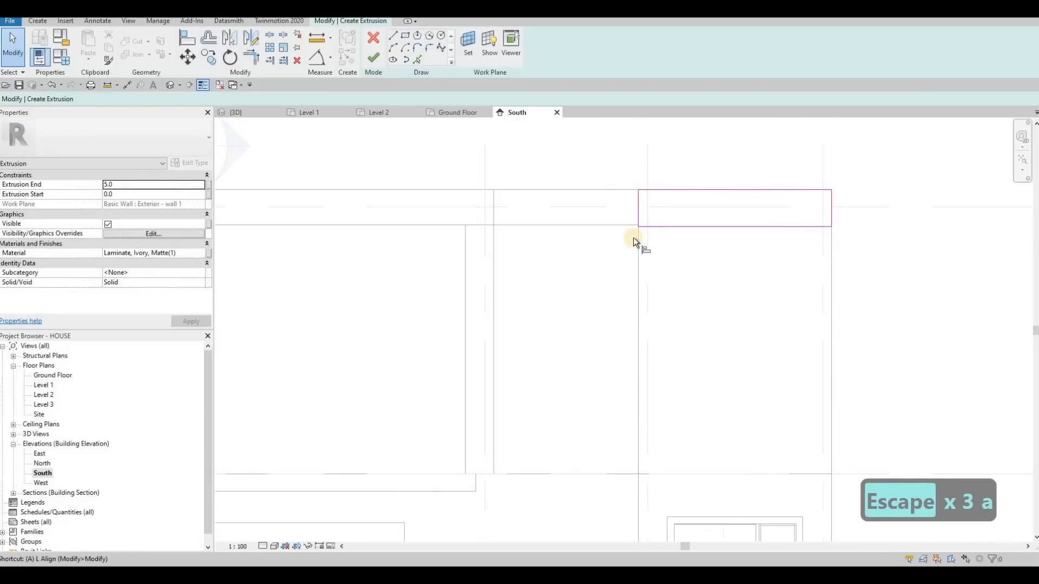
key("l")
left_click(619, 226)
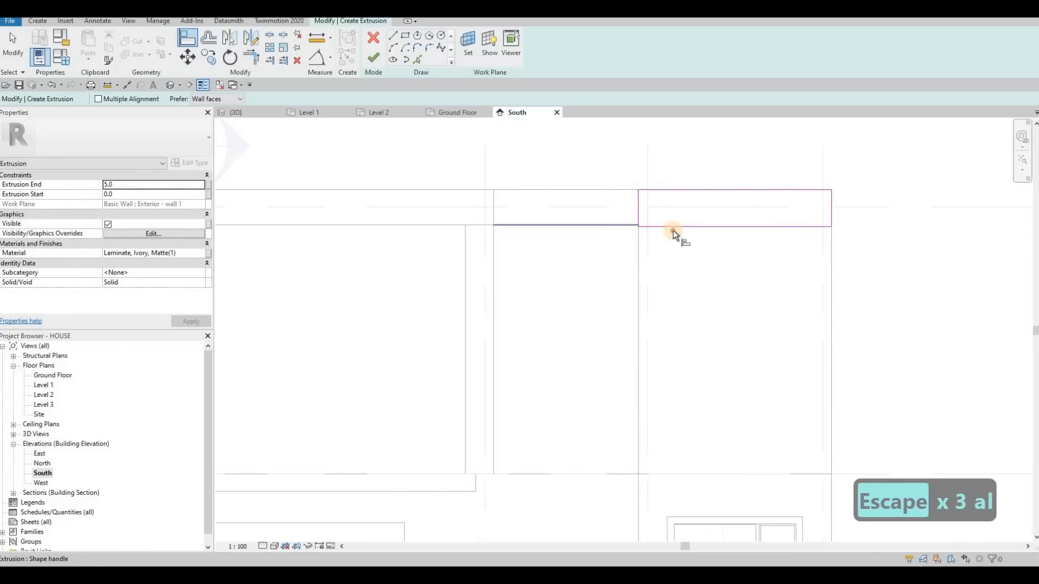
left_click(374, 58)
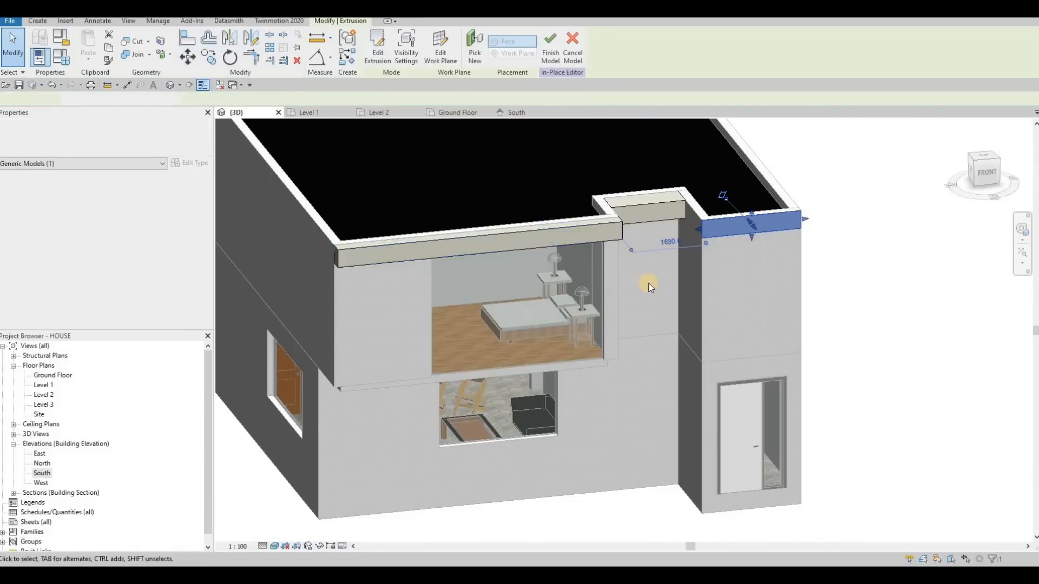
Step: In the 3D view, align the middle band's front face with the bedroom band's front face
key("Escape")
key("Escape")
key("a")
key("l")
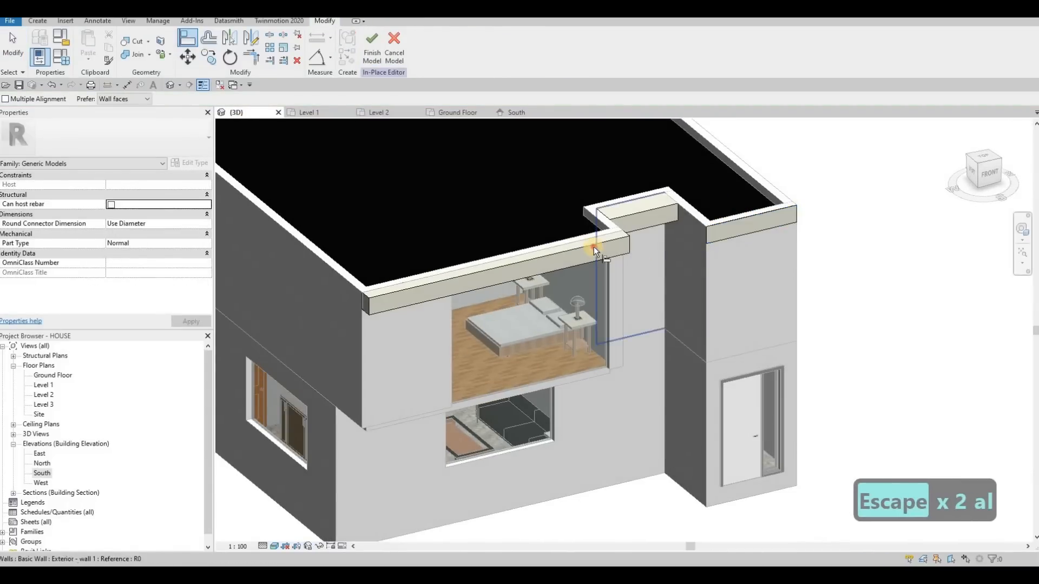
left_click(593, 247)
left_click(659, 235)
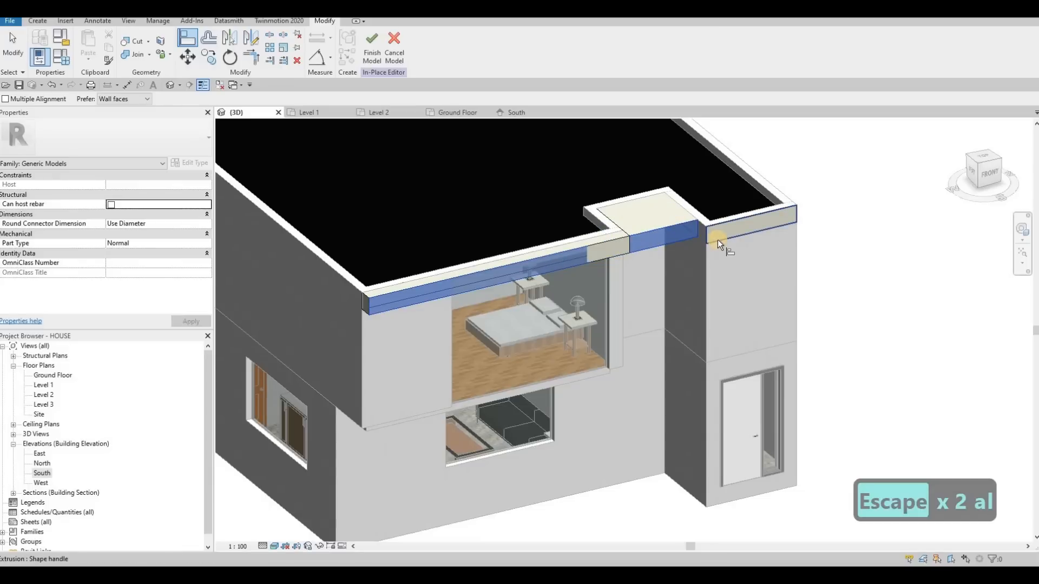
key("Escape")
key("Escape")
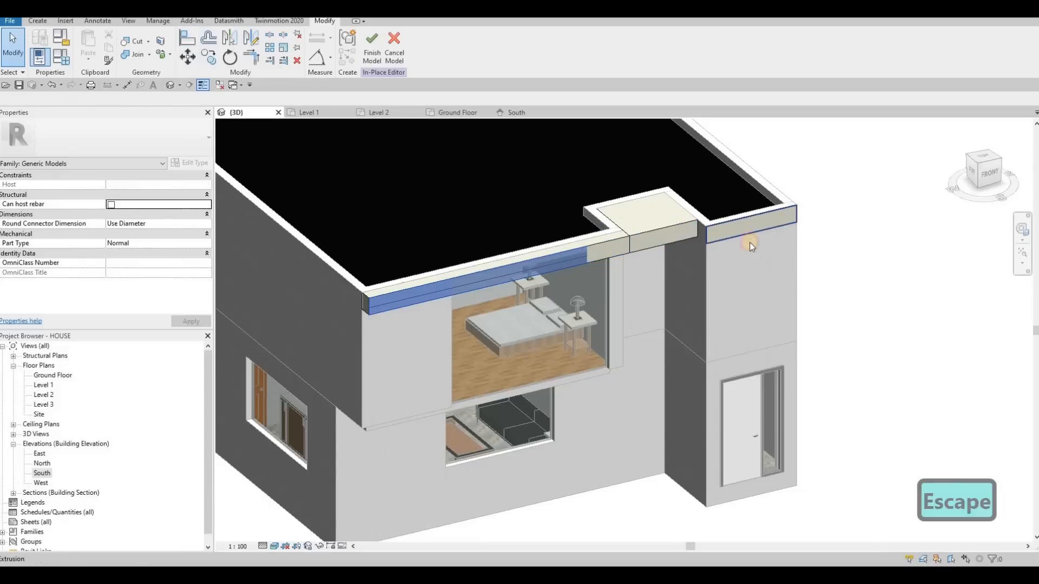
Step: Stretch the entrance band's front face outward so that it projects from the entrance wall
left_click(759, 230)
left_click_drag(762, 229, 757, 231)
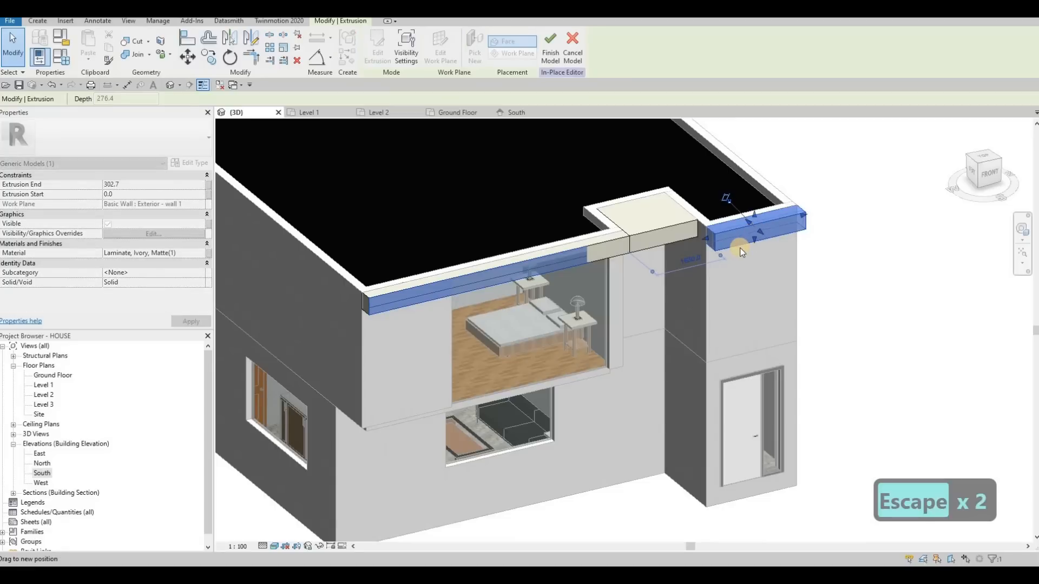
key("Escape")
key("Escape")
Step: Align the front faces of the middle band and the bedroom band with the entrance band's front face
key("a")
key("l")
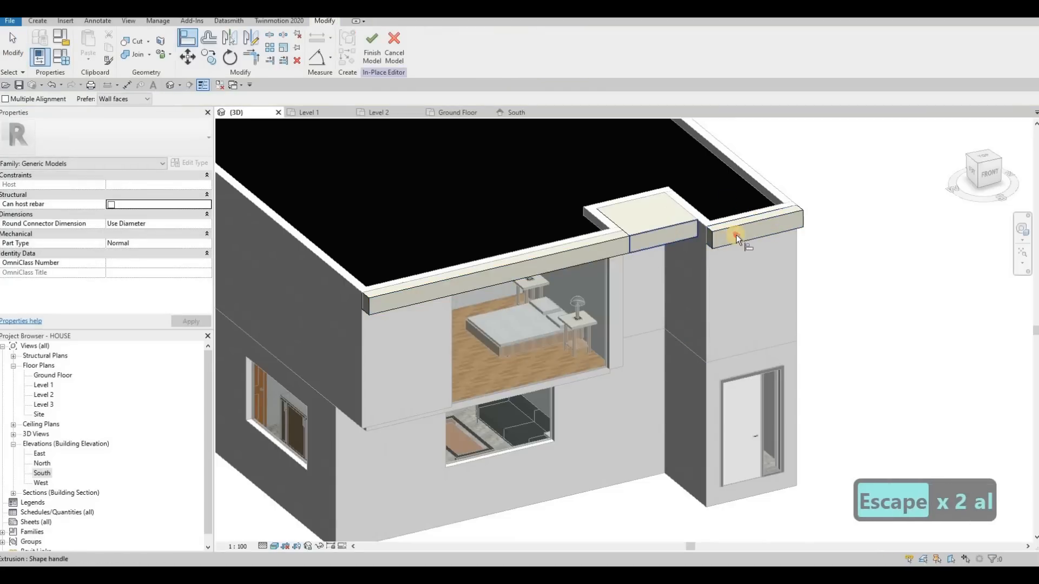
left_click(736, 235)
left_click(668, 243)
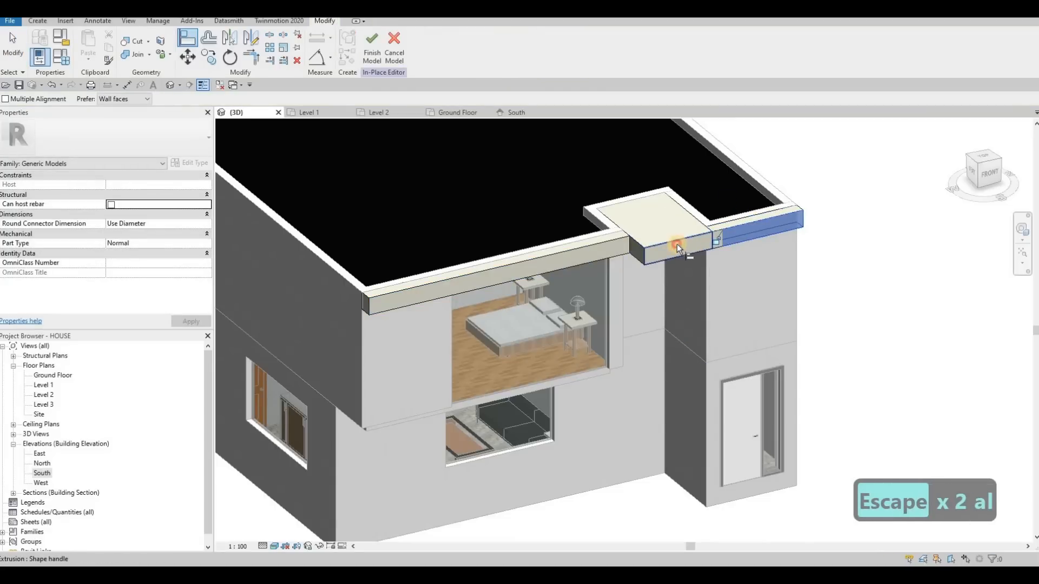
left_click(677, 245)
left_click(592, 251)
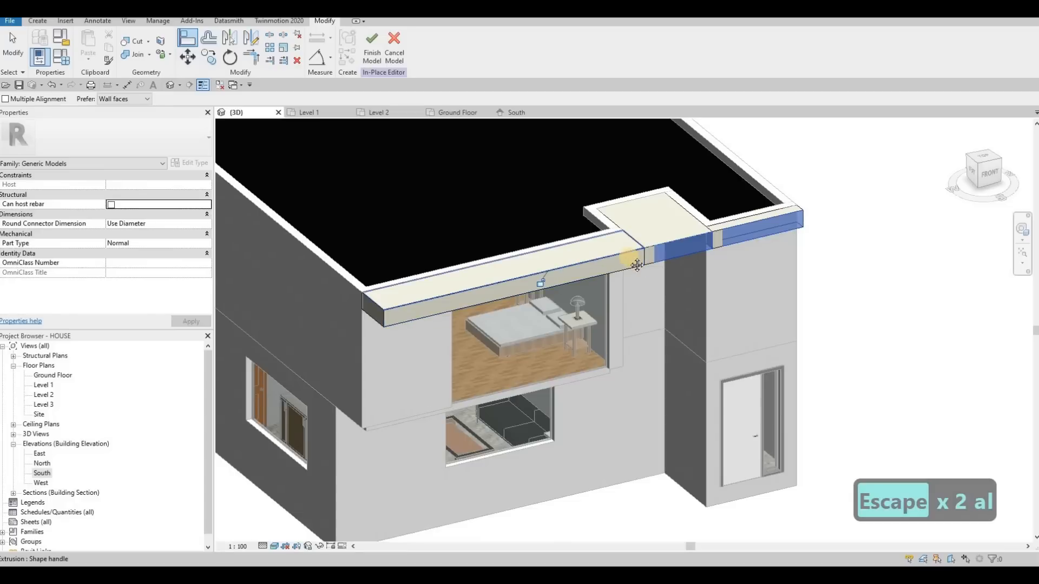
Step: Check the joined bands from the front and finish the in-place model
scroll(637, 266, "down", 3)
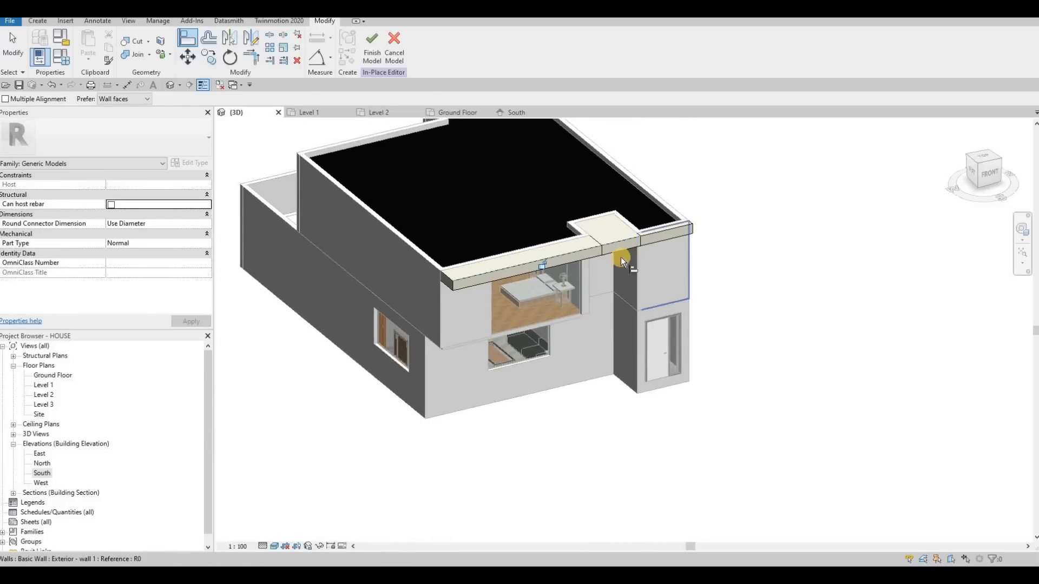
middle_click_drag(621, 257, 647, 275, "shift")
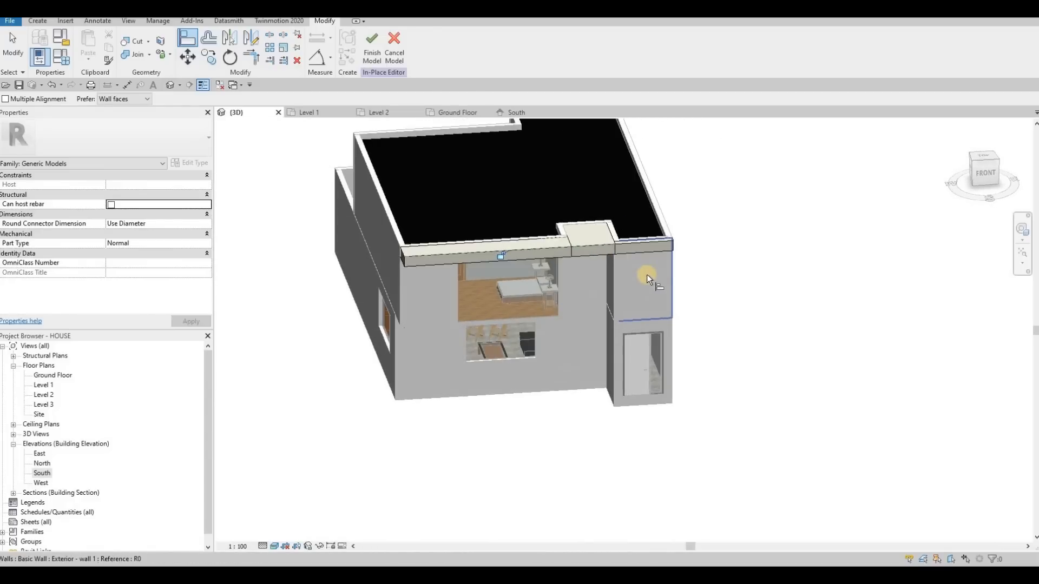
left_click(628, 308)
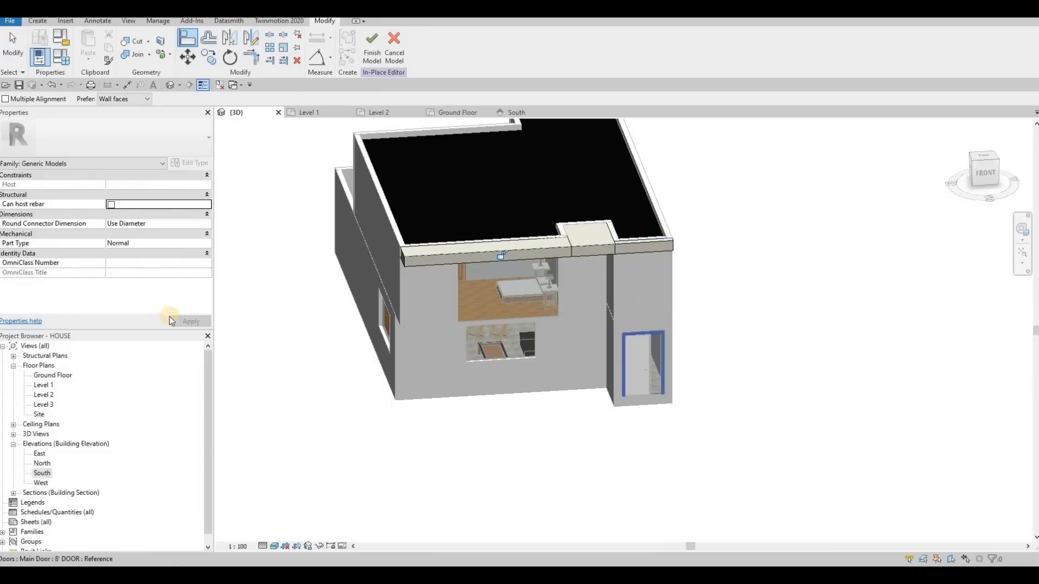
left_click(365, 55)
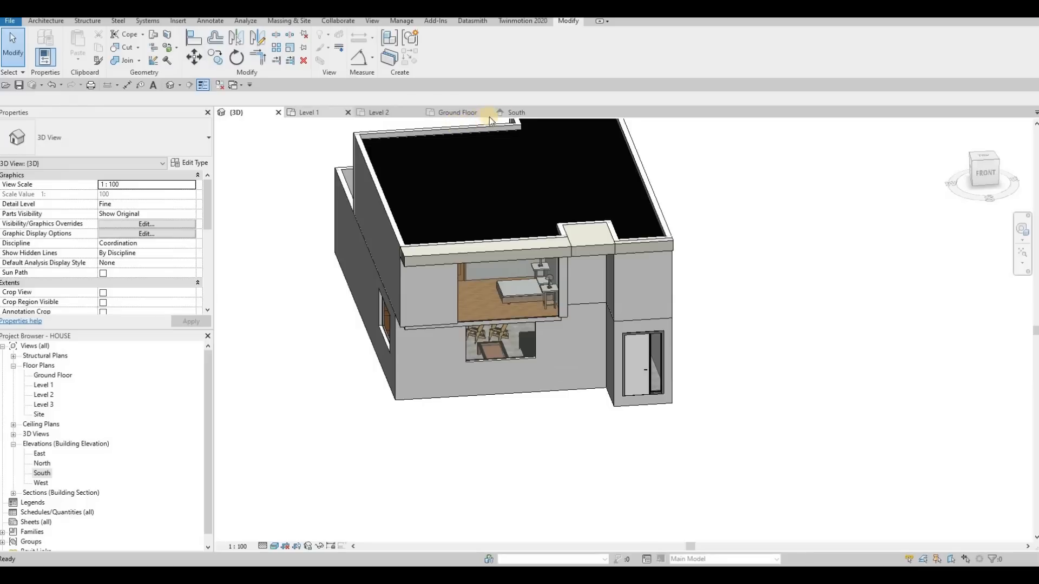
Step: In the South elevation, lower the bedroom curtain wall's top edge to the band's underside, a Top Offset of -200 mm
left_click(509, 112)
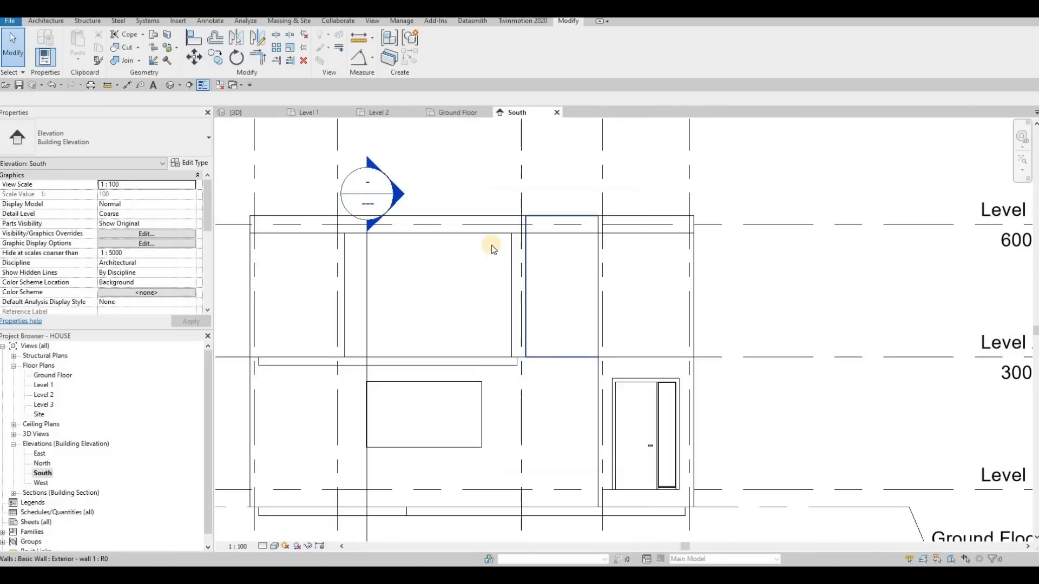
scroll(492, 246, "down", 2)
left_click(465, 219)
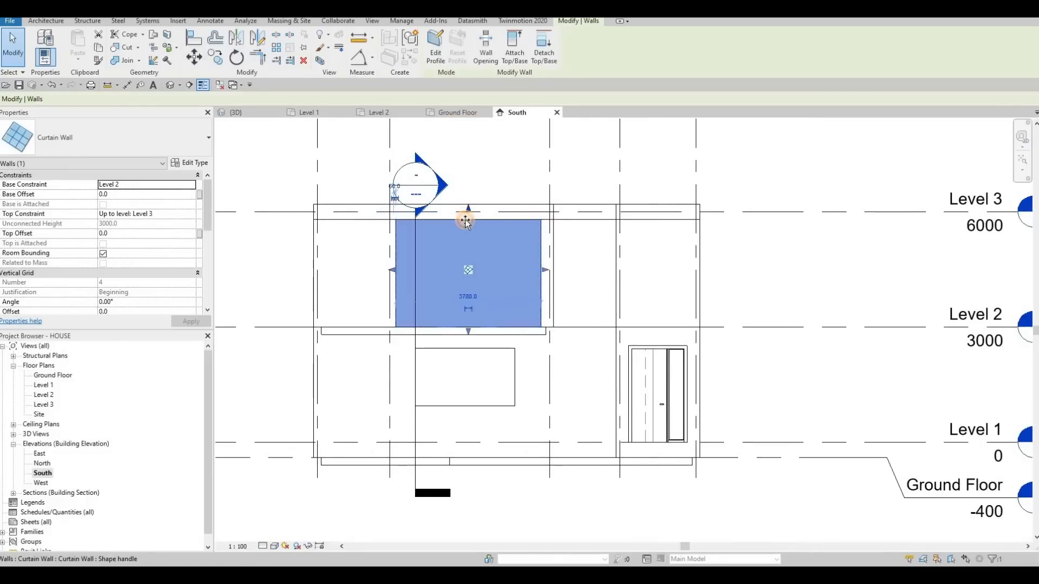
left_click_drag(465, 221, 531, 242)
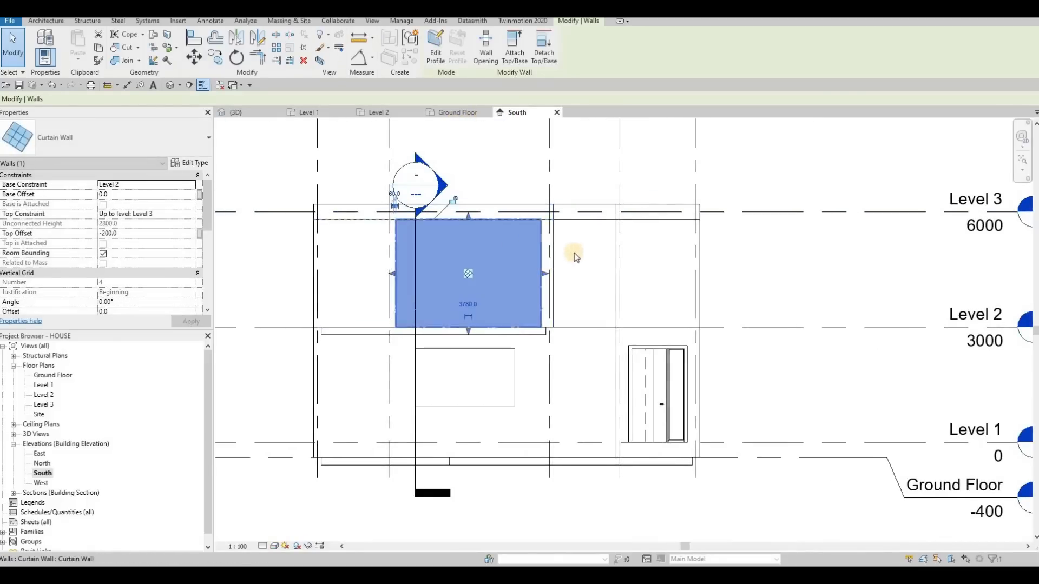
Step: Stretch the bedroom curtain wall's entrance-side edge to the wall's outer corner and check the facade in the 3D view
scroll(557, 259, "up", 2)
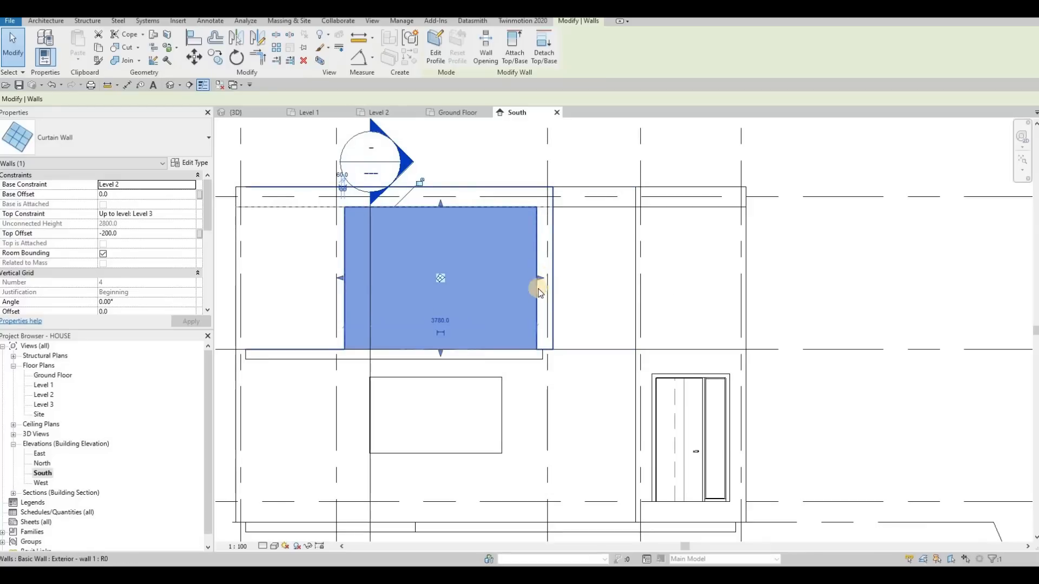
scroll(546, 281, "up", 2)
left_click_drag(556, 278, 558, 284)
key("Escape")
scroll(558, 283, "down", 2)
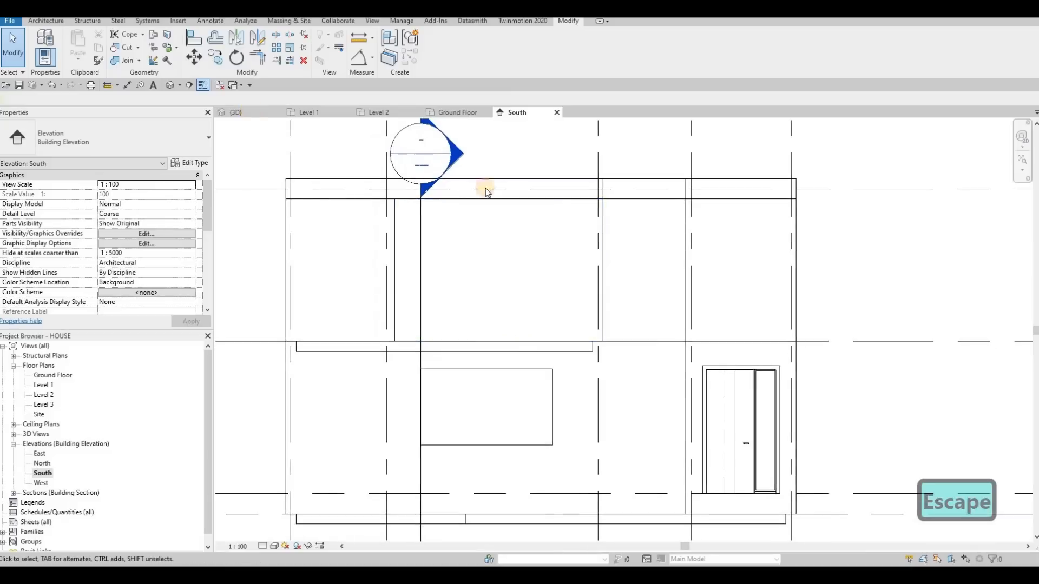
left_click(259, 113)
middle_click_drag(544, 255, 551, 274, "shift")
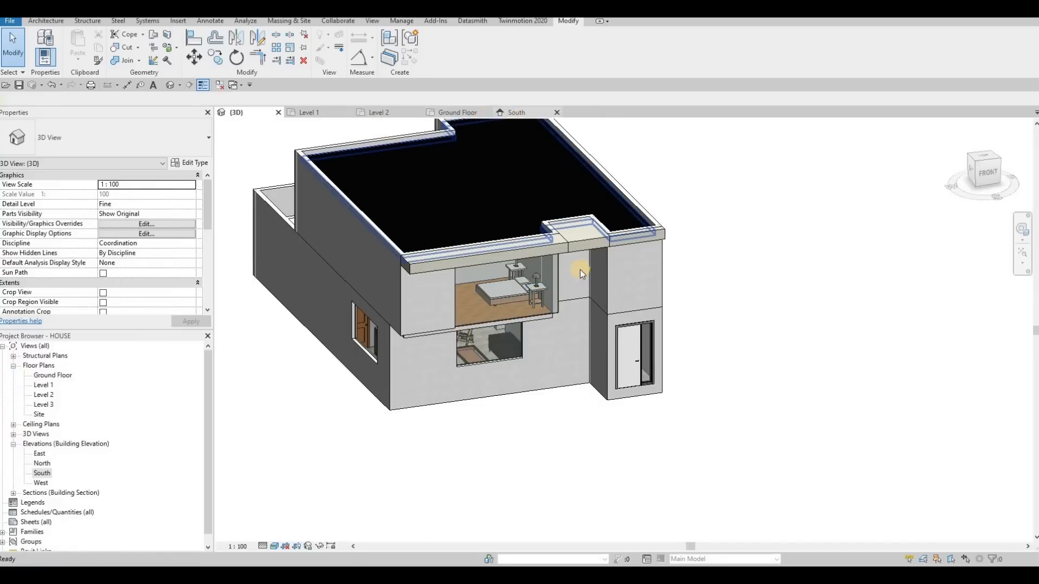
Step: Reopen the bands for in-place editing in the South elevation and start a new extrusion on the Exterior - wall 1 plane
scroll(579, 223, "down", 1)
left_click(576, 209)
left_click(442, 61)
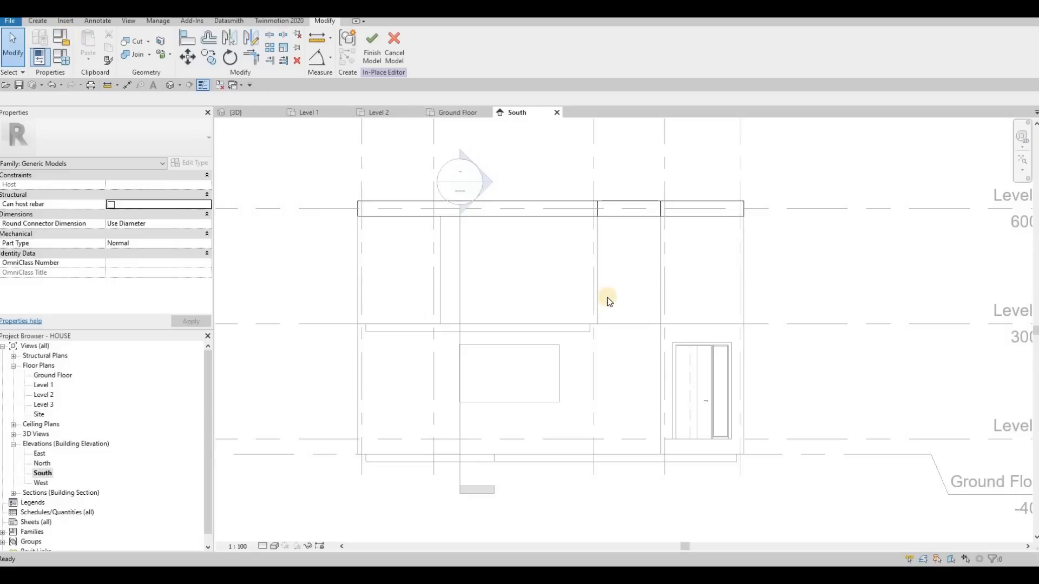
left_click(38, 21)
left_click(90, 46)
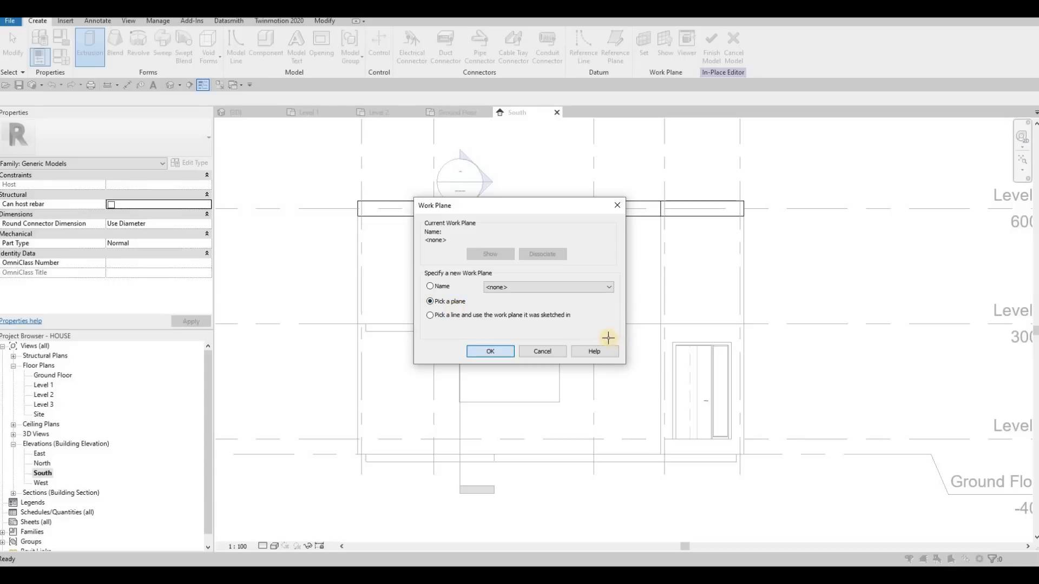
key("Return")
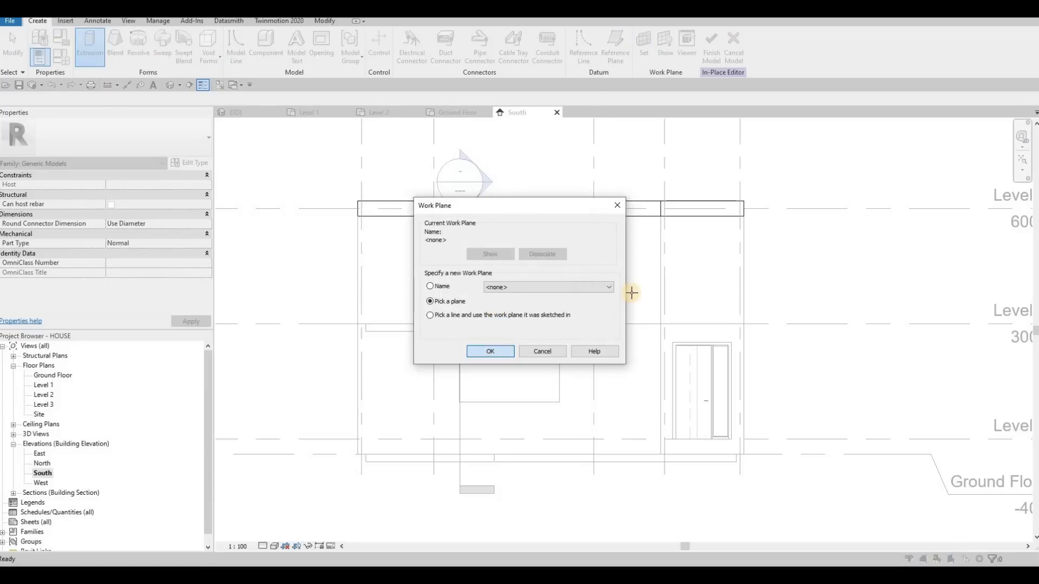
key("Return")
left_click(598, 244)
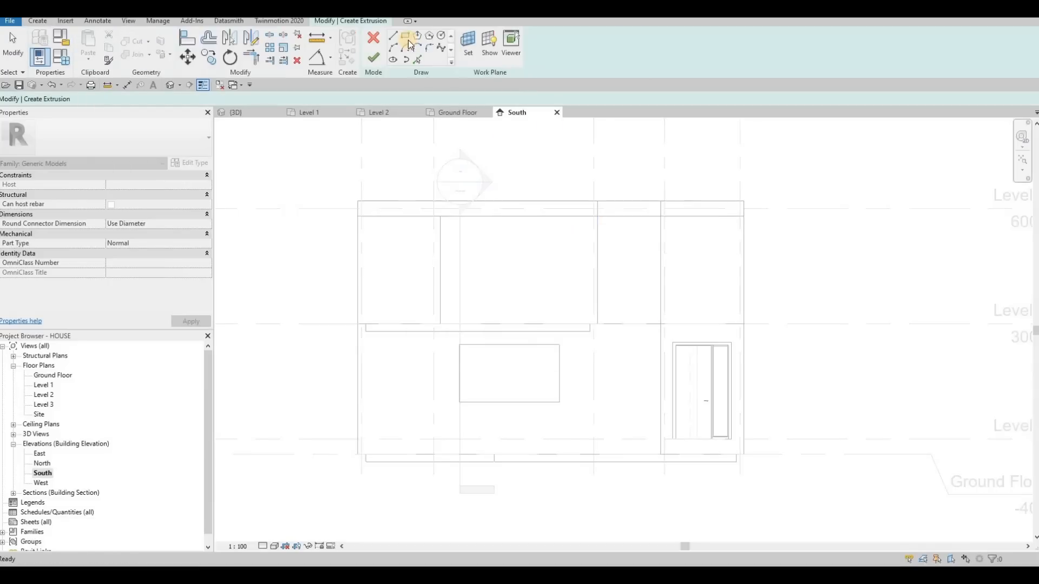
Step: Sketch a rectangle 1630 mm wide below the Level 2 line between the bedroom and entrance walls, and set its height to 400 mm
left_click(598, 323)
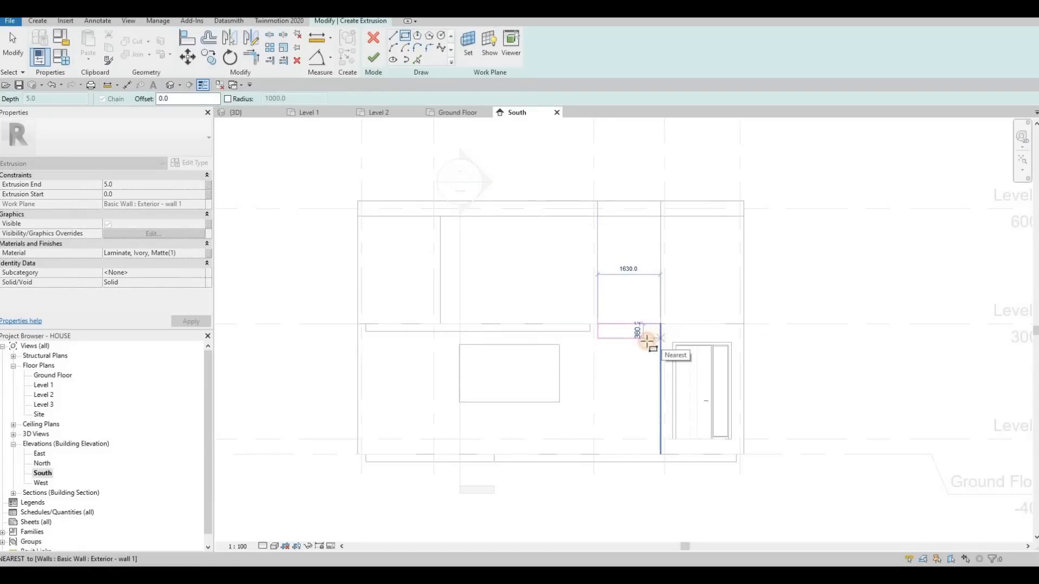
left_click(638, 346)
key("Escape")
key("Escape")
left_click(673, 335)
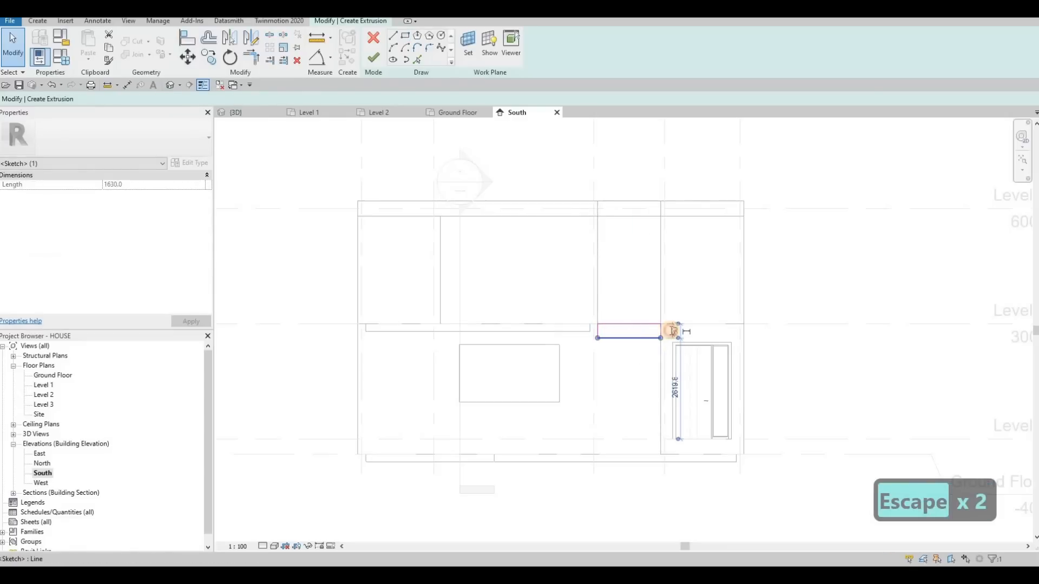
type("400")
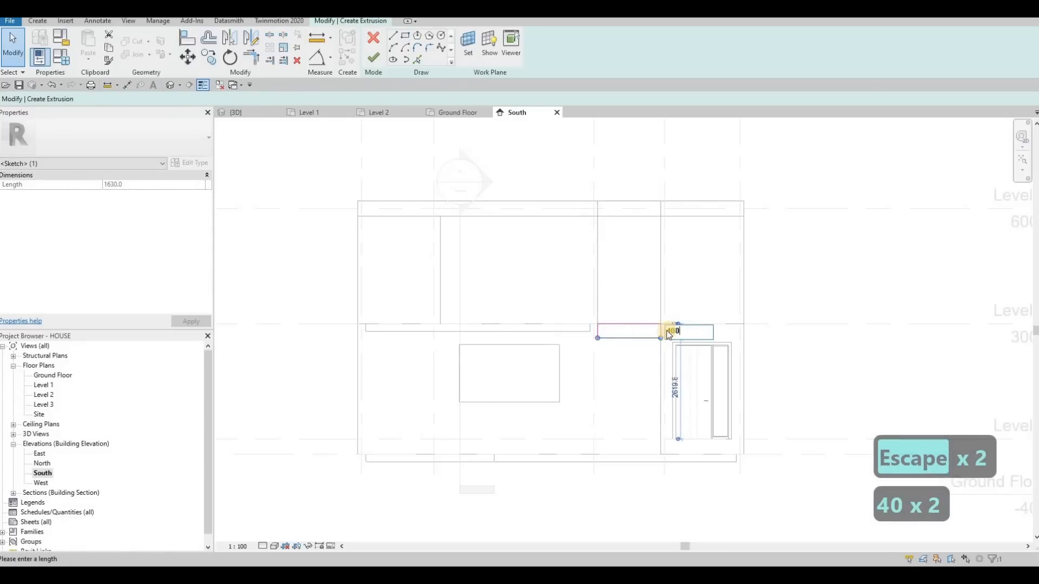
key("Return")
key("Escape")
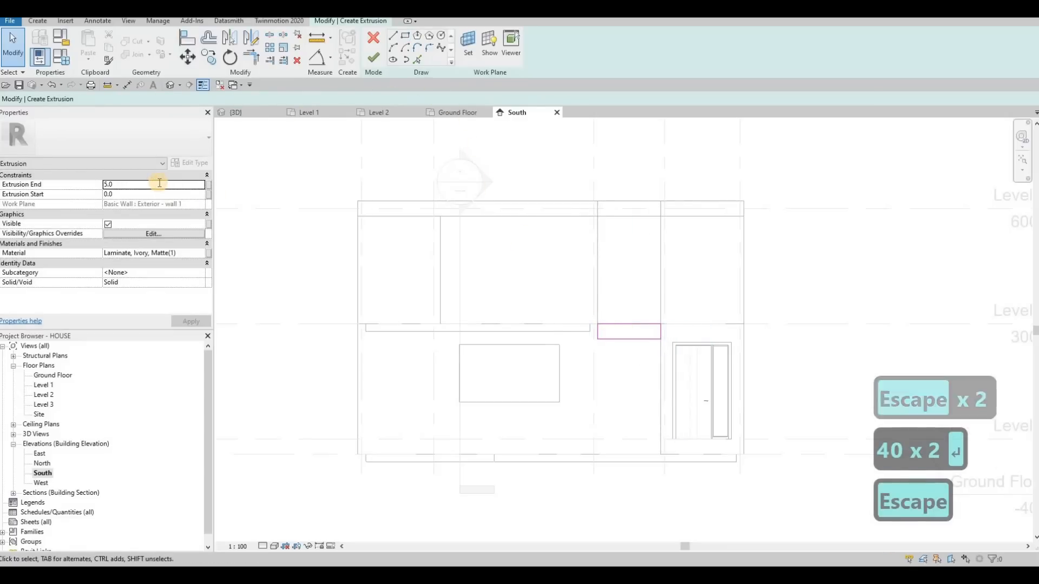
Step: Set the Extrusion End of the new band between the bedroom and entrance walls to 600 and finish the extrusion
left_click(160, 183)
type("600")
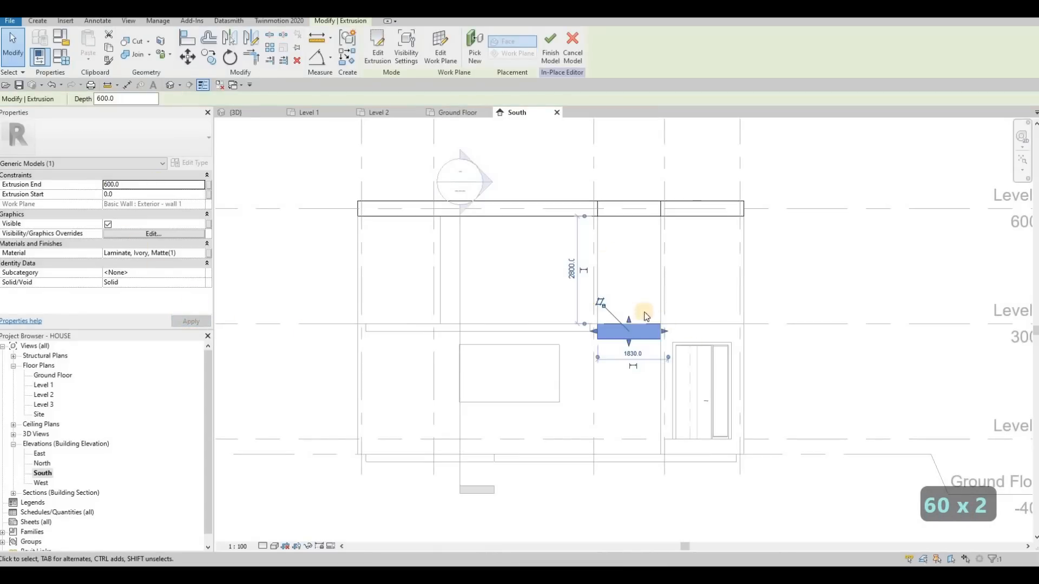
key("Escape")
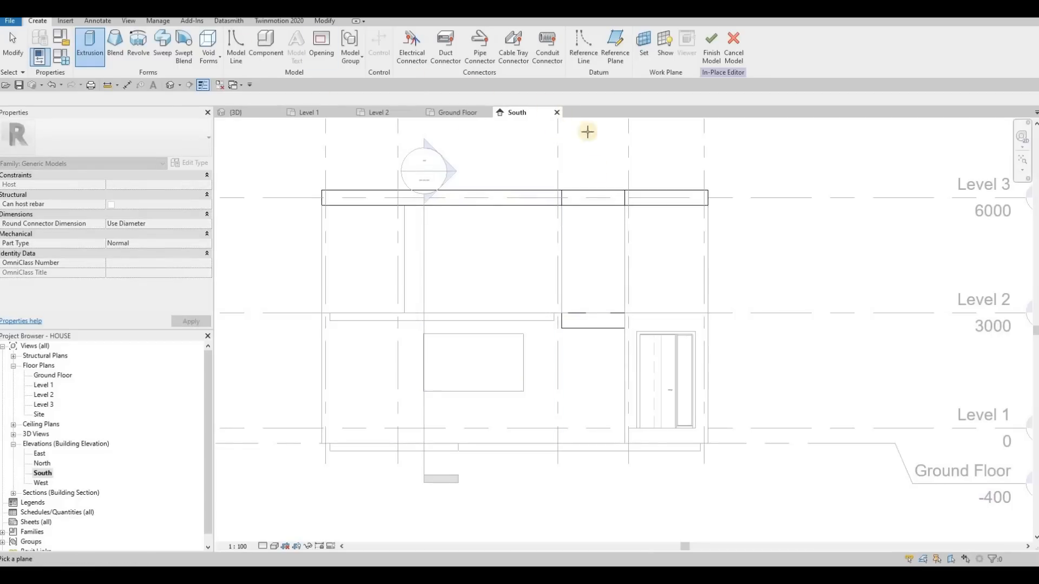
Step: Start an extrusion on the entrance wall's plane and sketch a rectangle 2170 mm wide and about 394 mm high below Level 2 above the door
left_click(649, 302)
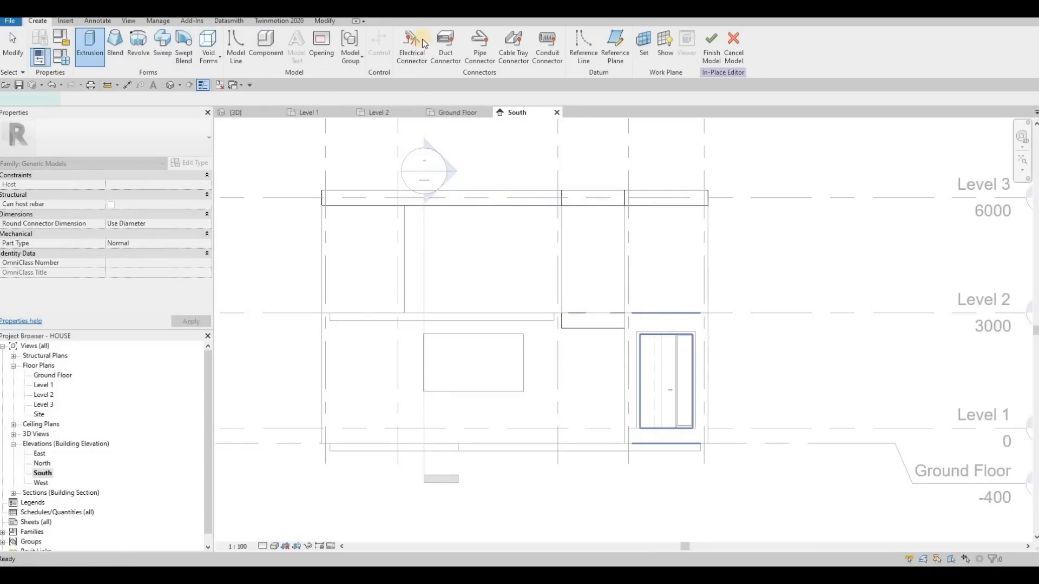
left_click(409, 38)
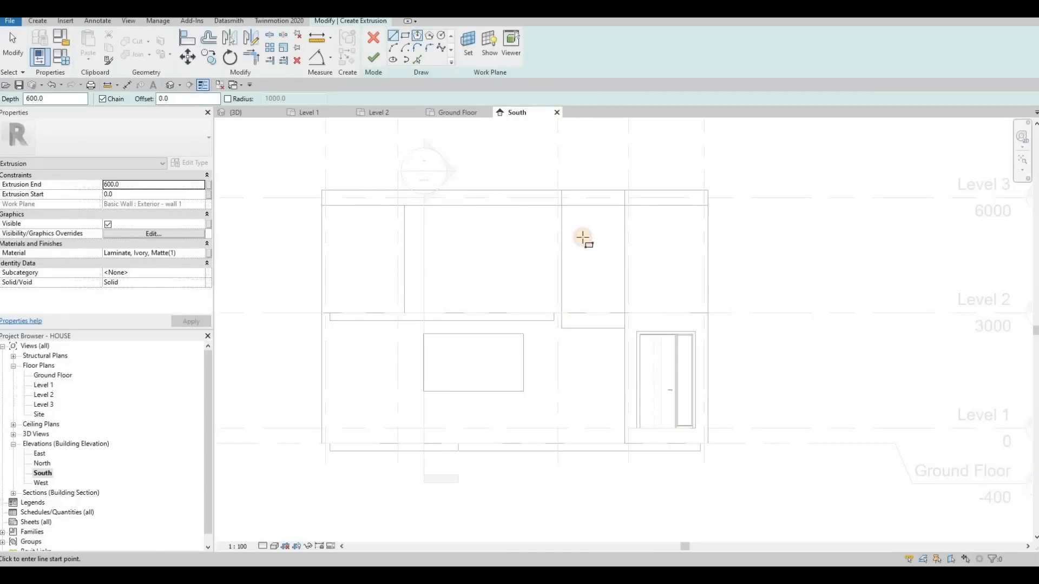
left_click(628, 313)
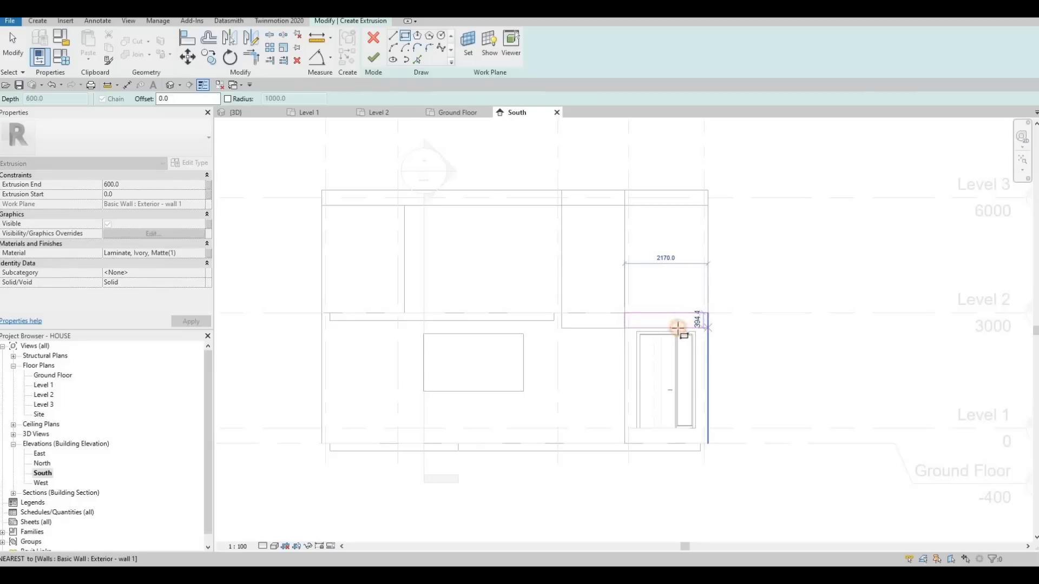
key("Escape")
key("Escape")
Step: Align the entrance band sketch's bottom edge with the neighbouring middle band's underside and finish the extrusion
scroll(614, 320, "up", 2)
key("a")
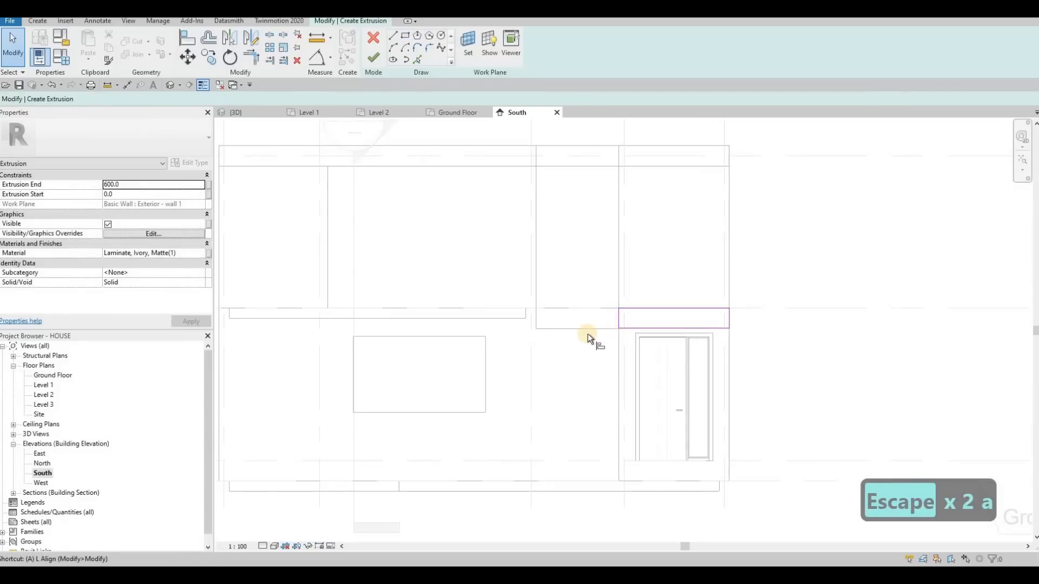
scroll(648, 332, "up", 2)
key("l")
left_click(588, 334)
left_click(647, 333)
left_click(375, 60)
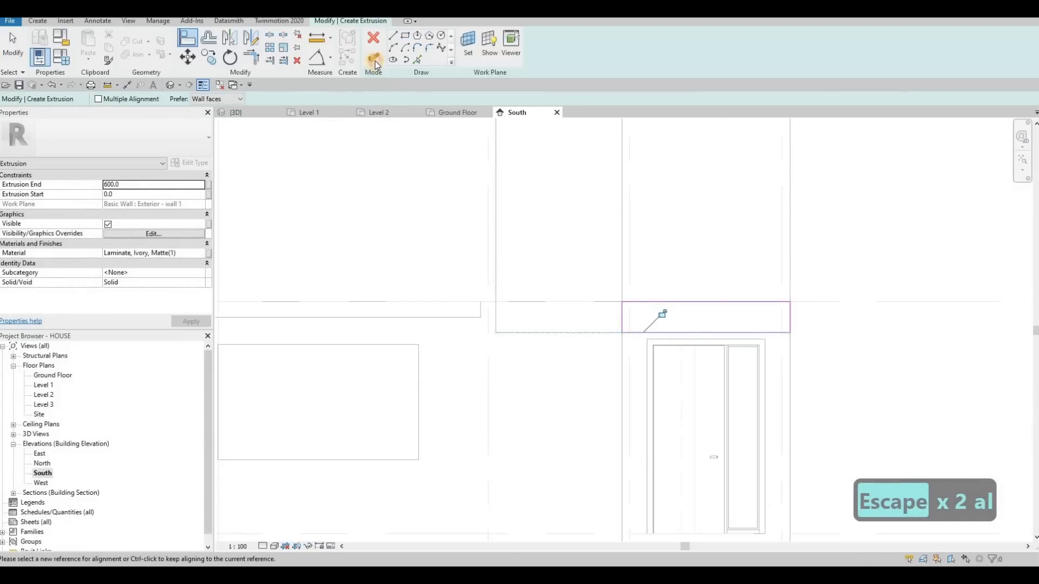
key("Escape")
scroll(704, 277, "down", 2)
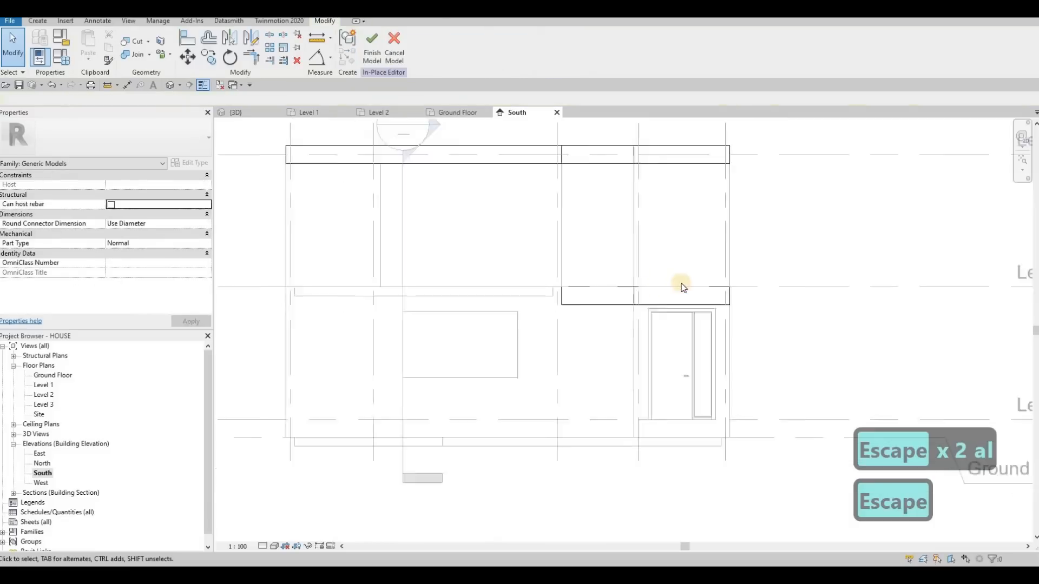
Step: Start another extrusion on the bedroom wall's plane and sketch a rectangle 6240 mm wide and about 368 mm high below Level 2
middle_click_drag(681, 285, 826, 284)
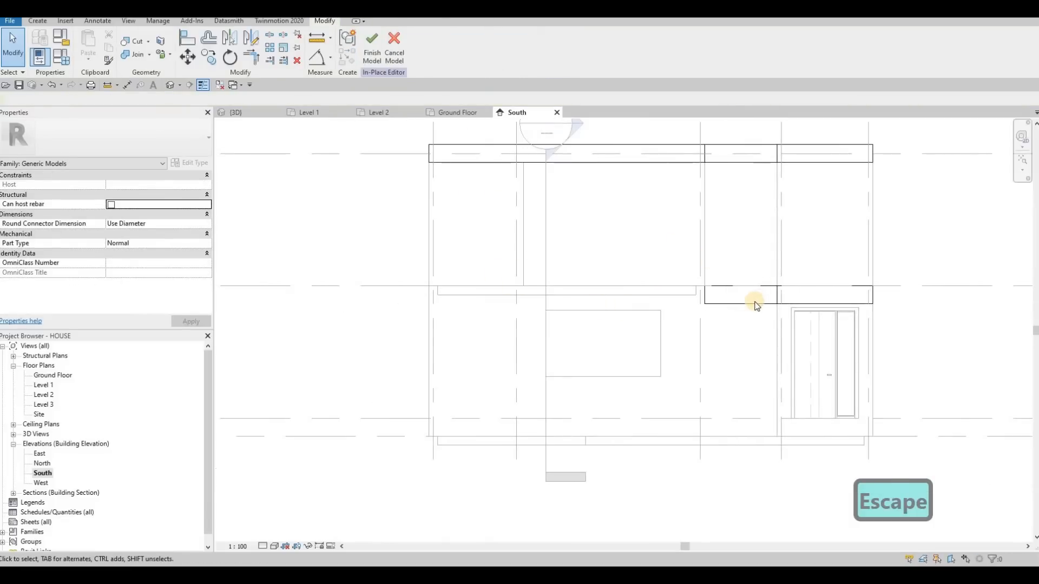
left_click(35, 22)
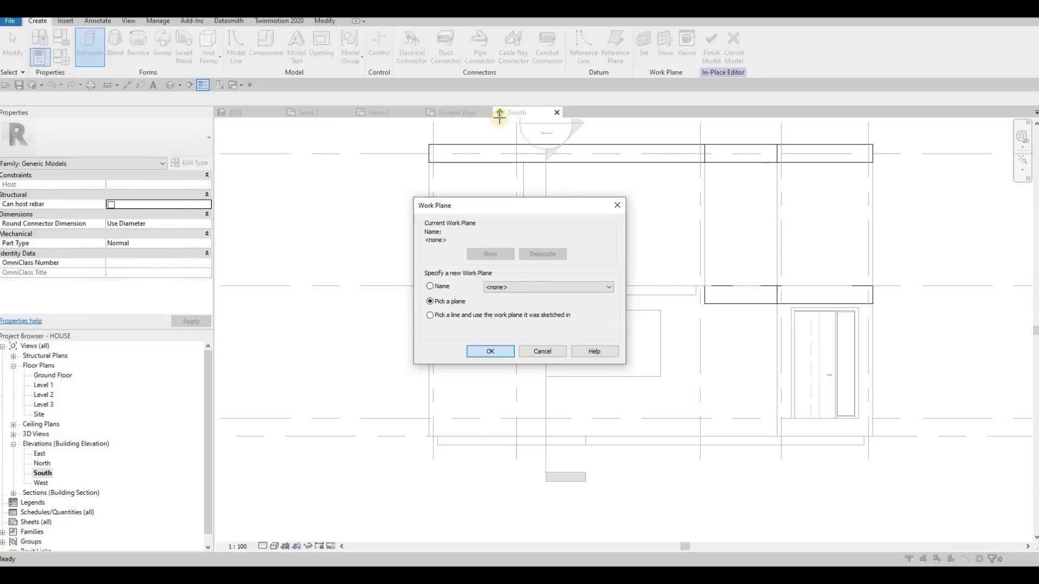
key("Return")
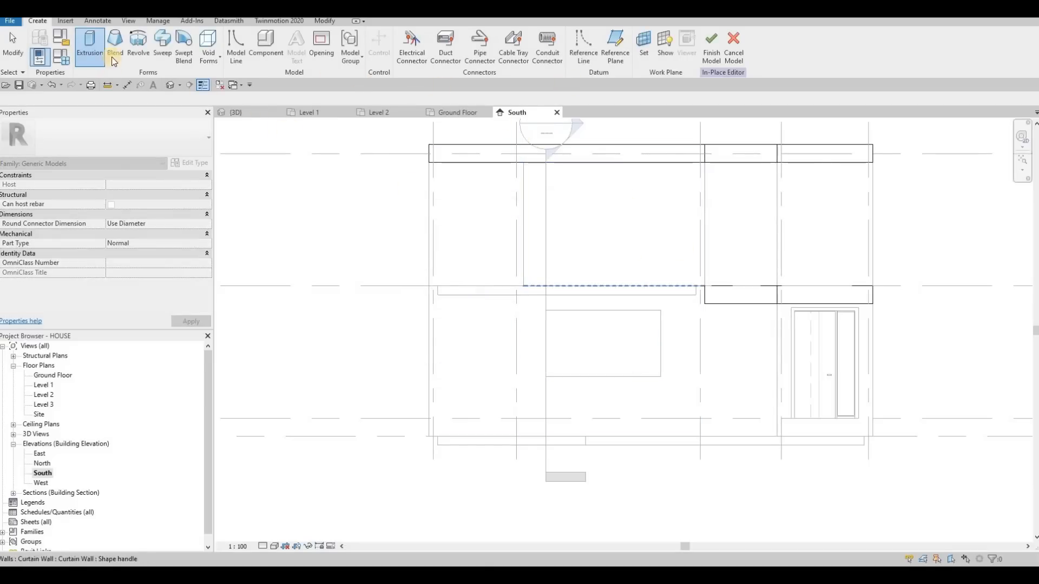
left_click(462, 319)
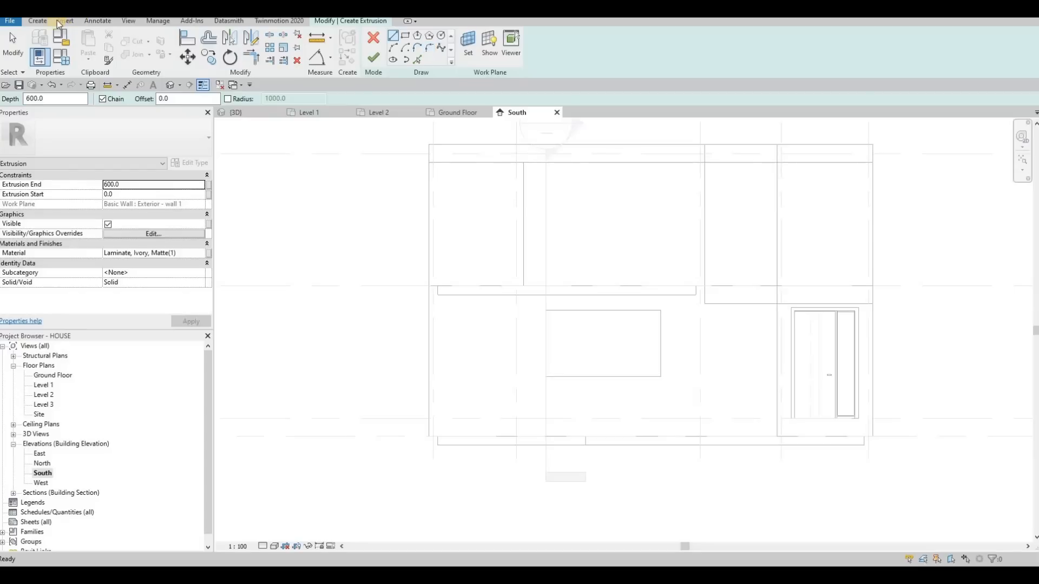
left_click(702, 286)
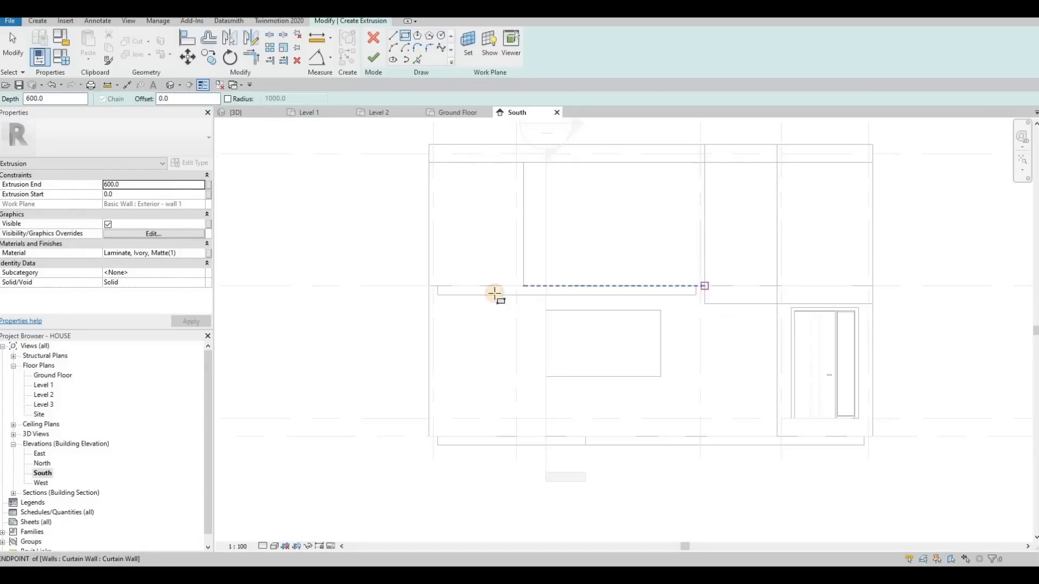
left_click(427, 301)
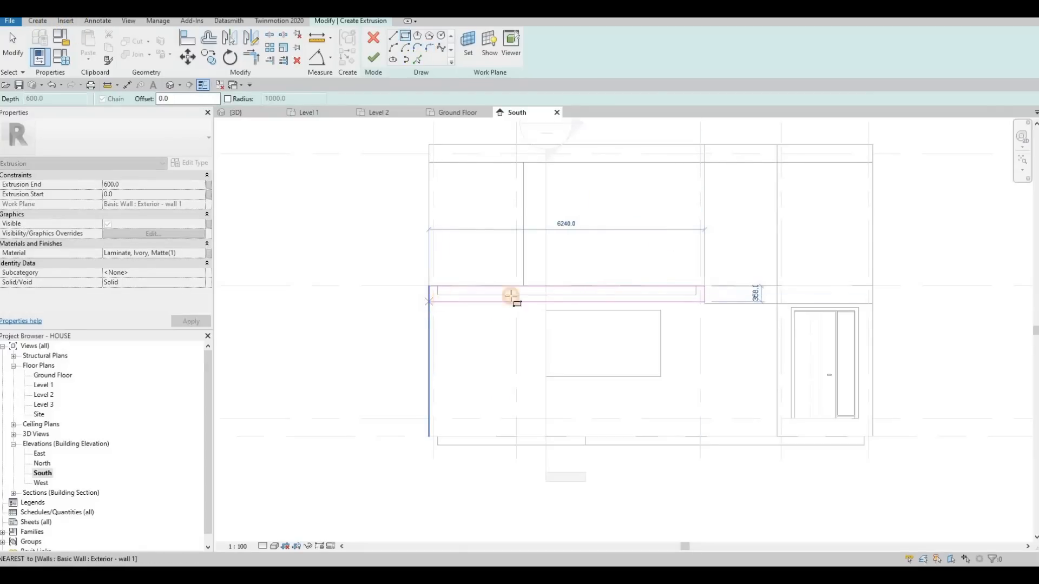
Step: Align the bedroom band sketch's bottom edge with the middle band's underside and finish the extrusion
key("Escape")
key("Escape")
key("a")
key("l")
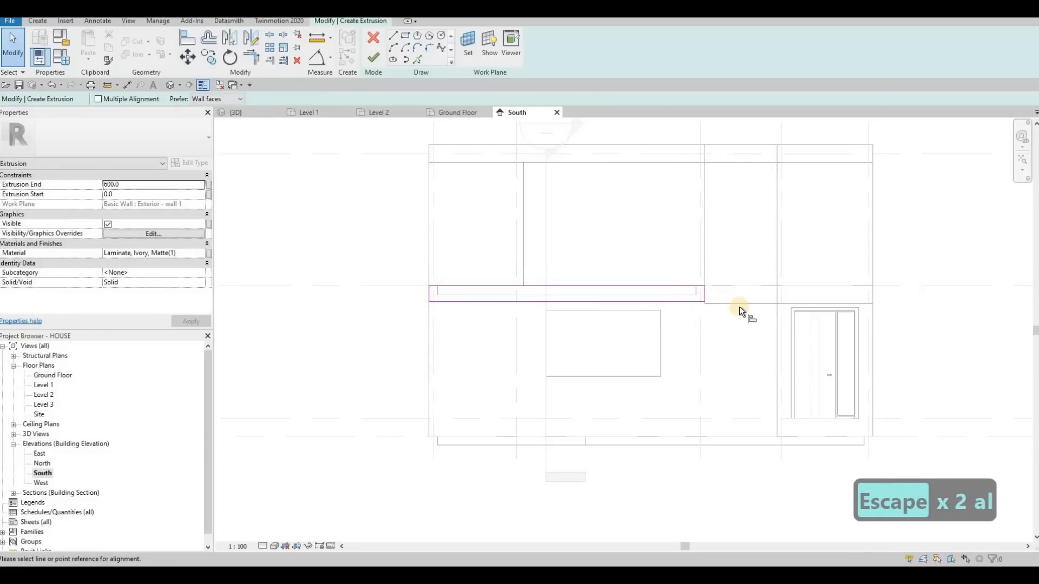
left_click(700, 304)
left_click(698, 301)
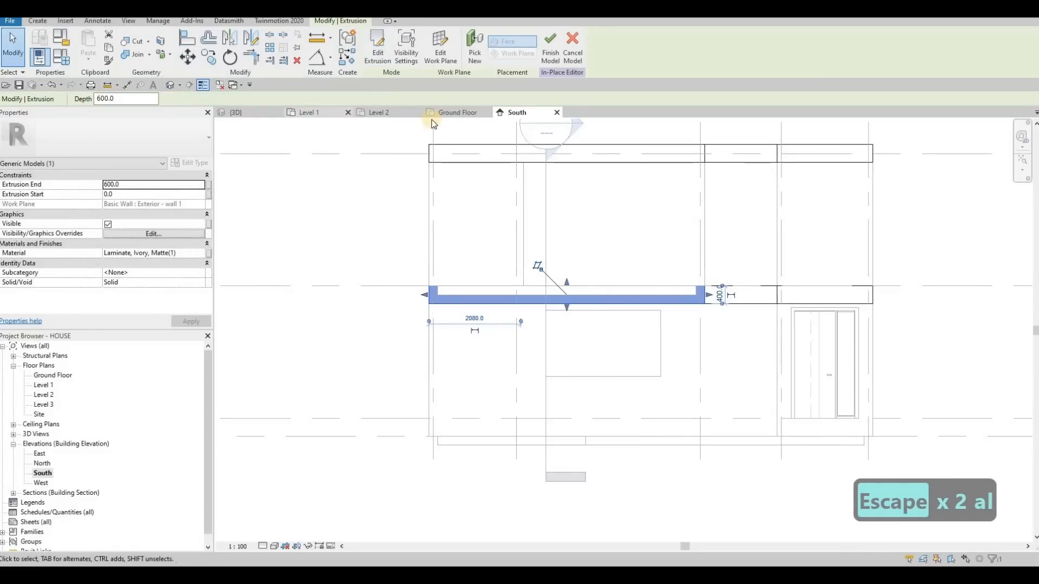
Step: In the 3D view, align the front face of the lower entrance band with the upper entrance band's front face
left_click(250, 115)
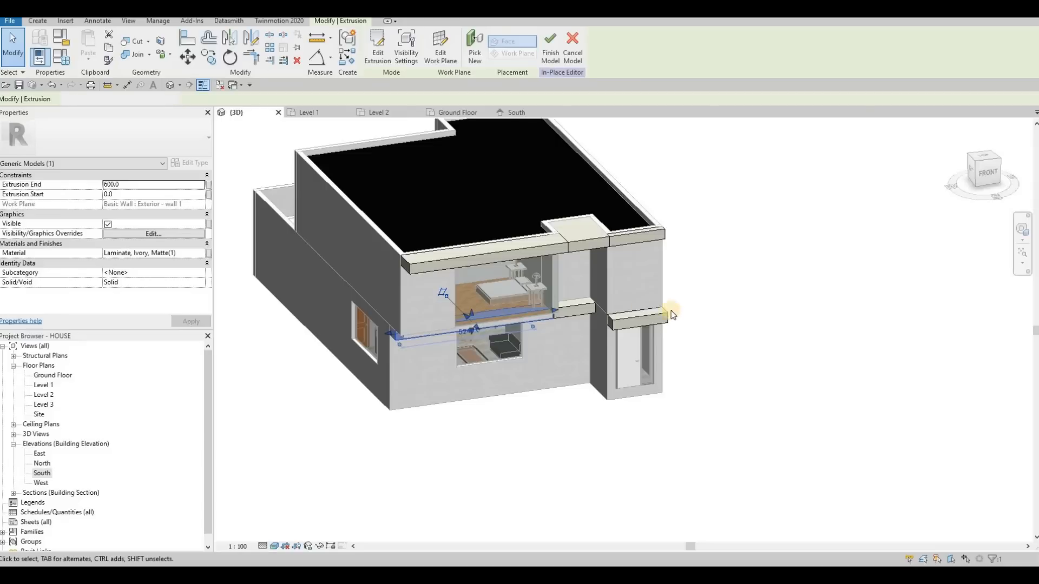
key("Escape")
scroll(623, 283, "up", 5)
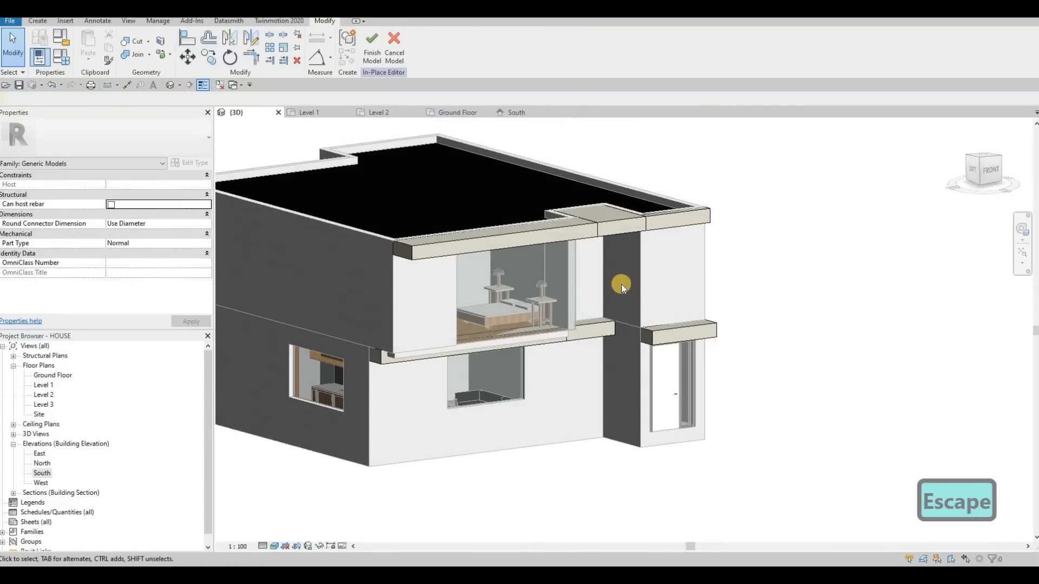
key("a")
key("l")
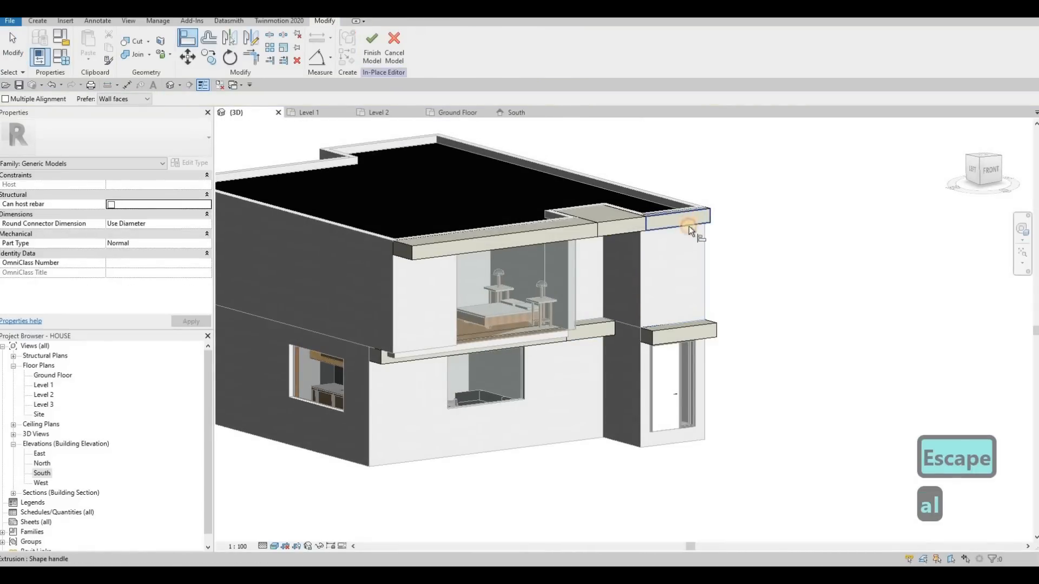
left_click(699, 343)
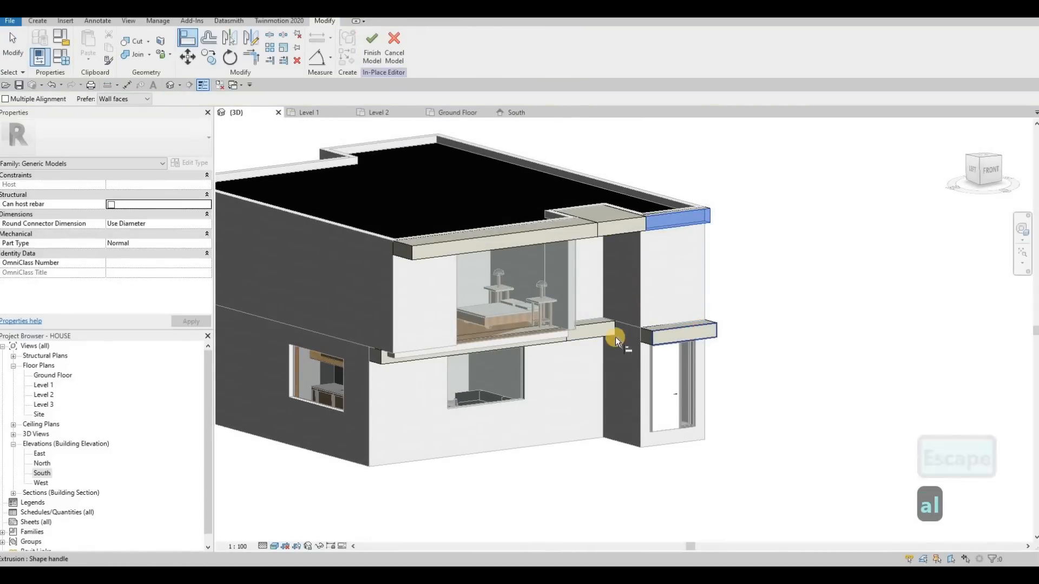
left_click(672, 336)
Step: Align the lower middle and bedroom bands' front faces with the lower entrance band, and inspect the facade from both sides
left_click(624, 338)
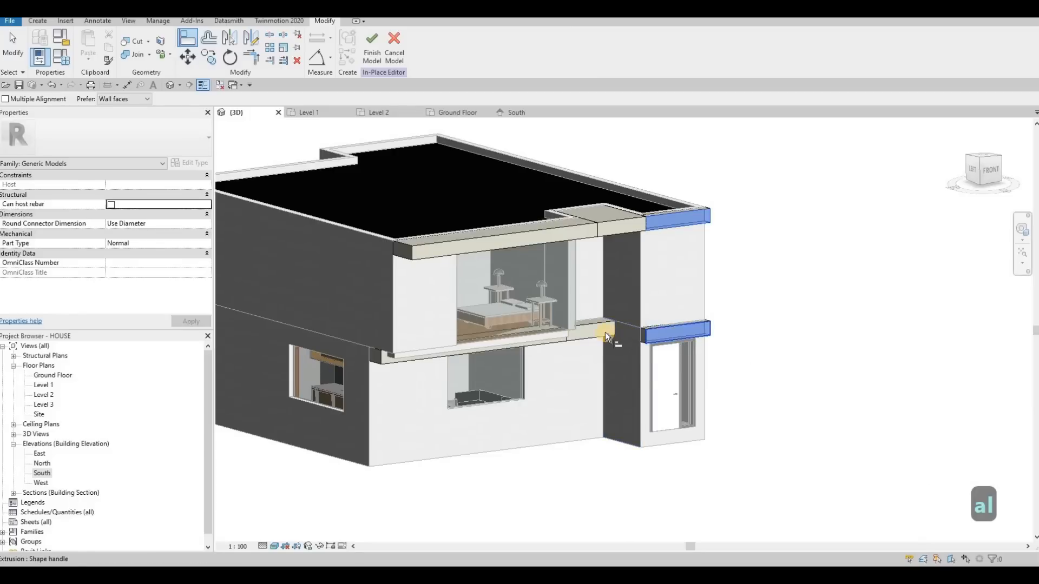
left_click(626, 338)
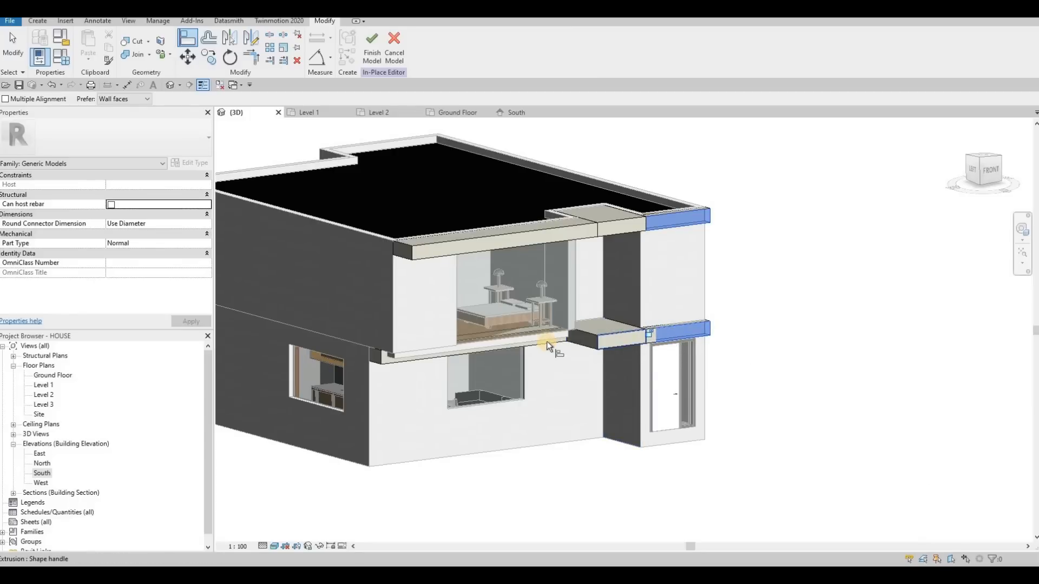
left_click(575, 339)
key("Escape")
key("Escape")
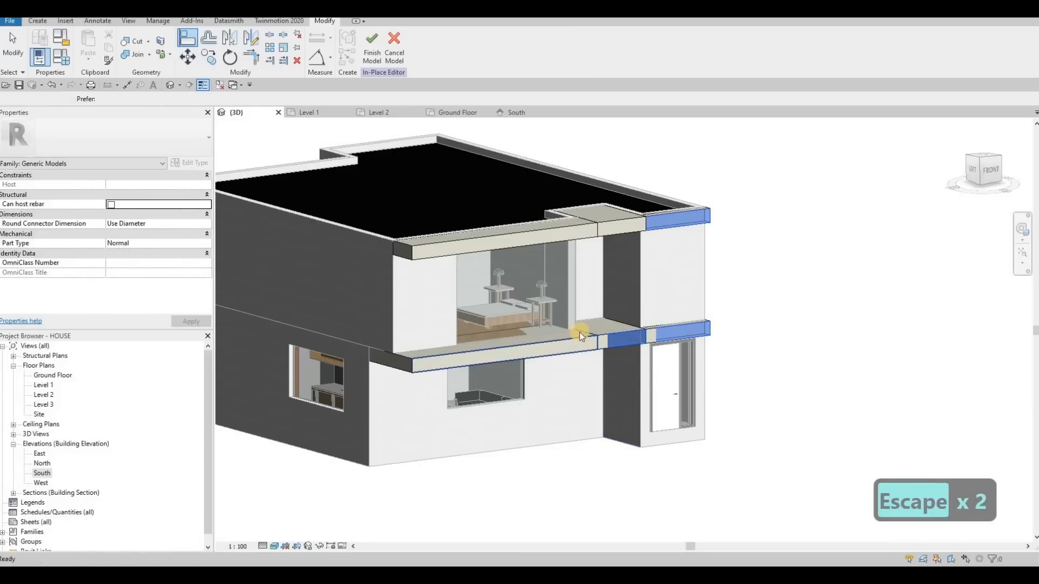
middle_click_drag(579, 335, 537, 212, "shift")
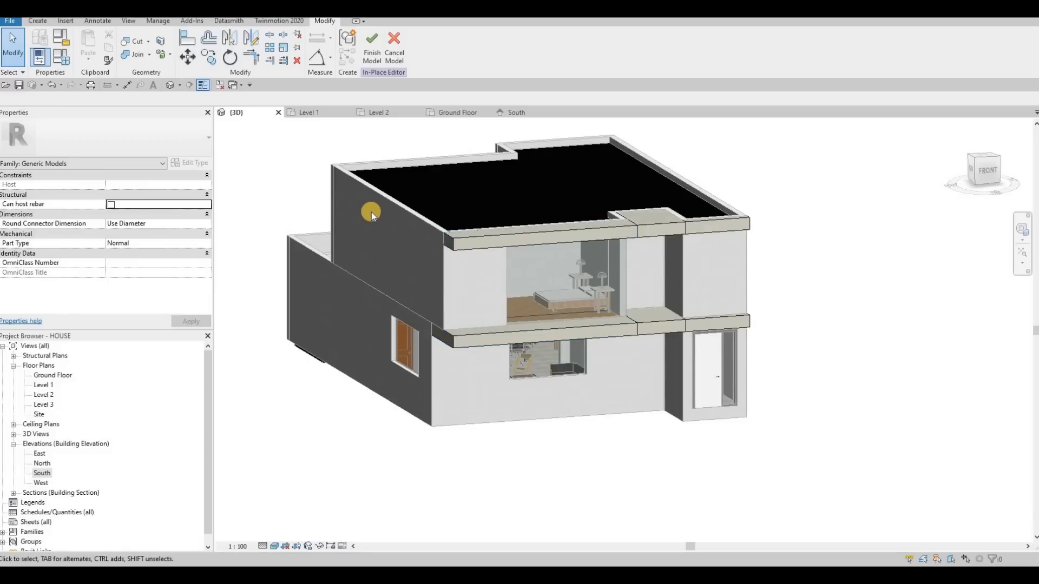
left_click(722, 321)
left_click(763, 305)
middle_click_drag(730, 357, 825, 317, "shift")
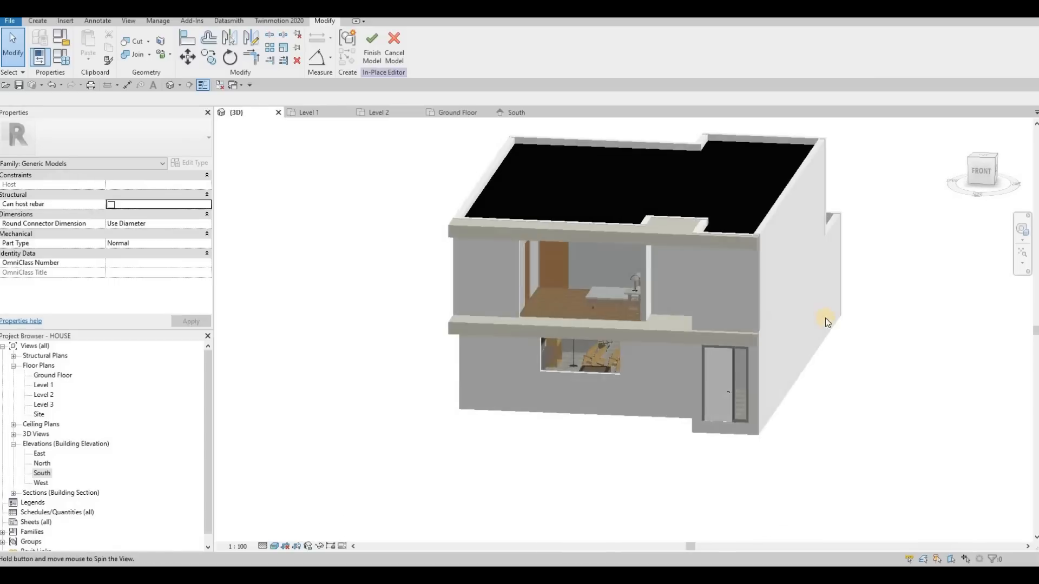
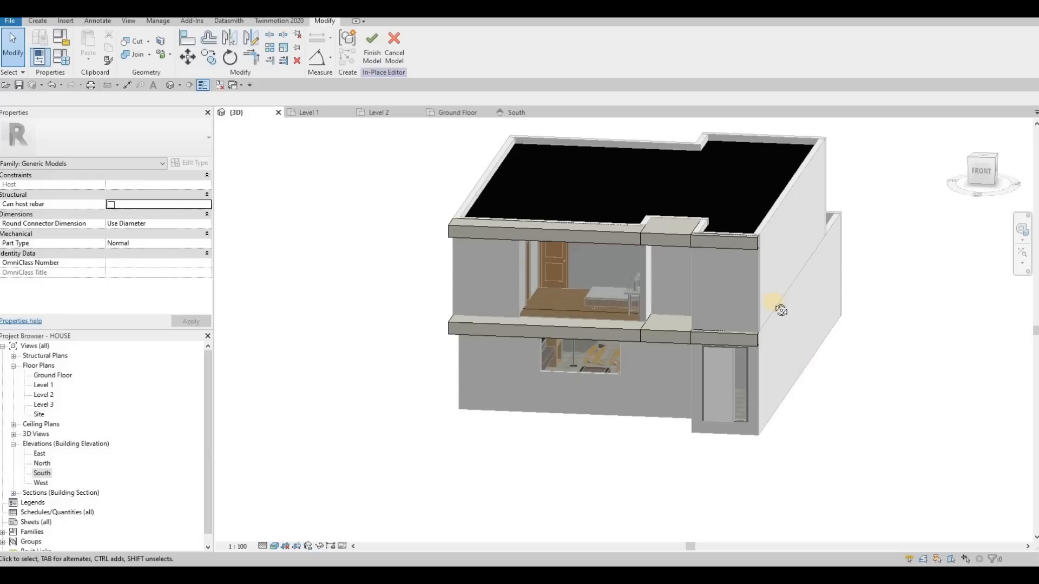
Step: Inspect the house's sides and the front bands from several angles in the 3D view
middle_click_drag(585, 321, 778, 415, "shift")
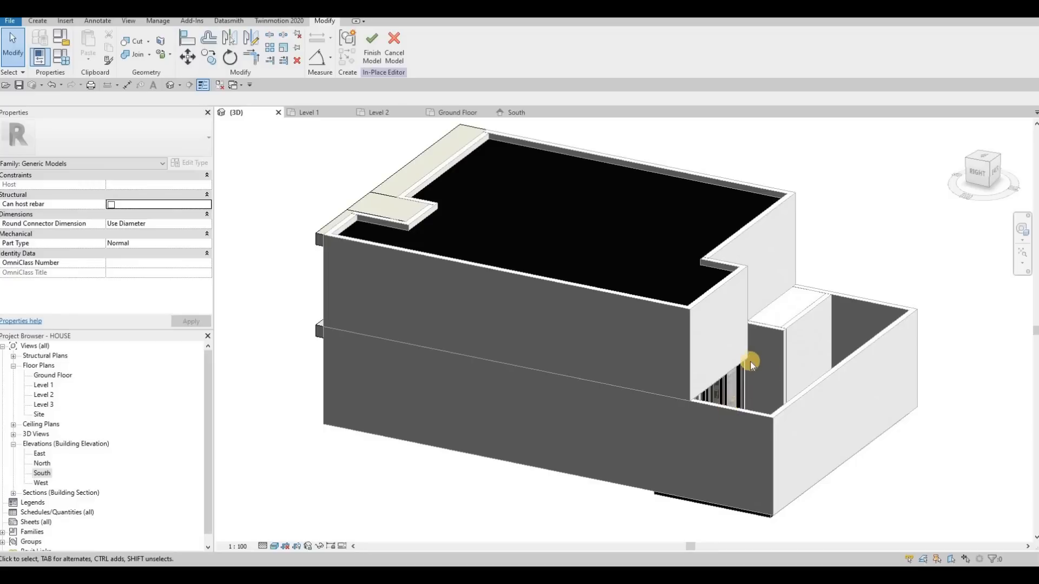
scroll(750, 363, "down", 5)
middle_click_drag(758, 359, 783, 310, "shift")
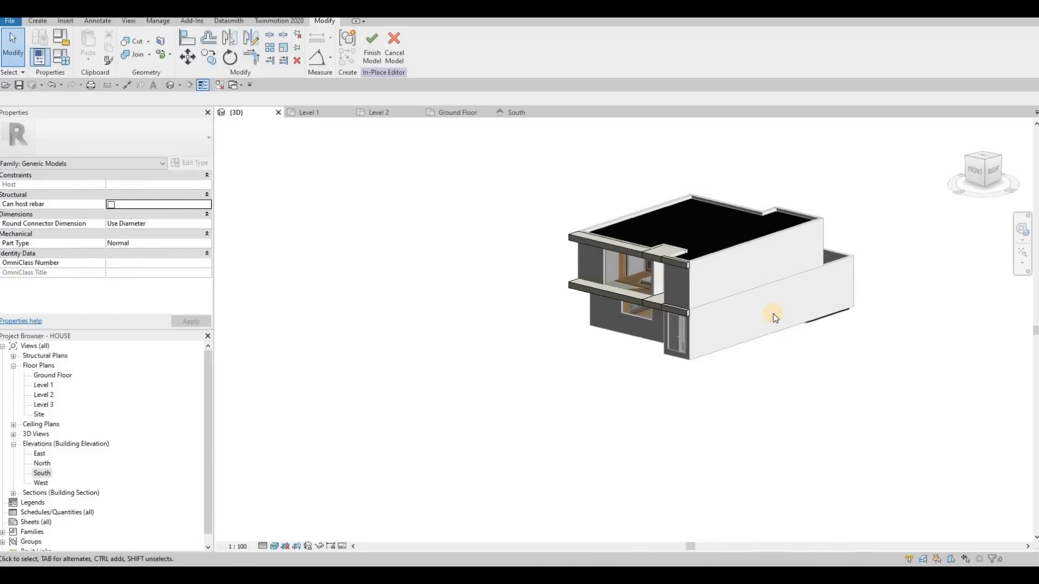
middle_click_drag(802, 348, 695, 301, "shift")
scroll(692, 302, "up", 5)
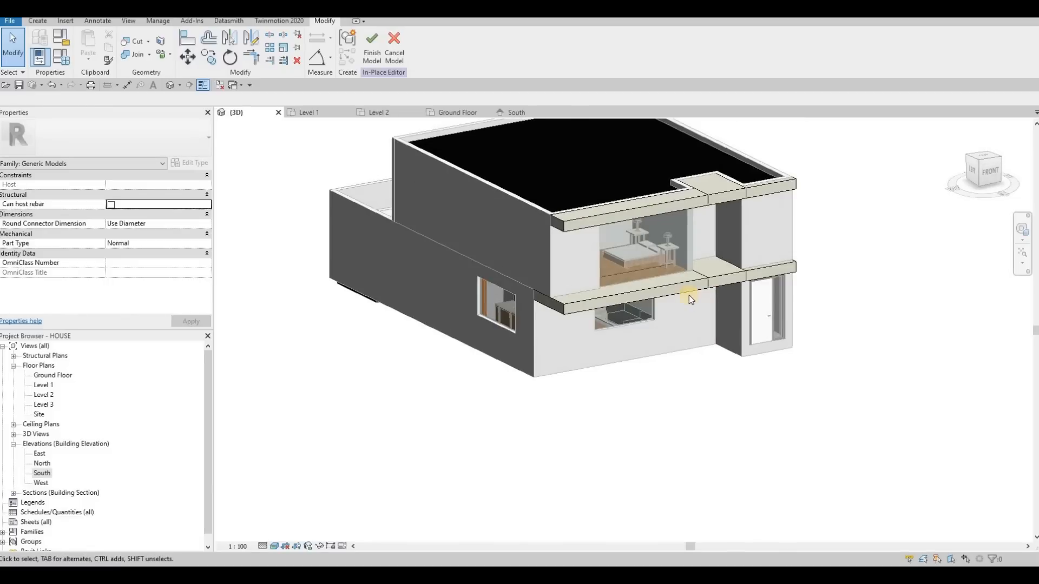
scroll(689, 296, "up", 3)
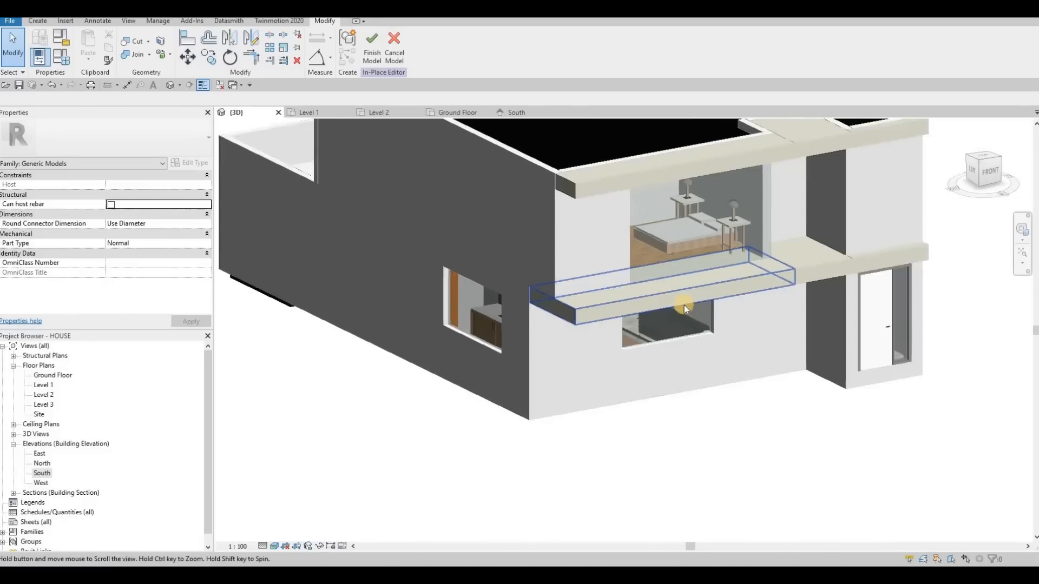
middle_click_drag(684, 305, 534, 284, "shift")
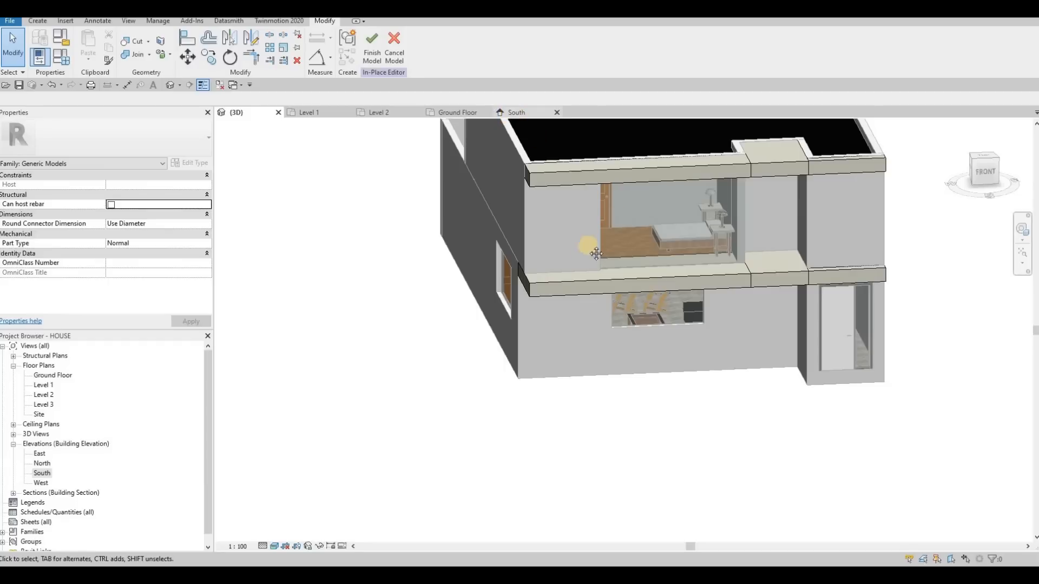
Step: In the South elevation, start an extrusion on the plane of the lower exterior front wall
left_click(514, 114)
scroll(536, 179, "down", 1)
middle_click_drag(536, 180, 604, 141)
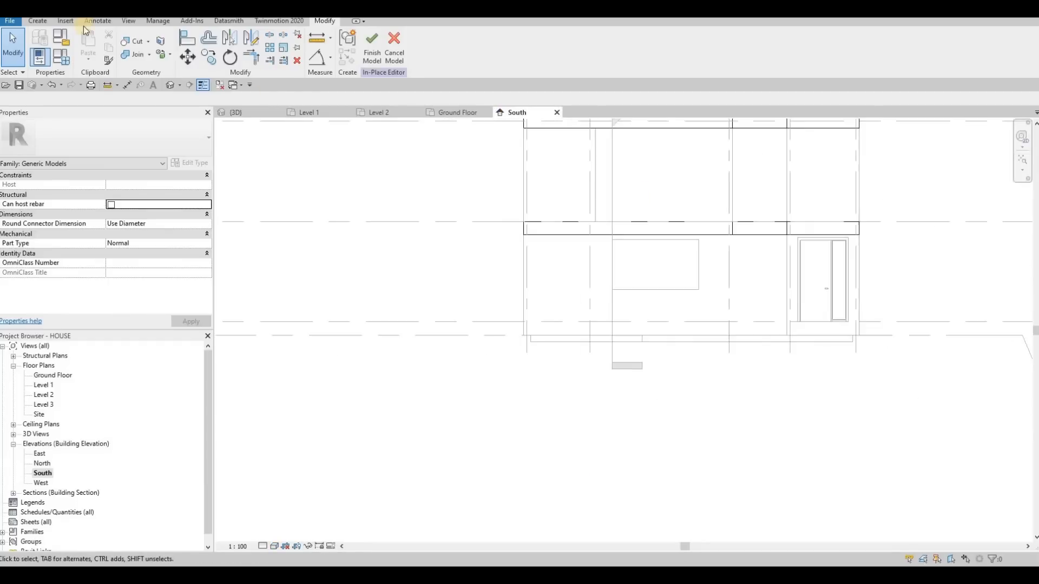
left_click(38, 22)
key("Escape")
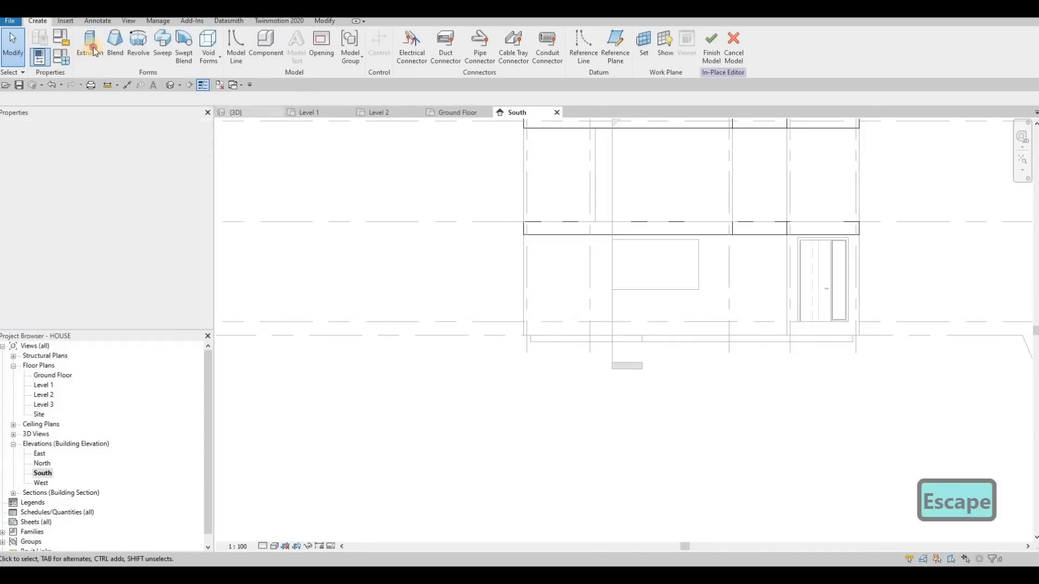
left_click(92, 47)
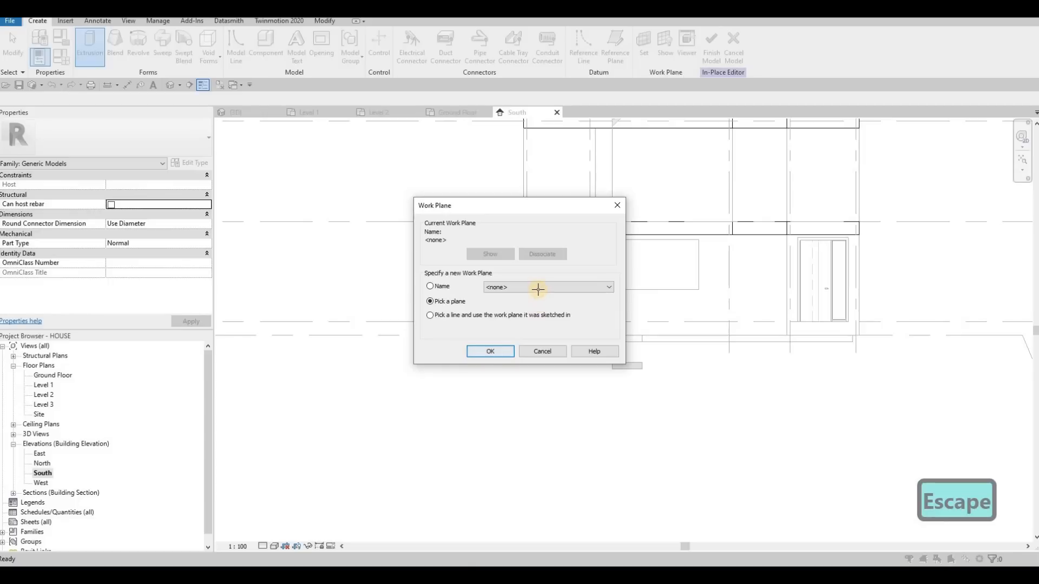
key("Return")
left_click(538, 288)
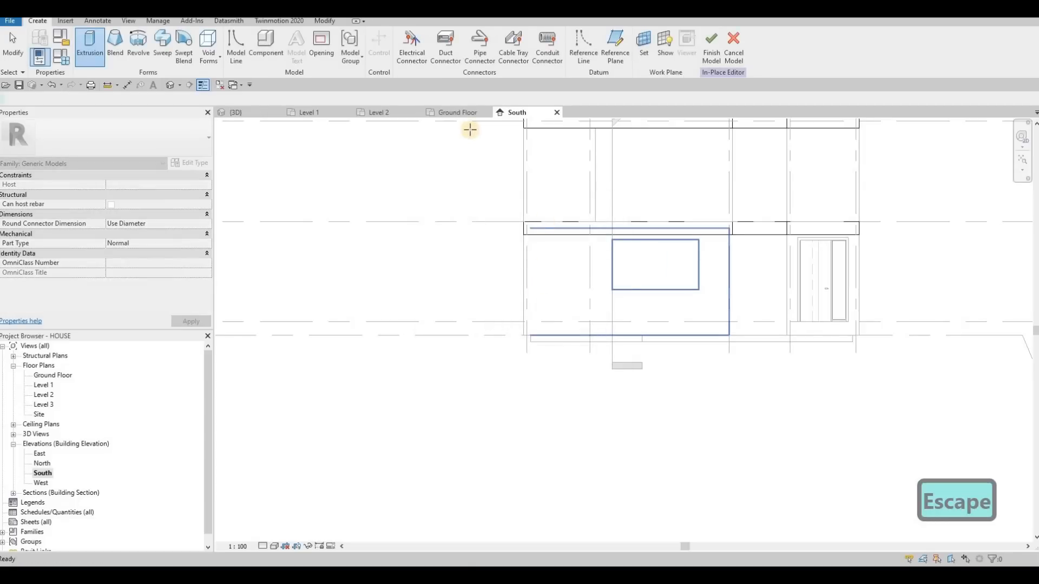
Step: Sketch a rectangle about 548 mm wide and 3000 mm high outside the facade's left edge, from the band's underside down to the wall base
left_click(407, 37)
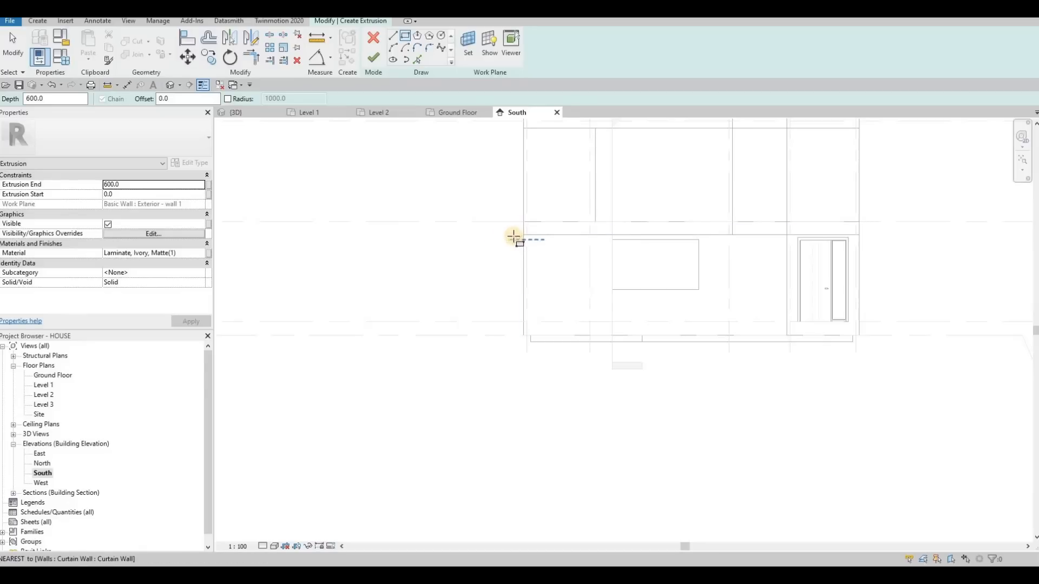
left_click(523, 236)
scroll(529, 237, "up", 3)
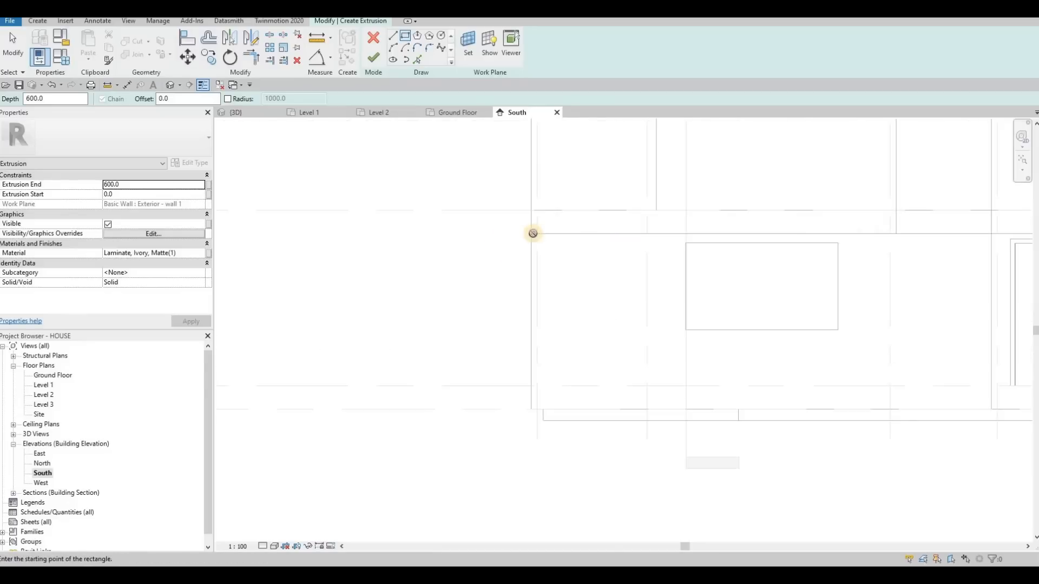
left_click(499, 409)
key("Escape")
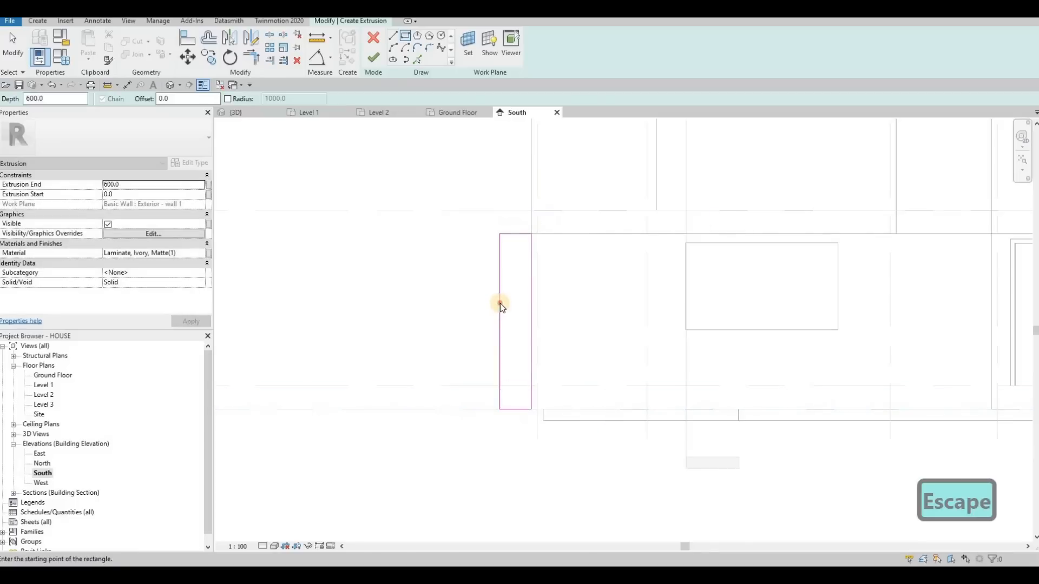
key("Escape")
Step: Set the sketched rectangle's width to 400 mm by moving its outer side
left_click(499, 303)
left_click(515, 208)
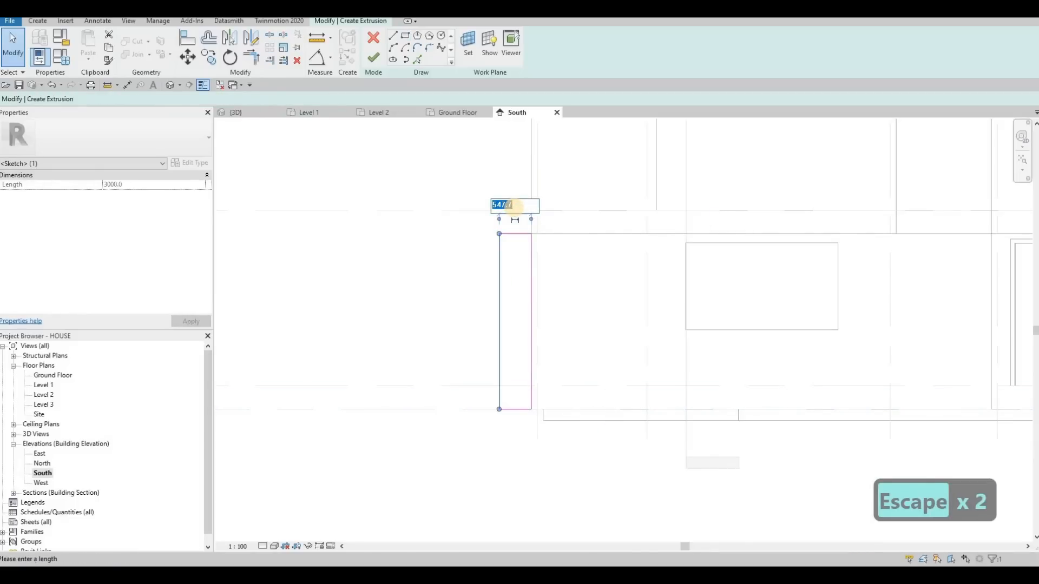
type("400")
key("Return")
key("Escape")
key("Escape")
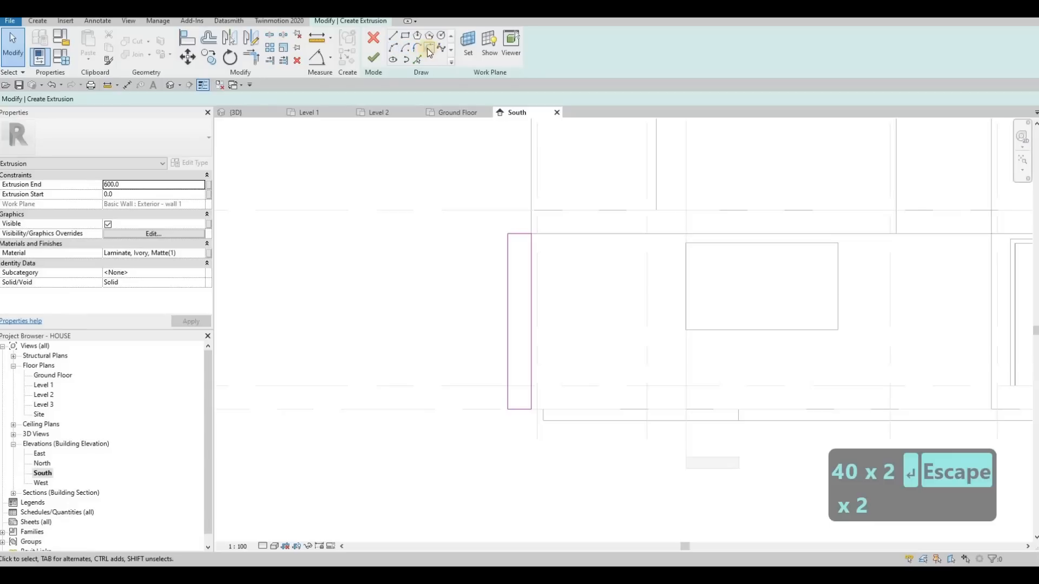
Step: Draw a quarter-circle arc of 400 mm radius from the rectangle's upper outer corner to the band's top corner at Level 2
left_click(392, 47)
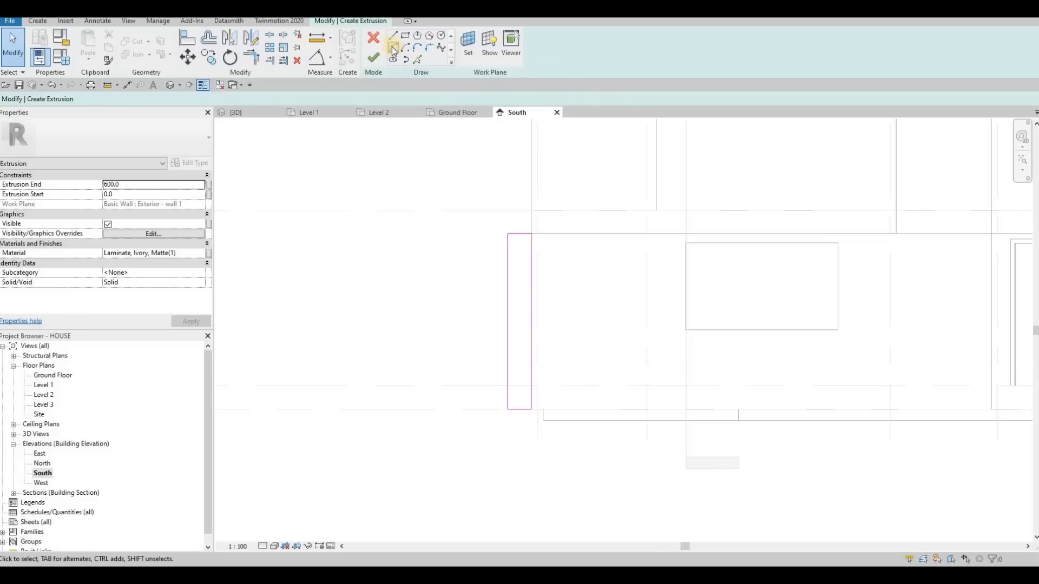
left_click(508, 233)
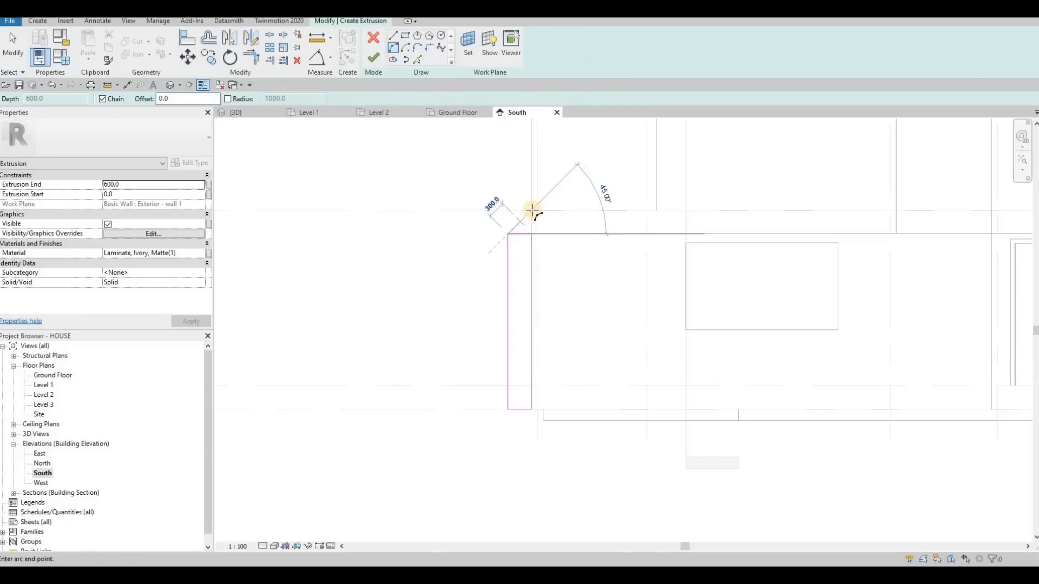
left_click(517, 214)
left_click(533, 234)
key("Escape")
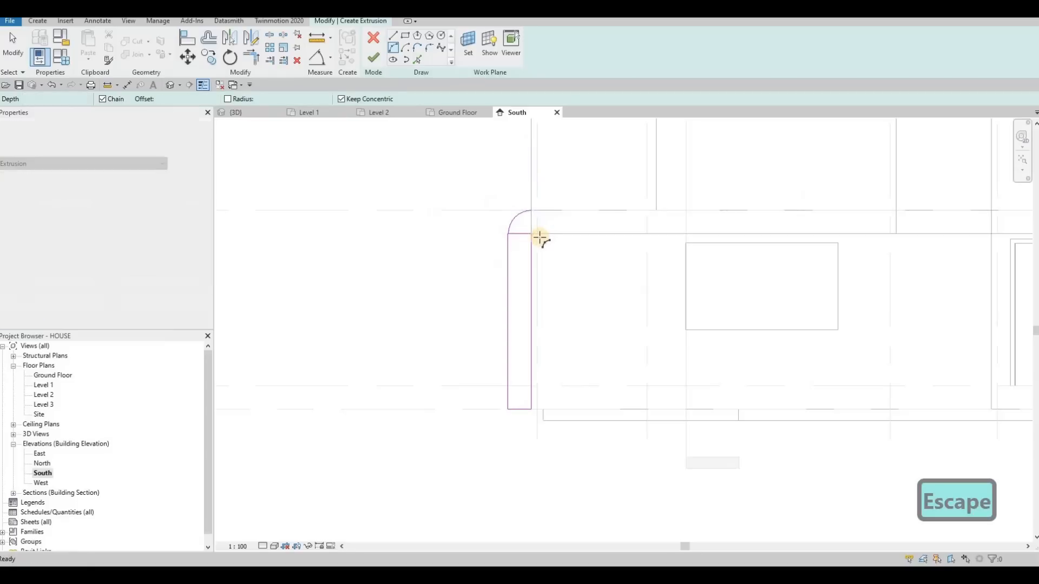
Step: Delete the line beneath the arc, trim the inner side up to the arc's end and finish the extrusion
scroll(536, 236, "up", 5)
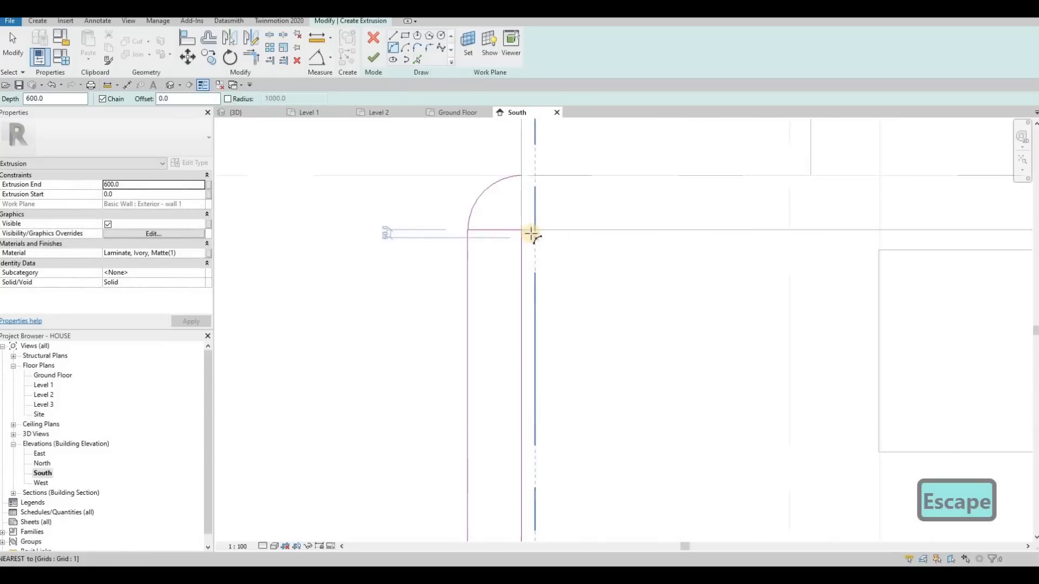
key("Escape")
left_click(479, 226)
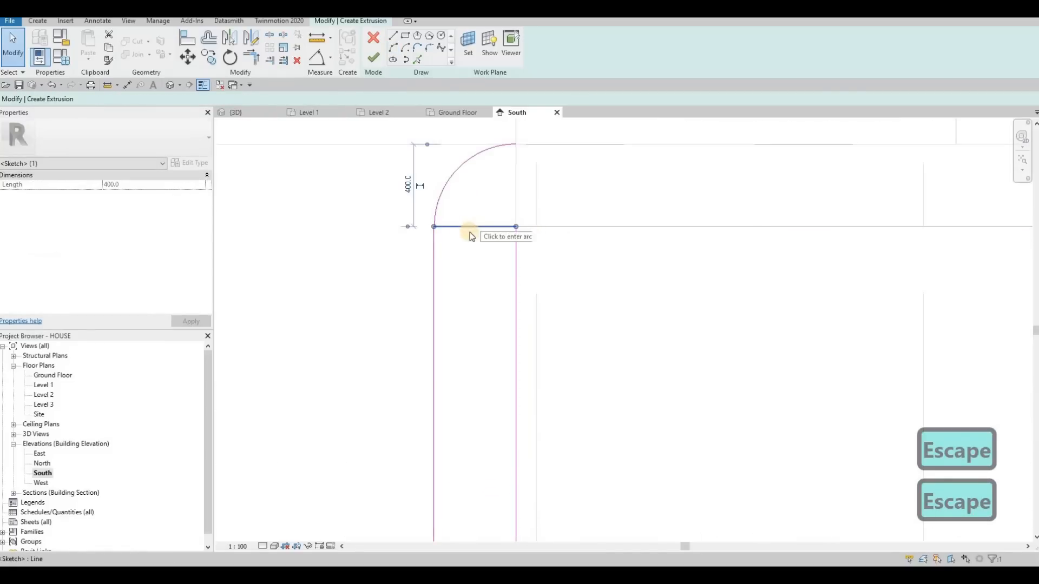
key("Delete")
key("t")
key("r")
left_click(500, 148)
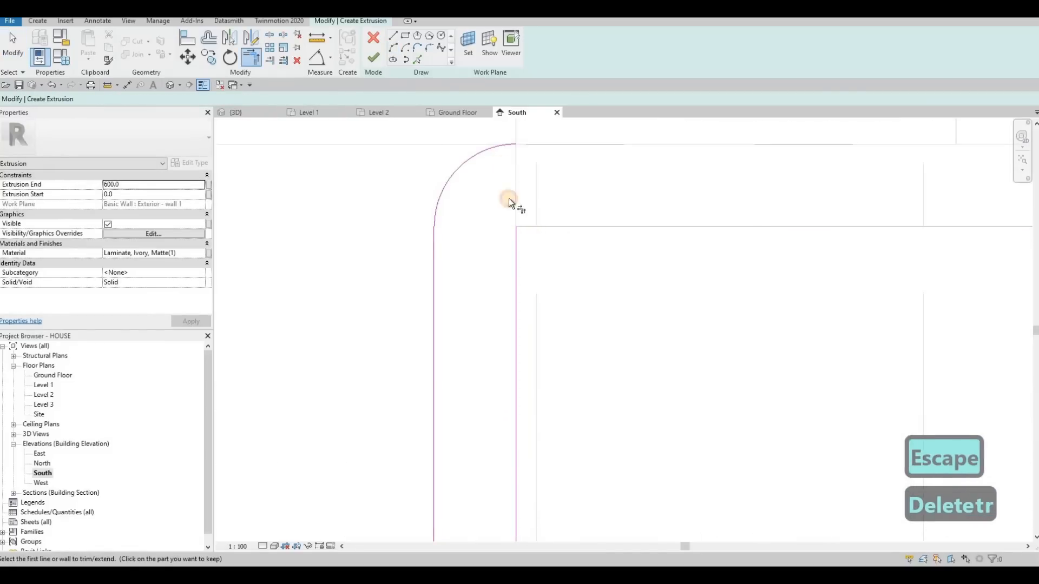
left_click(515, 247)
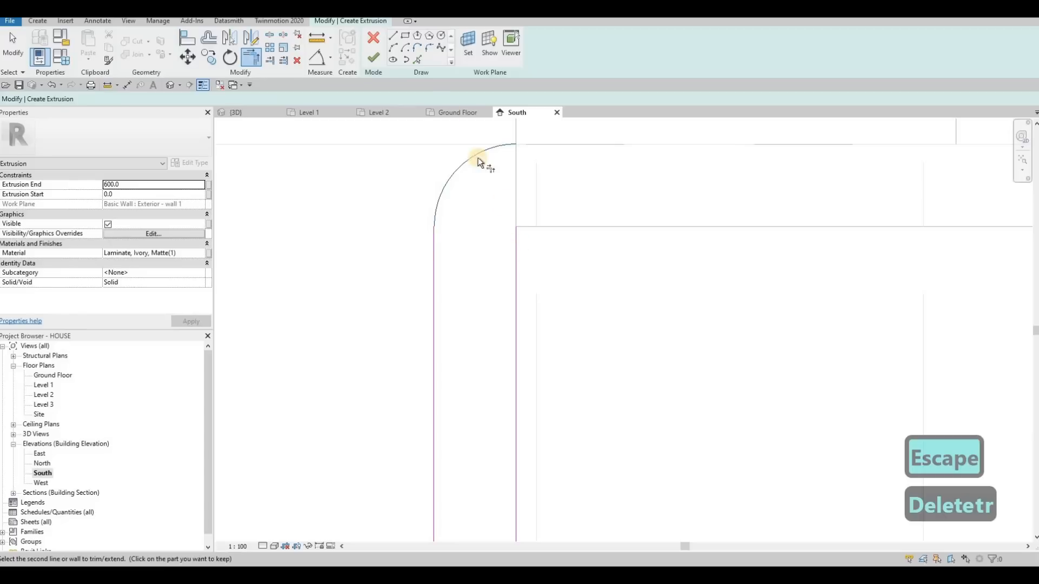
left_click(373, 60)
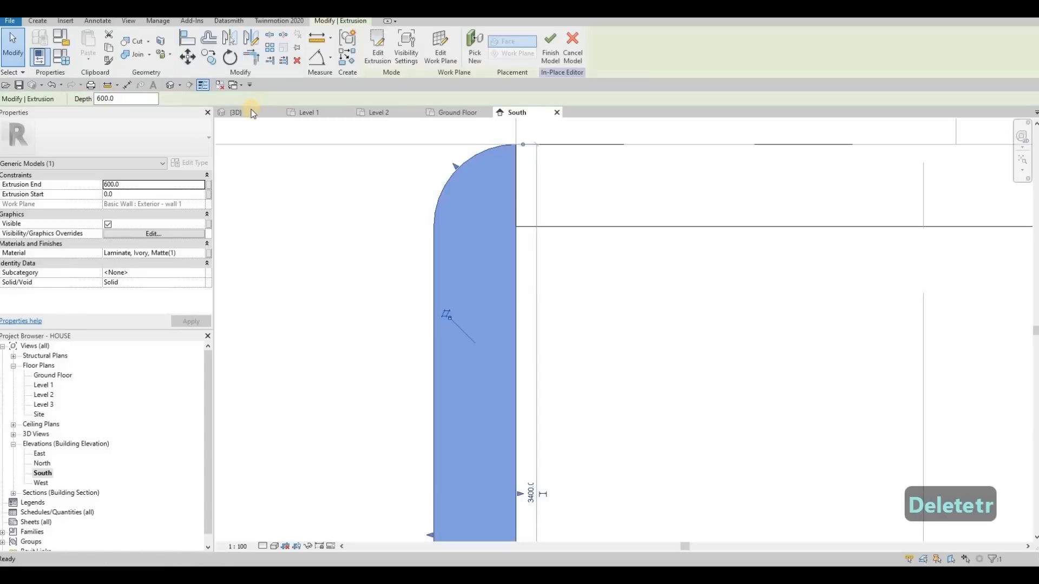
Step: In the 3D view, align the rounded vertical band's front face with the lower bedroom band's front face
left_click(243, 113)
middle_click_drag(656, 307, 583, 325, "shift")
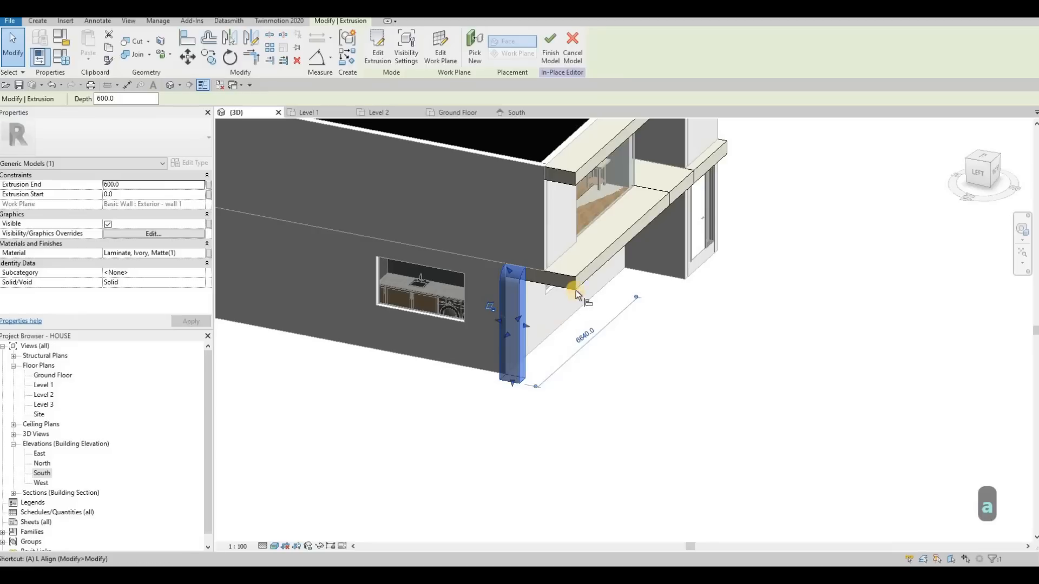
key("a")
key("l")
left_click(592, 273)
left_click(525, 298)
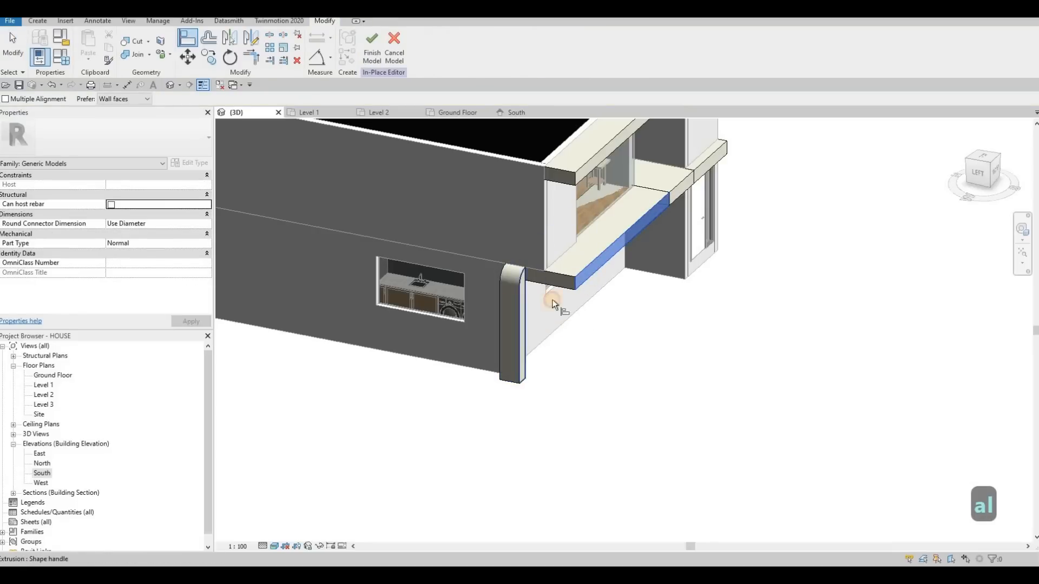
key("Escape")
Step: Examine the junction between the rounded vertical band and the horizontal band in the 3D view and the South elevation
middle_click_drag(399, 271, 521, 266, "shift")
scroll(521, 268, "up", 2)
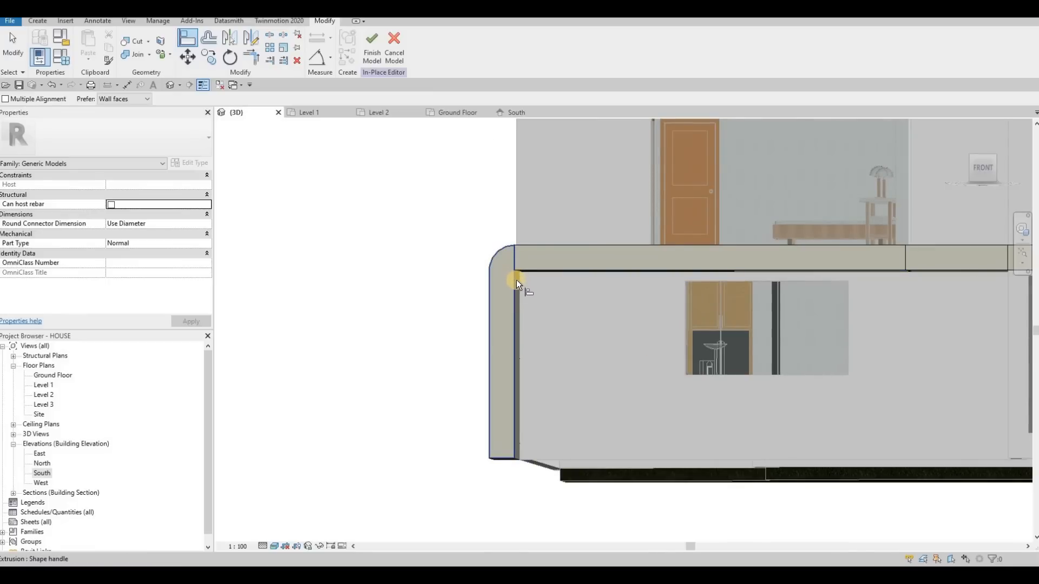
left_click(471, 117)
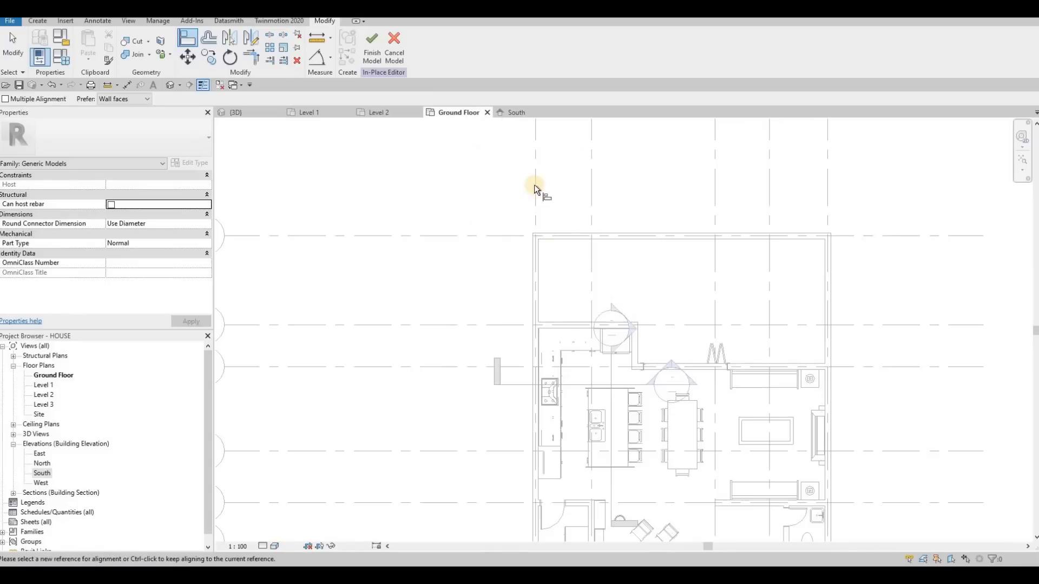
middle_click_drag(505, 200, 495, 104)
left_click(509, 111)
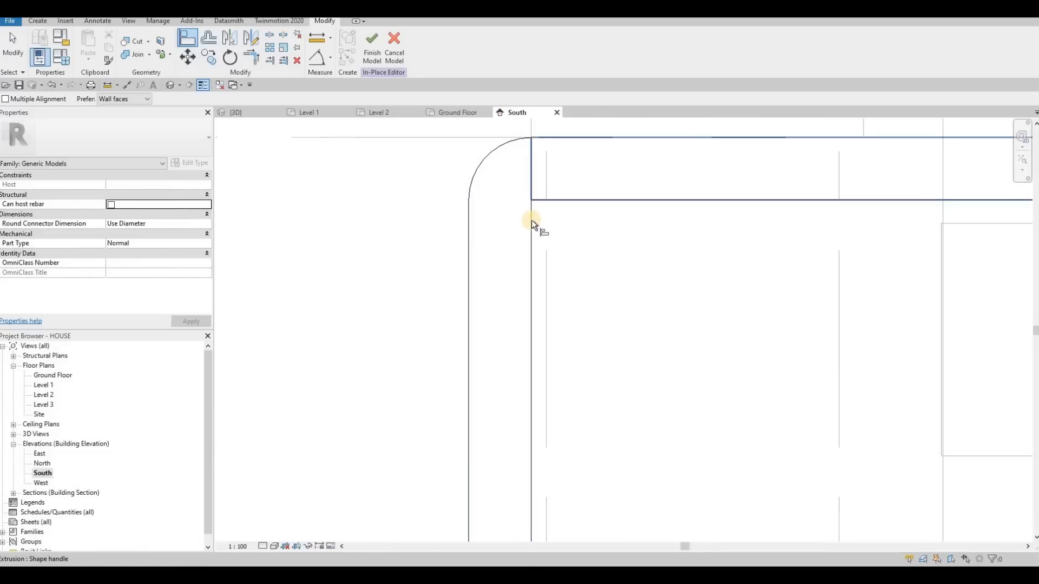
scroll(538, 209, "down", 2)
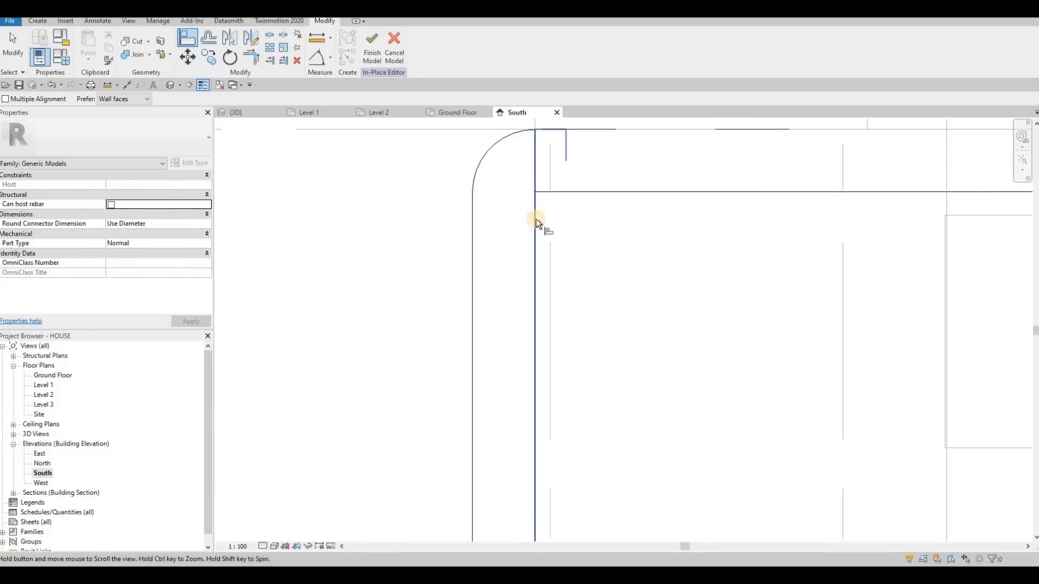
left_click(533, 233)
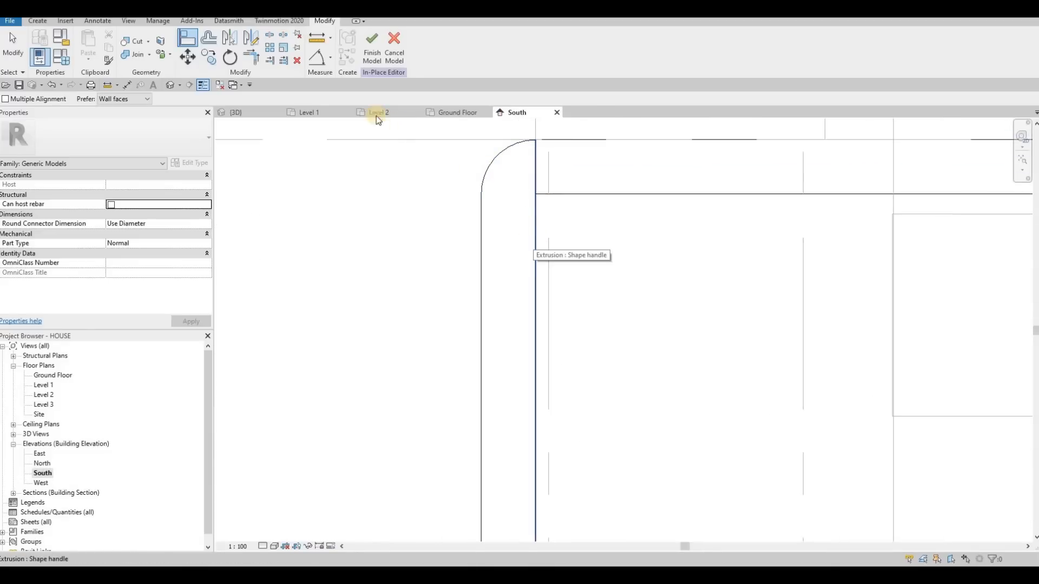
scroll(518, 199, "down", 3)
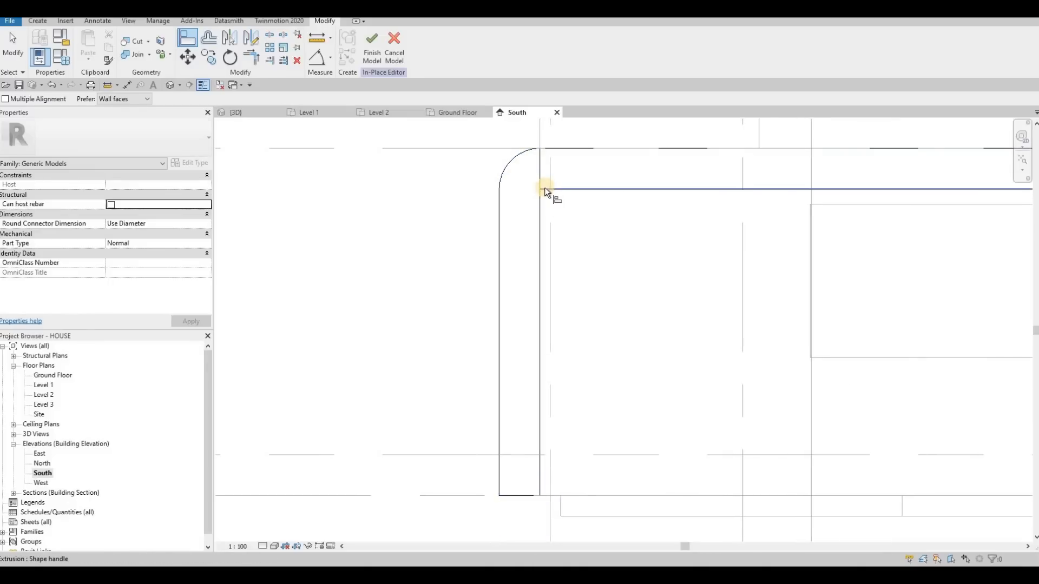
left_click(527, 193)
key("Escape")
key("Escape")
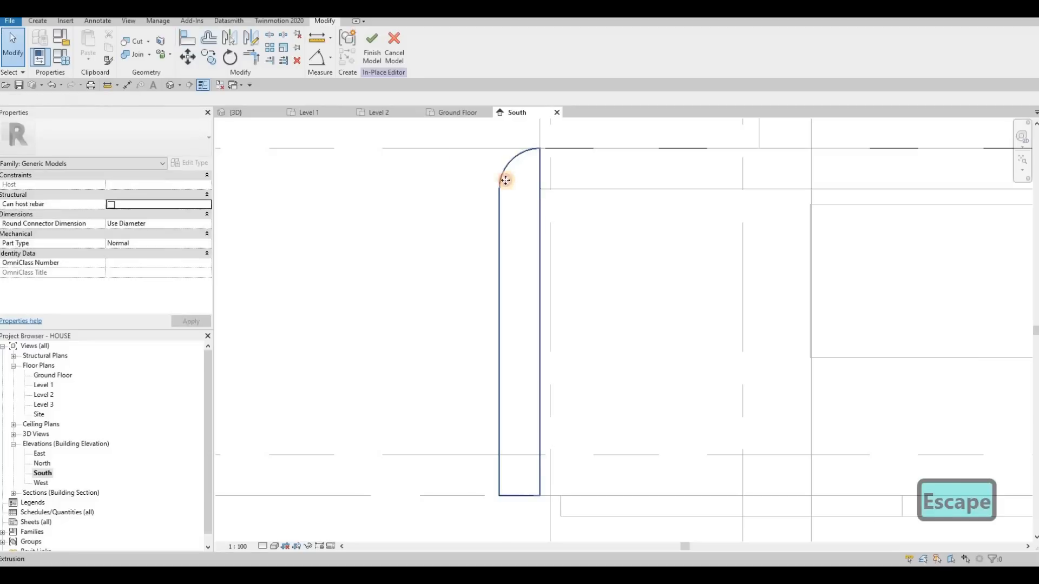
Step: Open the rounded vertical band's extrusion sketch for editing
left_click(532, 148)
left_click(378, 51)
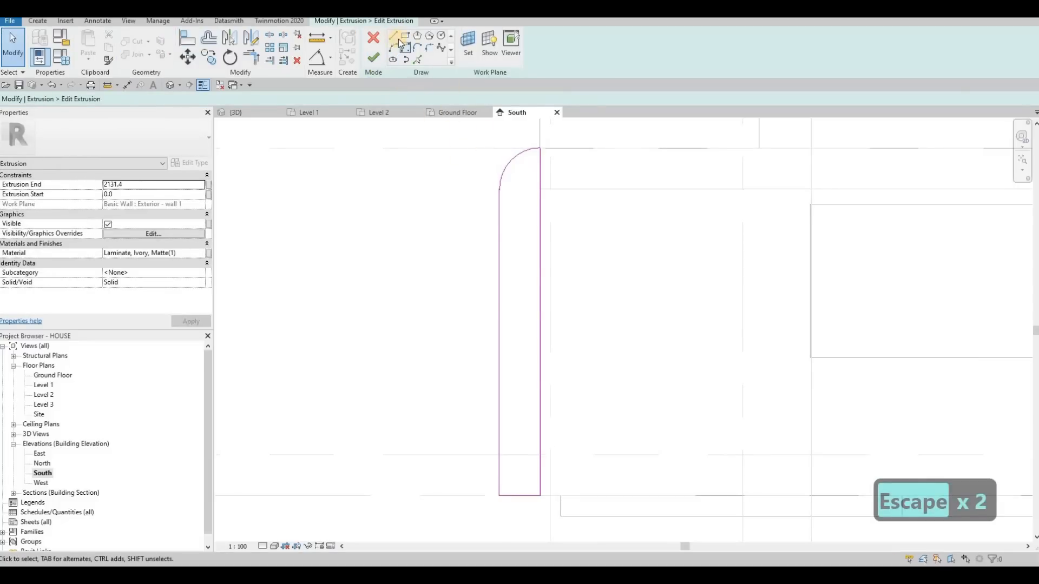
left_click(430, 48)
scroll(505, 235, "up", 4)
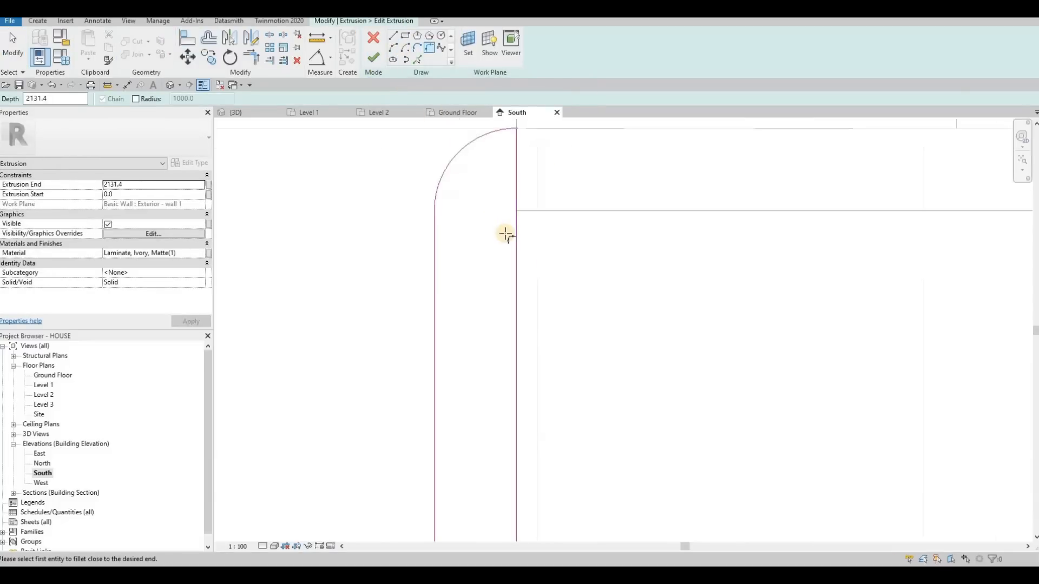
left_click(517, 220)
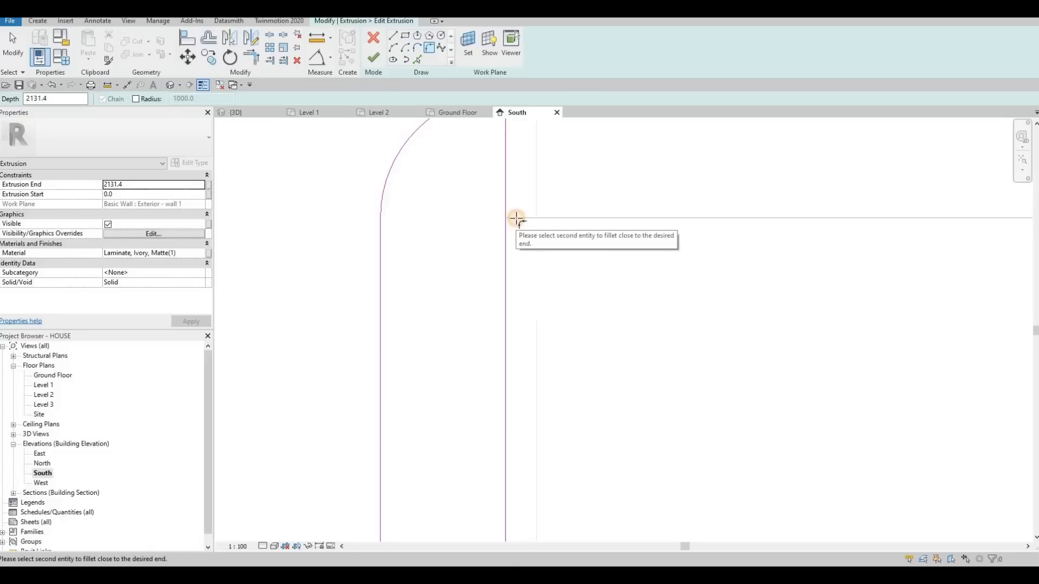
key("Escape")
key("Escape")
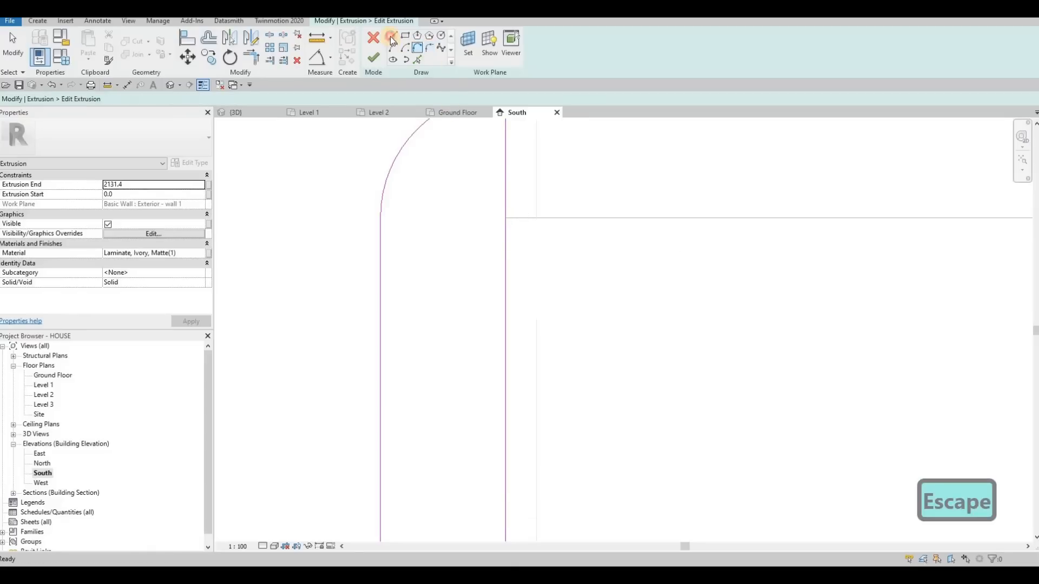
Step: Draw a 100 mm horizontal line at the inner side's upper end and round their corner with a small fillet arc
left_click(511, 218)
left_click(536, 218)
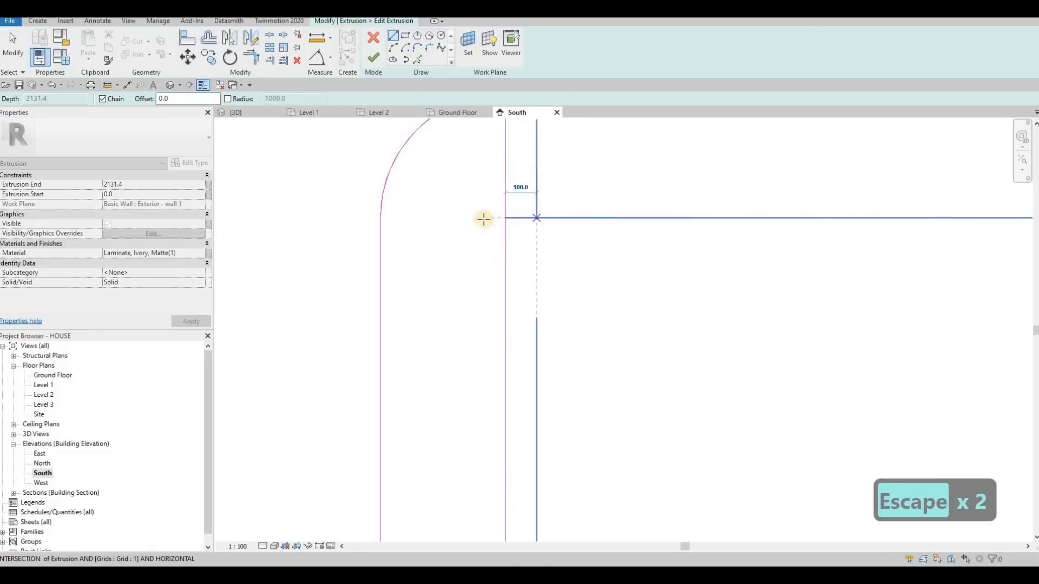
key("Escape")
left_click(429, 48)
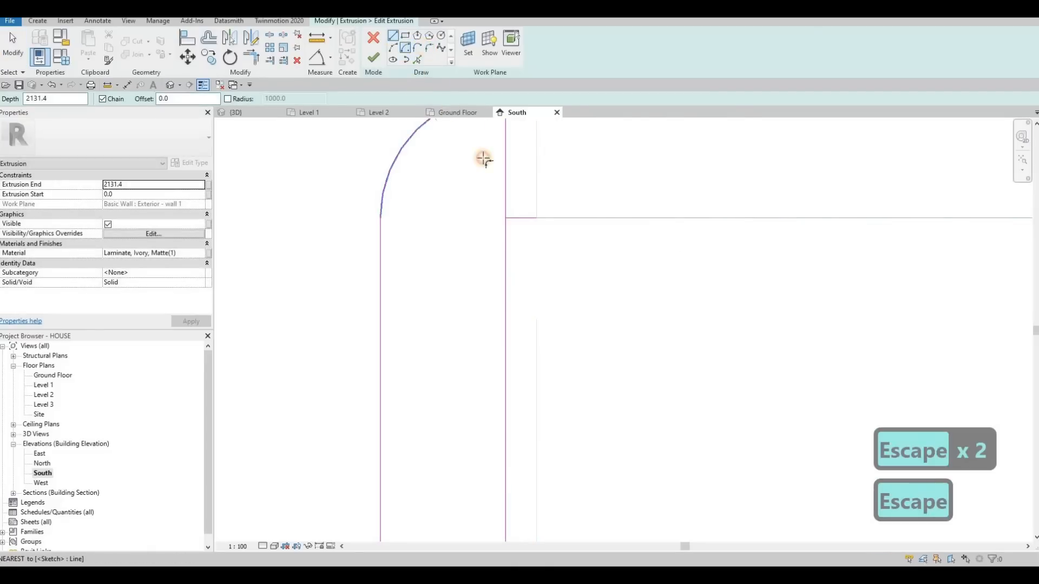
left_click(515, 219)
left_click(513, 219)
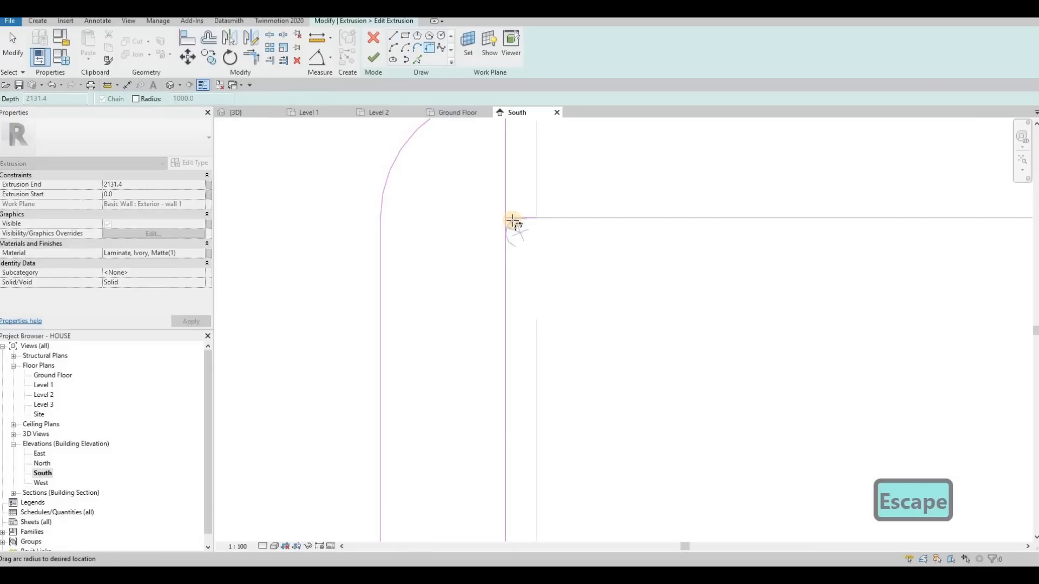
left_click(538, 216)
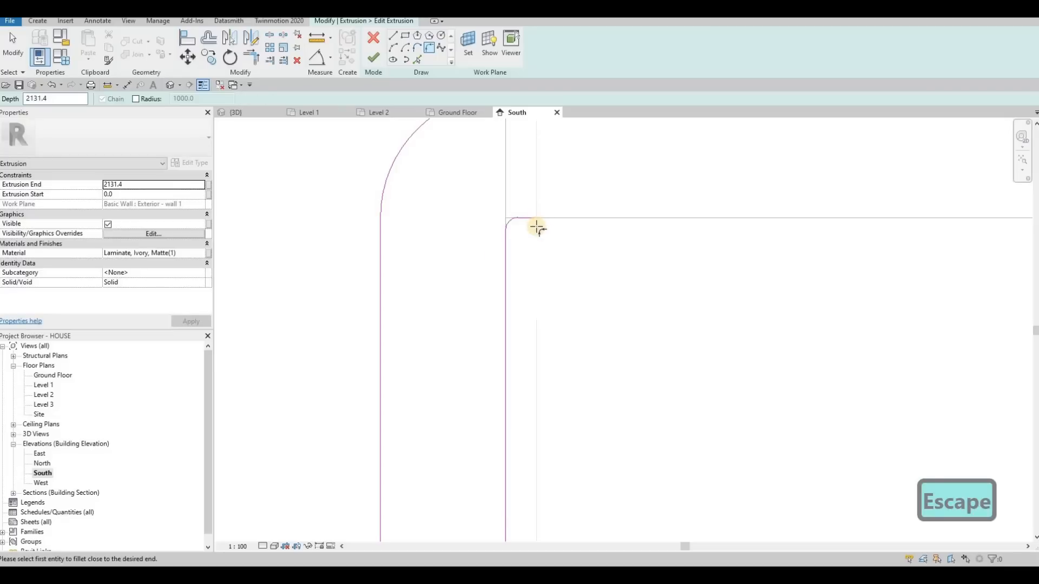
Step: Delete the leftover horizontal line beside the small fillet arc
scroll(533, 216, "down", 2)
scroll(536, 218, "up", 2)
scroll(543, 217, "up", 2)
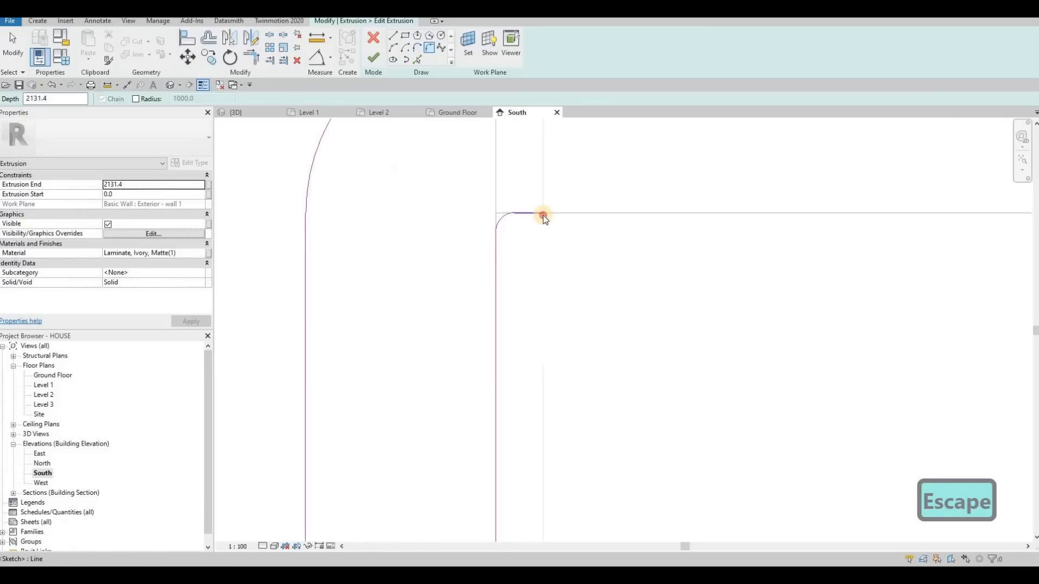
key("Escape")
left_click(522, 212)
key("Delete")
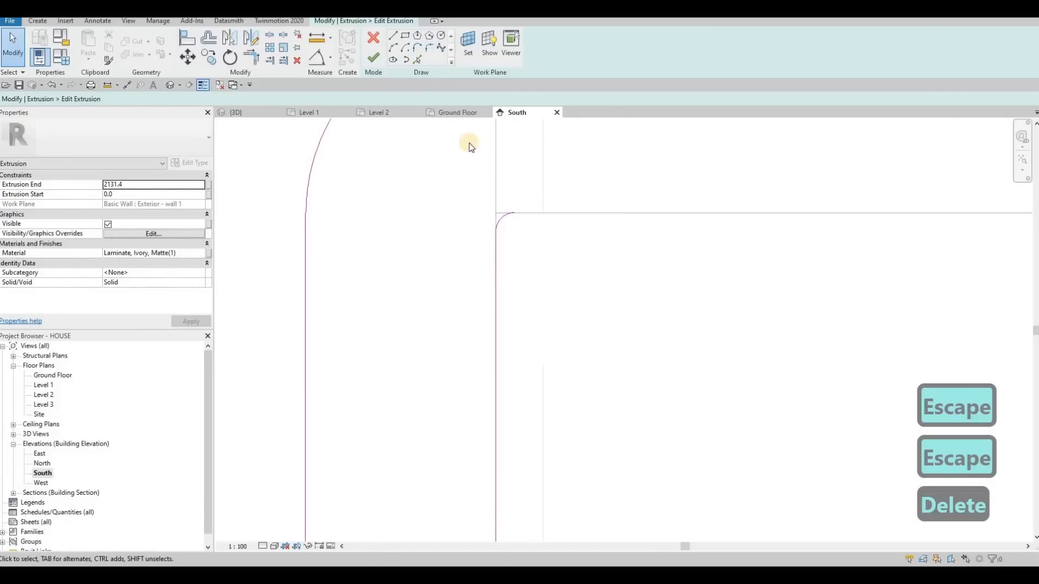
Step: Close the profile with lines from the small arc's end to the inner corner and up to the outer arc, then finish the extrusion
scroll(464, 139, "down", 2)
key("Escape")
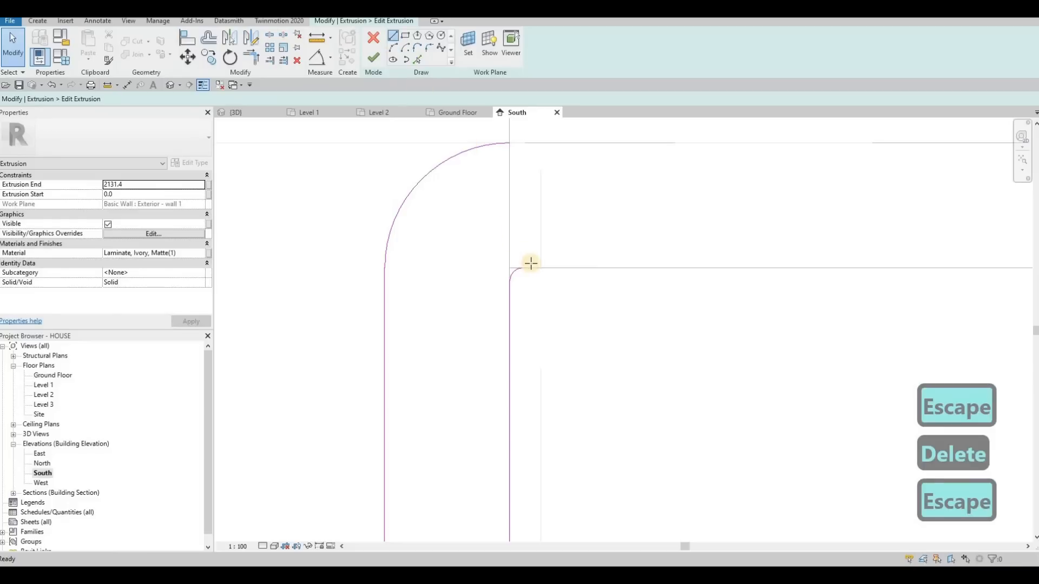
key("l")
key("i")
left_click(513, 267)
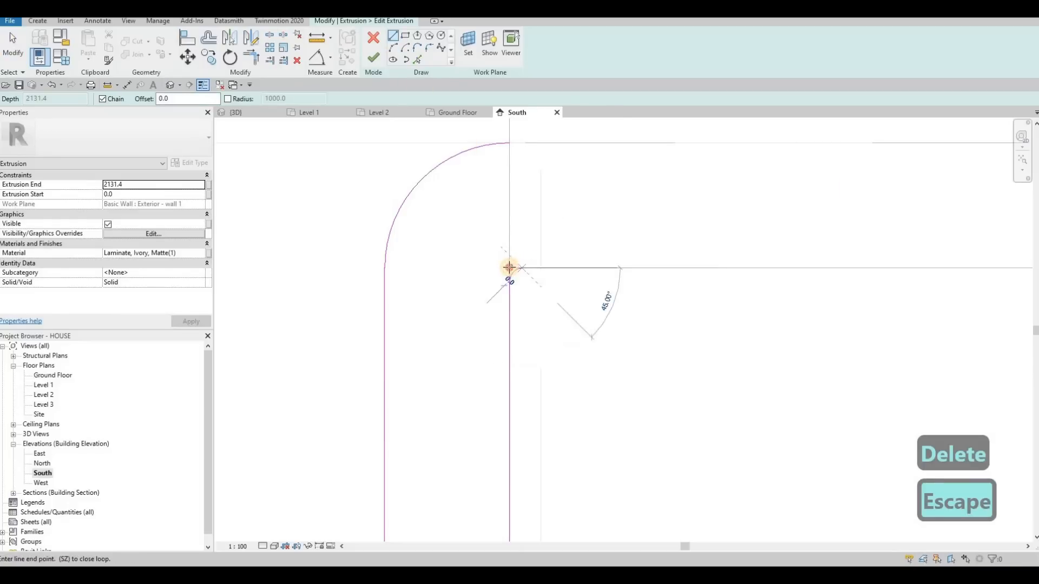
key("Escape")
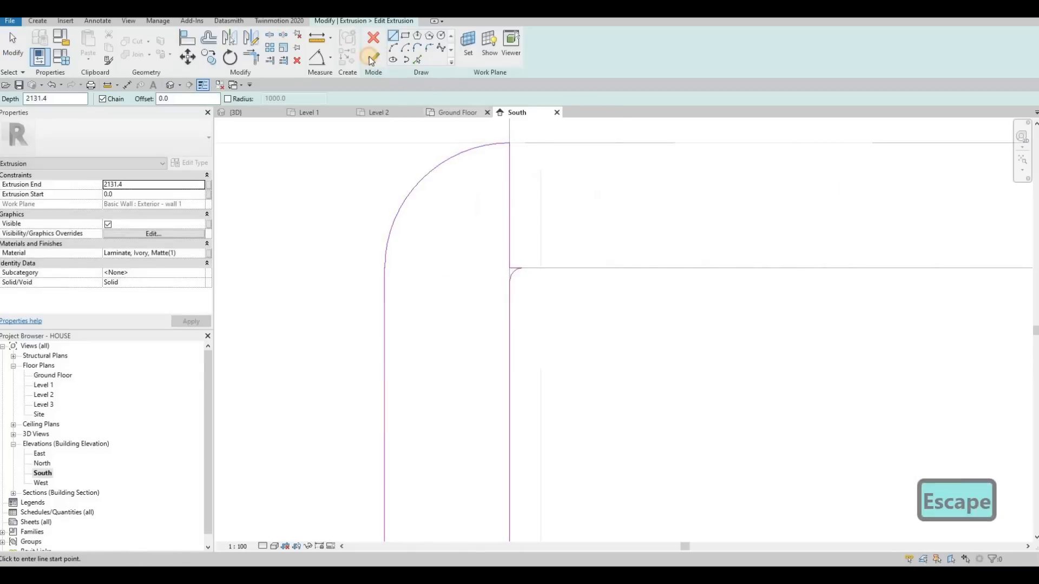
key("Escape")
key("Escape")
middle_click_drag(622, 246, 644, 212)
scroll(587, 133, "down", 1)
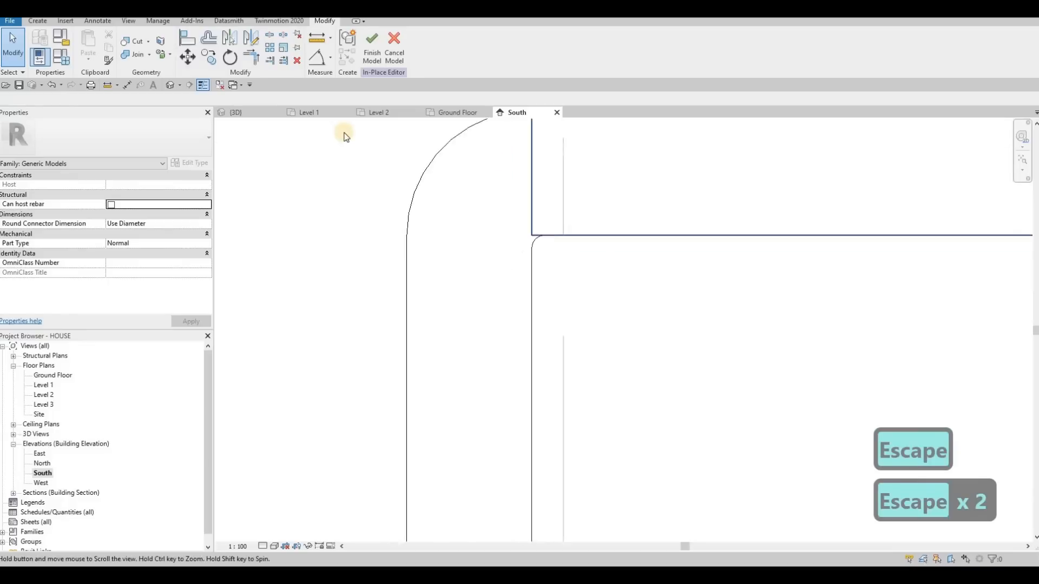
key("Escape")
Step: Examine the rounded band corner and the front facade in the 3D view and the South elevation
left_click(251, 115)
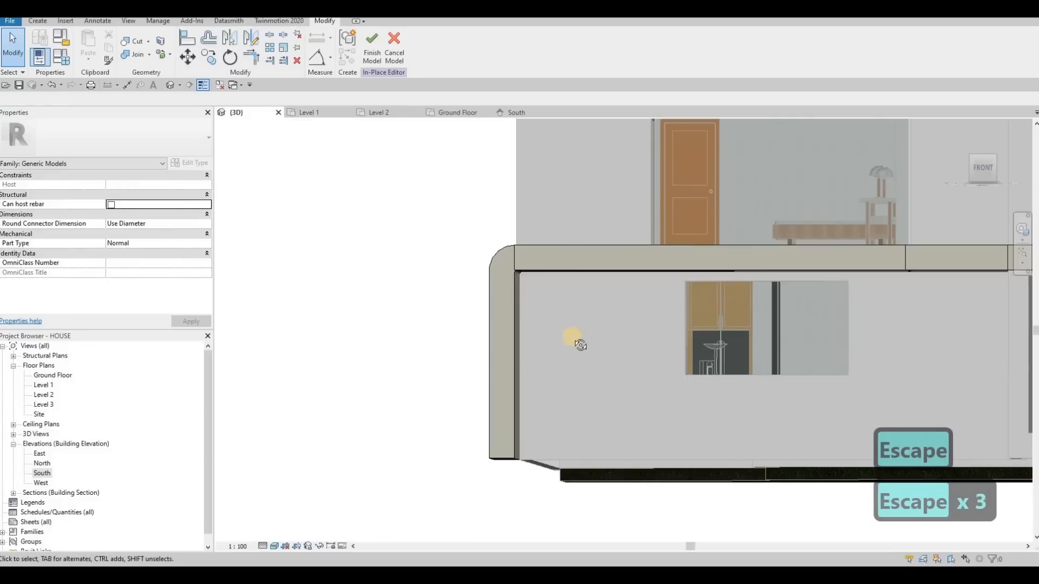
key("Escape")
middle_click_drag(566, 320, 544, 294, "shift")
scroll(523, 273, "up", 5)
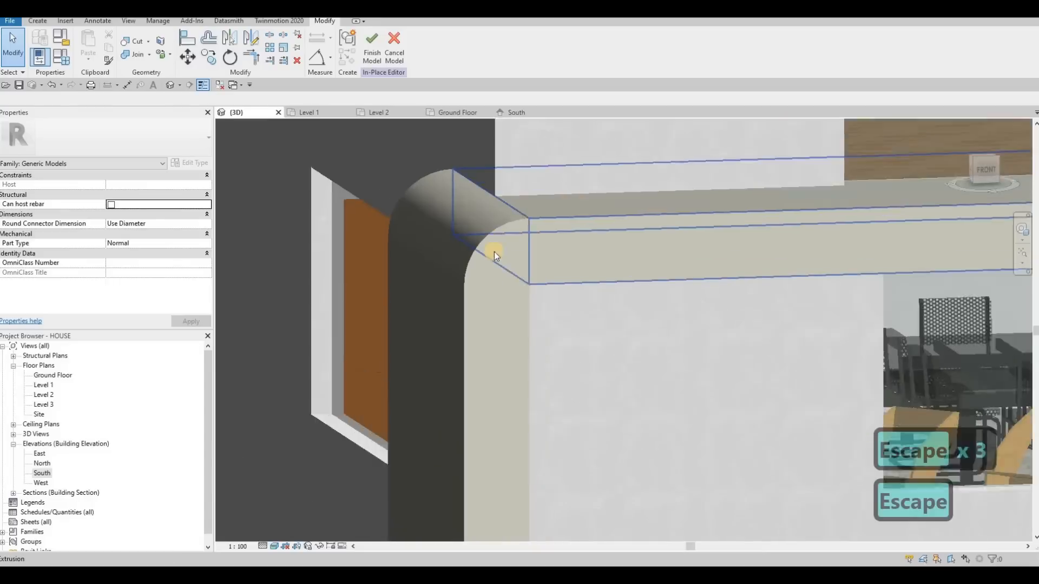
scroll(475, 233, "down", 6)
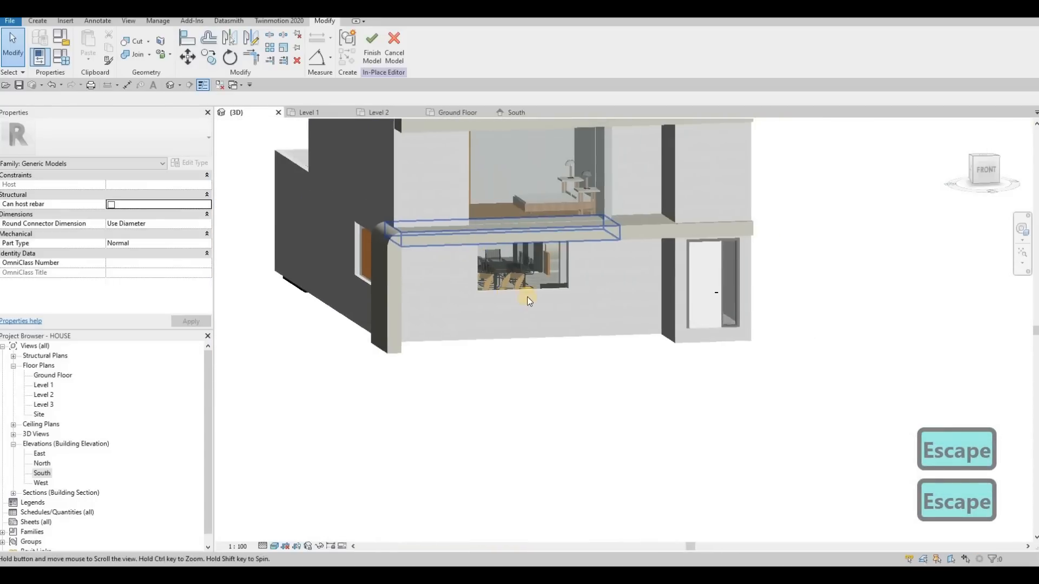
middle_click_drag(567, 282, 411, 187, "shift")
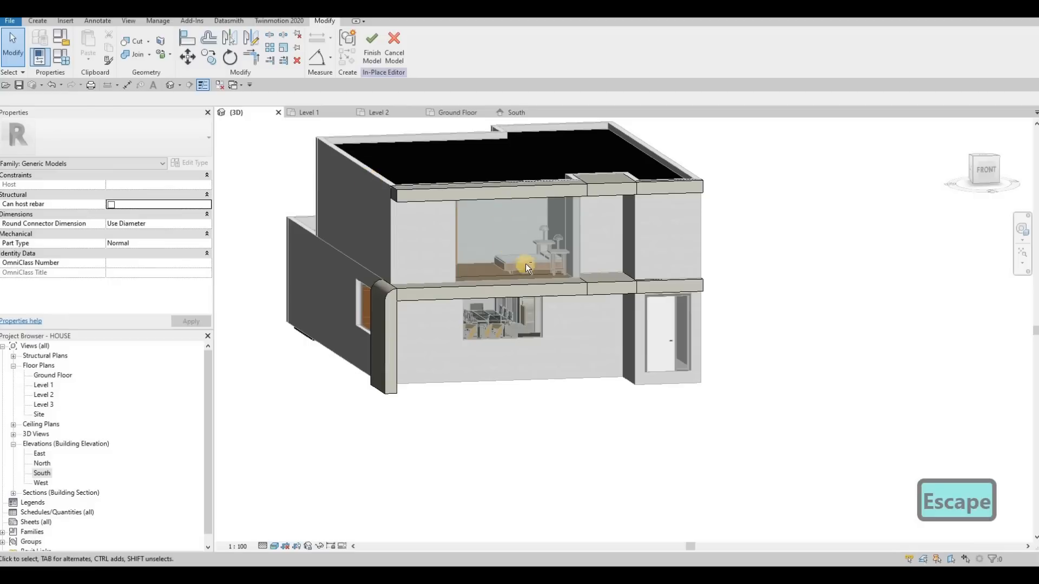
middle_click_drag(525, 264, 514, 112, "shift")
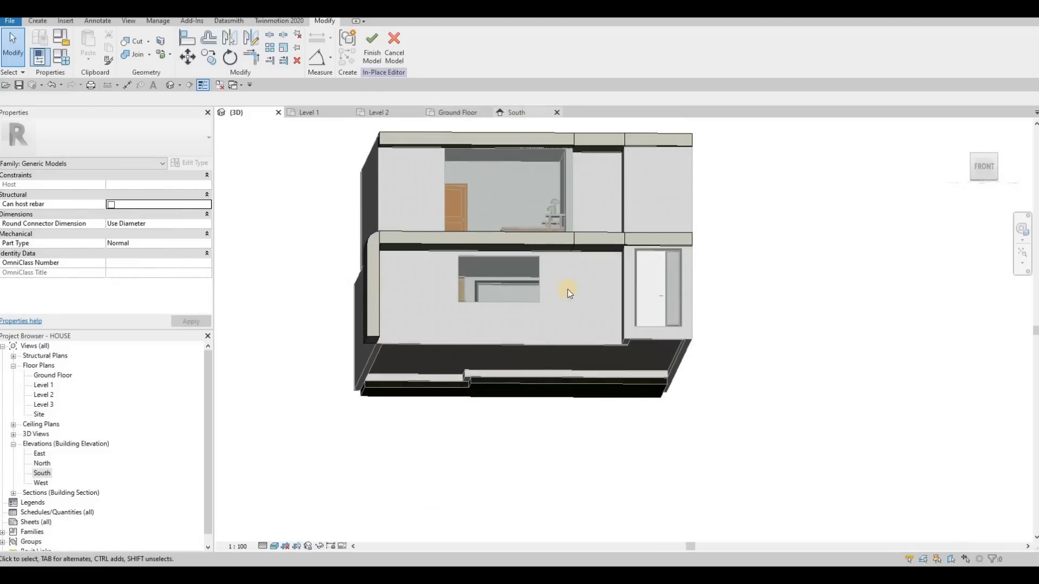
scroll(642, 269, "down", 11)
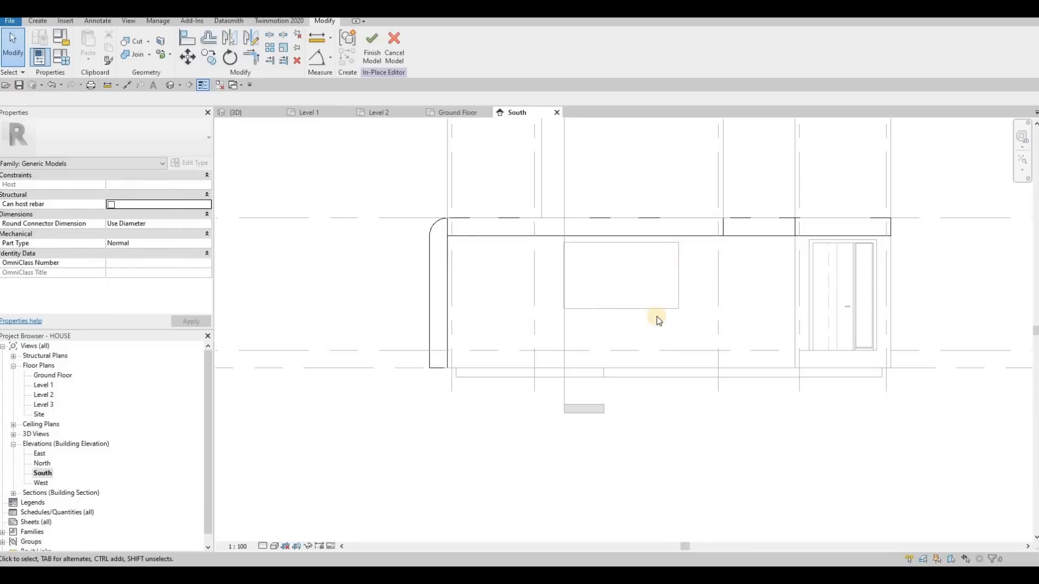
scroll(588, 300, "down", 5)
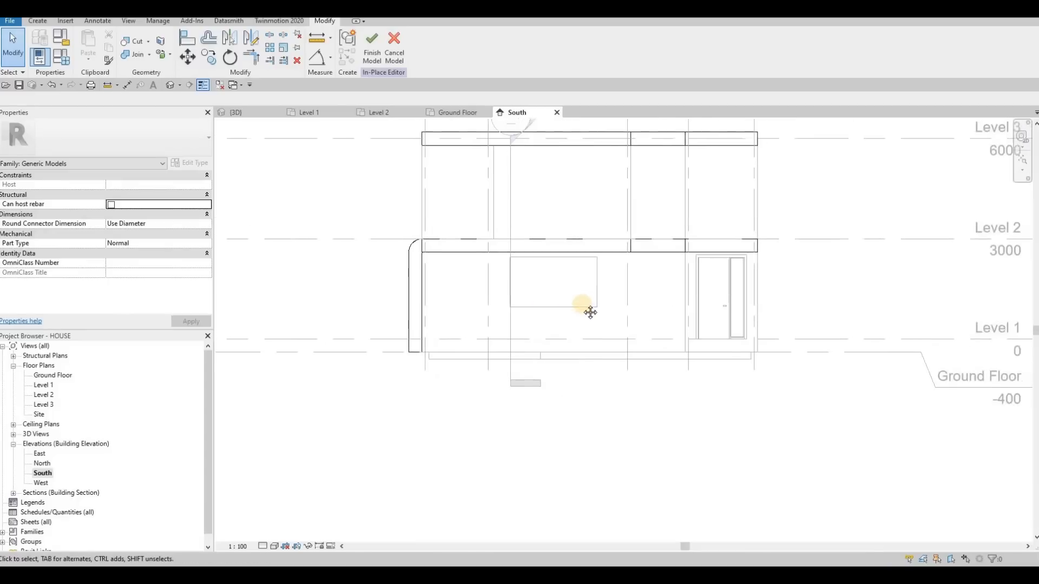
key("Escape")
middle_click_drag(724, 260, 713, 266)
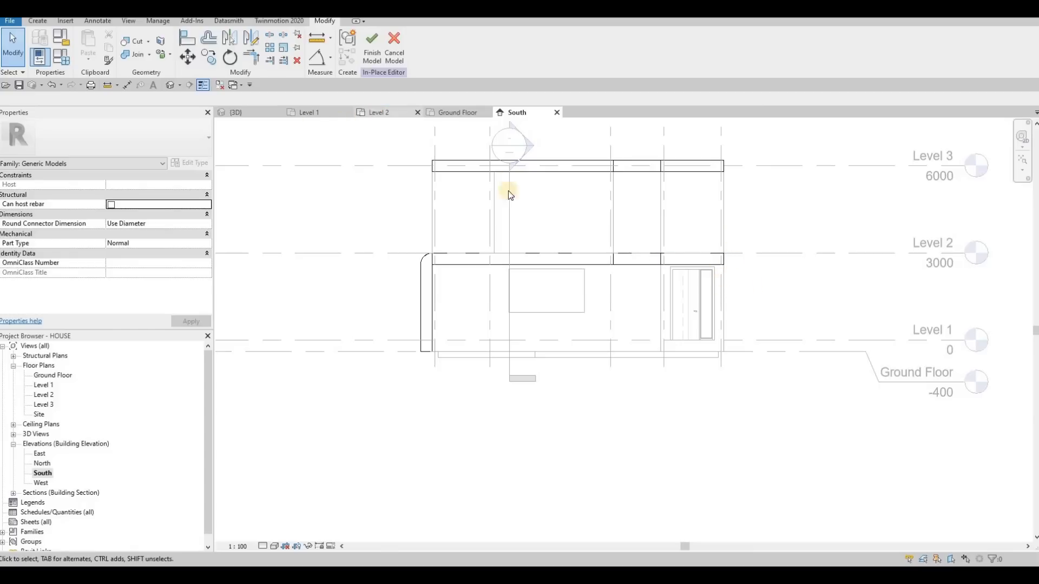
Step: Finish the in-place band model with the Level 2 floor plan open
left_click(379, 112)
left_click(372, 54)
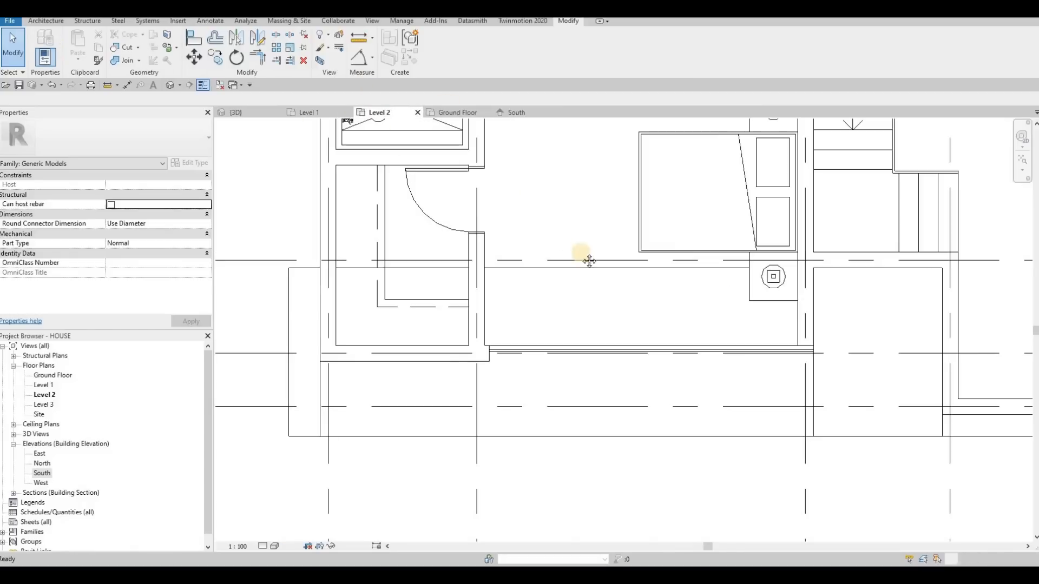
scroll(589, 261, "down", 4)
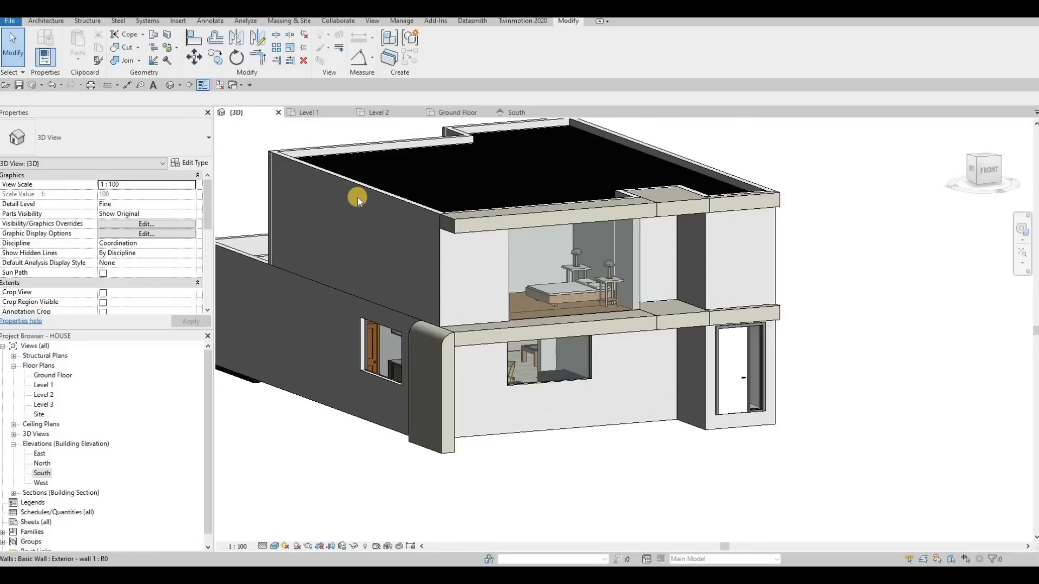
Step: In the Level 1 plan, nudge the main door along the entrance wall towards the stair side and check it in the 3D view
left_click(309, 112)
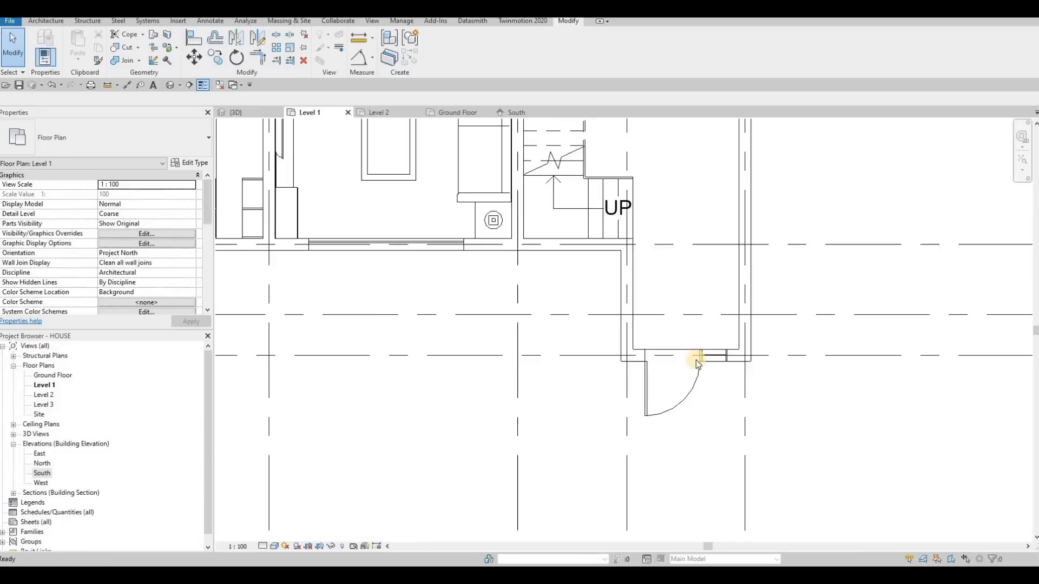
left_click(694, 390)
key("Left")
key("Left")
key("Left")
key("Left")
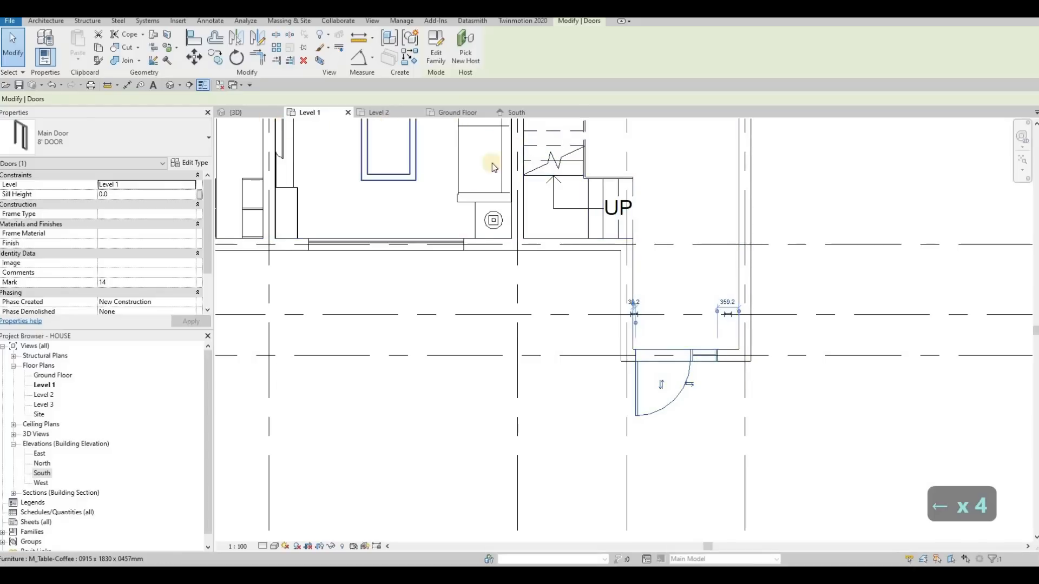
left_click(237, 112)
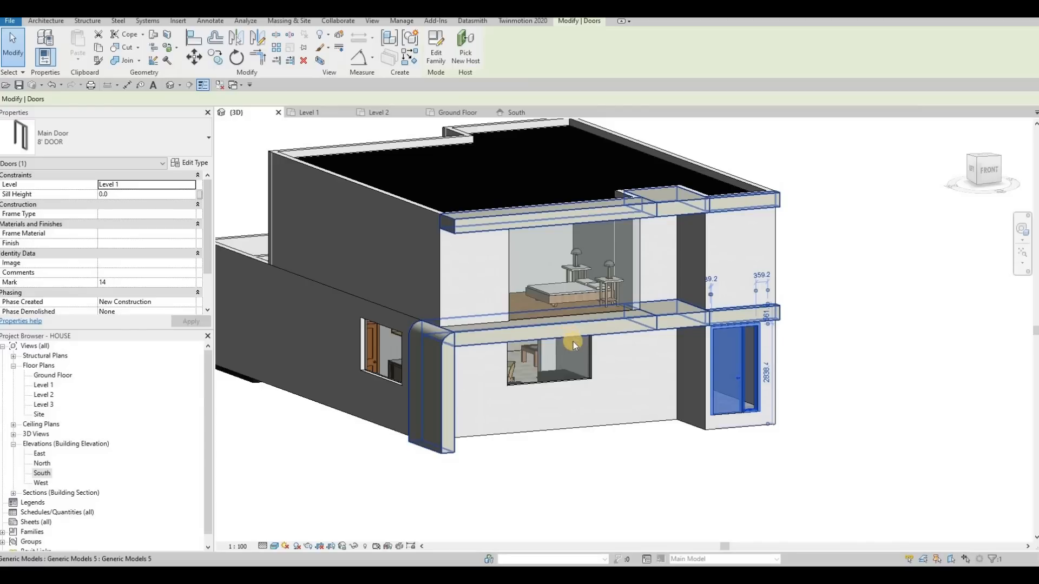
middle_click_drag(647, 391, 689, 393)
key("Escape")
key("Escape")
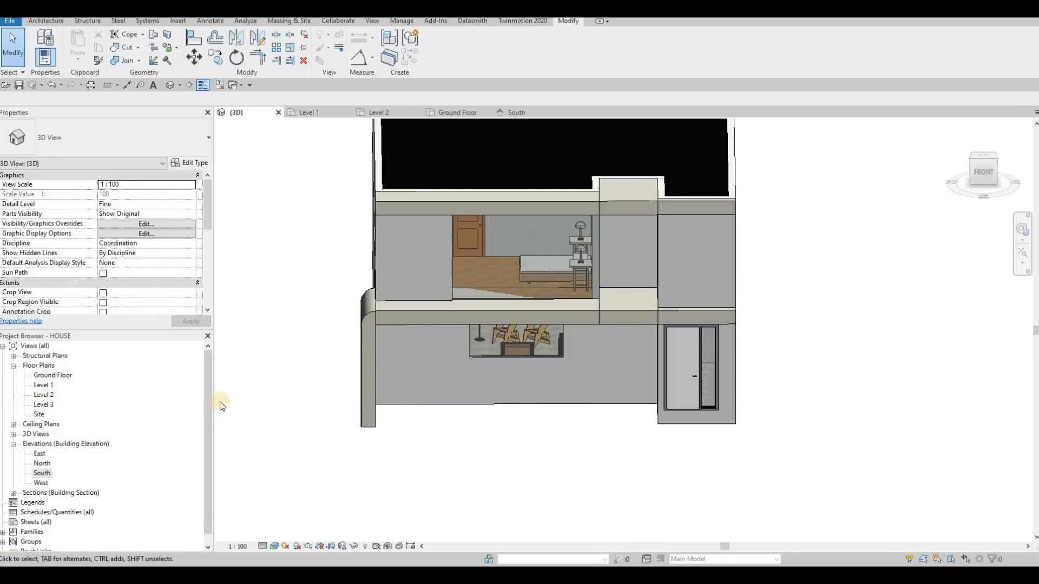
Step: Edit the facade band model in place and start a new extrusion on the Level 1 plan
left_click(36, 385)
middle_click_drag(631, 410, 516, 417)
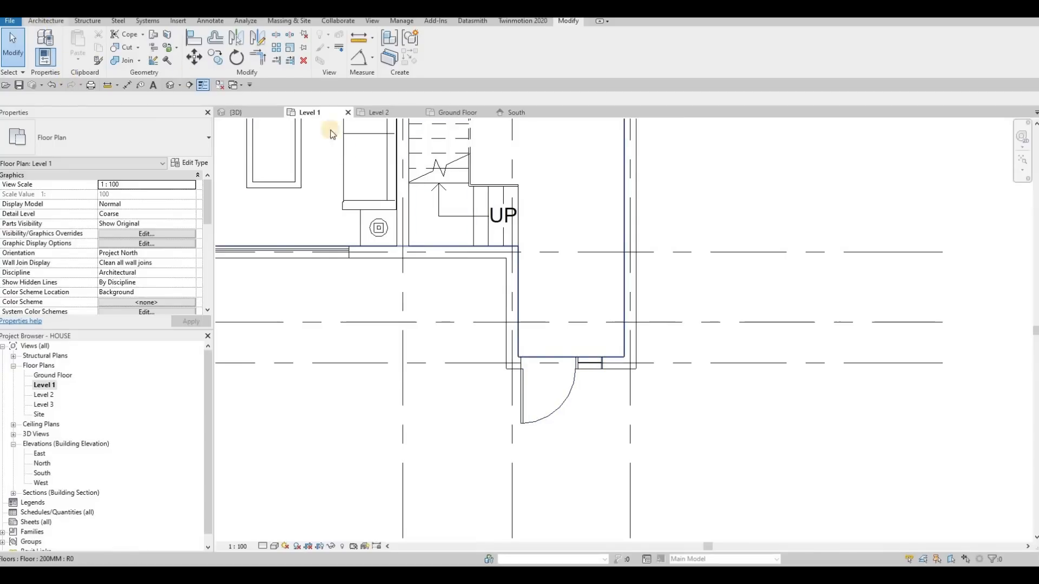
left_click(262, 113)
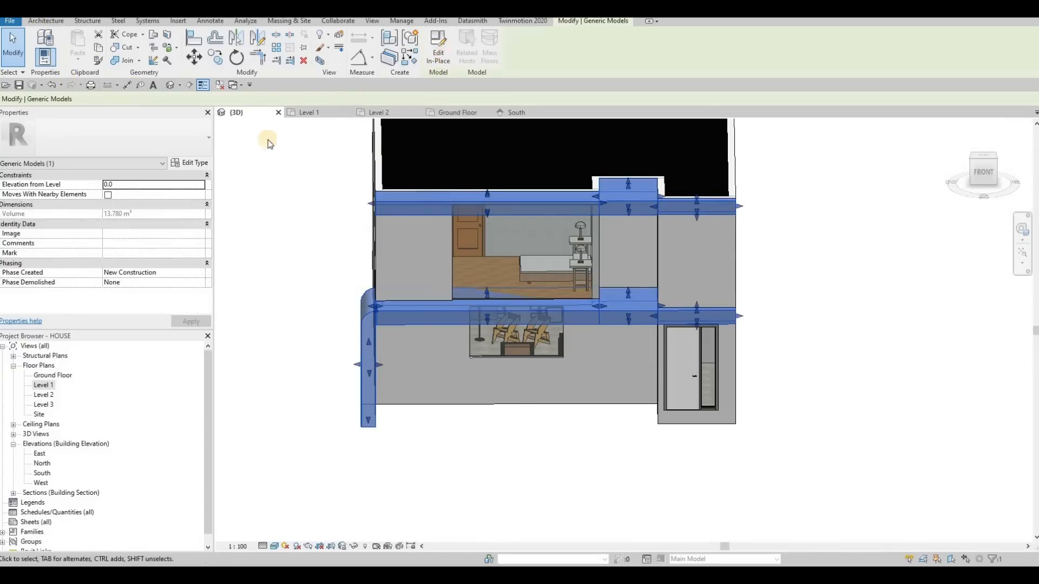
left_click(316, 113)
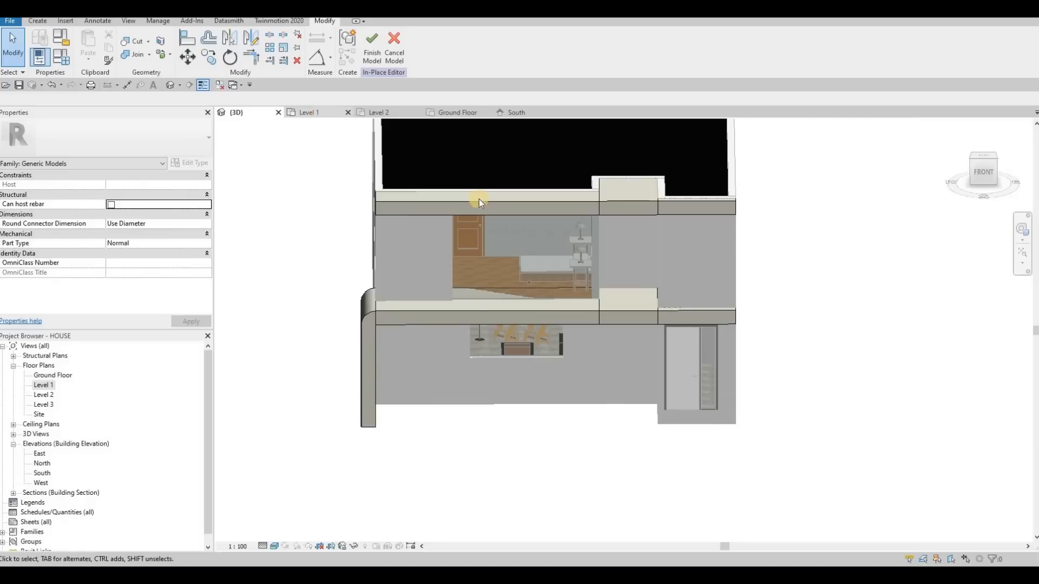
left_click(48, 22)
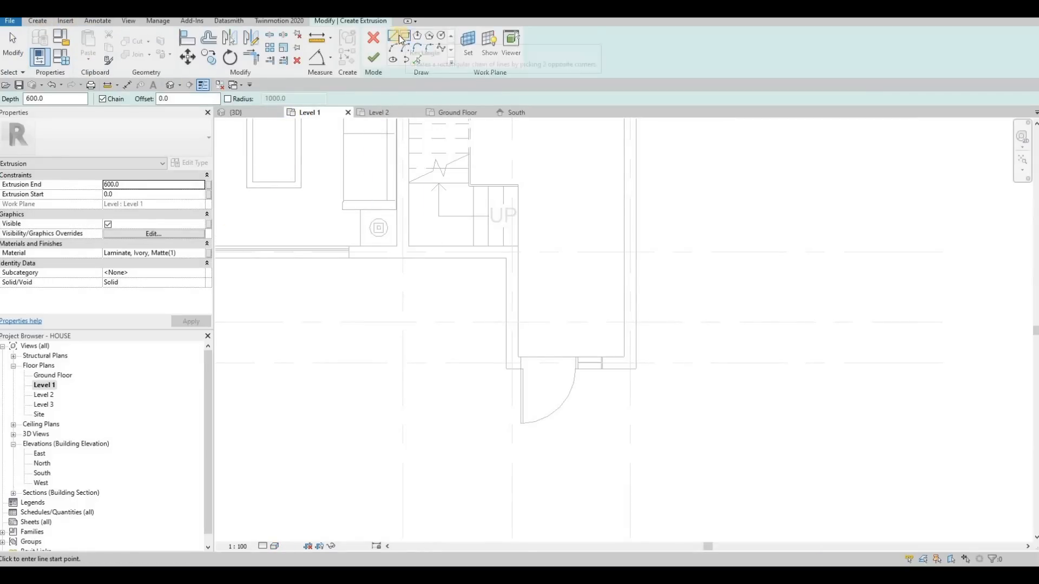
Step: At the entrance's outer front corner, sketch a line back along the side wall and a 300 mm line outward from it
scroll(601, 366, "up", 2)
left_click(637, 362)
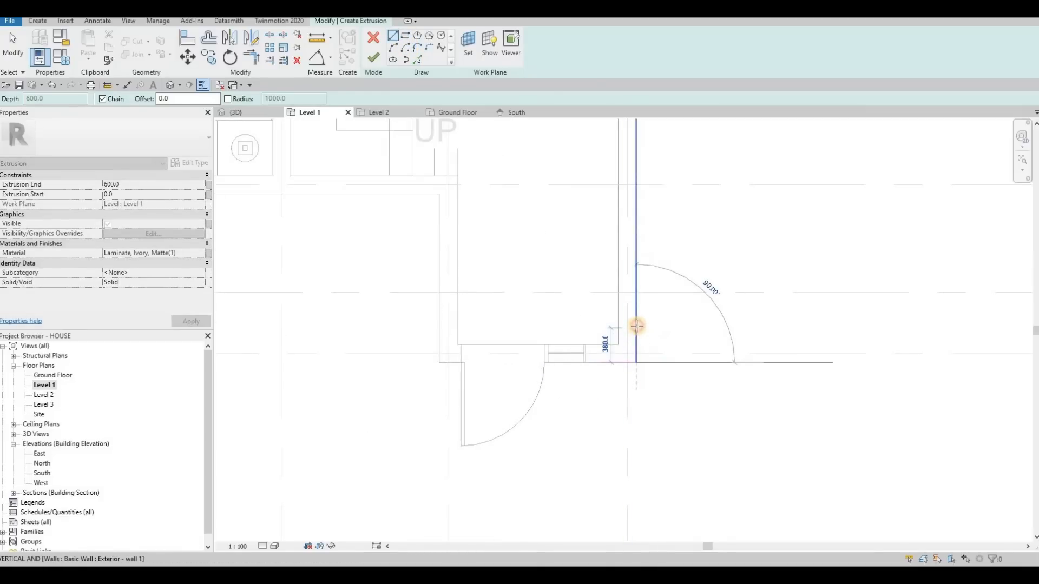
left_click(653, 326)
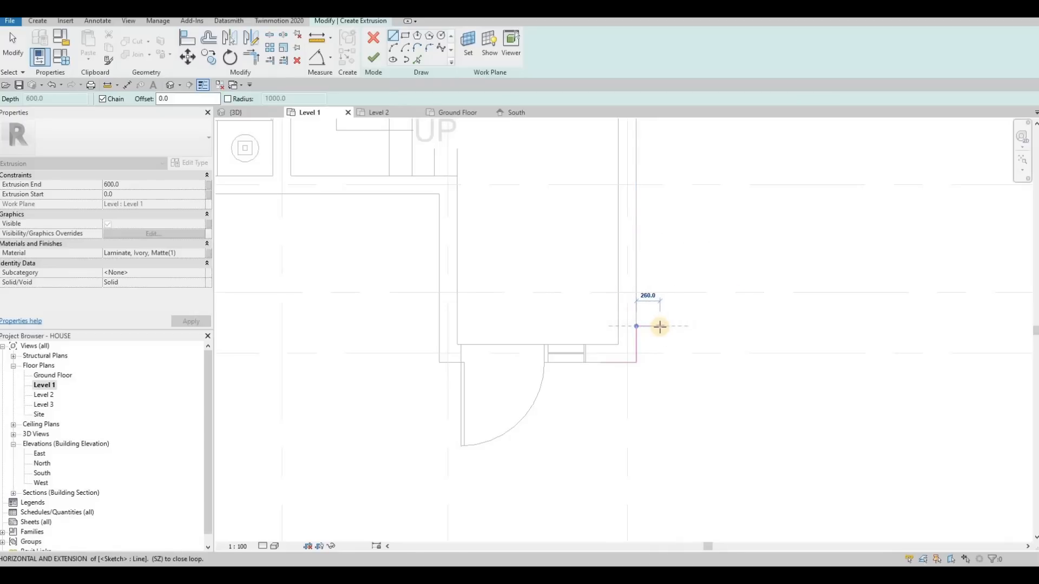
type("300")
key("Return")
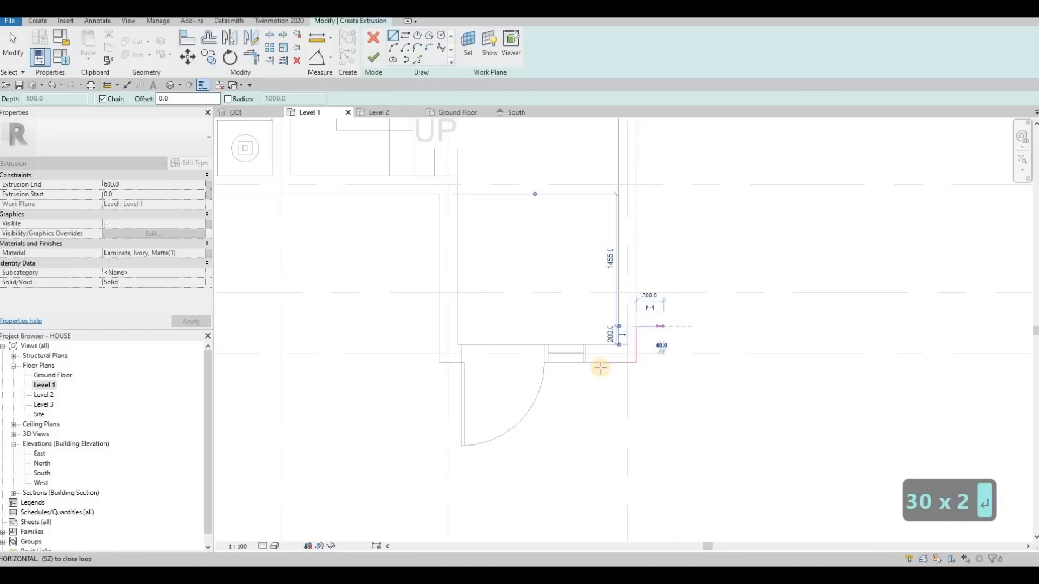
Step: Sketch the profile's side along the entrance front wall beside the door, then a 300 mm line outward from its end
key("Escape")
left_click(600, 363)
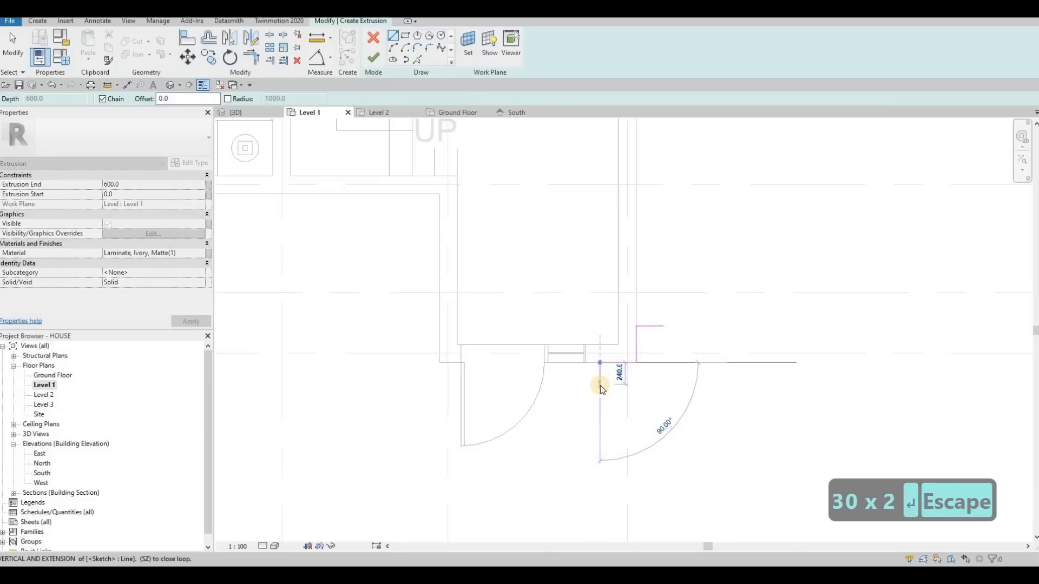
type("300")
key("Return")
key("Escape")
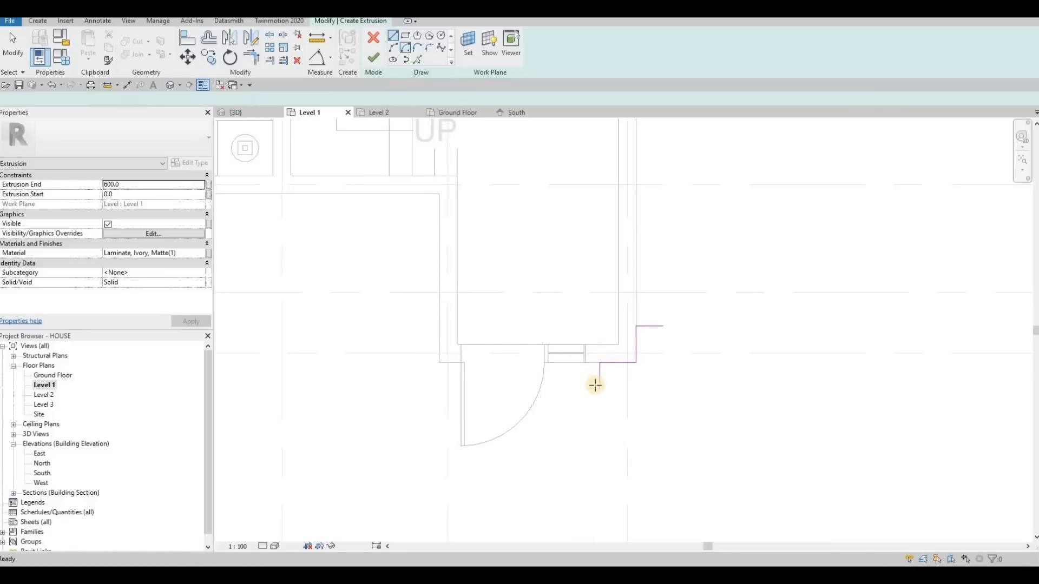
Step: Sketch the profile's outer front edge about 620 mm long, and an outer side edge running forward from the 300 mm side line
left_click(656, 389)
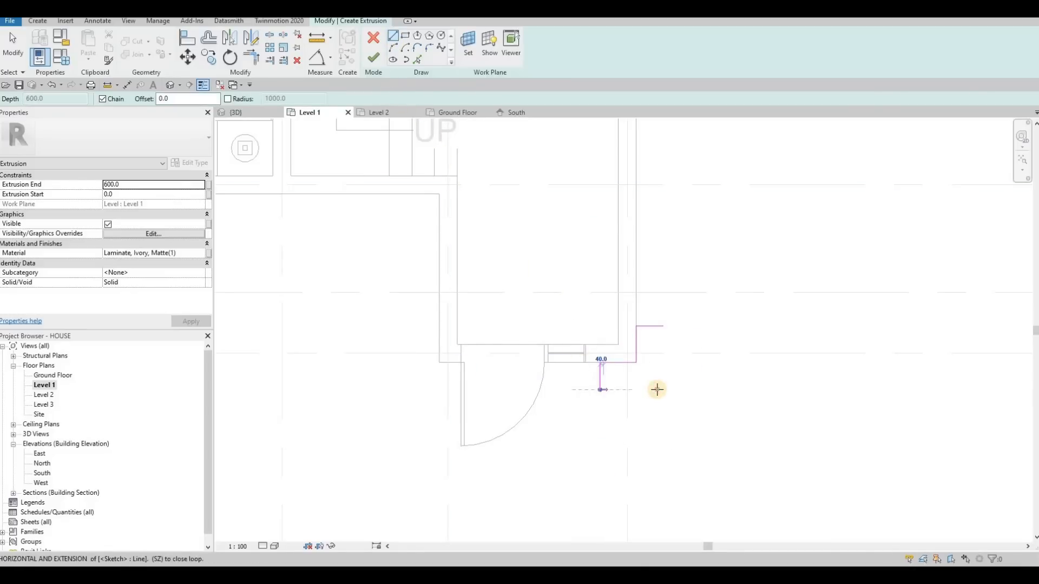
key("Escape")
left_click(664, 327)
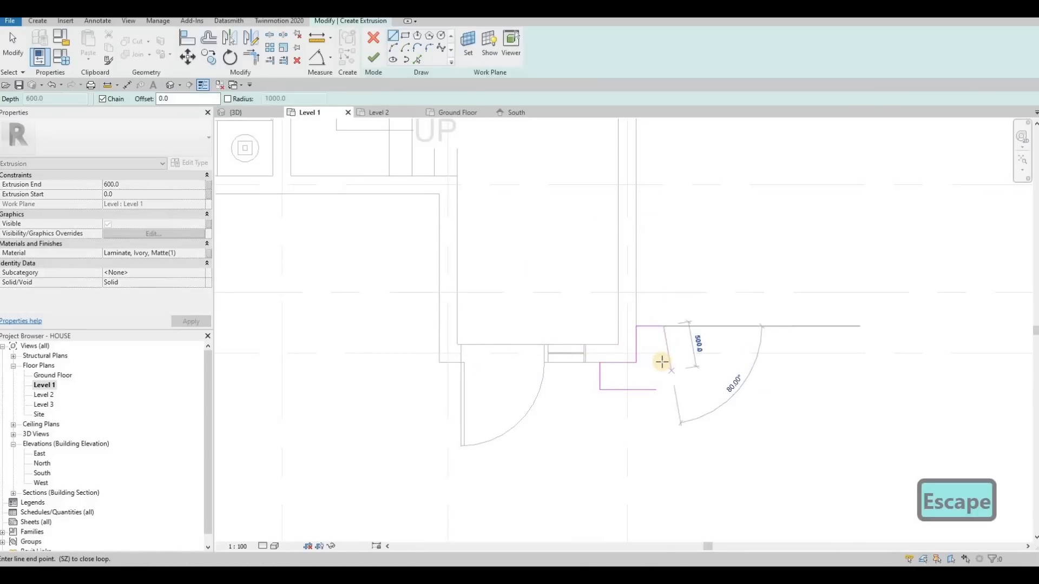
key("Escape")
key("Escape")
key("Escape")
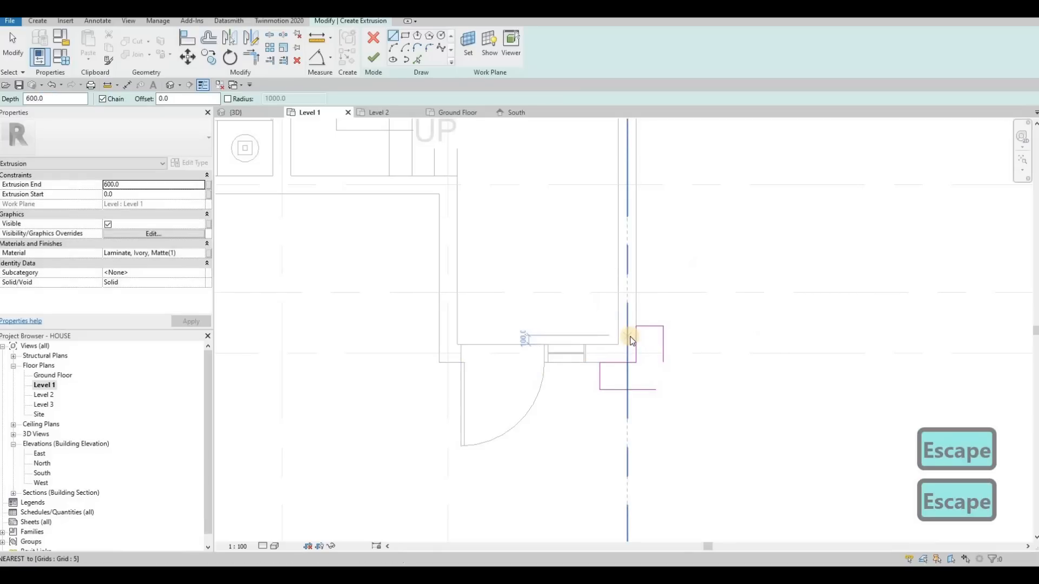
Step: Trim the profile's outer front and side edges to meet in a corner
key("t")
key("r")
left_click(651, 389)
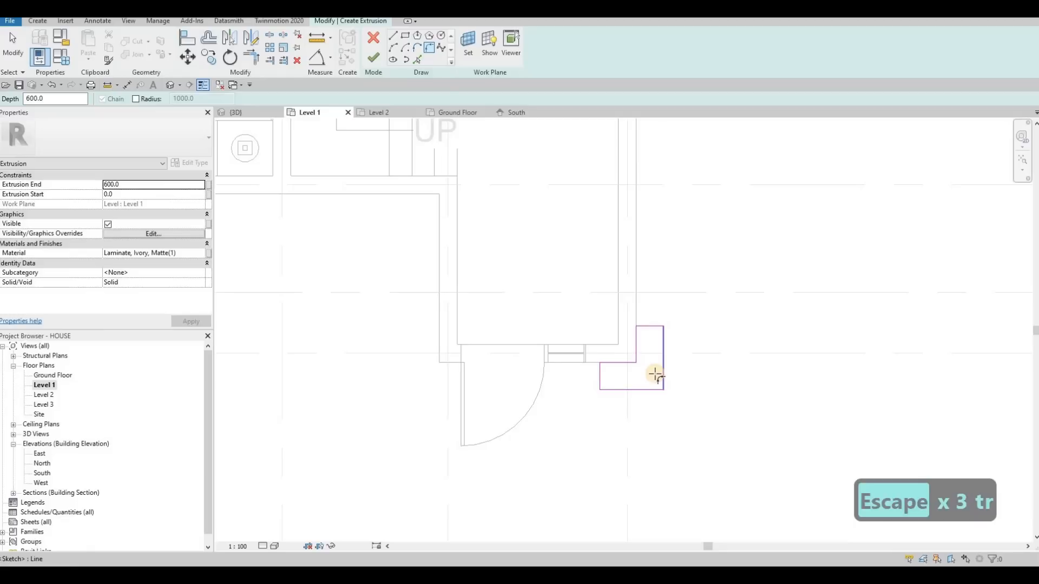
Step: Round the profile's outer corner with a fillet arc and finish the extrusion sketch
left_click(651, 388)
left_click(657, 394)
key("Escape")
key("Escape")
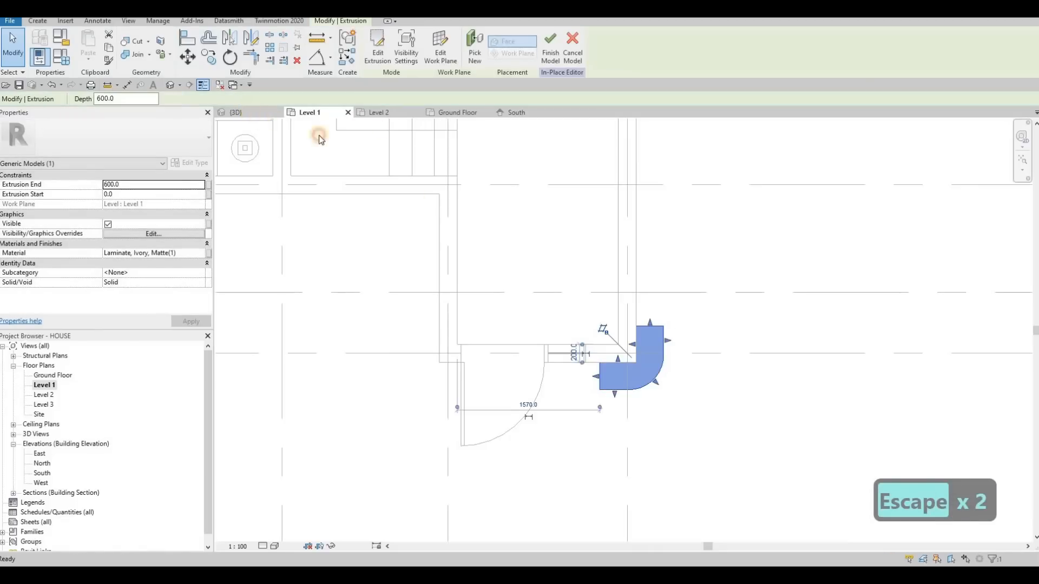
Step: In the 3D view, stretch the entrance corner column's top up to the upper facade band
left_click(237, 112)
middle_click_drag(715, 401, 669, 423)
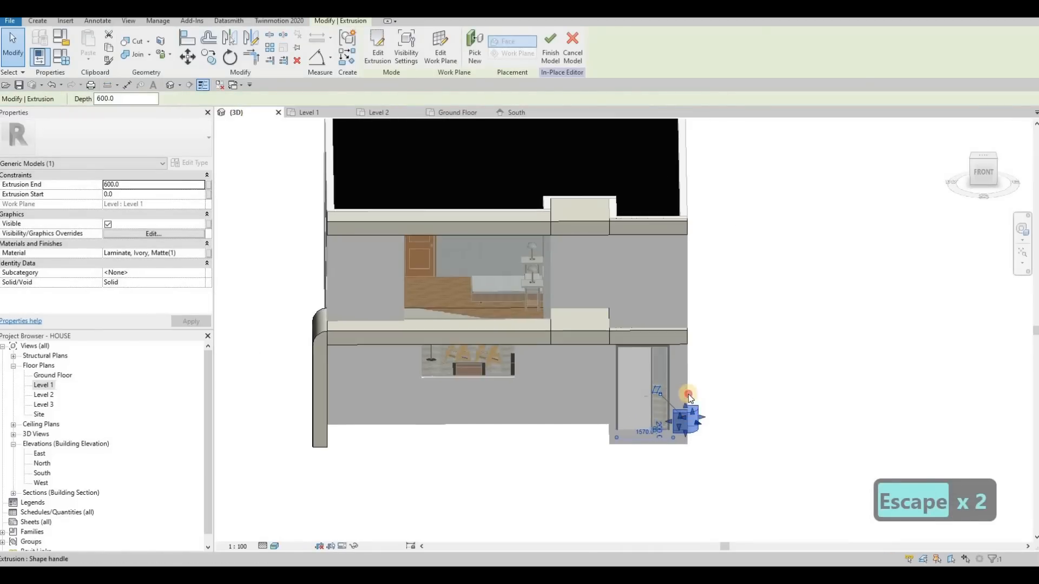
left_click_drag(687, 243, 686, 235)
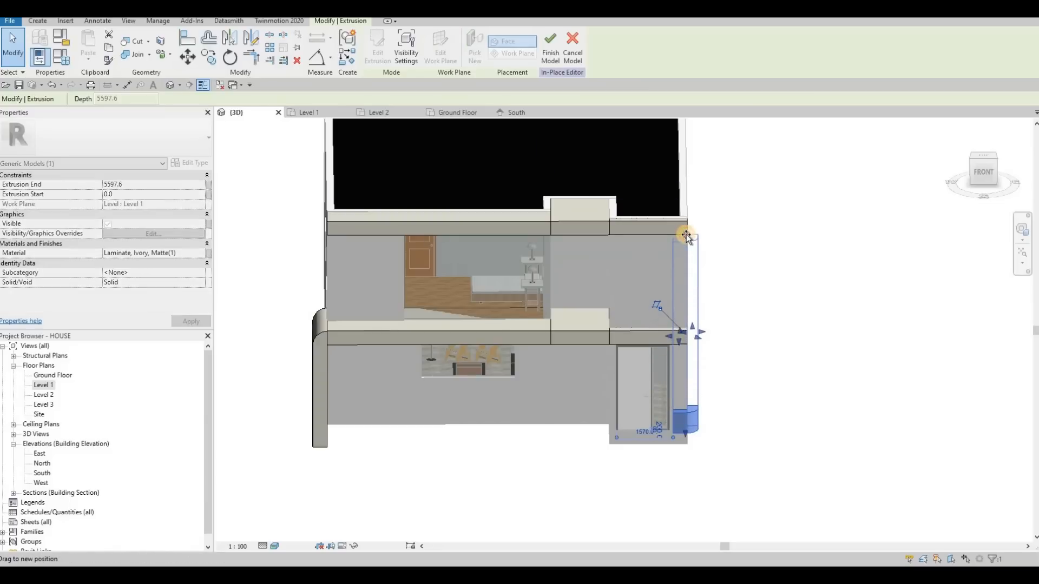
key("Escape")
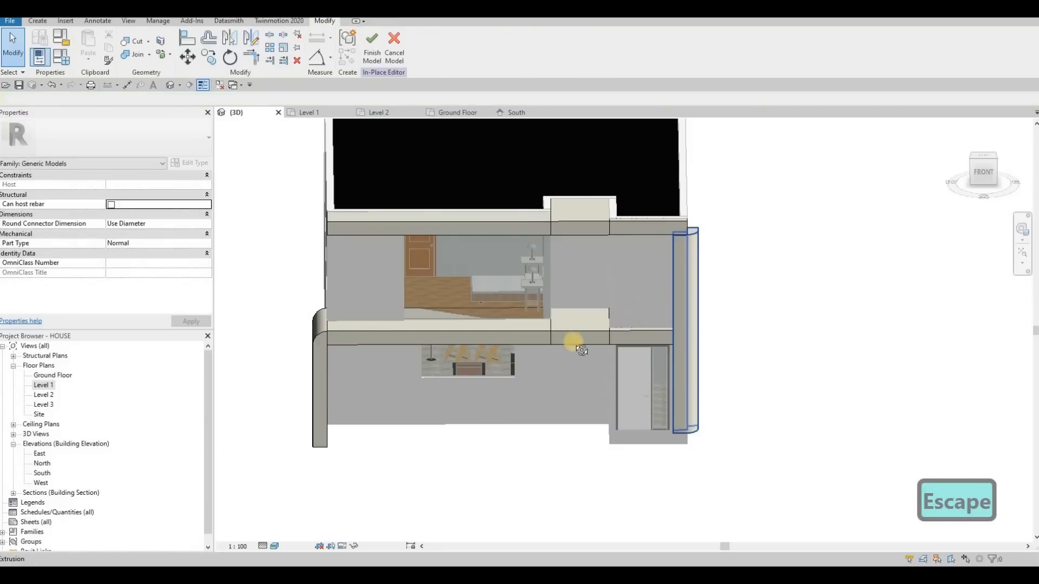
middle_click_drag(574, 343, 619, 327, "shift")
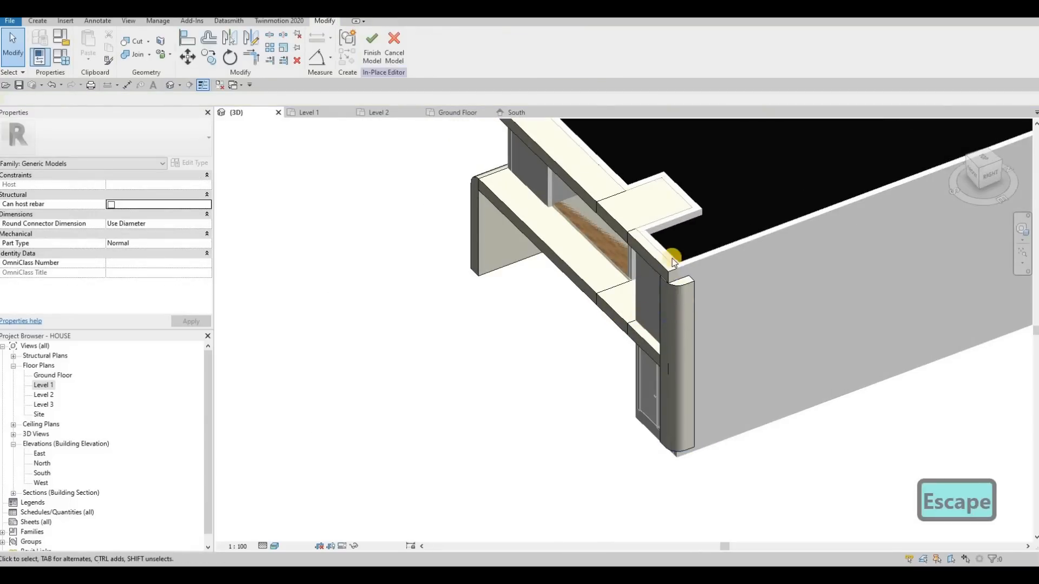
Step: Align the corner column's front face with the upper facade band's front face
scroll(674, 264, "up", 6)
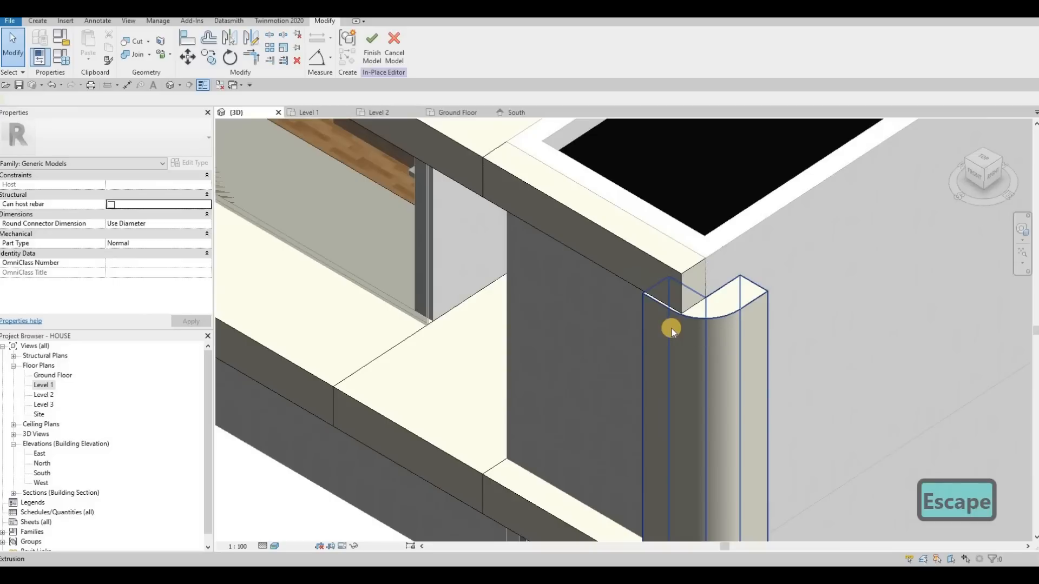
middle_click_drag(670, 329, 609, 368, "shift")
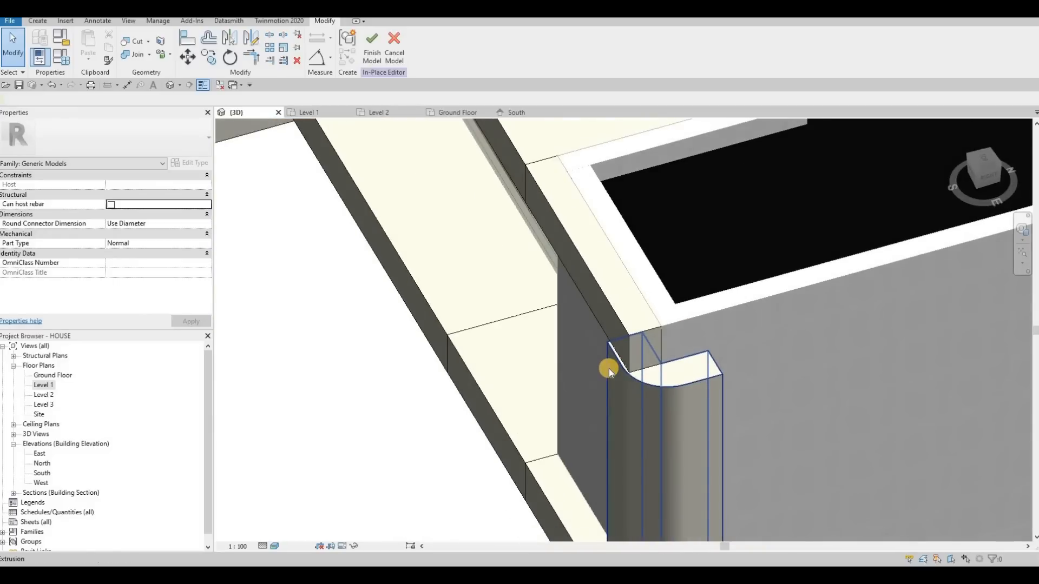
key("a")
key("l")
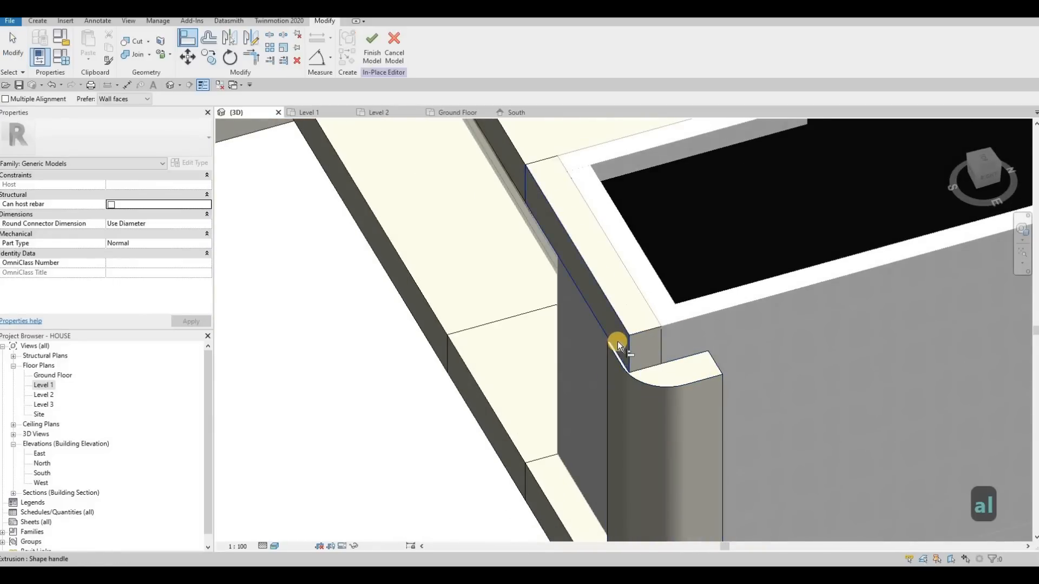
left_click(611, 358)
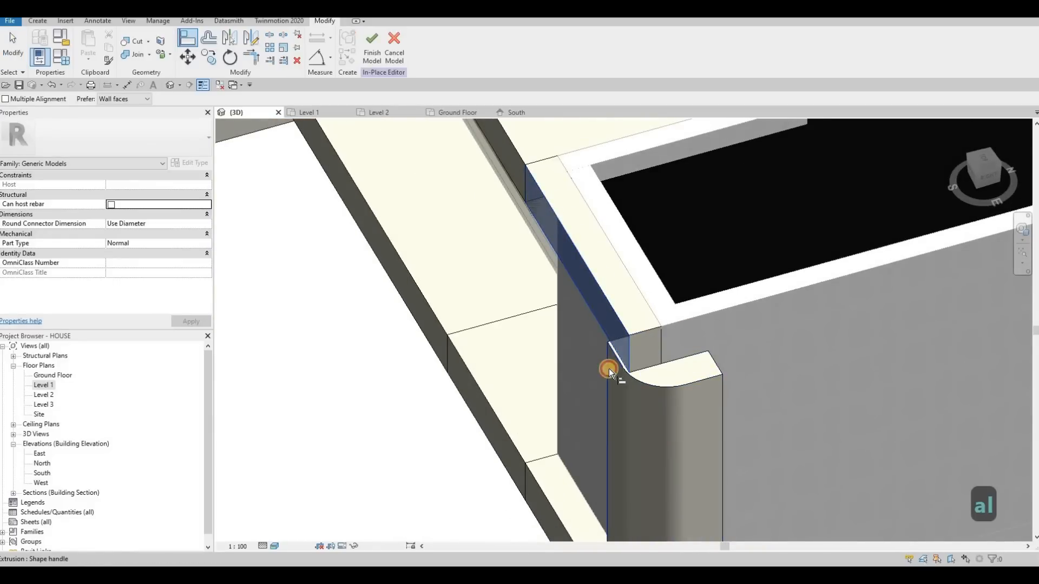
key("Escape")
key("Escape")
Step: Shorten the lower band segment above the door so it ends at the corner column's inner side
middle_click_drag(651, 374, 726, 374, "shift")
scroll(714, 373, "down", 2)
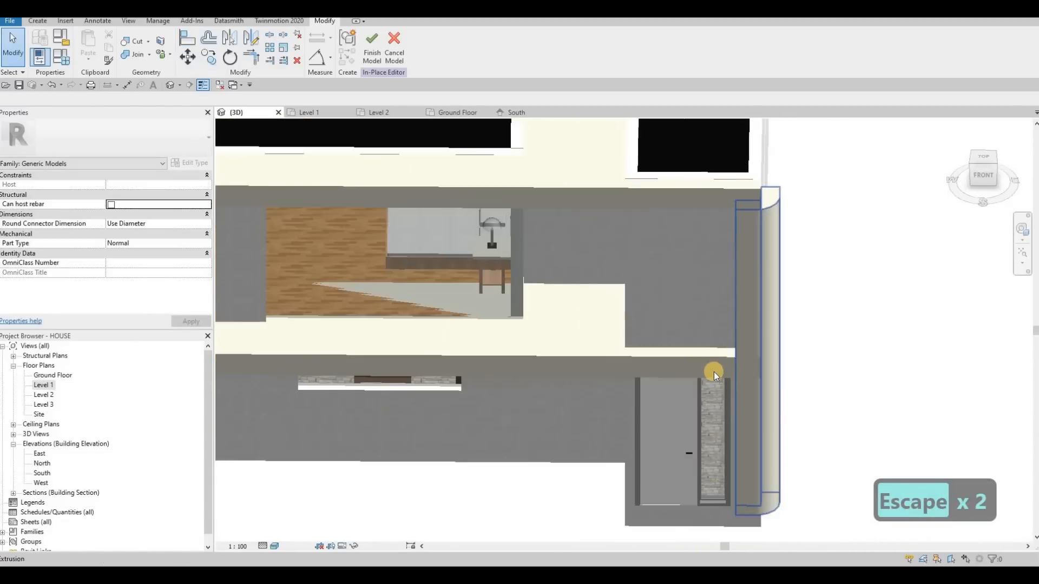
key("Escape")
left_click(759, 370)
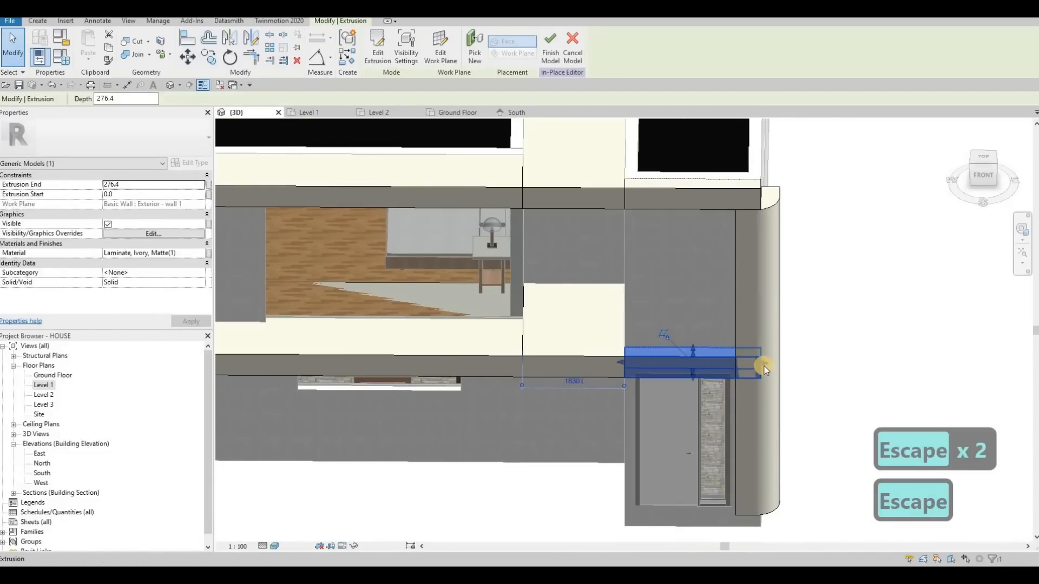
left_click_drag(740, 366, 709, 353)
key("Escape")
scroll(693, 349, "down", 3)
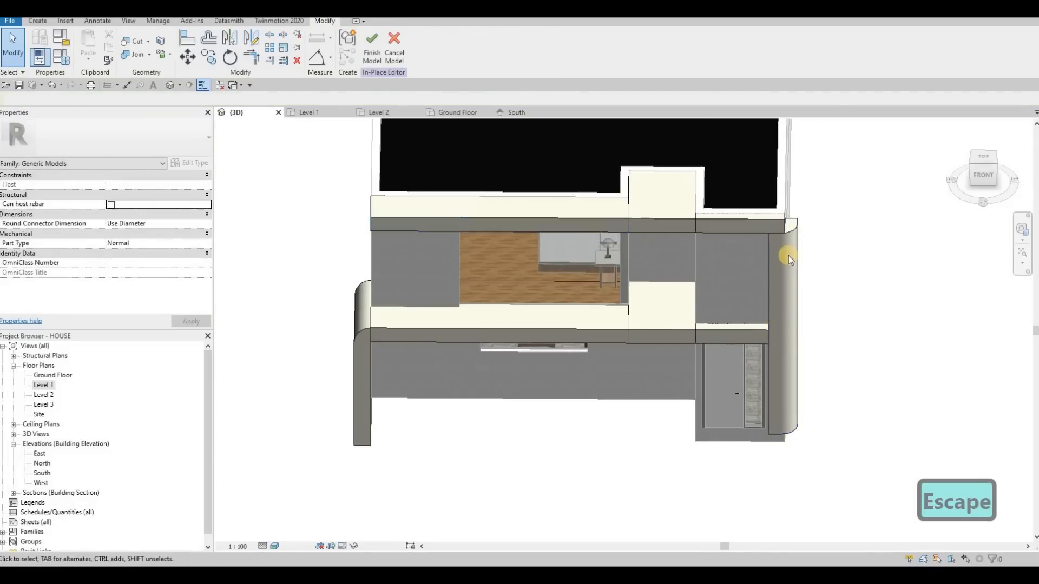
Step: Shorten the upper band segment beside the entrance so it ends at the corner column's inner side
key("Escape")
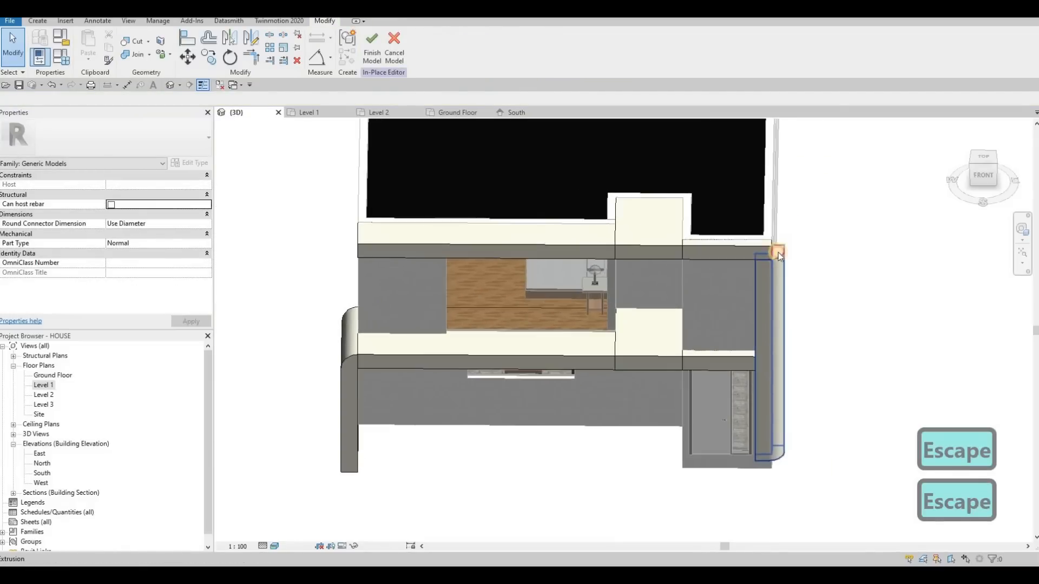
left_click(747, 224)
scroll(747, 250, "up", 2)
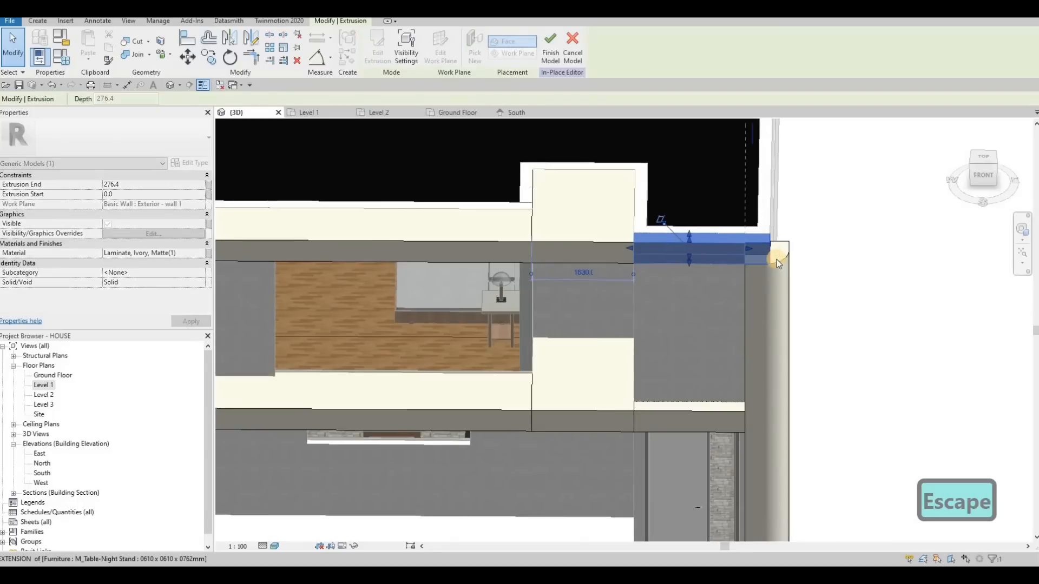
key("Escape")
Step: Raise the corner column's top to the top of the upper facade band
left_click(765, 241)
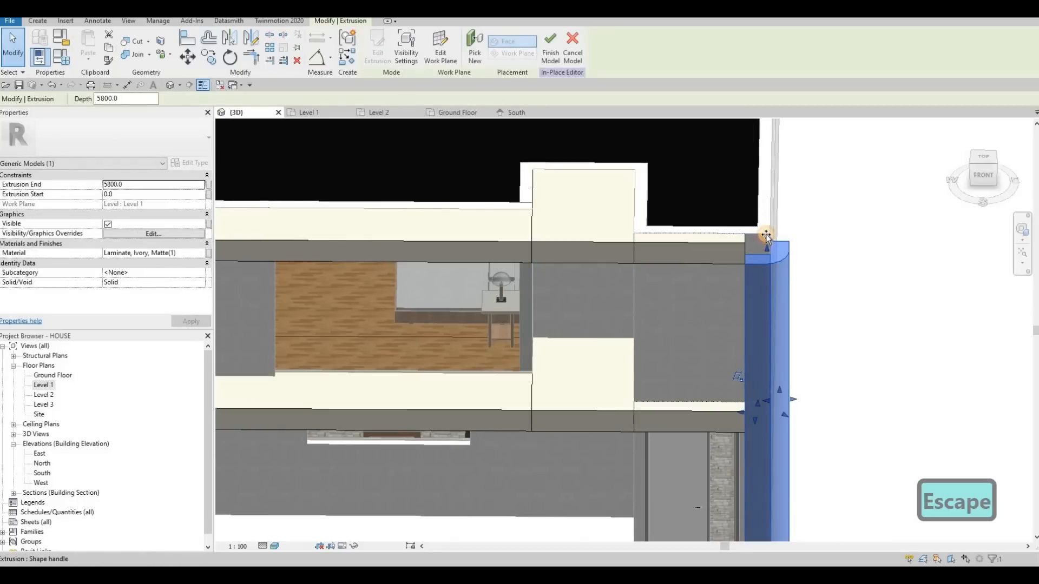
left_click_drag(766, 239, 769, 253)
key("Escape")
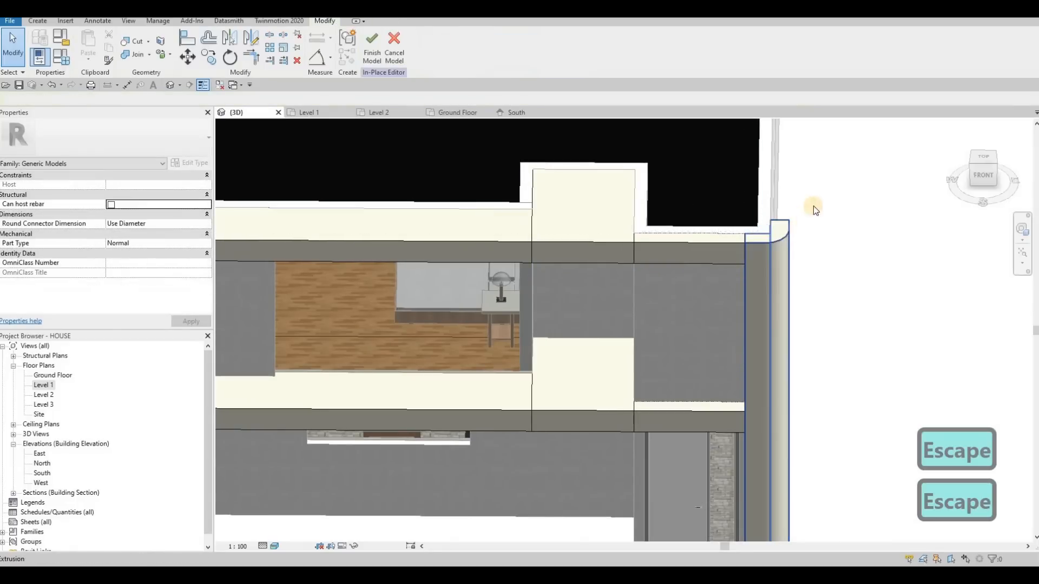
Step: Align the corner column's underside with the base of the entrance wall
middle_click_drag(745, 216, 712, 308, "shift")
left_click(692, 358)
key("Escape")
key("a")
key("l")
scroll(693, 362, "up", 8)
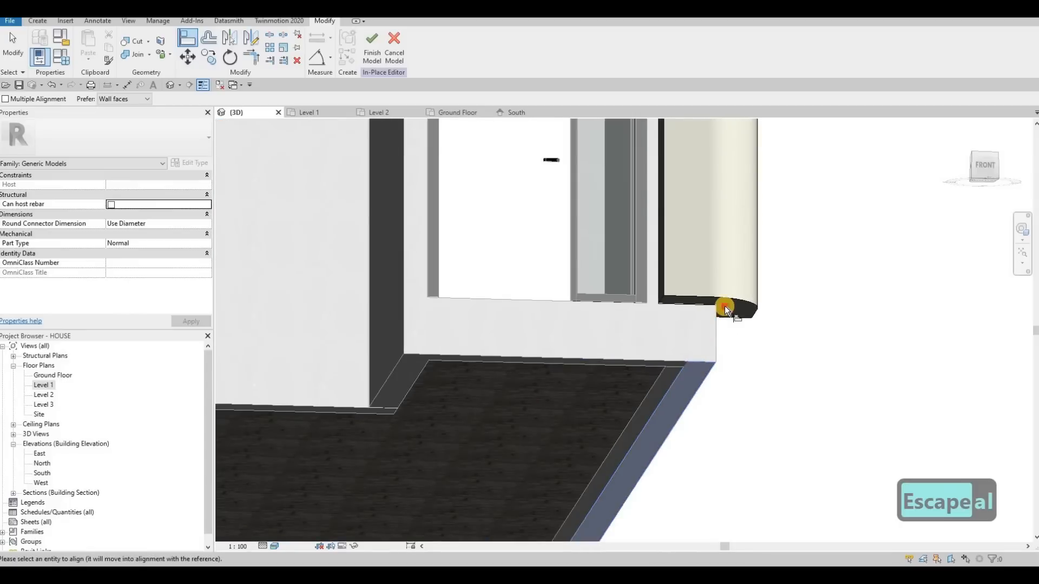
key("Escape")
middle_click_drag(720, 288, 710, 344, "shift")
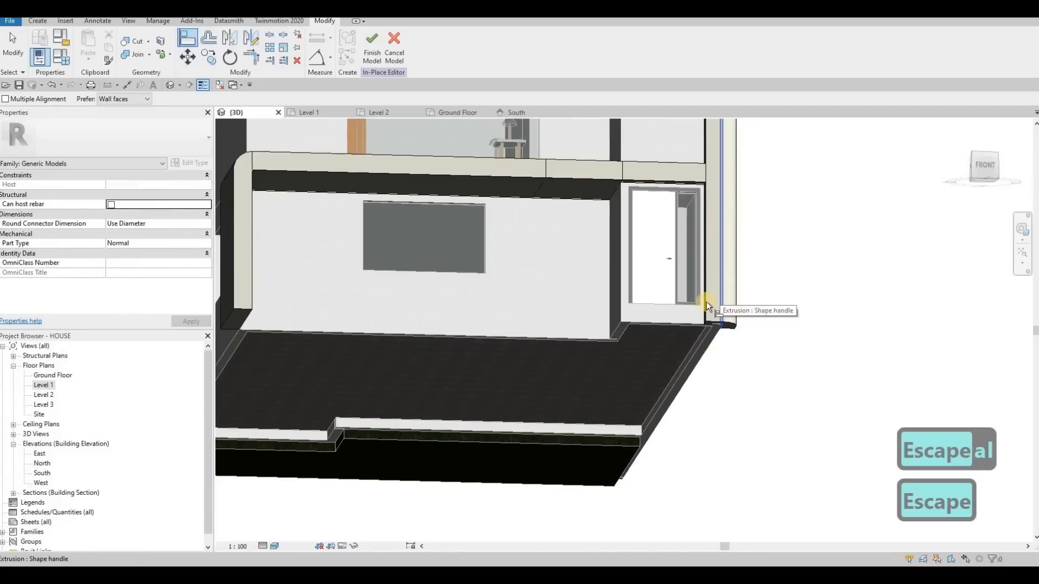
middle_click_drag(707, 301, 703, 338, "shift")
Step: In the Level 1 plan, lengthen the column's front arm to the door frame and its other arm back along the side wall
left_click(307, 113)
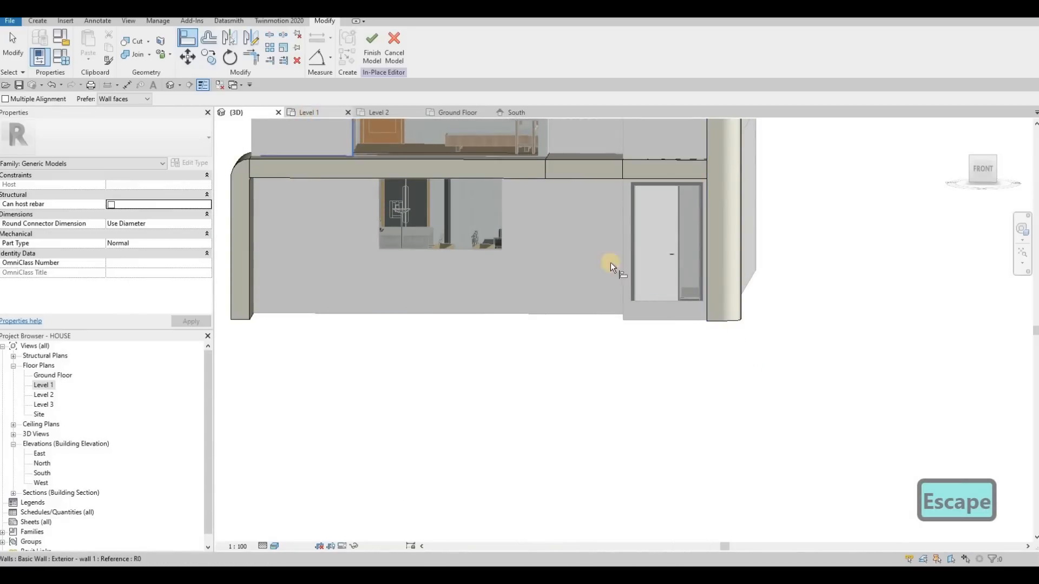
scroll(612, 371, "up", 3)
scroll(600, 372, "up", 2)
key("Escape")
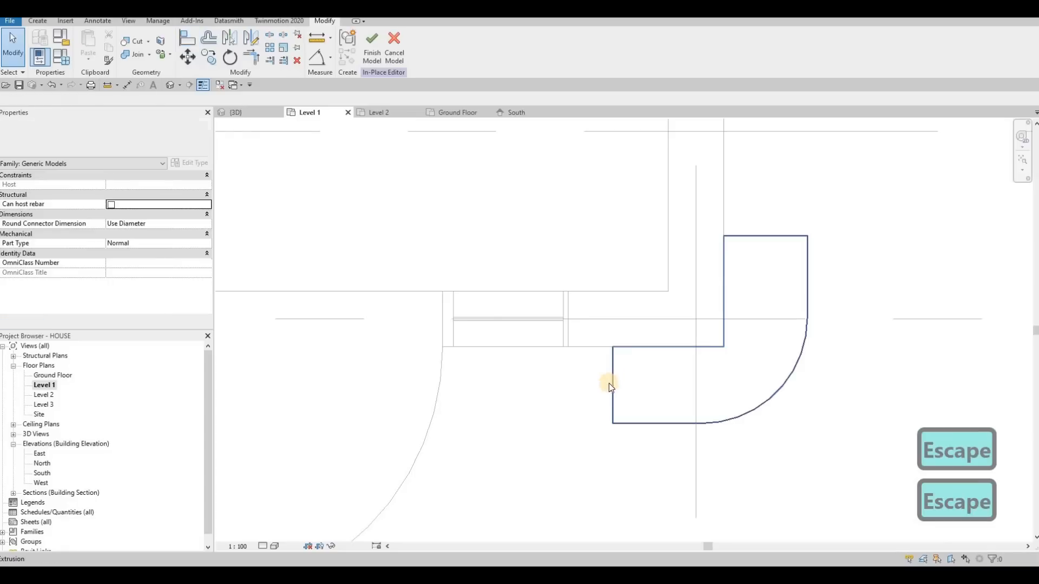
left_click(609, 383)
left_click_drag(606, 384, 568, 385)
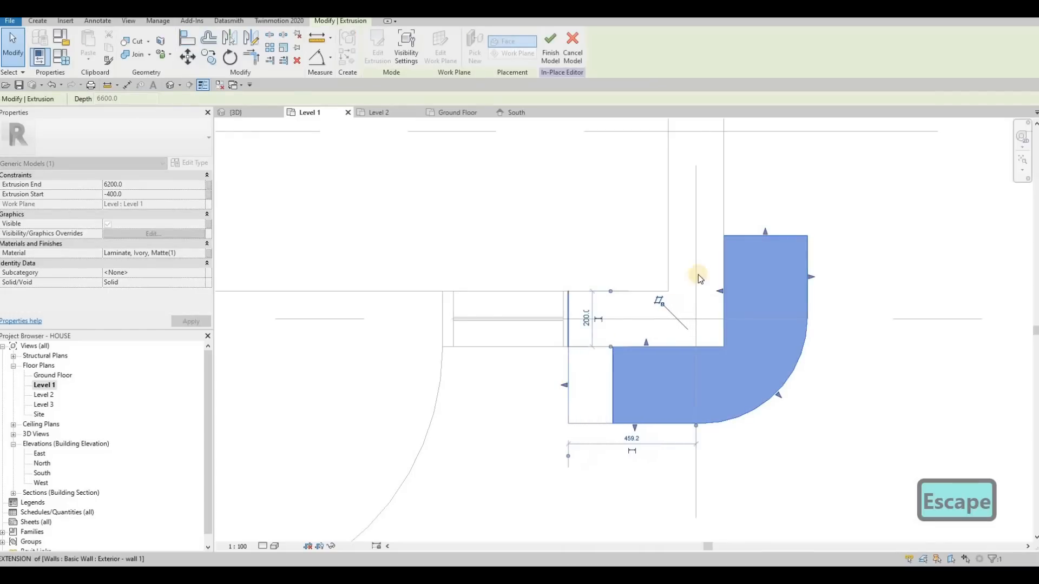
middle_click_drag(750, 263, 724, 329)
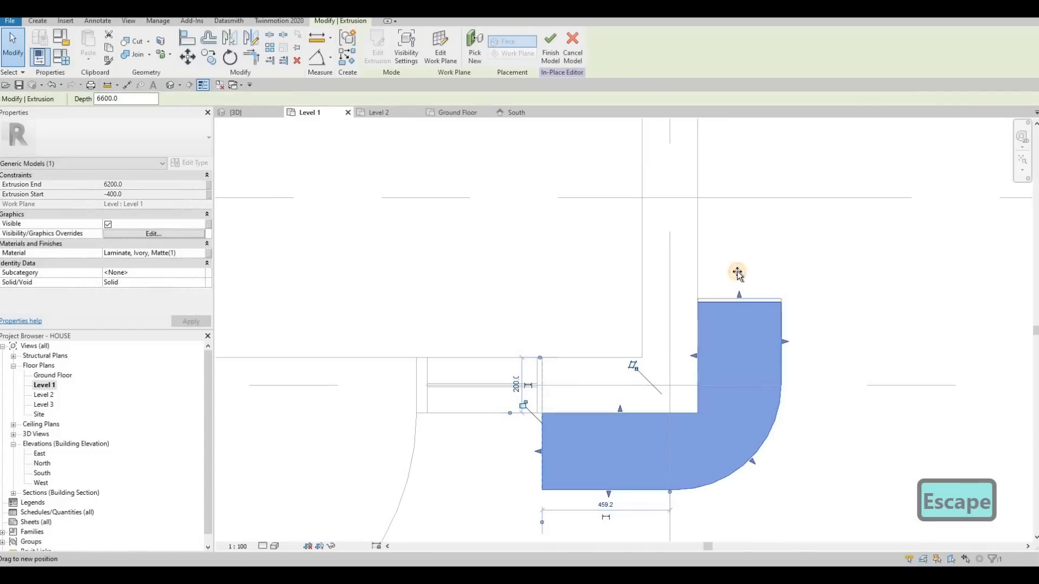
key("Escape")
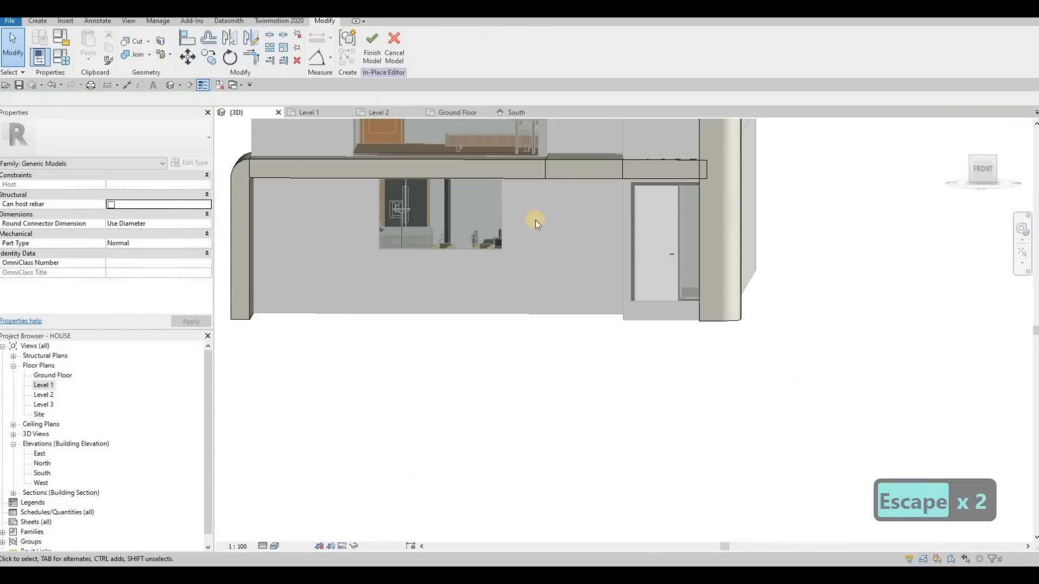
Step: In the 3D view, shorten the band segment above the door to the widened column's inner side
scroll(534, 220, "down", 3)
key("Escape")
middle_click_drag(558, 171, 561, 180, "shift")
scroll(562, 178, "up", 3)
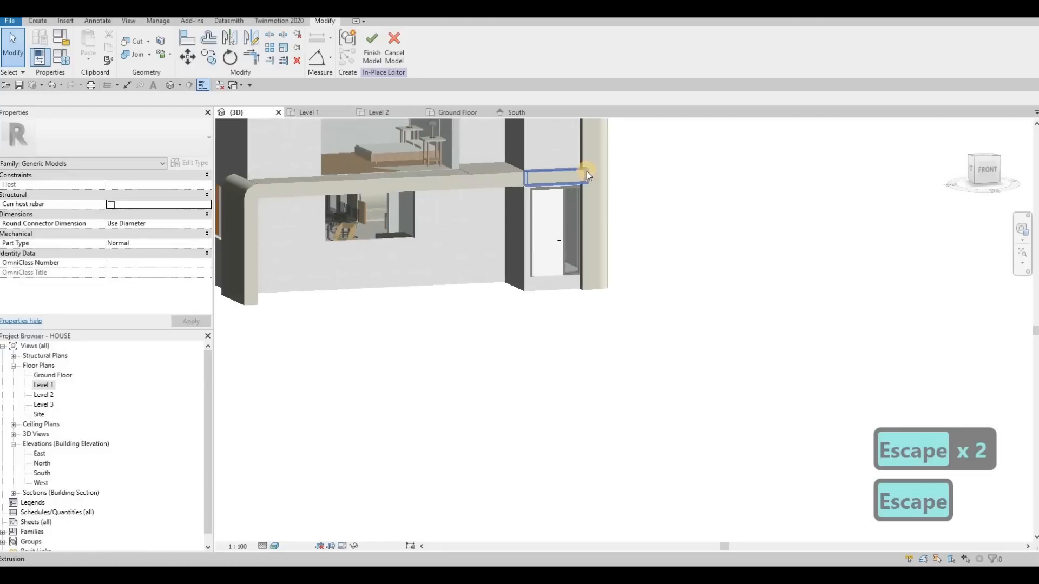
left_click(590, 184)
scroll(589, 184, "up", 3)
left_click_drag(582, 184, 539, 281)
Step: Pull the end of the upper band segment beside the entrance back out of the widened column
scroll(547, 189, "down", 5)
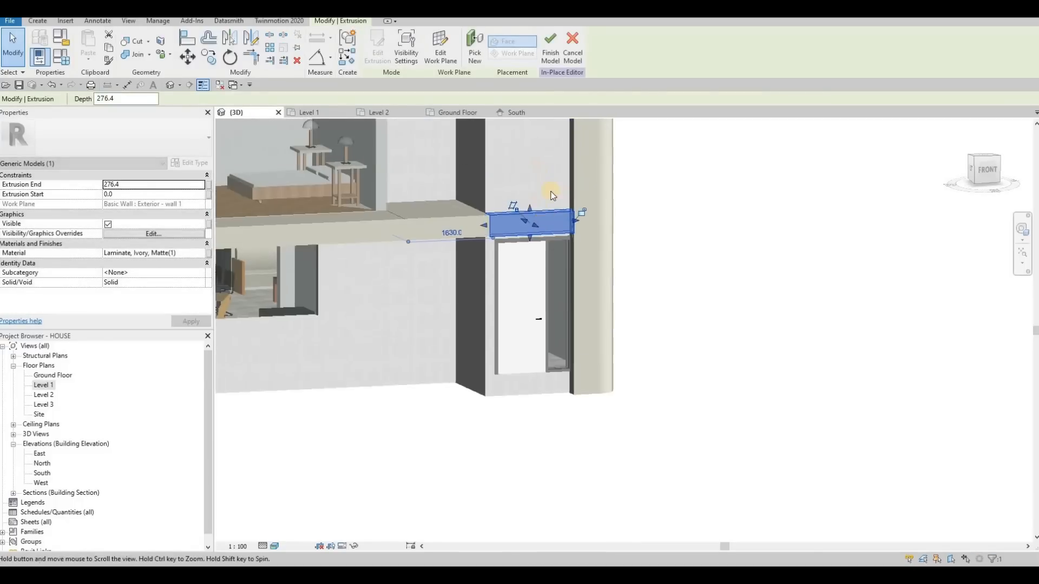
scroll(547, 189, "up", 3)
left_click(596, 189)
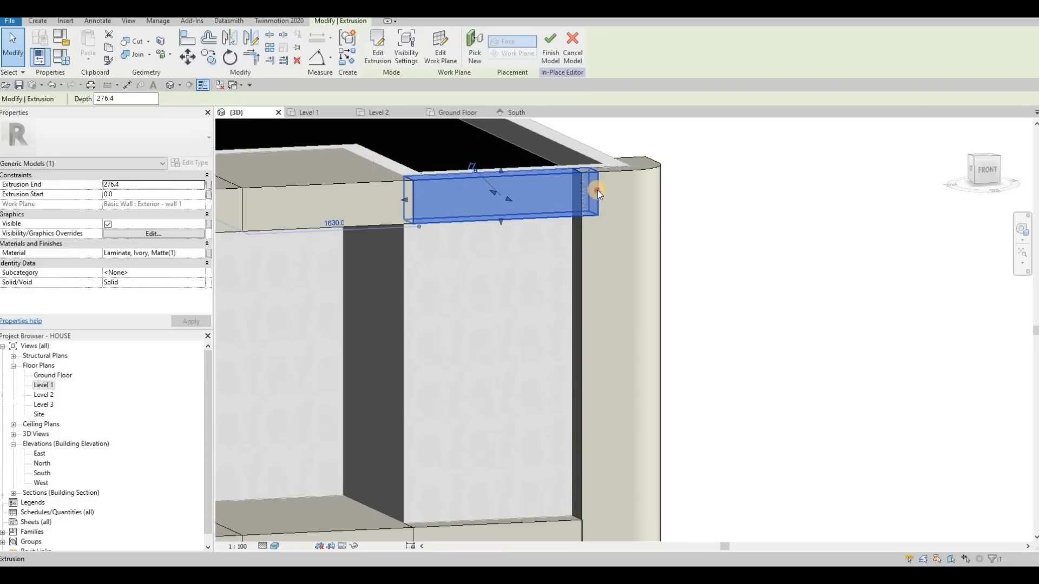
left_click_drag(596, 190, 582, 191)
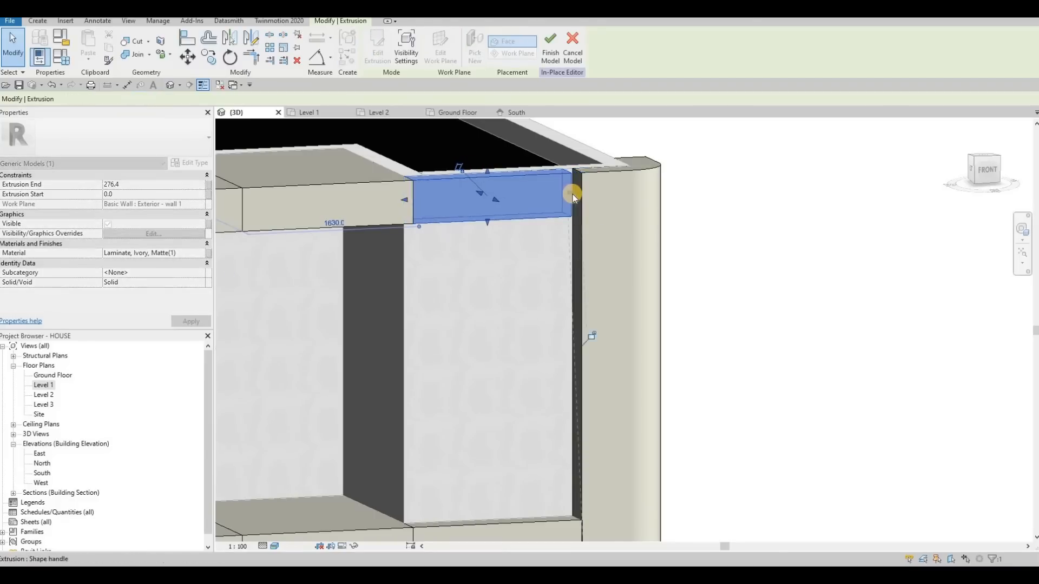
Step: Align the upper band segment's end with the corner column's inner face and check the whole facade
key("Escape")
key("Escape")
key("a")
key("l")
left_click(577, 209)
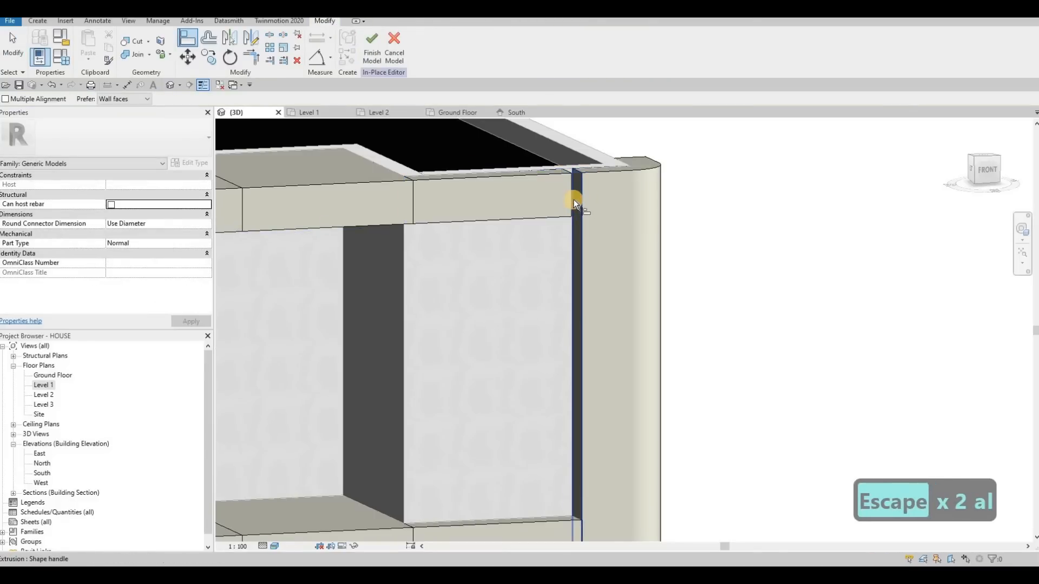
left_click(574, 199)
key("Escape")
scroll(594, 201, "down", 6)
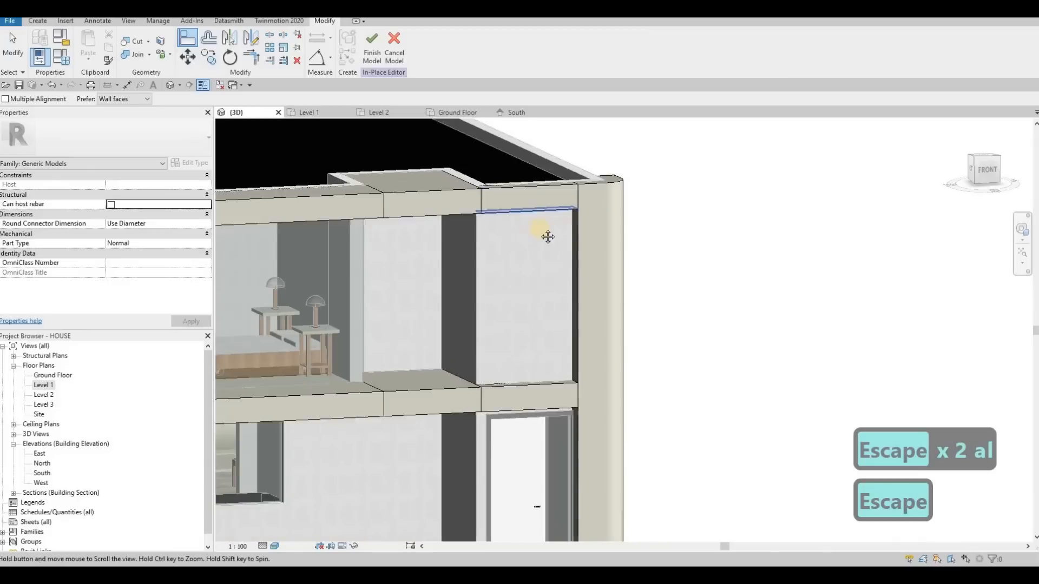
key("Escape")
middle_click_drag(603, 237, 550, 328, "shift")
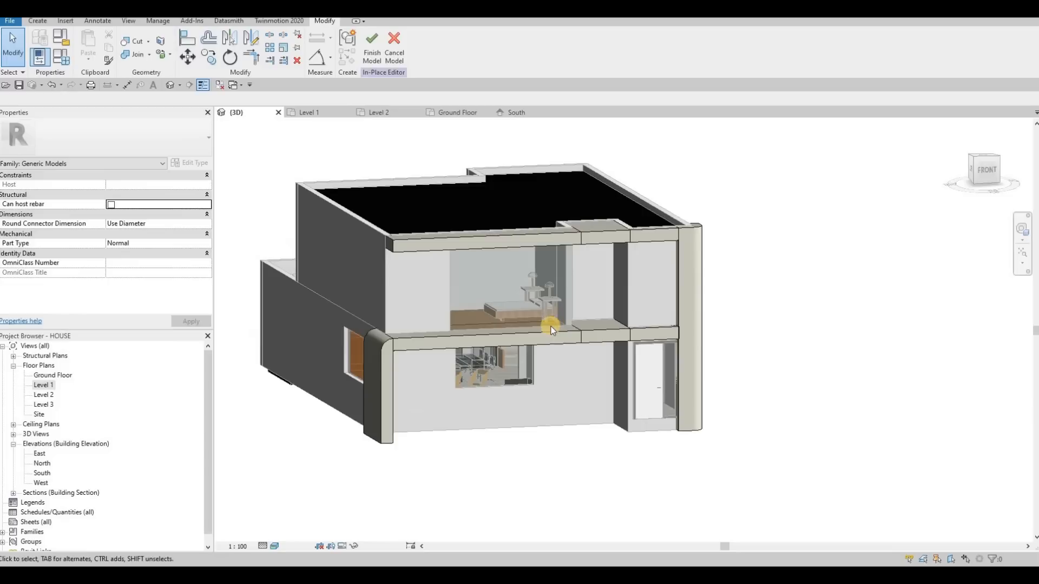